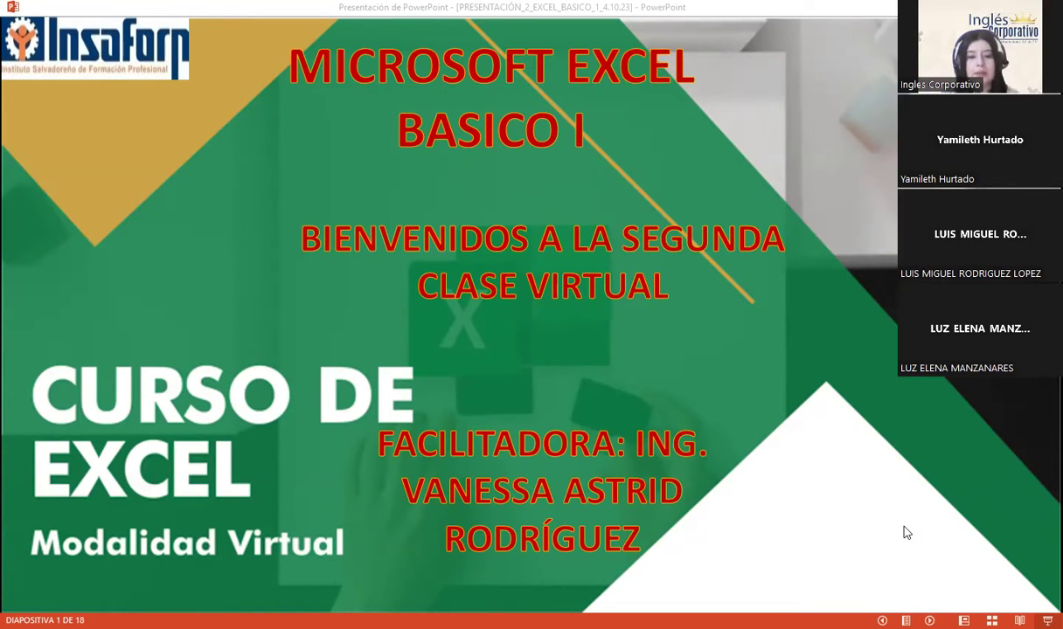
- Switch from the PowerPoint slideshow to the Excel básico course page in Firefox
{"action": "key", "text": "alt+Tab"}
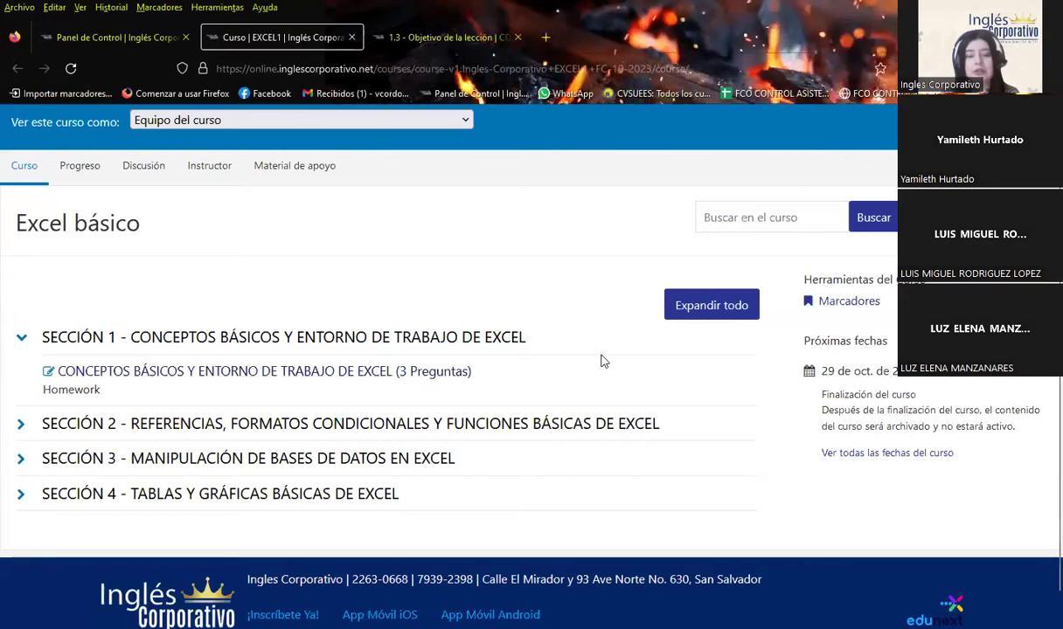
- Set the bookmarks bar to never show, then open a course link in a background tab
{"action": "right_click", "coordinate": [687, 11]}
{"action": "mouse_move", "coordinate": [717, 98]}
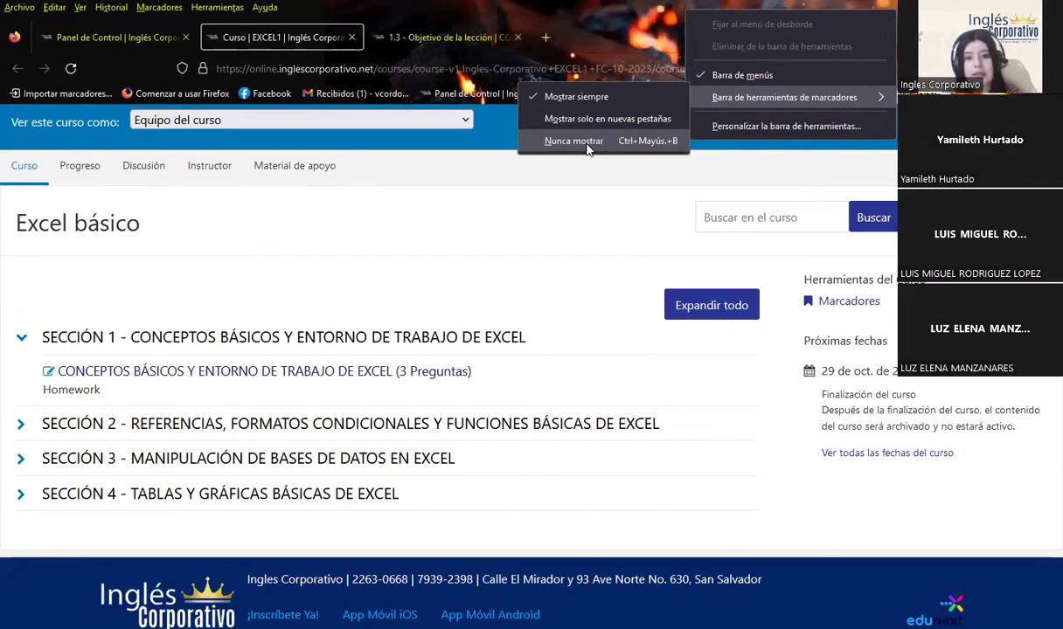
{"action": "left_click", "coordinate": [573, 141]}
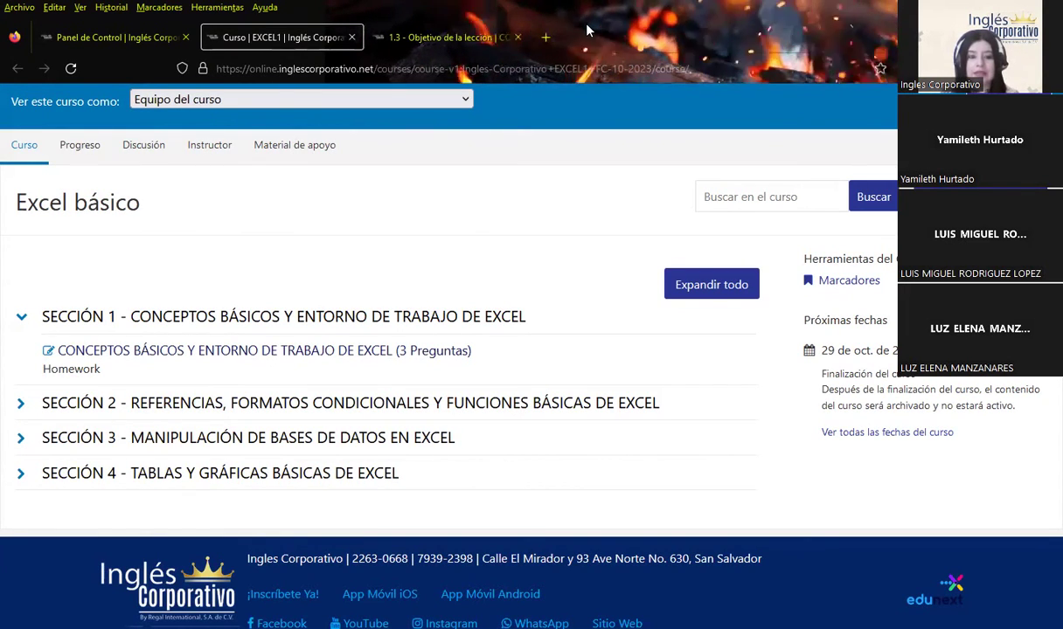
{"action": "middle_click", "coordinate": [237, 349]}
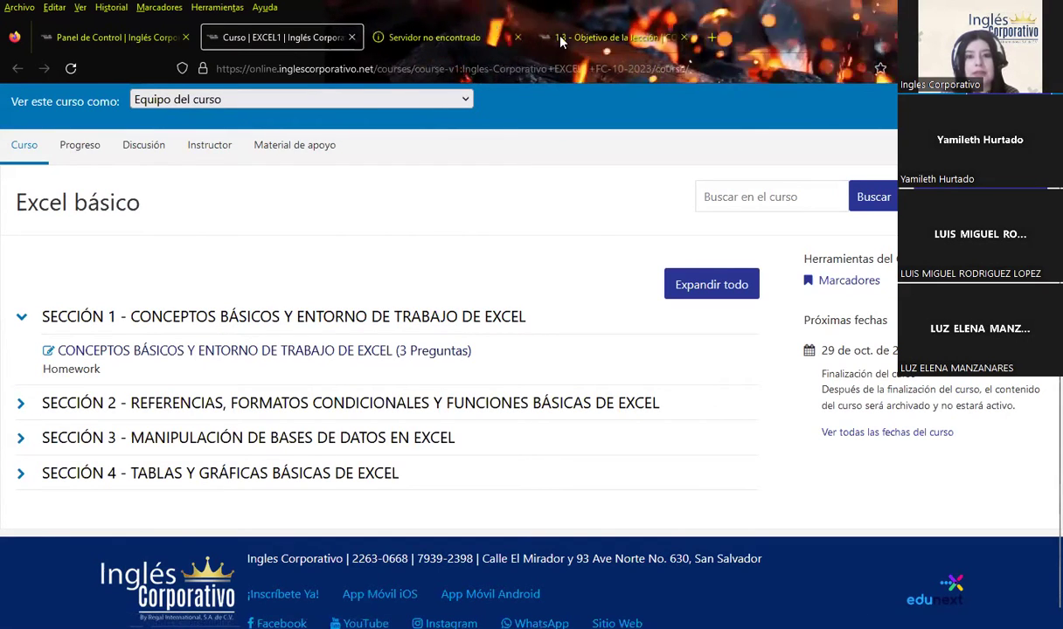
- Bring the '1.3 - Objetivo de la lección' lesson tab to the front
{"action": "left_click", "coordinate": [653, 42]}
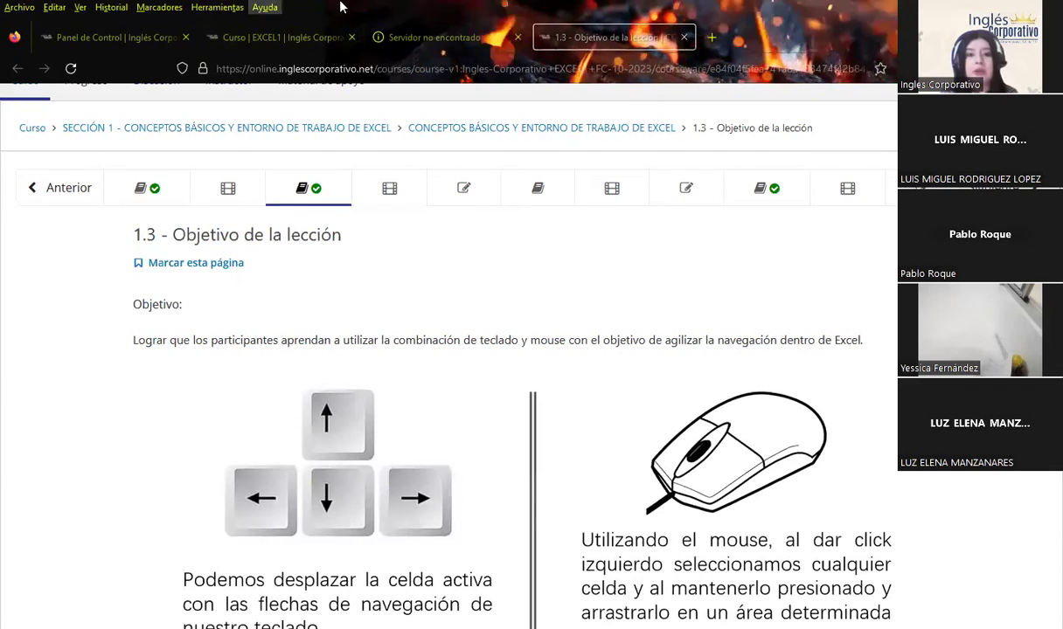
- Close the 'Servidor no encontrado' tab and scroll down the 1.3 lesson page
{"action": "middle_click", "coordinate": [461, 40]}
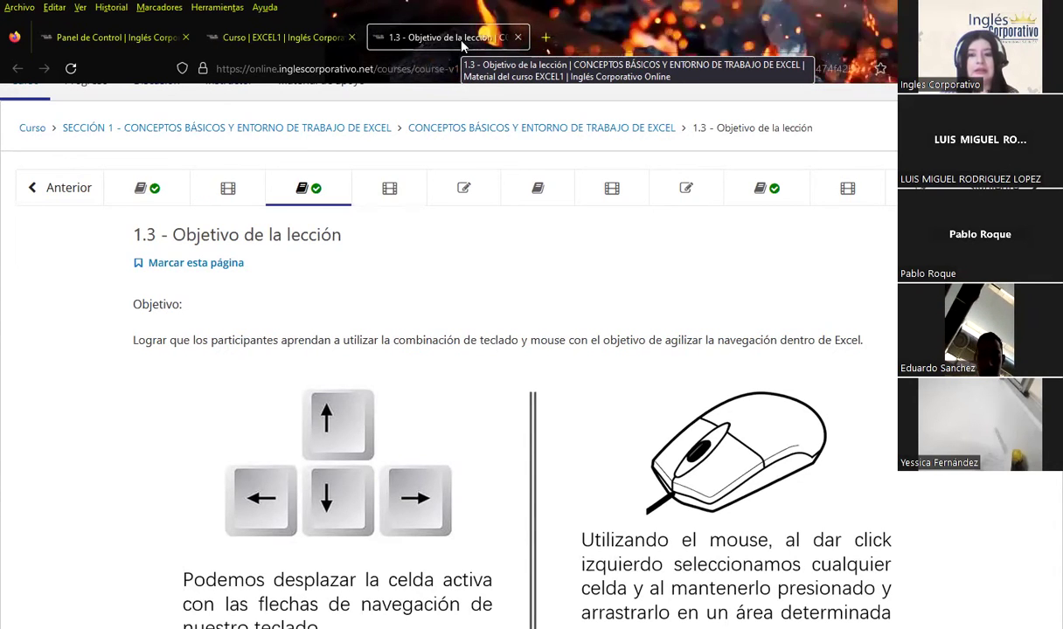
{"action": "scroll", "coordinate": [503, 266], "scroll_direction": "down", "scroll_amount": 5}
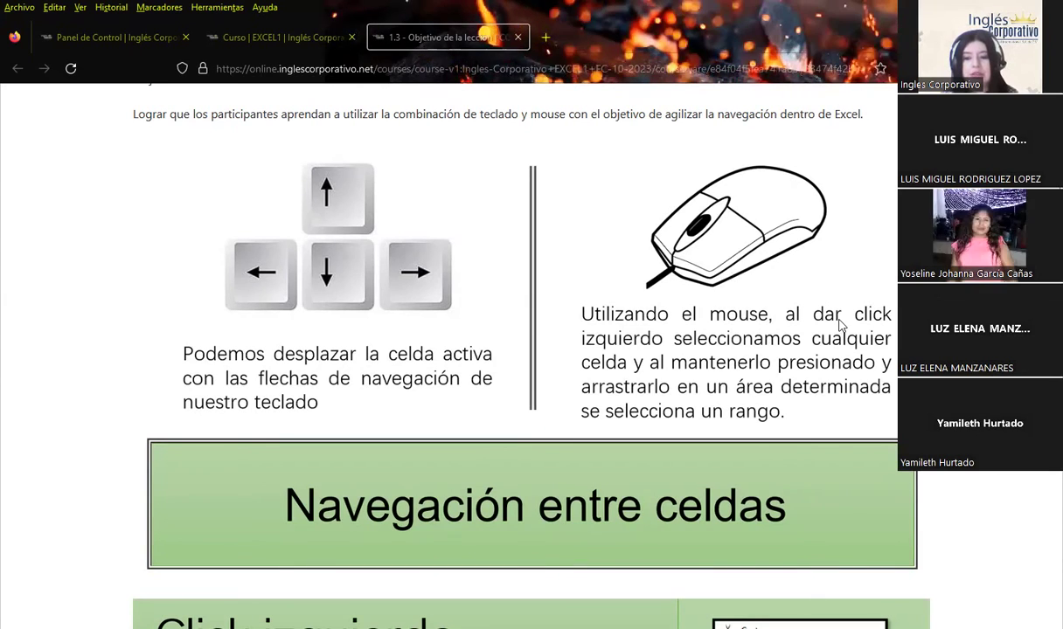
{"action": "scroll", "coordinate": [458, 373], "scroll_direction": "down", "scroll_amount": 3}
- Scroll through the lesson's 'Click izquierdo' section on cell navigation
{"action": "scroll", "coordinate": [458, 374], "scroll_direction": "down", "scroll_amount": 5}
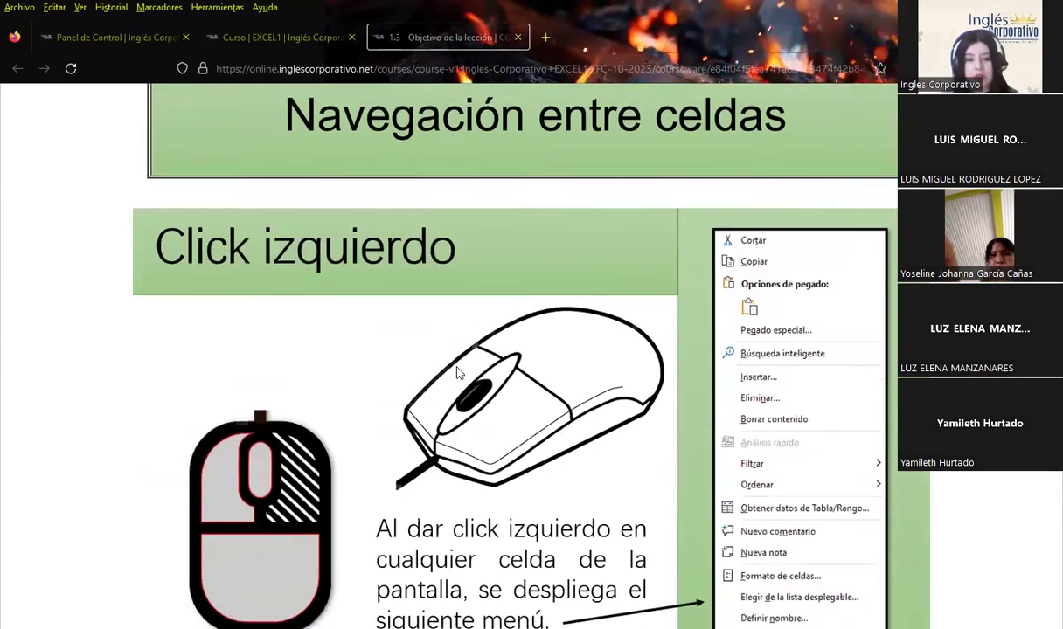
{"action": "scroll", "coordinate": [457, 373], "scroll_direction": "down", "scroll_amount": 1}
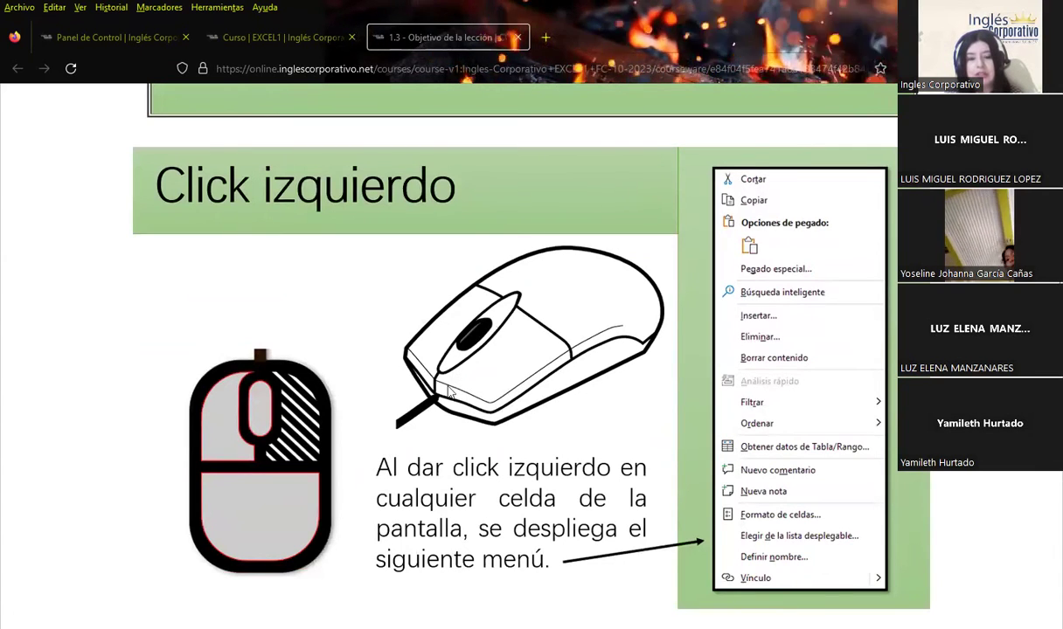
{"action": "scroll", "coordinate": [496, 394], "scroll_direction": "down", "scroll_amount": 1}
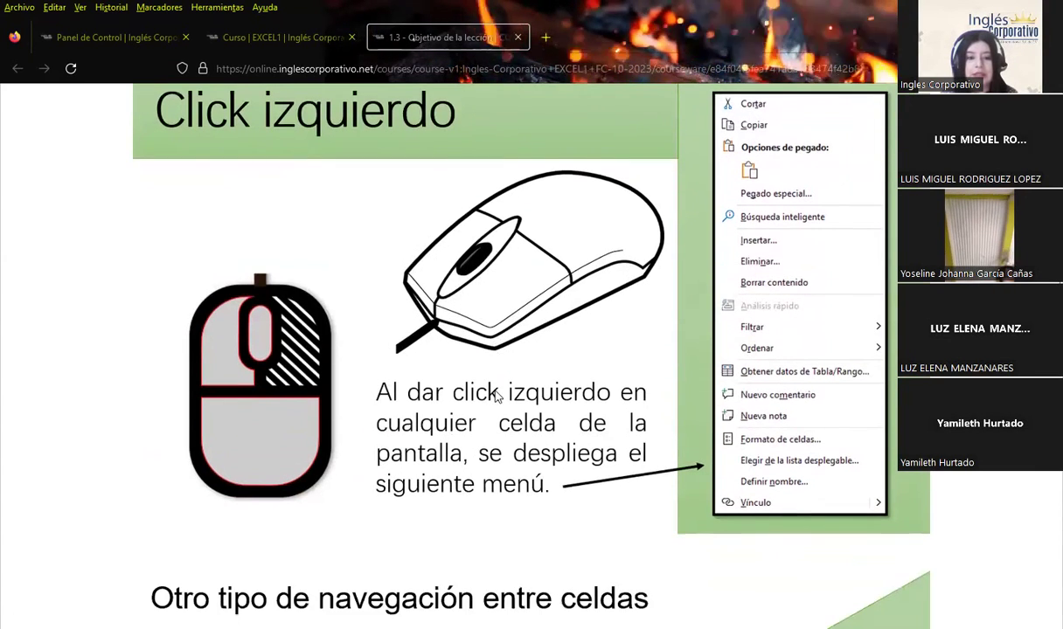
{"action": "scroll", "coordinate": [425, 374], "scroll_direction": "down", "scroll_amount": 2}
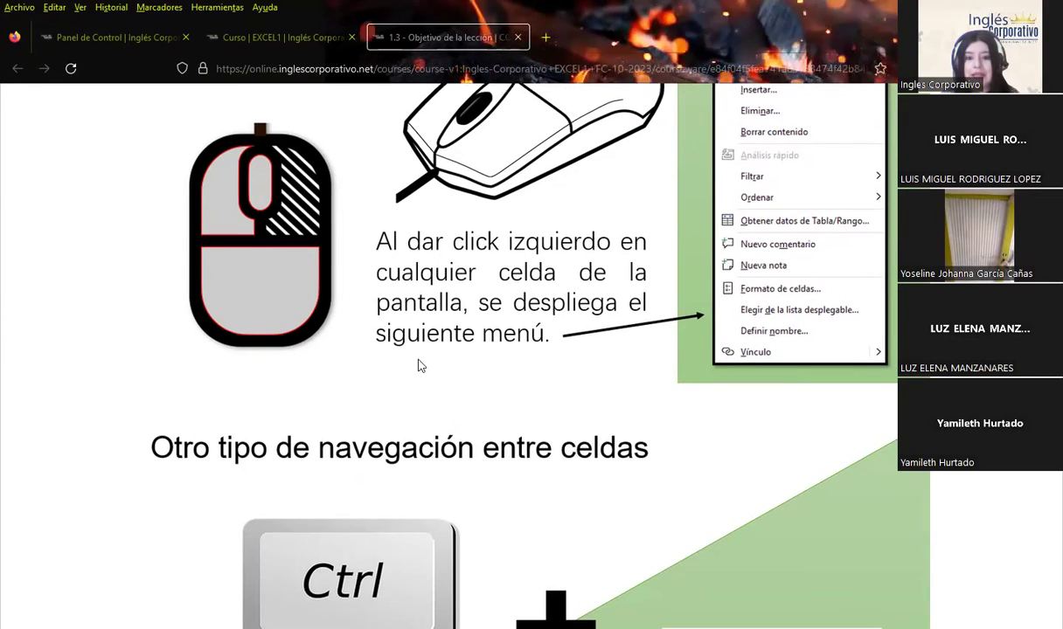
{"action": "scroll", "coordinate": [418, 365], "scroll_direction": "up", "scroll_amount": 1}
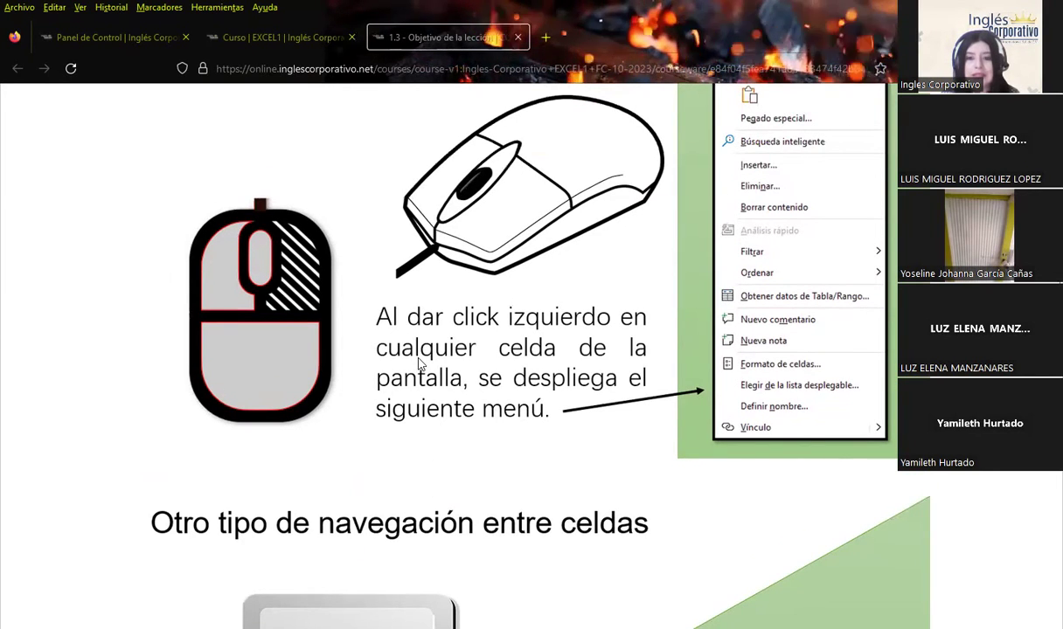
{"action": "scroll", "coordinate": [418, 366], "scroll_direction": "up", "scroll_amount": 1}
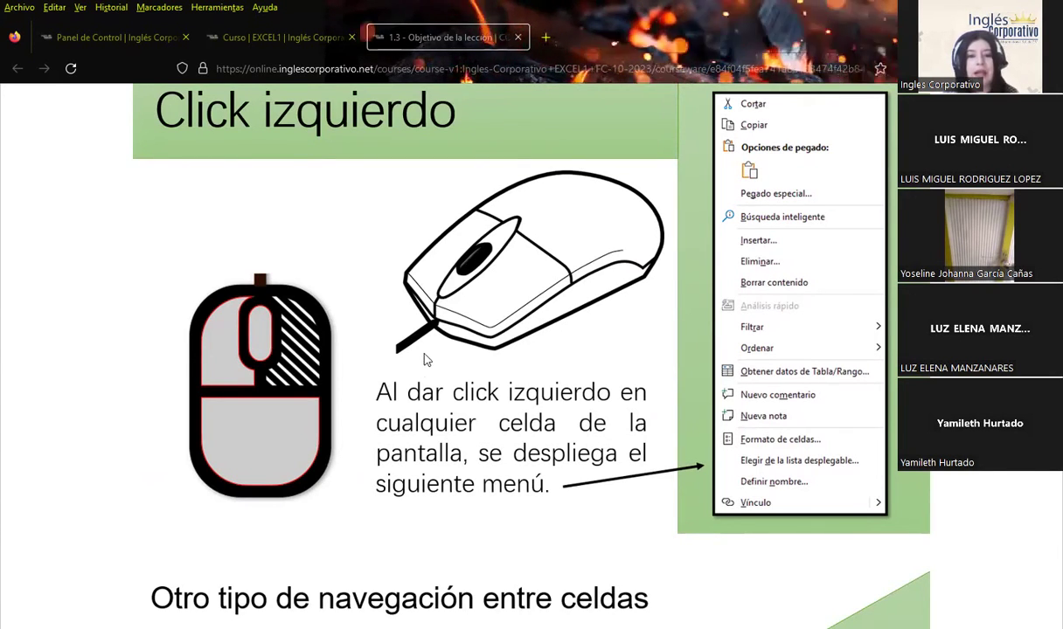
{"action": "scroll", "coordinate": [393, 317], "scroll_direction": "down", "scroll_amount": 5}
{"action": "scroll", "coordinate": [393, 317], "scroll_direction": "down", "scroll_amount": 4}
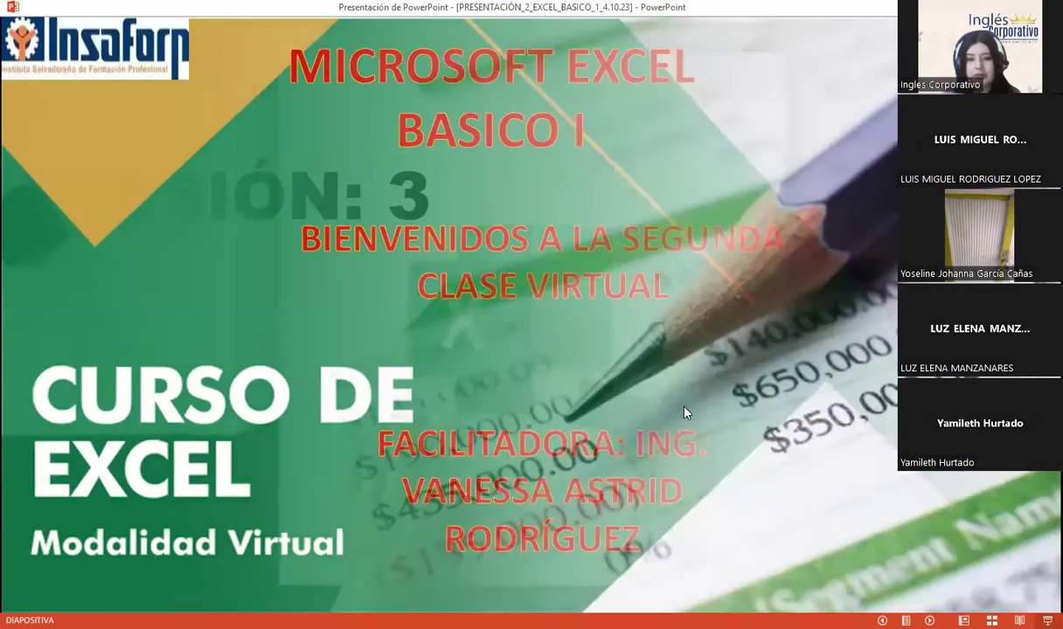
- Advance past the agenda and objective slides to slide 5 on Excel keyboard shortcuts
{"action": "key", "text": "Right"}
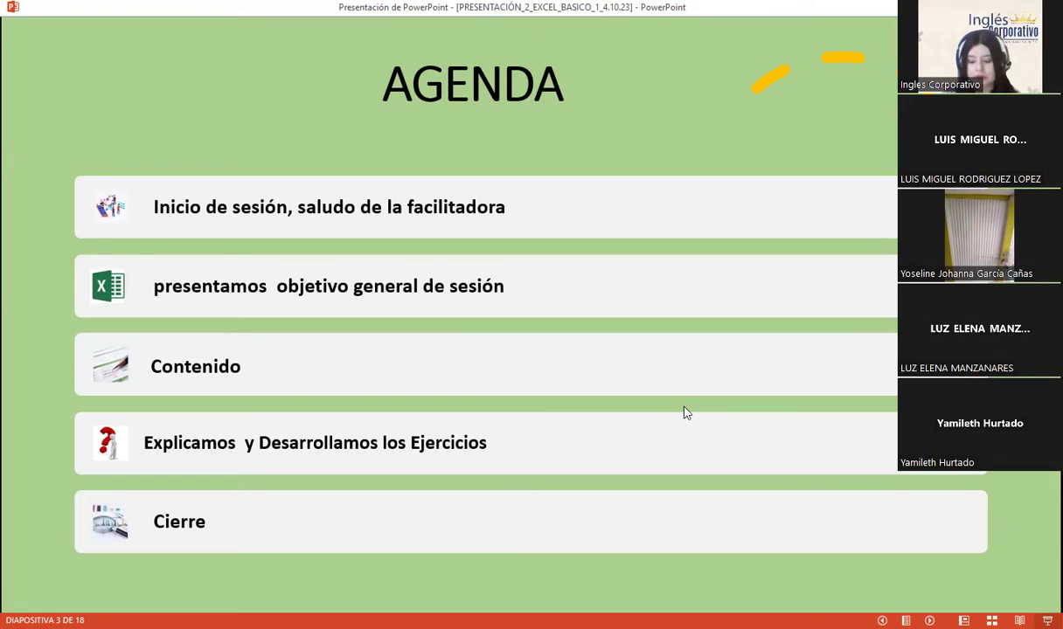
{"action": "key", "text": "Right"}
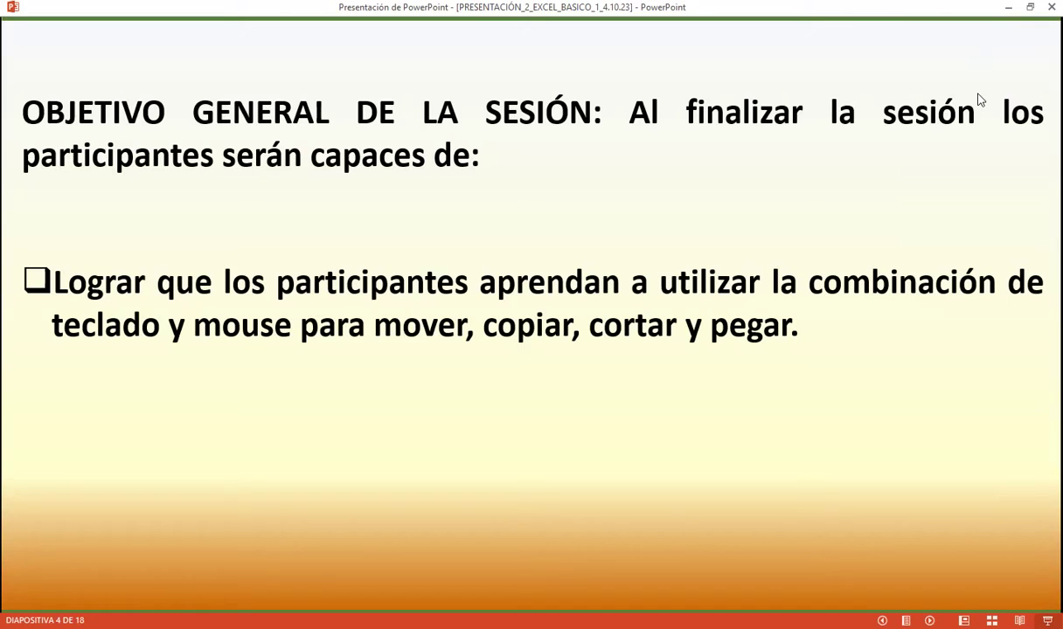
{"action": "left_click", "coordinate": [980, 101]}
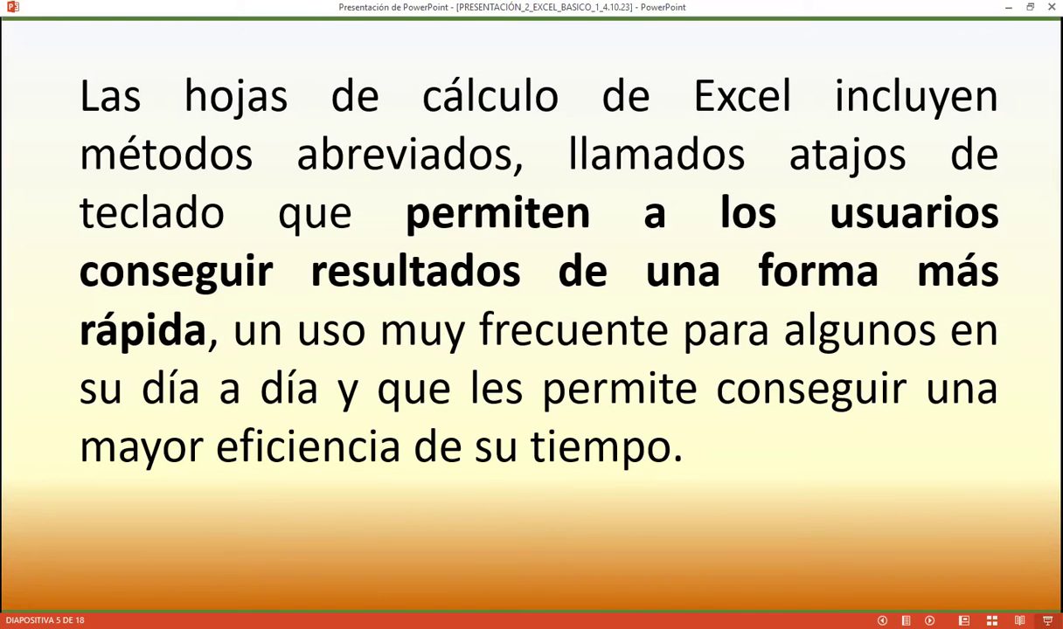
- Advance the slideshow to slide 6 on the Ctrl, Alt and Shift keys
{"action": "key", "text": "Right"}
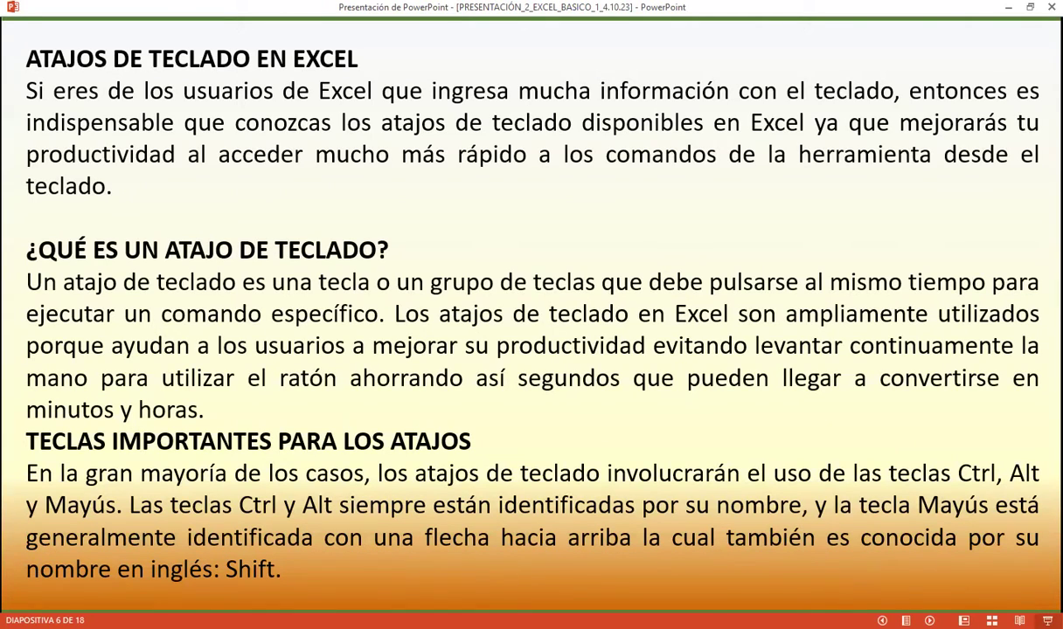
- Advance to slide 7, 'Copiar Hojas', on copying a worksheet
{"action": "key", "text": "Right"}
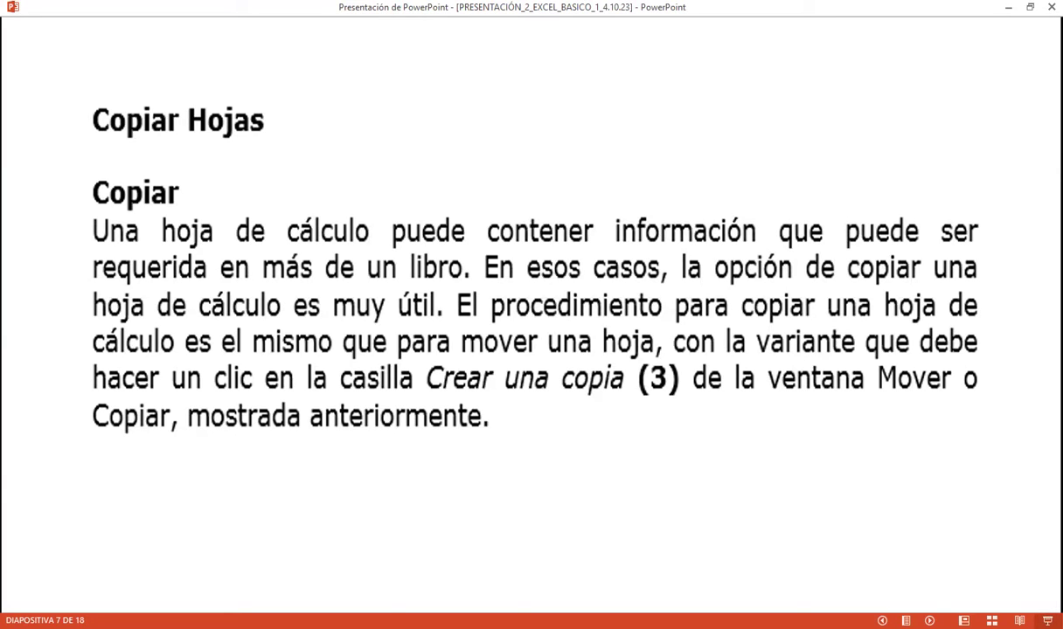
- Advance to the slide 8 practical case on copying sheets, then switch to the Excel workbook 'LIBRO DE EXCEL SESION 2'
{"action": "key", "text": "Right"}
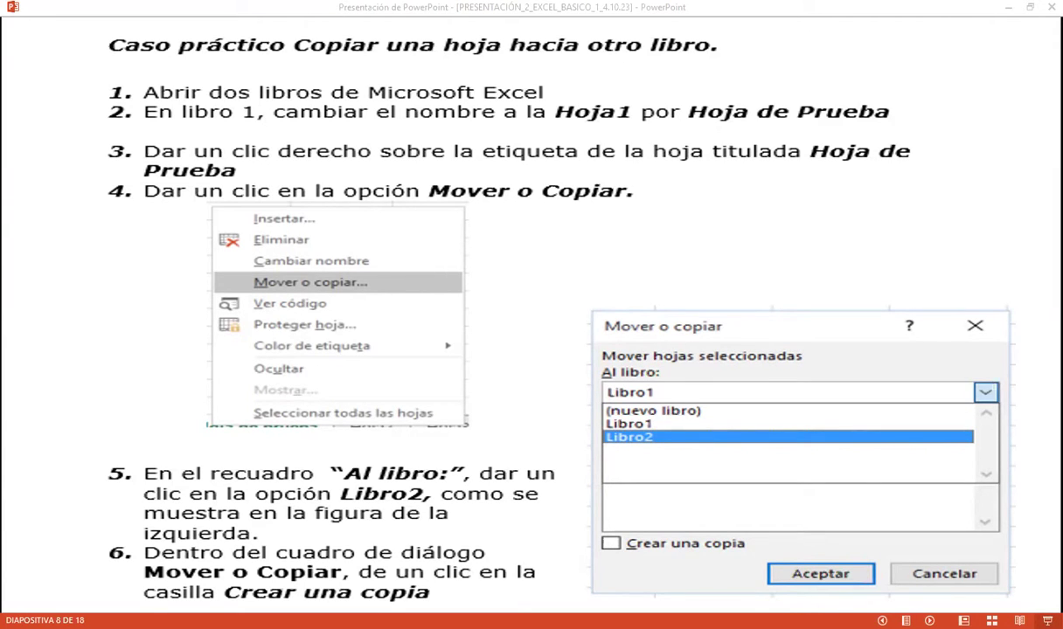
{"action": "key", "text": "alt+Tab"}
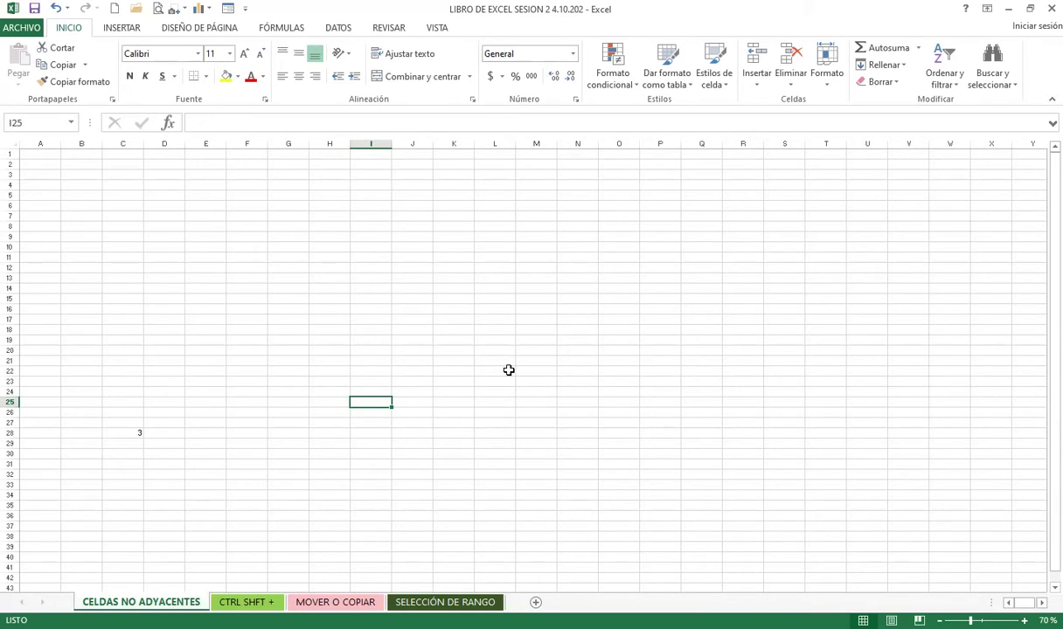
{"action": "left_click", "coordinate": [358, 215]}
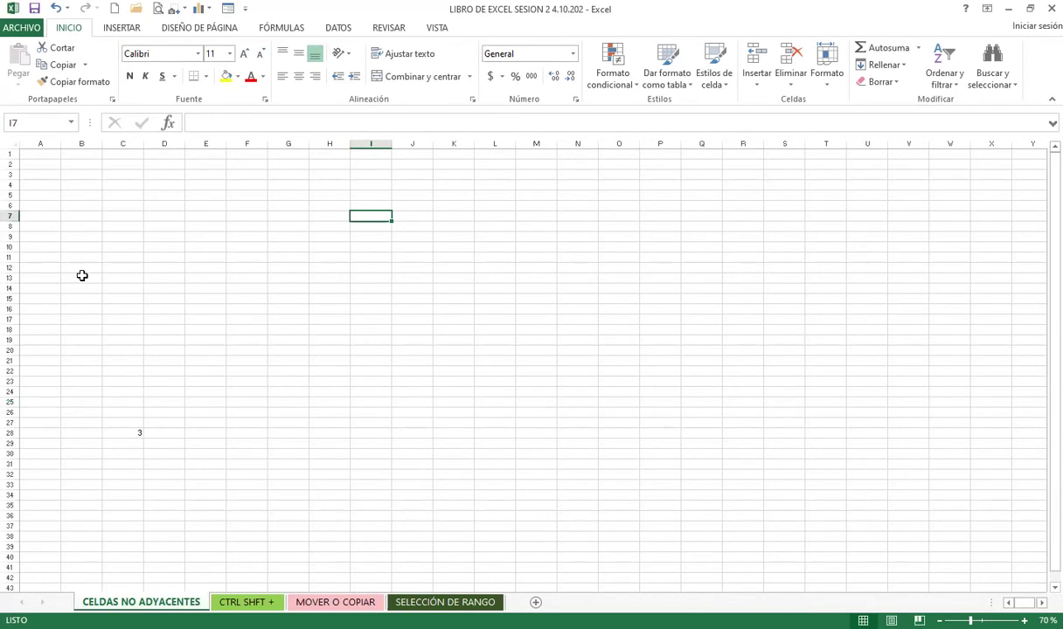
{"action": "scroll", "coordinate": [81, 275], "scroll_direction": "up", "scroll_amount": 7, "text": "ctrl"}
{"action": "scroll", "coordinate": [85, 204], "scroll_direction": "up", "scroll_amount": 2}
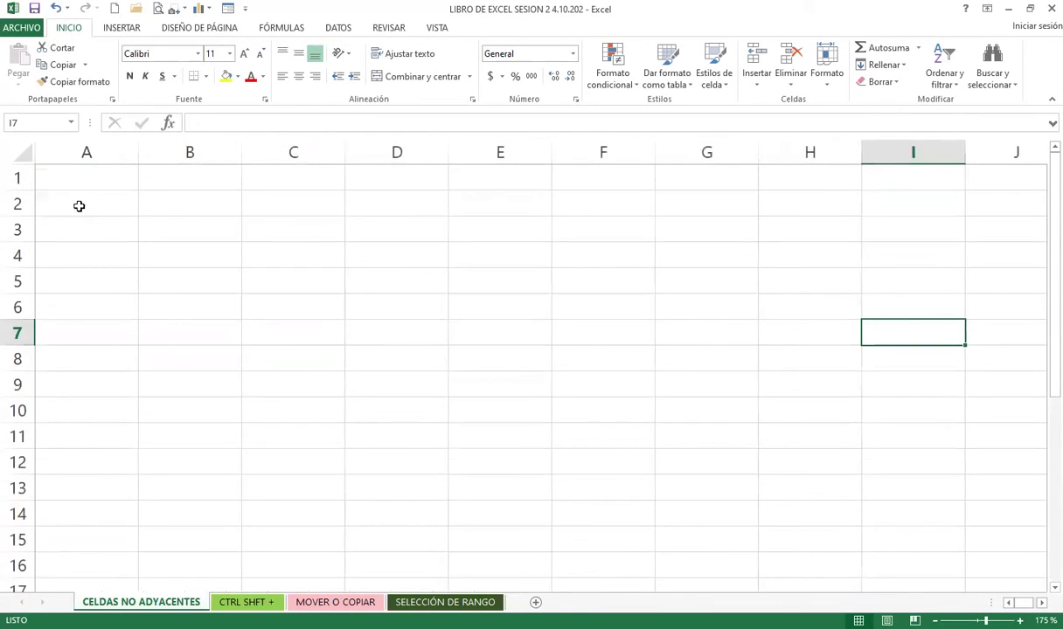
{"action": "left_click", "coordinate": [69, 176]}
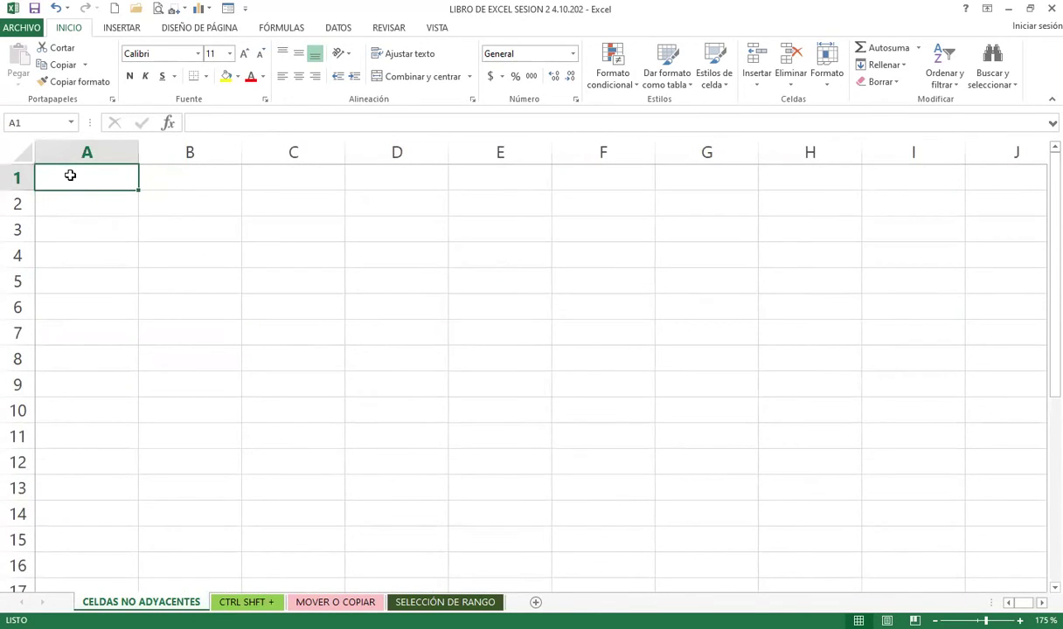
{"action": "key", "text": "ctrl+Down"}
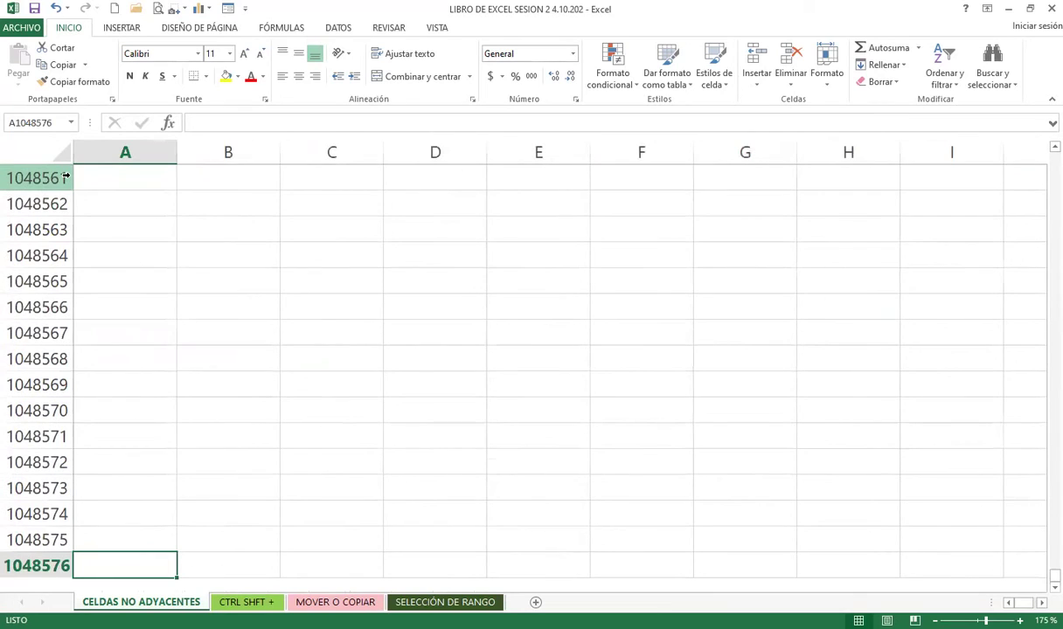
{"action": "key", "text": "ctrl+Up"}
{"action": "key", "text": "ctrl+Right"}
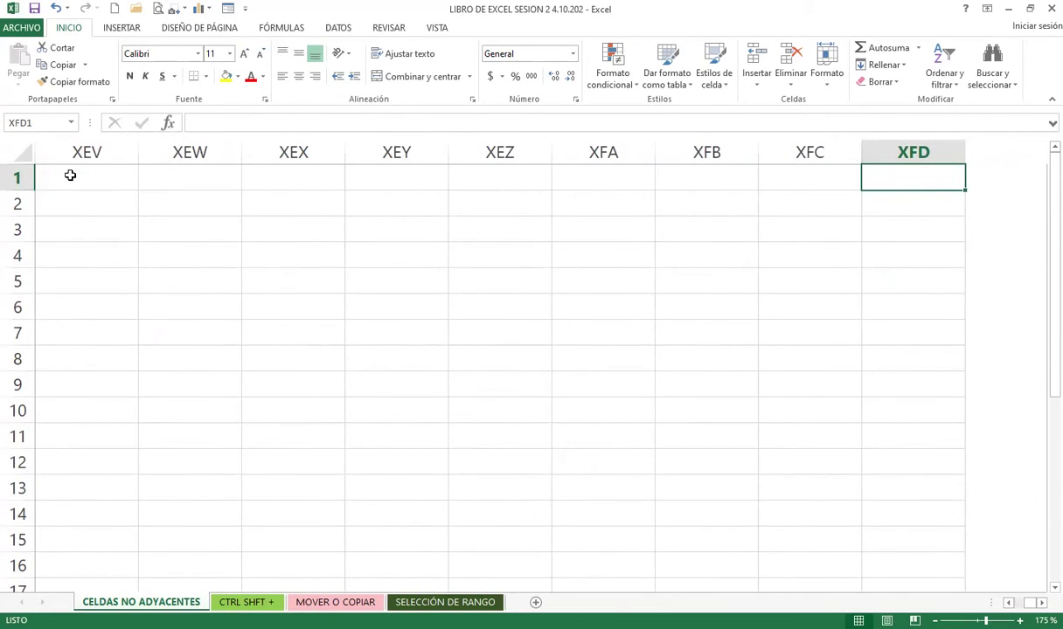
{"action": "key", "text": "ctrl+Left"}
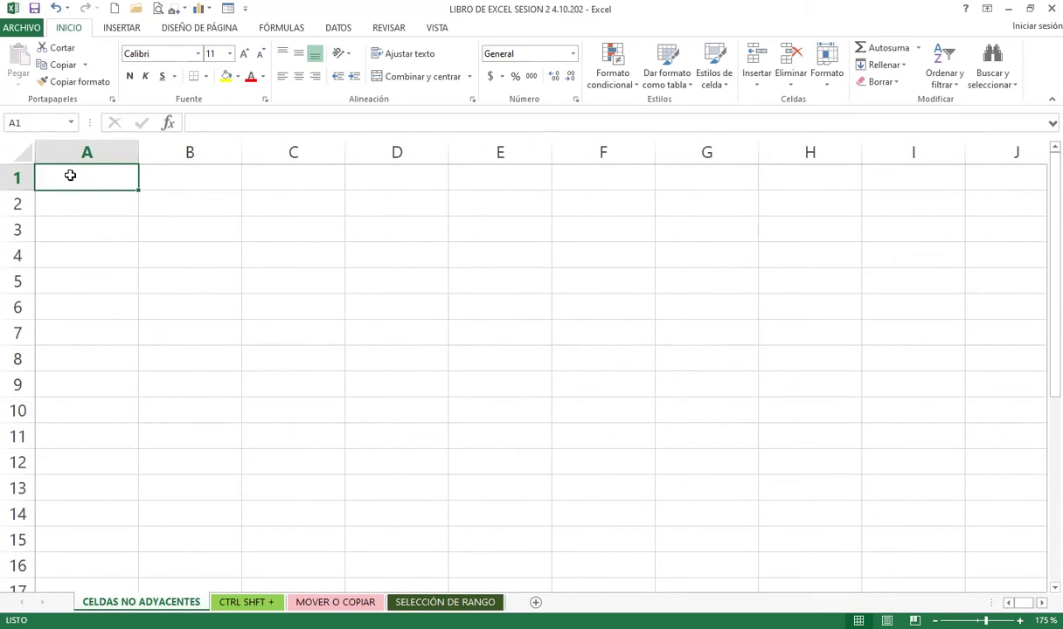
{"action": "scroll", "coordinate": [385, 311], "scroll_direction": "down", "scroll_amount": 2, "text": "ctrl"}
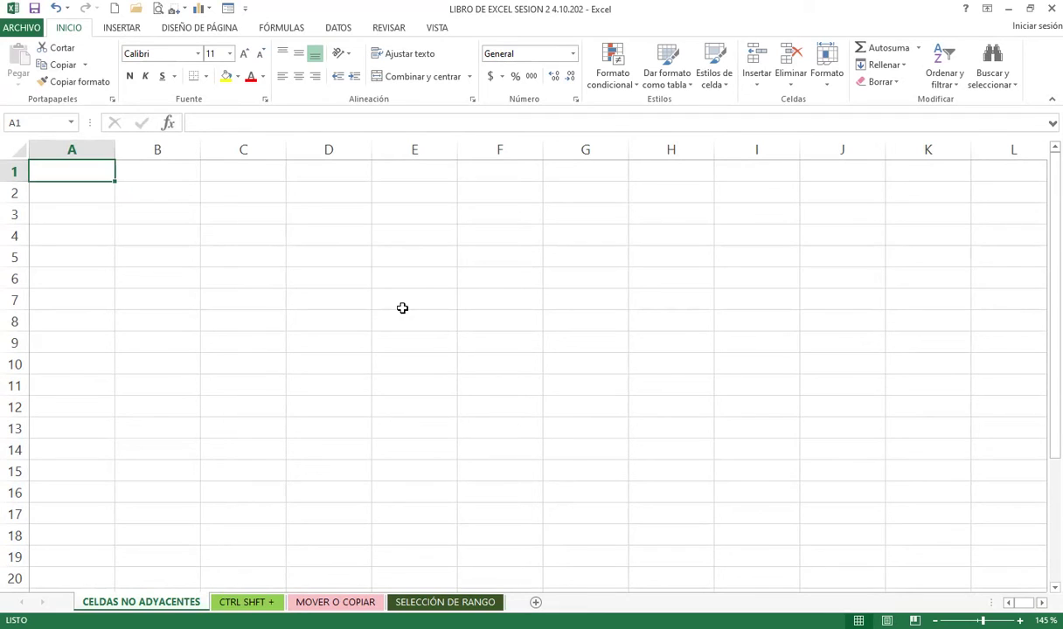
{"action": "left_click", "coordinate": [19, 27]}
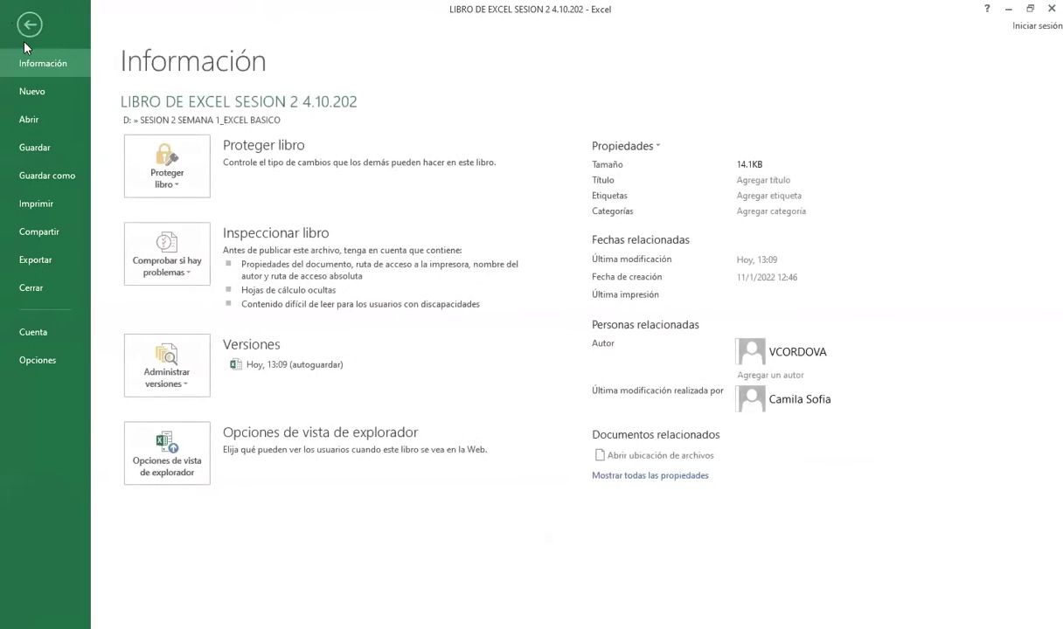
{"action": "left_click", "coordinate": [35, 175]}
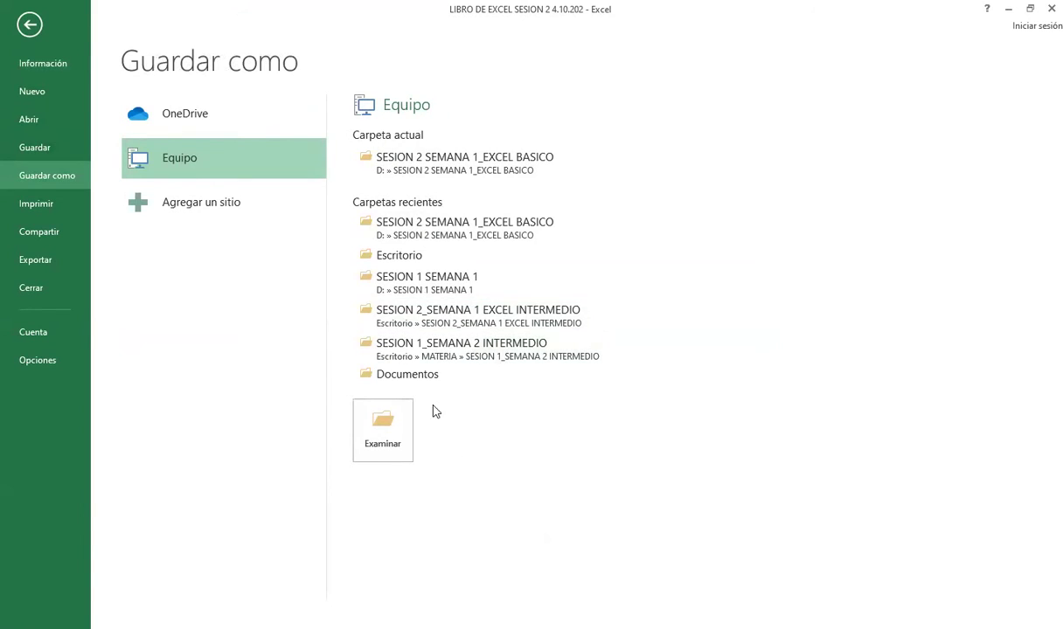
{"action": "left_click", "coordinate": [400, 256]}
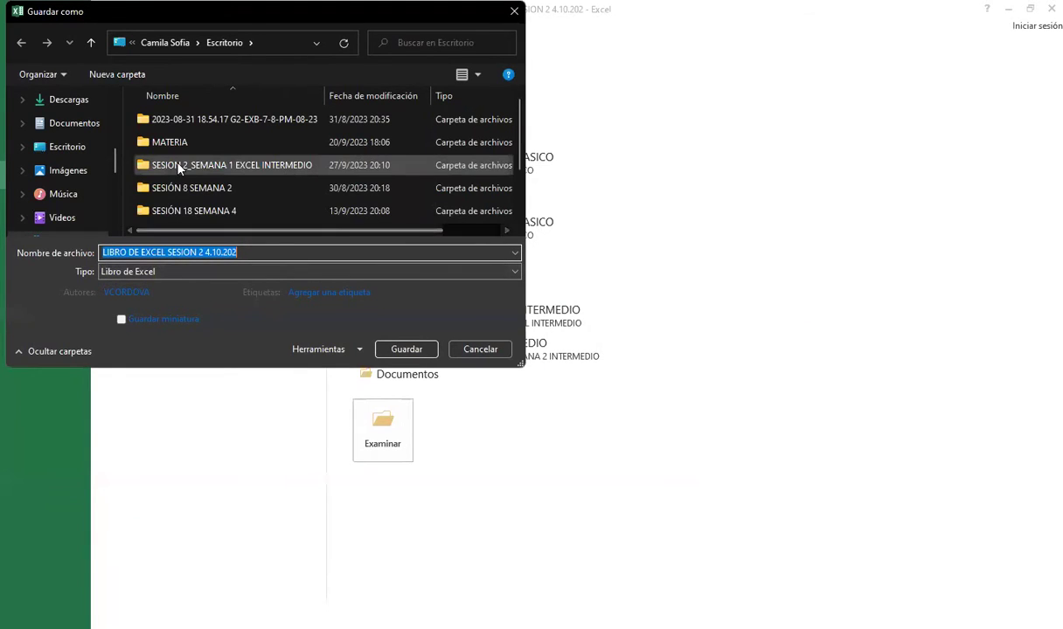
{"action": "left_click", "coordinate": [514, 11]}
{"action": "left_click", "coordinate": [29, 25]}
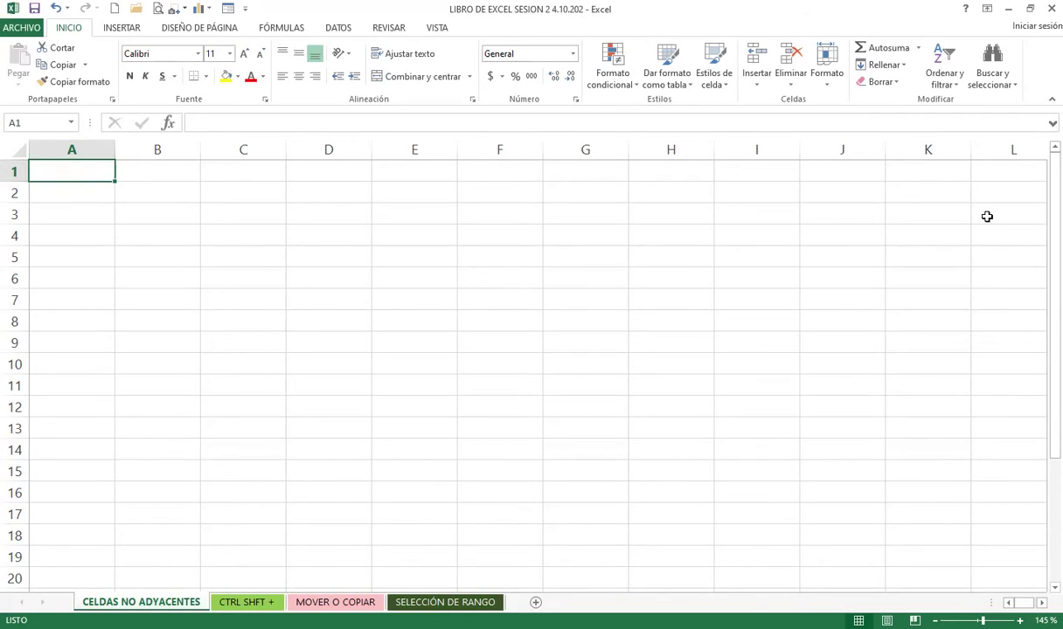
- Open Excel's Save As window on the Escritorio folder using the Alt key-tip sequence A, V, C
{"action": "key", "text": "alt"}
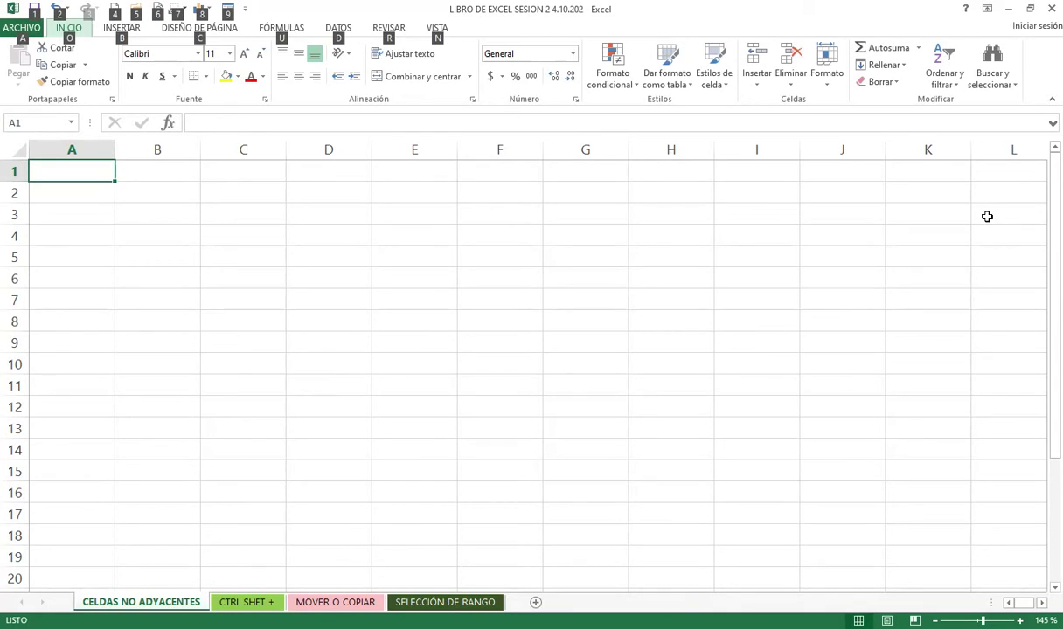
{"action": "key", "text": "a"}
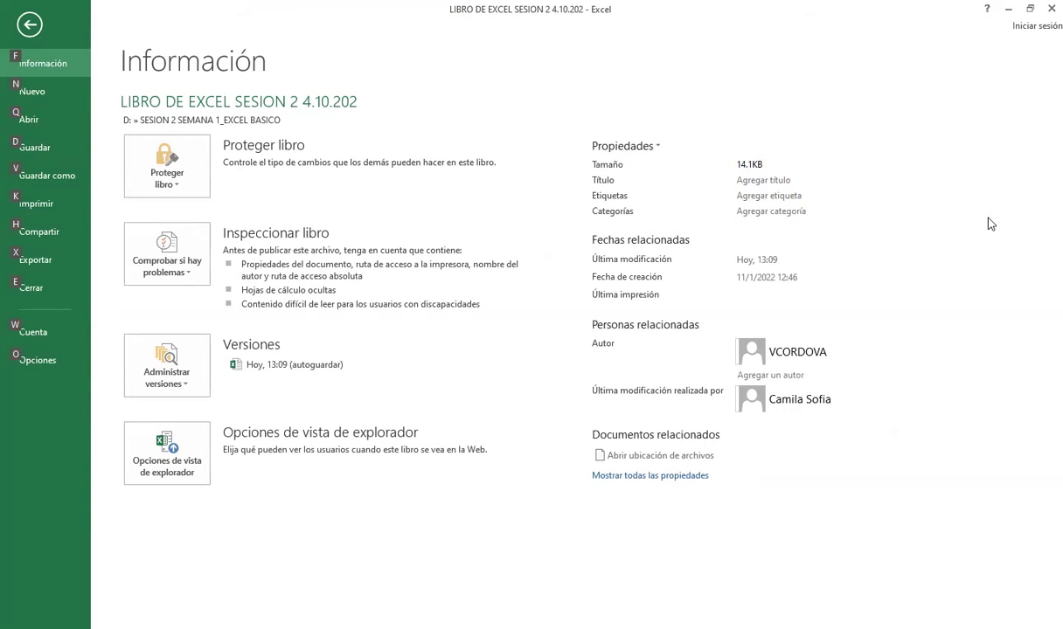
{"action": "key", "text": "v"}
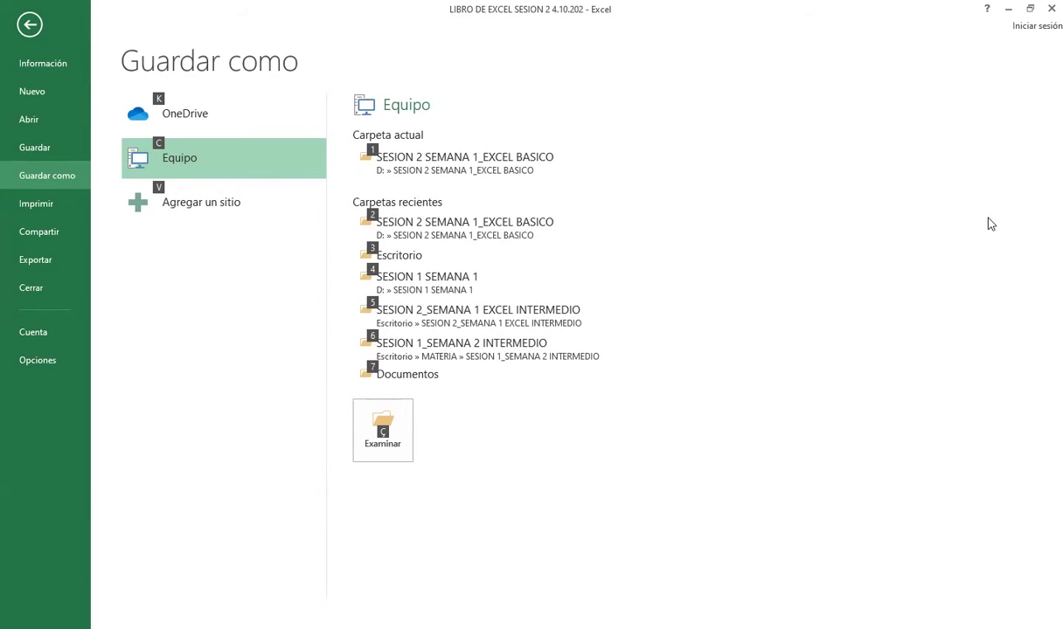
{"action": "key", "text": "ccedilla"}
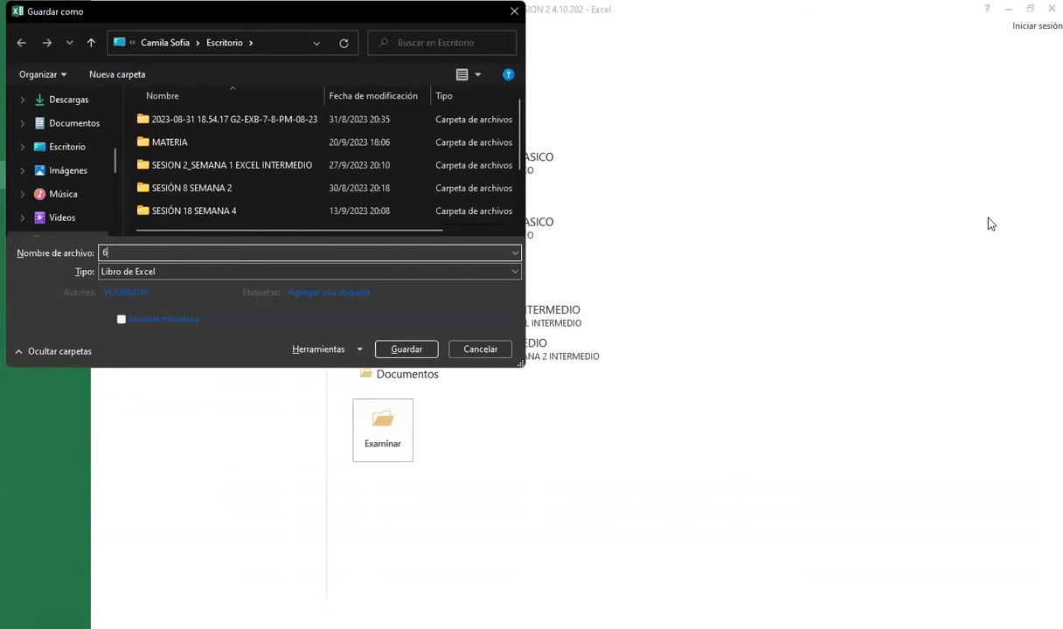
- Name the file 'LIBRO DE EXCEL BÁSICO 1' in the Guardar como dialog
{"action": "key", "text": "BackSpace"}
{"action": "type", "text": "LIBRO DE EX"}
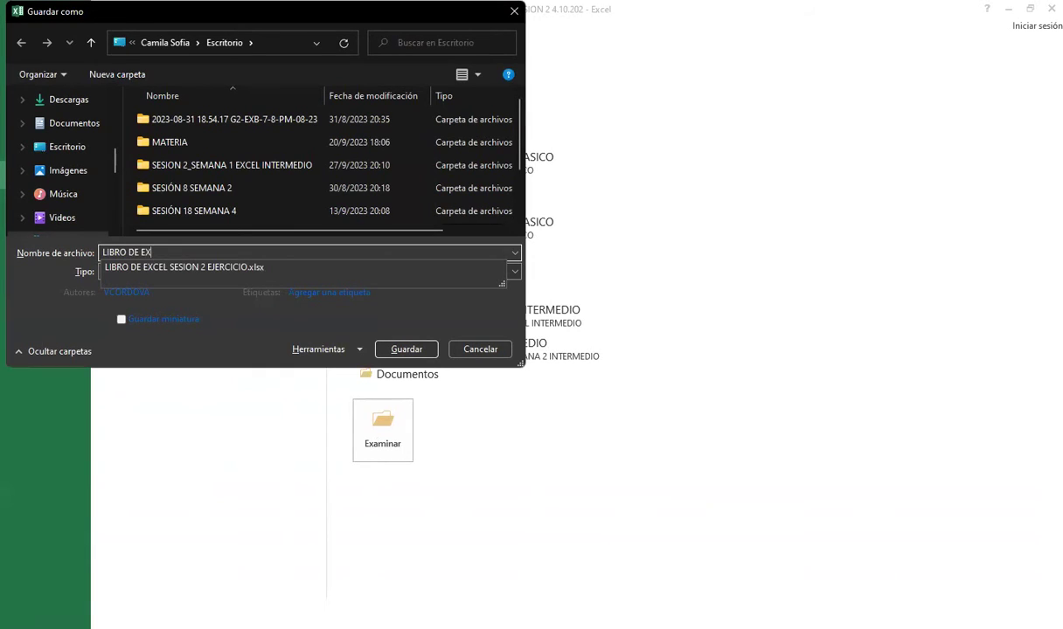
{"action": "type", "text": "¿"}
{"action": "key", "text": "BackSpace"}
{"action": "type", "text": "CEL BÁSICO 1"}
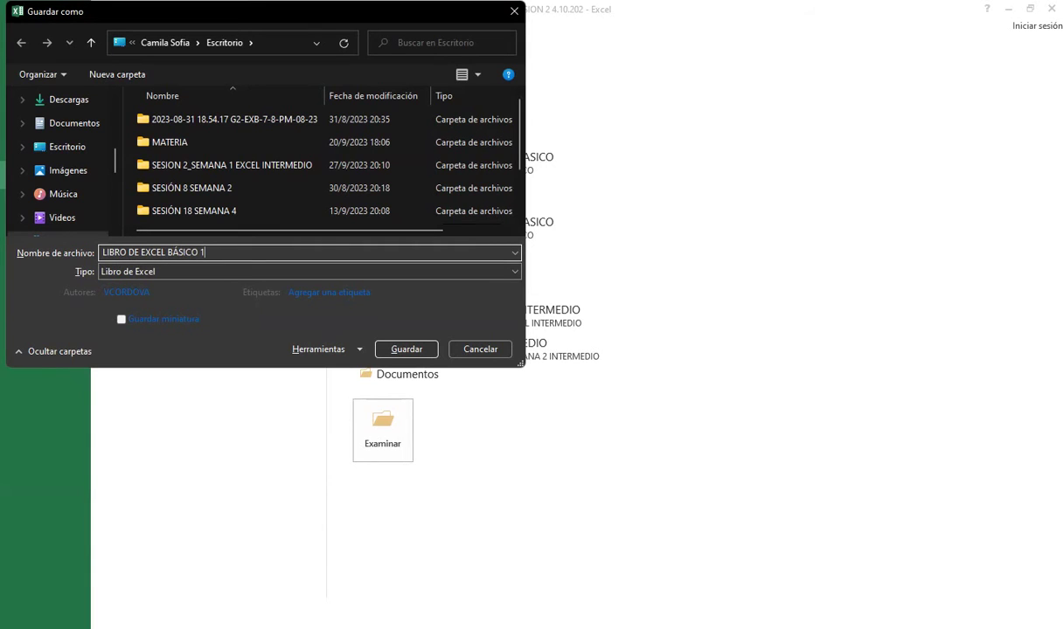
- Choose Escritorio as the save location and save the workbook there
{"action": "key", "text": "Tab"}
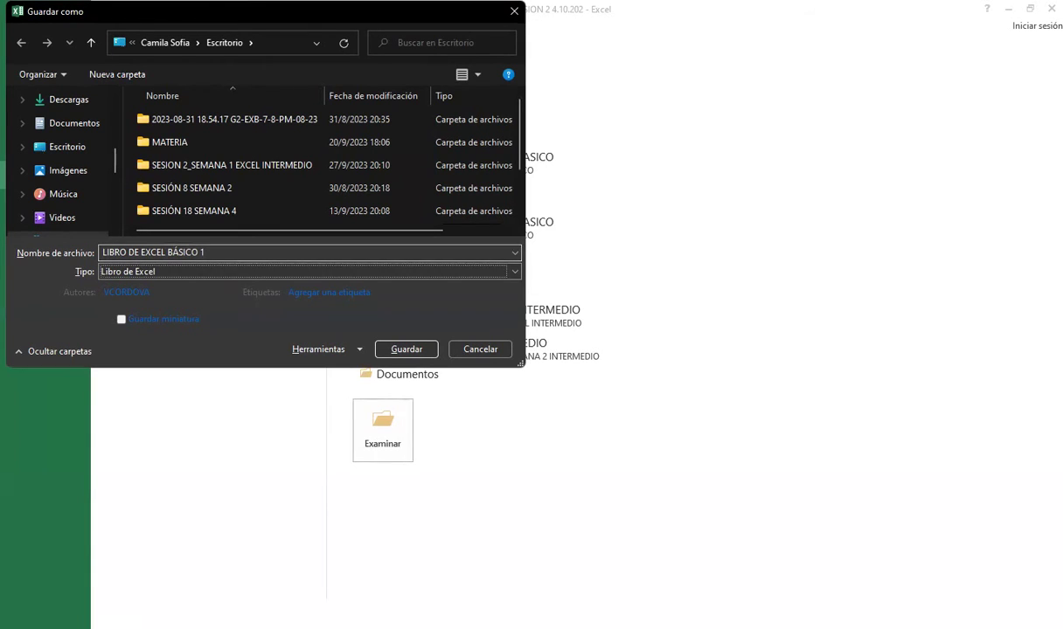
{"action": "key", "text": "Tab"}
{"action": "key", "text": "Tab"}
{"action": "key", "text": "Tab"}
{"action": "key", "text": "Tab"}
{"action": "key", "text": "Tab"}
{"action": "key", "text": "Tab"}
{"action": "key", "text": "Tab"}
{"action": "key", "text": "Tab"}
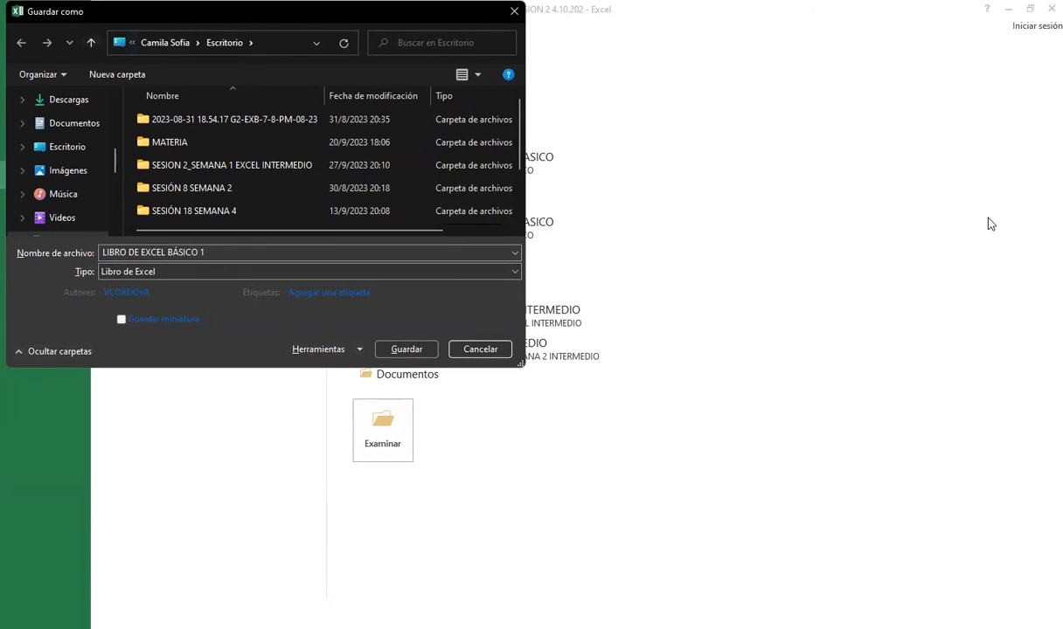
{"action": "key", "text": "Tab"}
{"action": "key", "text": "Tab"}
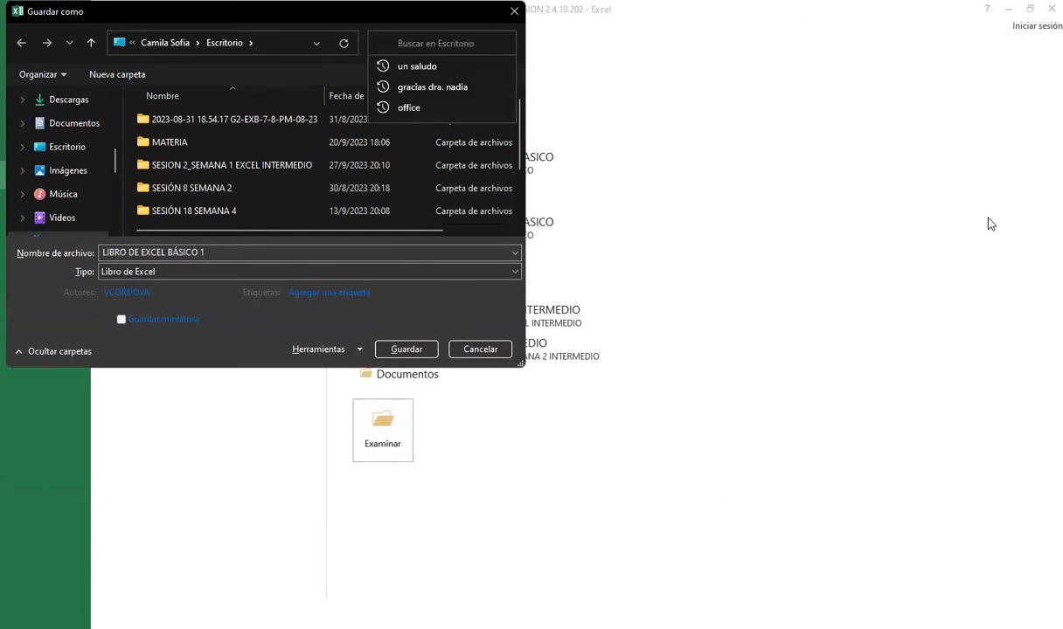
{"action": "key", "text": "Tab"}
{"action": "key", "text": "Tab"}
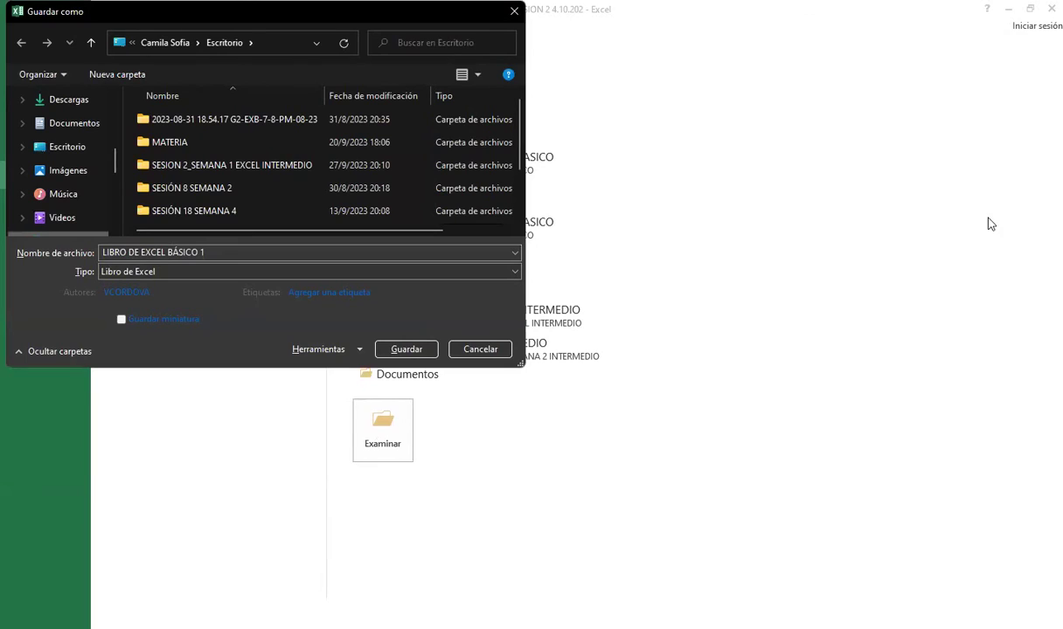
{"action": "key", "text": "Up"}
{"action": "key", "text": "Up"}
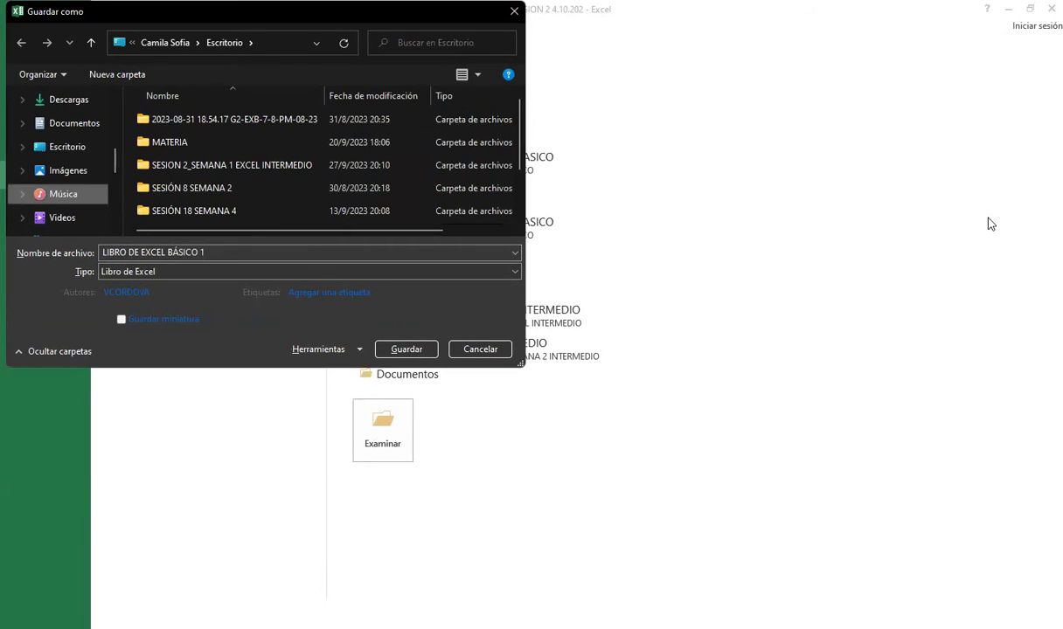
{"action": "key", "text": "Up"}
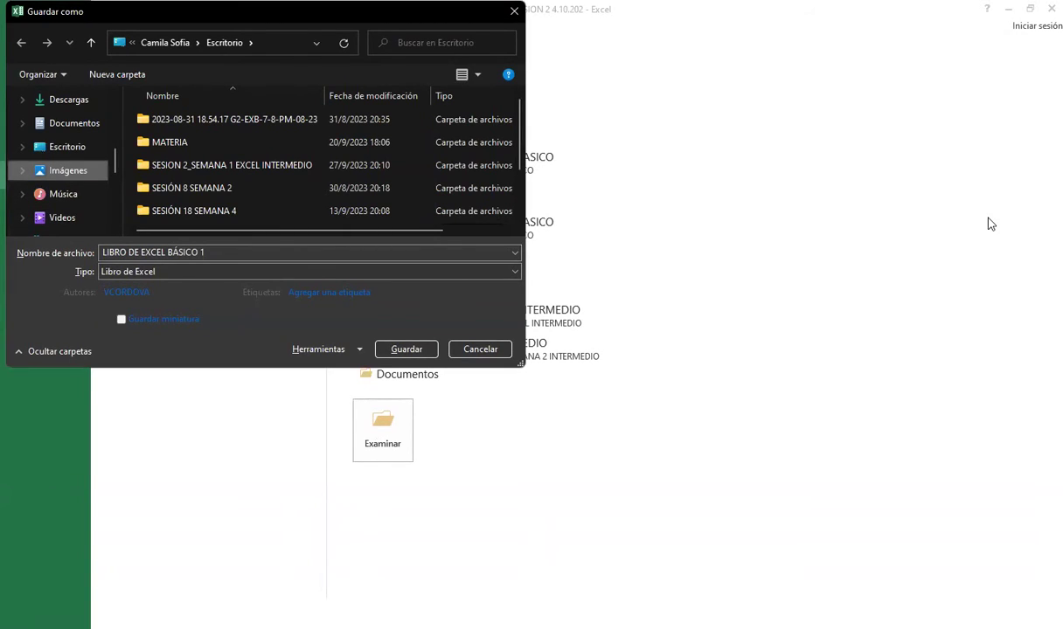
{"action": "key", "text": "Up"}
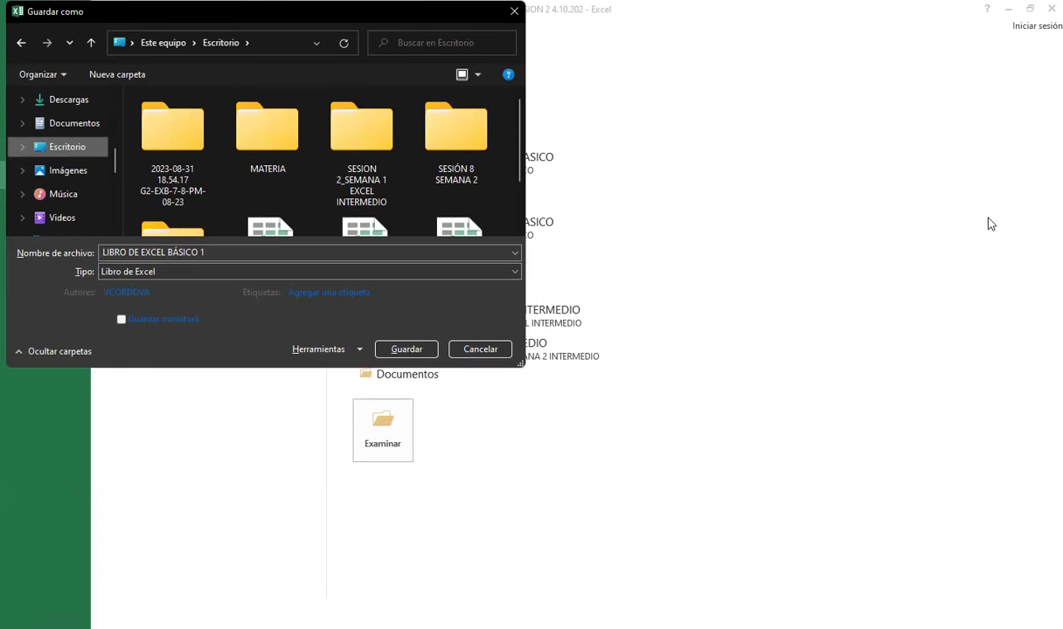
{"action": "key", "text": "Tab"}
{"action": "key", "text": "Tab"}
{"action": "key", "text": "Tab"}
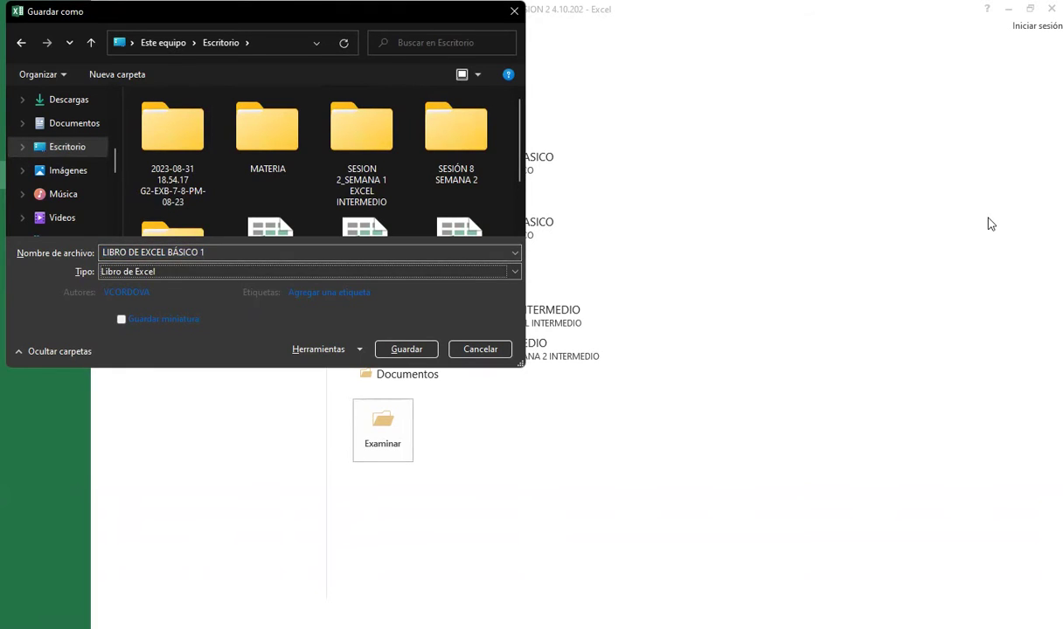
{"action": "key", "text": "Tab"}
{"action": "key", "text": "Tab"}
{"action": "key", "text": "Tab"}
{"action": "key", "text": "Tab"}
{"action": "key", "text": "Tab"}
{"action": "key", "text": "Tab"}
{"action": "key", "text": "Tab"}
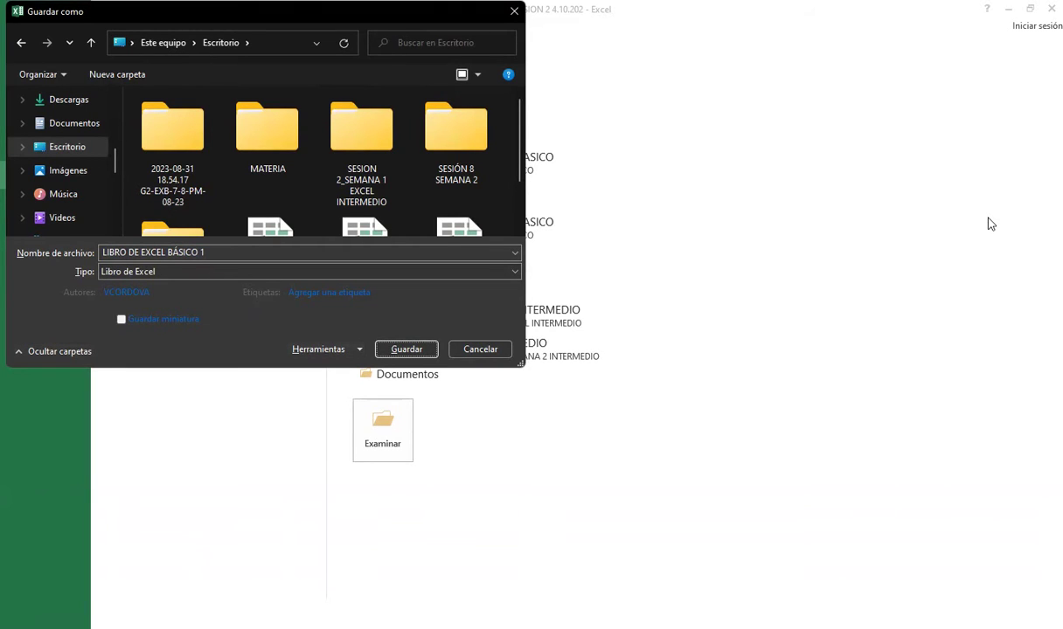
{"action": "key", "text": "alt+n"}
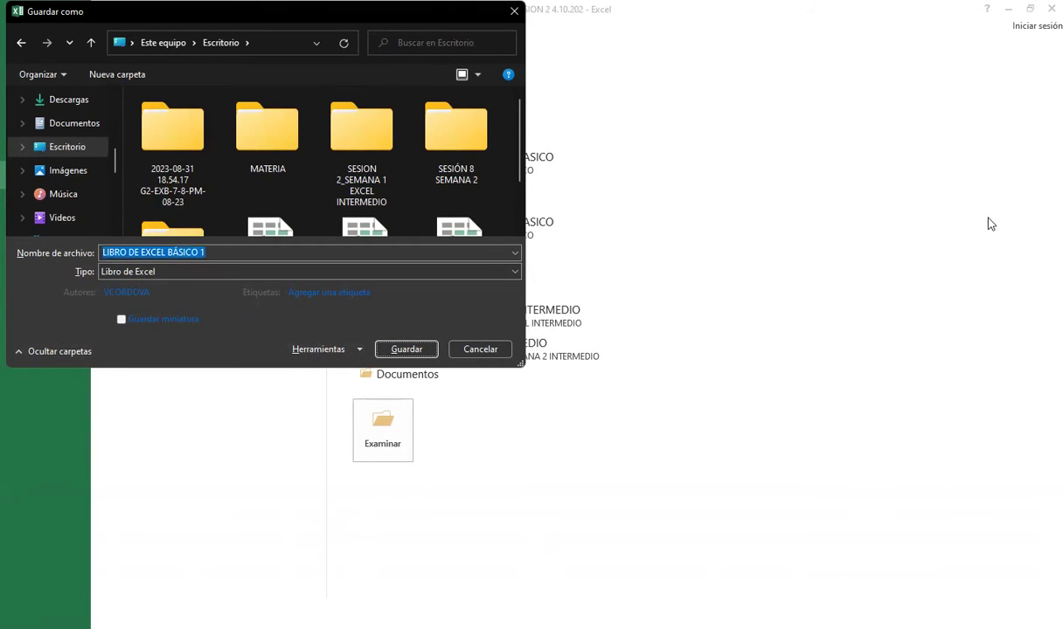
{"action": "key", "text": "Return"}
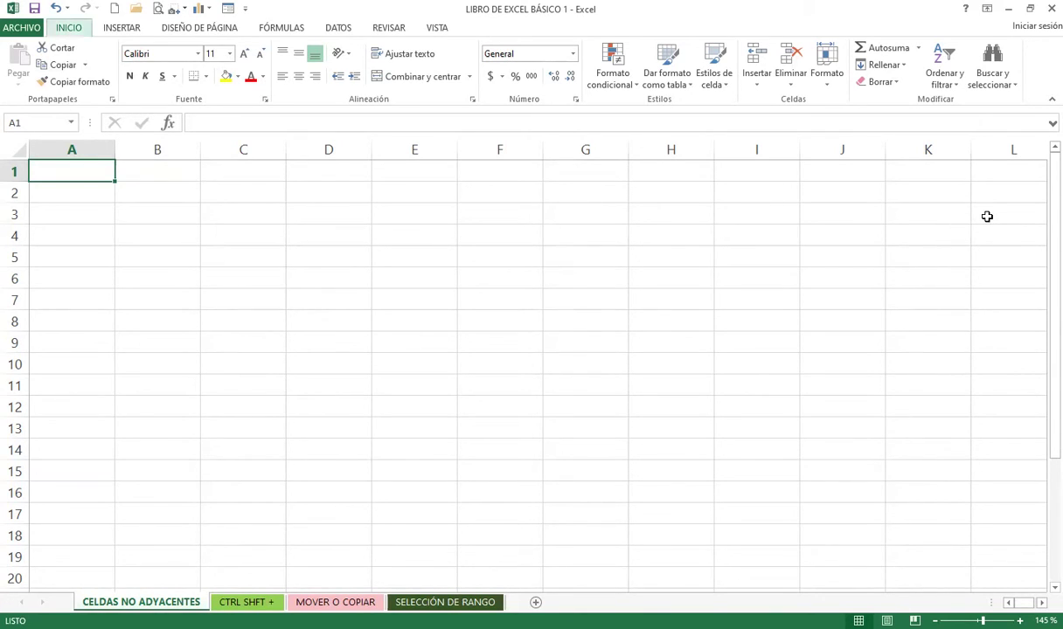
- Back on the CELDAS NO ADYACENTES sheet, activate the ribbon's keyboard shortcuts with Alt
{"action": "key", "text": "alt"}
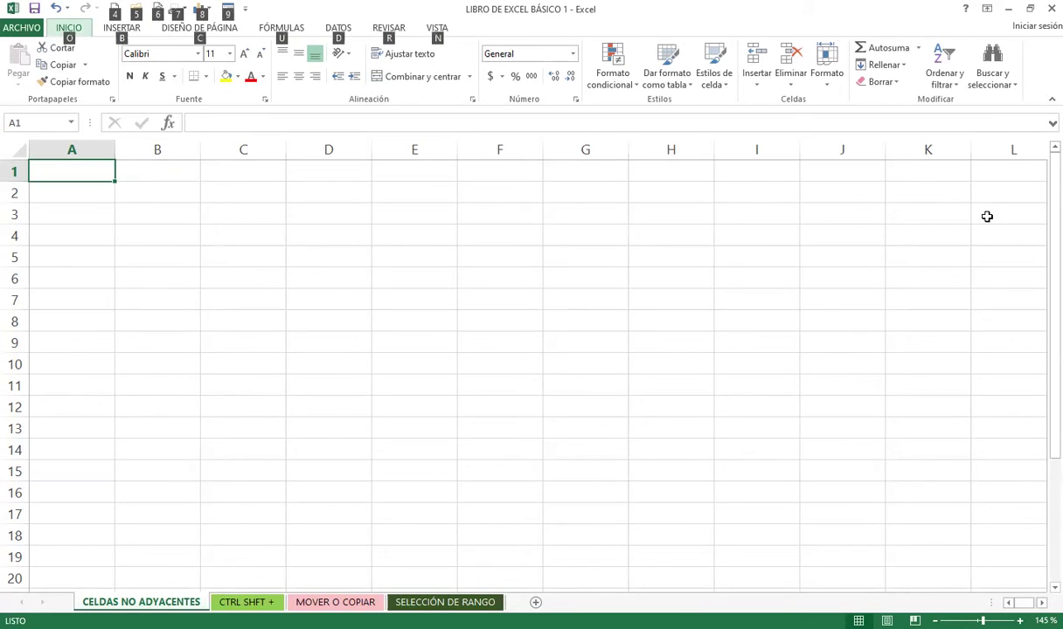
- Reopen Save As from ARCHIVO > Guardar como, landing in the Documentos folder
{"action": "key", "text": "a"}
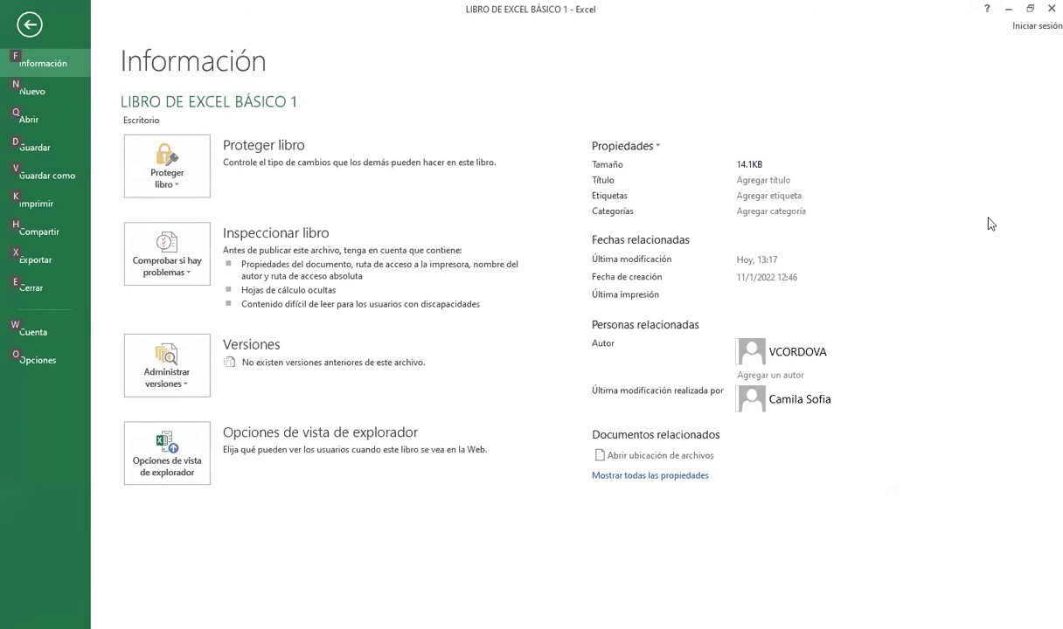
{"action": "key", "text": "v"}
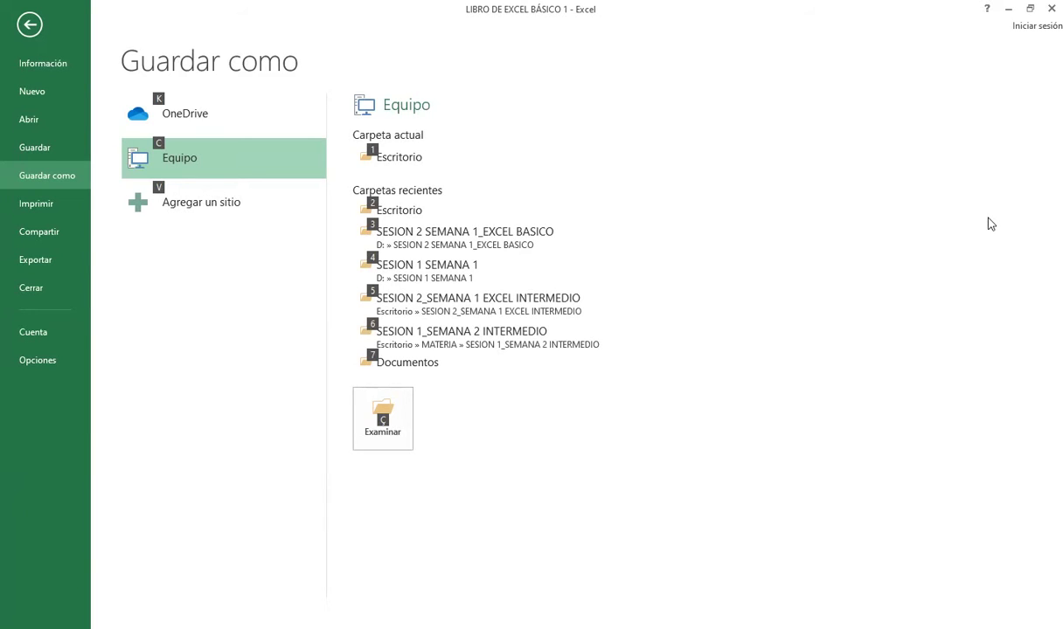
{"action": "key", "text": "ccedilla"}
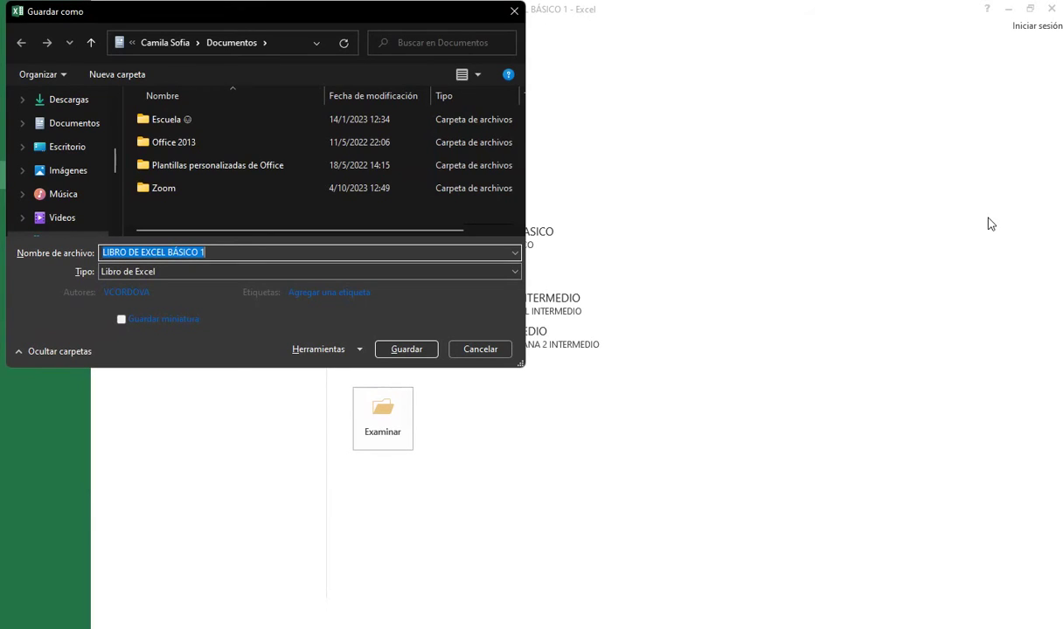
- Move through the Guardar como fields to the folder pane, switching the location to Escritorio
{"action": "key", "text": "Tab"}
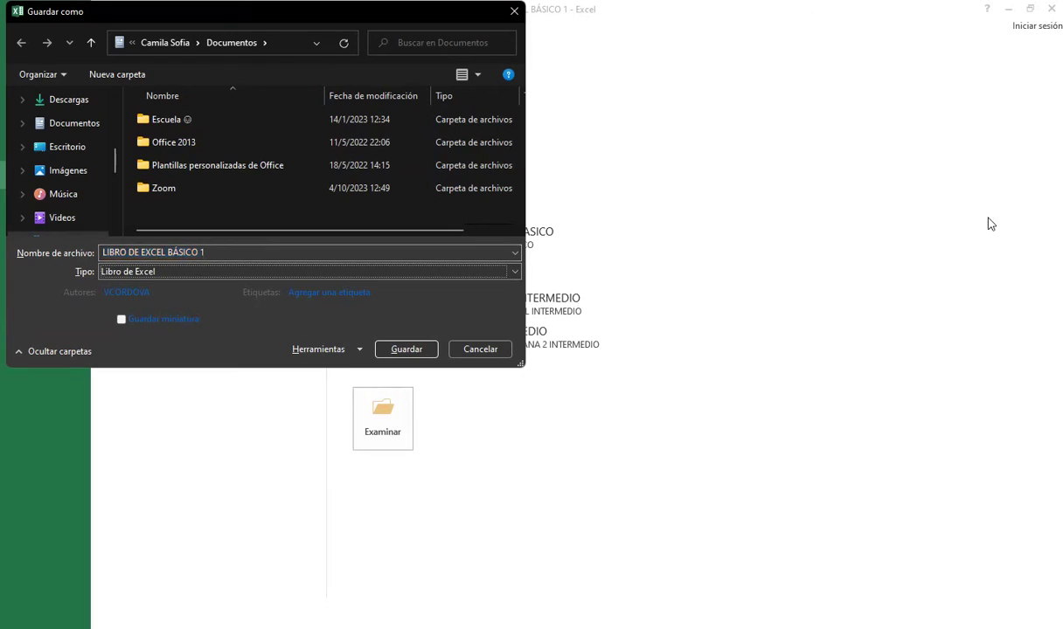
{"action": "key", "text": "Tab"}
{"action": "key", "text": "Tab"}
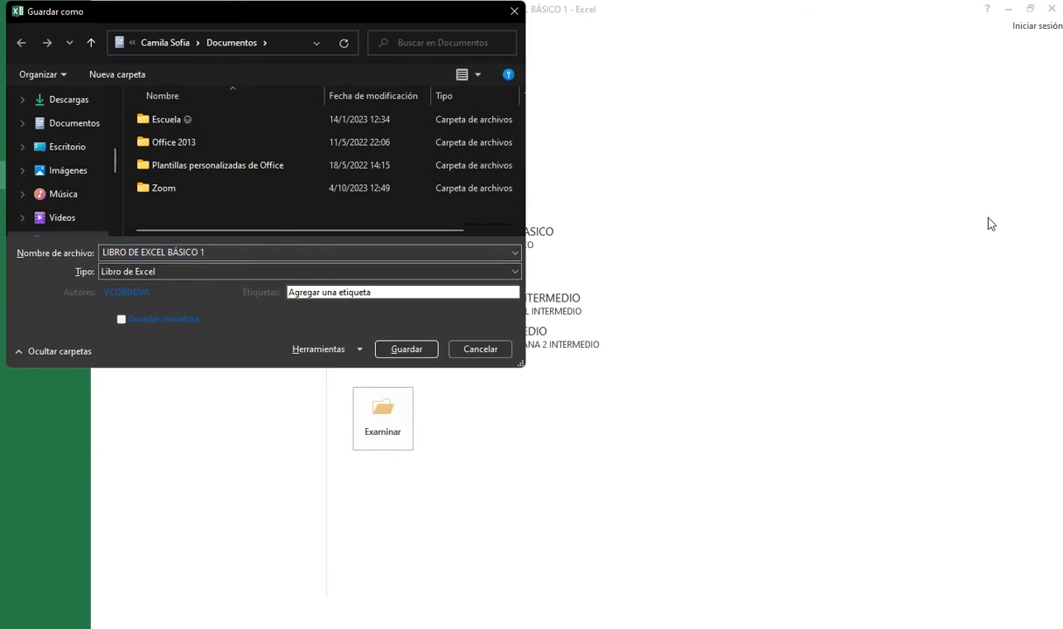
{"action": "key", "text": "Tab"}
{"action": "key", "text": "Tab"}
{"action": "key", "text": "Tab"}
{"action": "key", "text": "Tab"}
{"action": "key", "text": "Tab"}
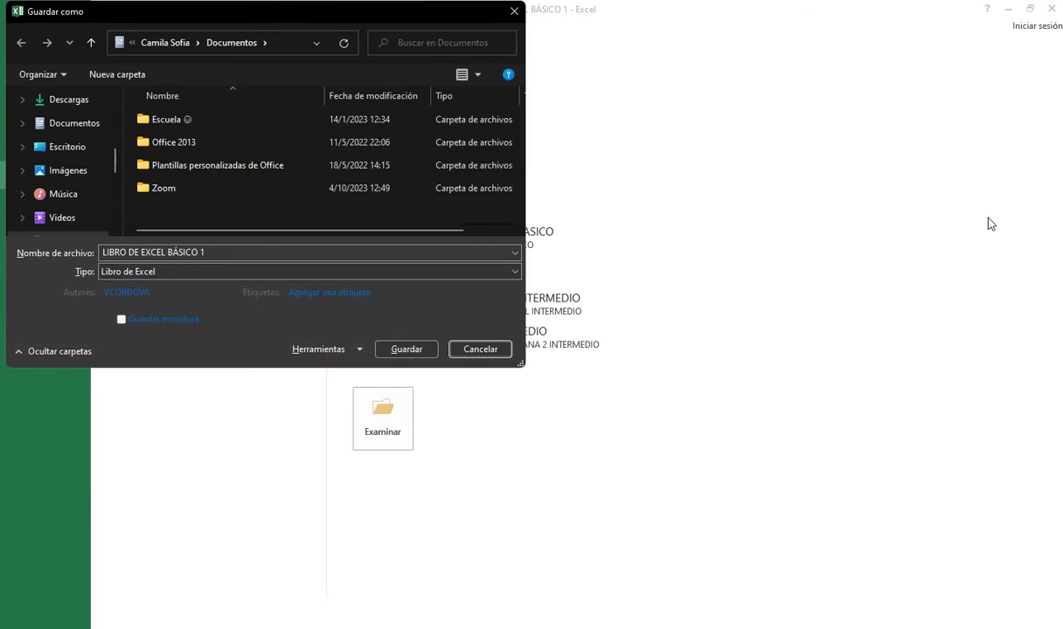
{"action": "key", "text": "Tab"}
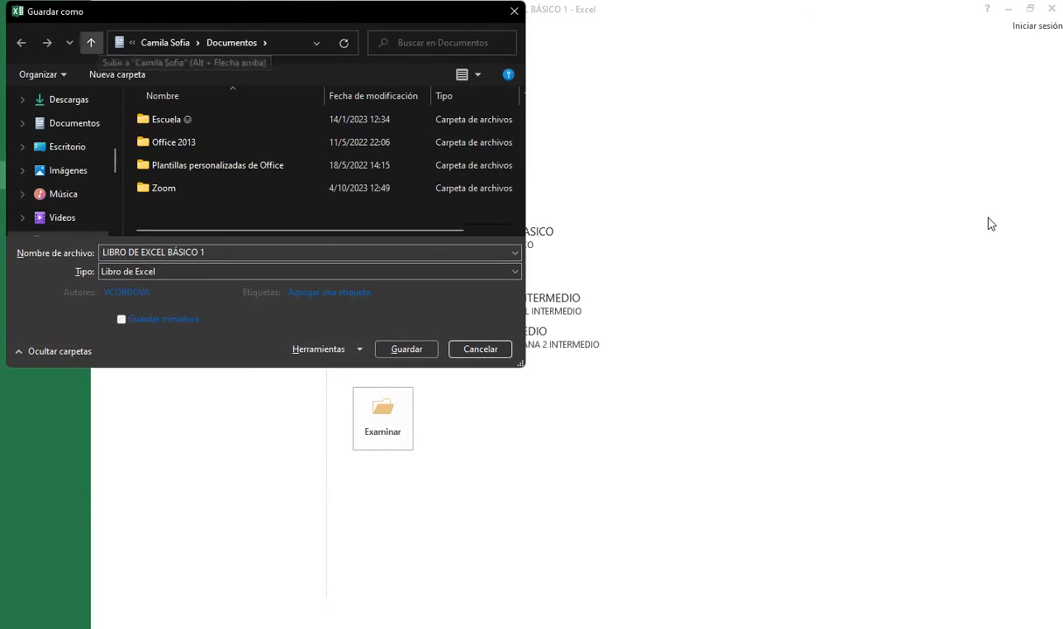
{"action": "key", "text": "Tab"}
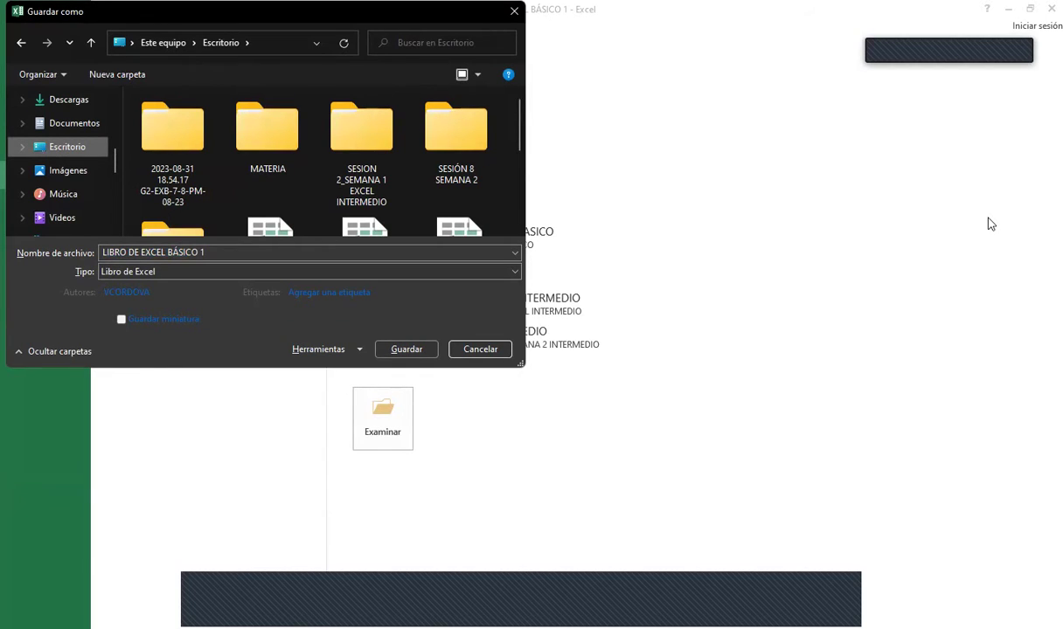
- Save 'LIBRO DE EXCEL BÁSICO 1' to Escritorio, answering Sí to replace the existing file
{"action": "key", "text": "Tab"}
{"action": "key", "text": "Tab"}
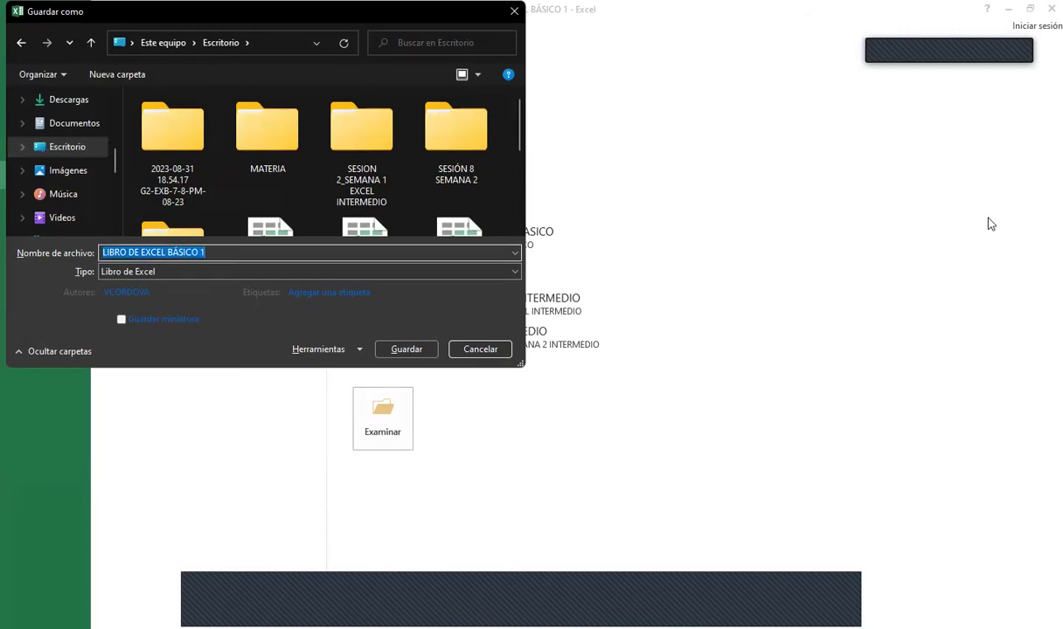
{"action": "key", "text": "Tab"}
{"action": "key", "text": "Tab"}
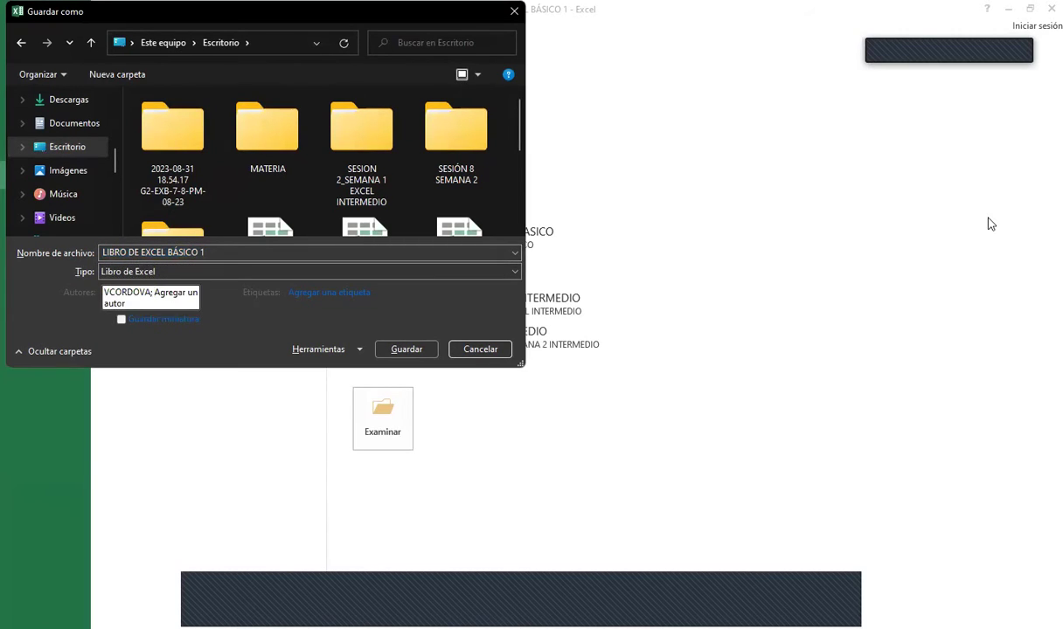
{"action": "key", "text": "Tab"}
{"action": "key", "text": "Tab"}
{"action": "key", "text": "Tab"}
{"action": "key", "text": "Tab"}
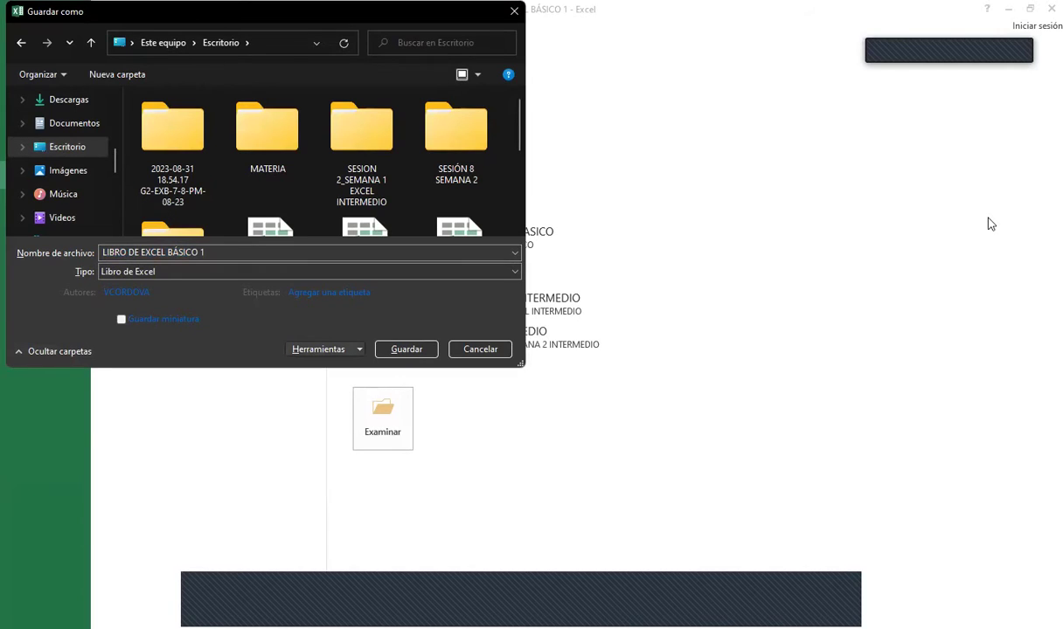
{"action": "key", "text": "Tab"}
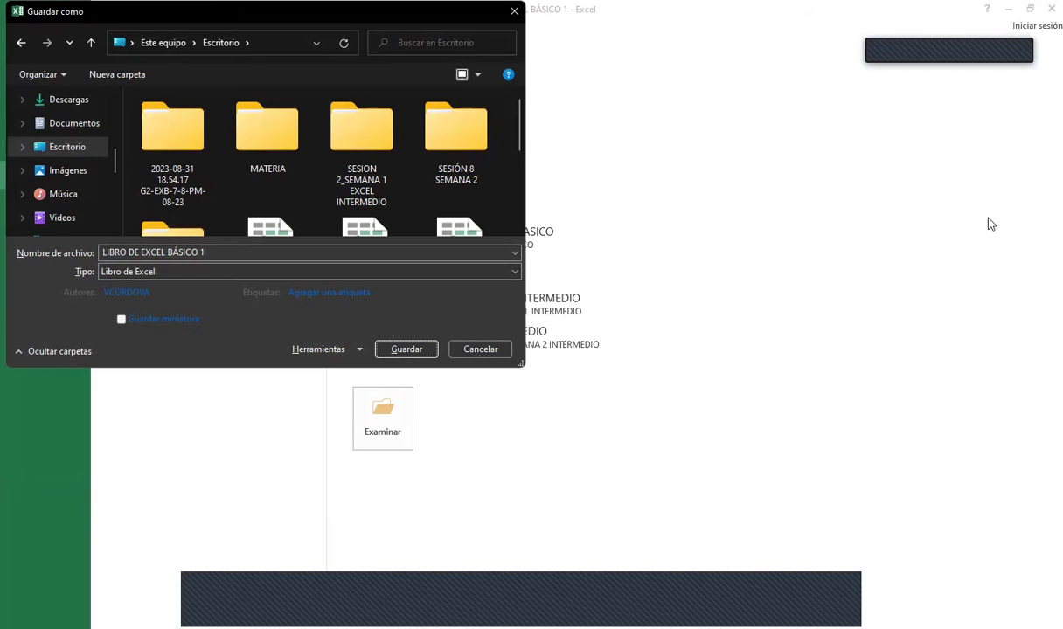
{"action": "key", "text": "Return"}
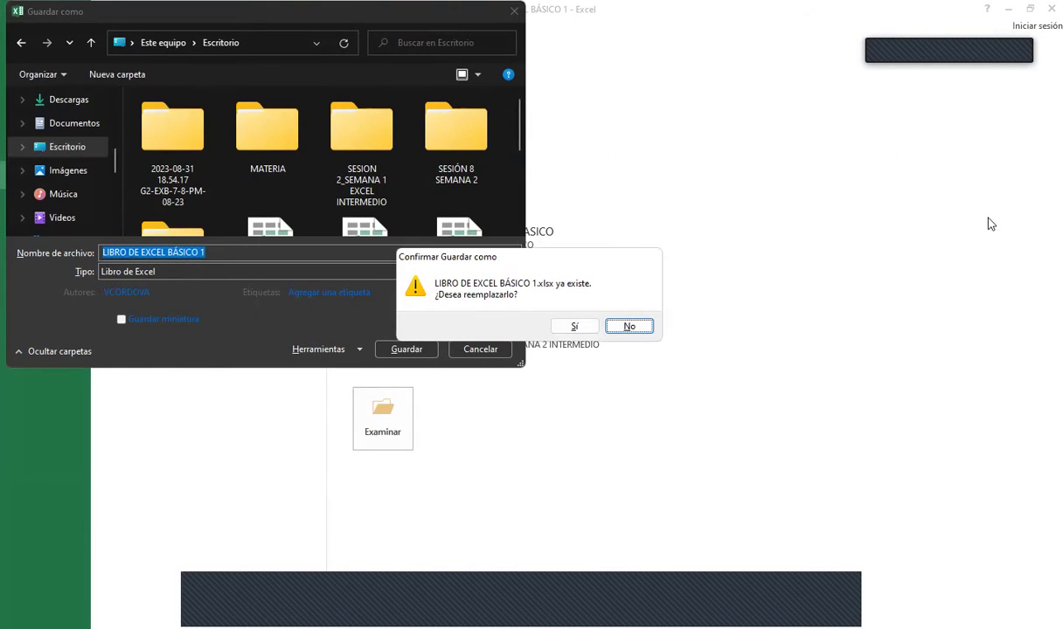
{"action": "key", "text": "Return"}
{"action": "key", "text": "Return"}
{"action": "key", "text": "Left"}
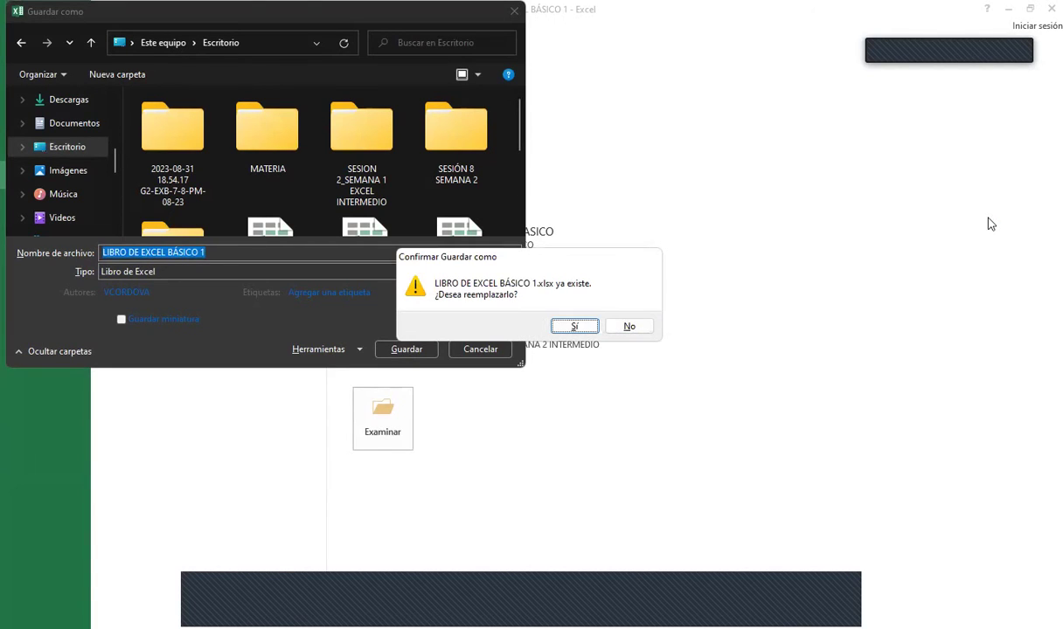
{"action": "key", "text": "Return"}
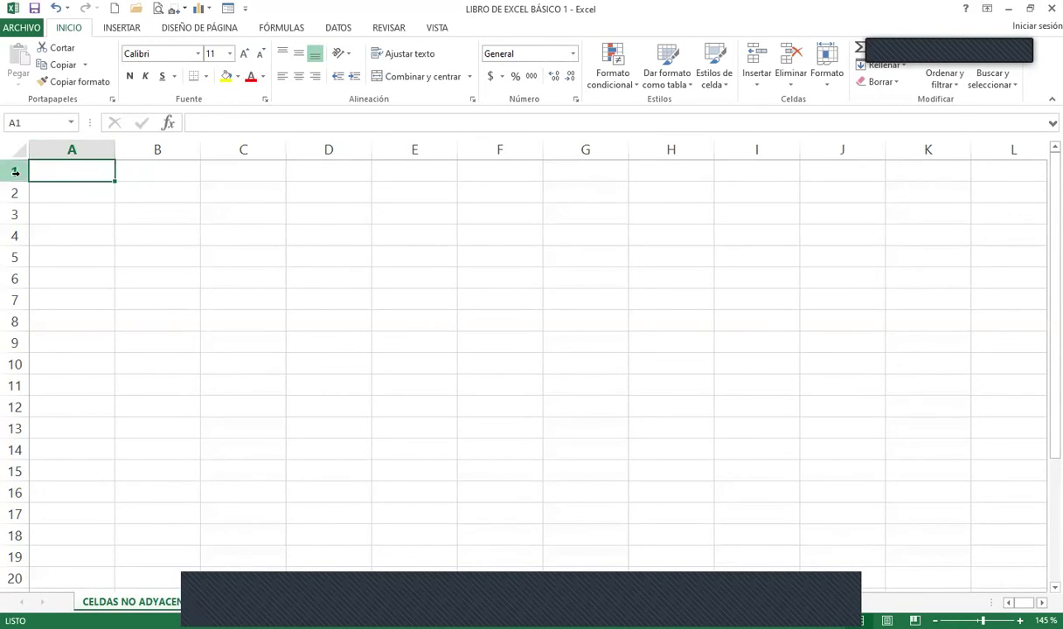
{"action": "left_click", "coordinate": [13, 150]}
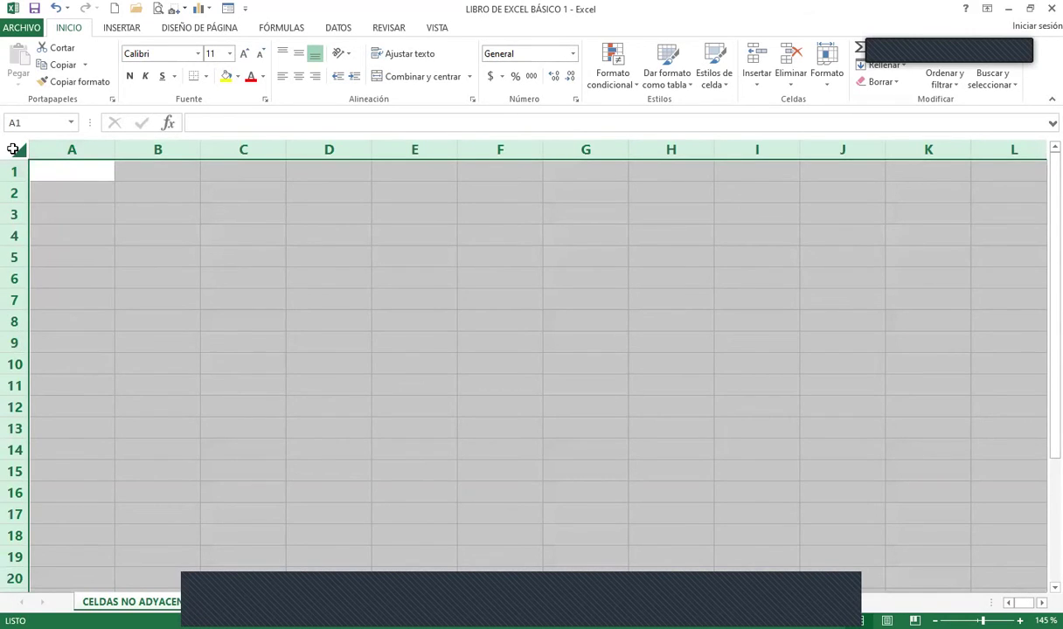
{"action": "key", "text": "ctrl+c"}
{"action": "scroll", "coordinate": [153, 339], "scroll_direction": "down", "scroll_amount": 9}
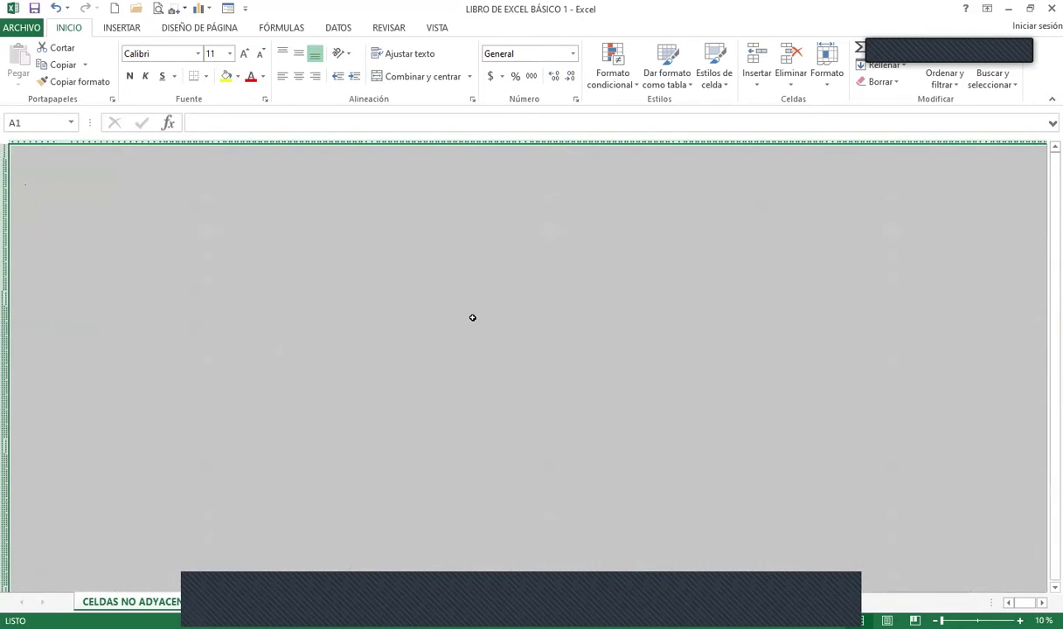
{"action": "scroll", "coordinate": [442, 313], "scroll_direction": "up", "scroll_amount": 8}
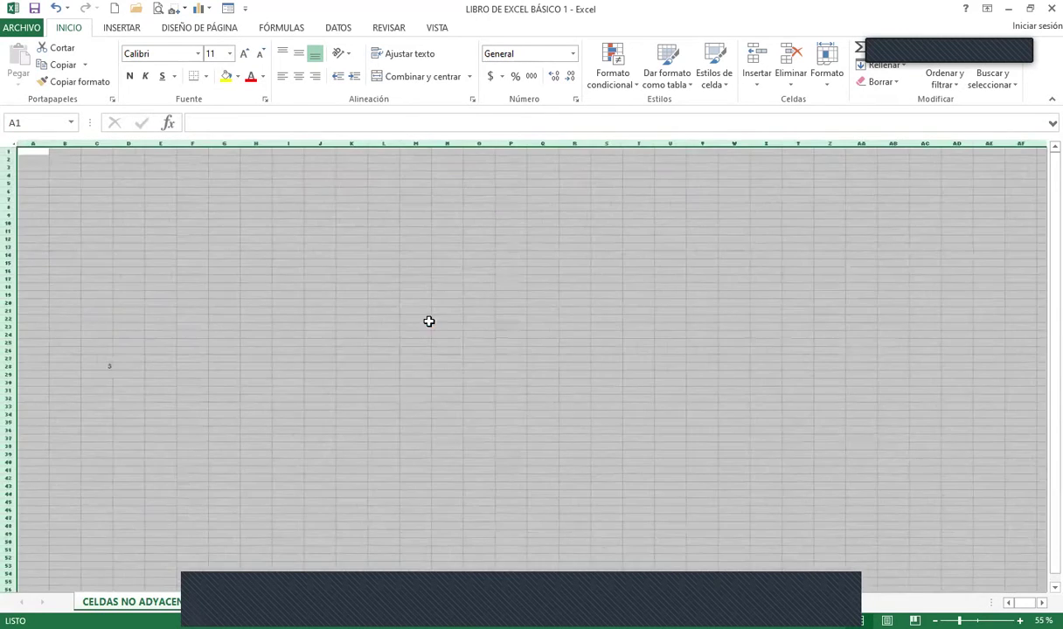
{"action": "scroll", "coordinate": [399, 327], "scroll_direction": "up", "scroll_amount": 2}
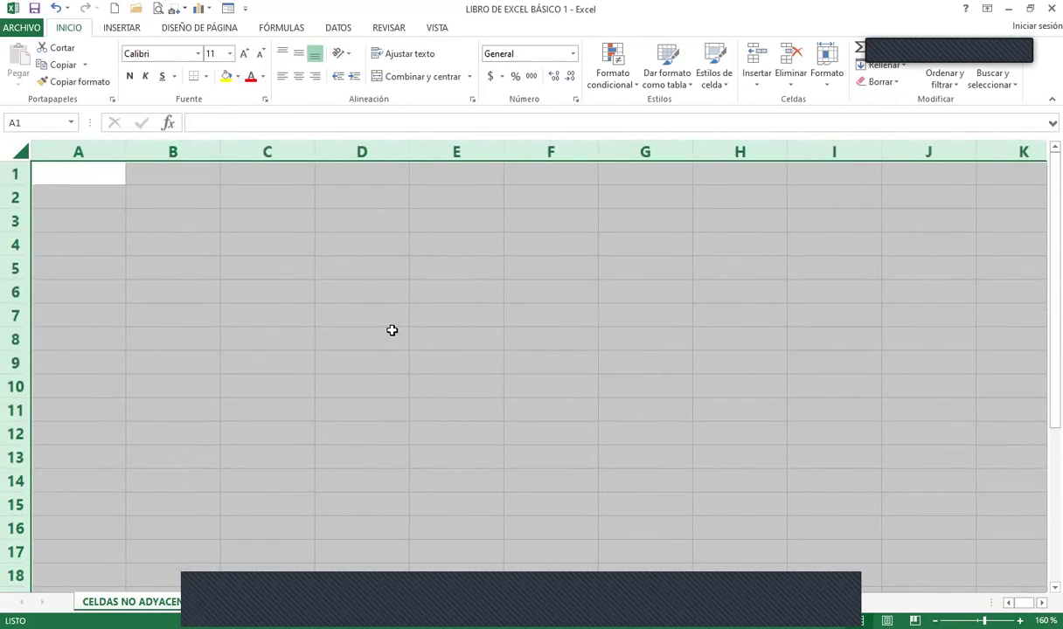
{"action": "scroll", "coordinate": [392, 330], "scroll_direction": "down", "scroll_amount": 1}
{"action": "scroll", "coordinate": [385, 335], "scroll_direction": "down", "scroll_amount": 1}
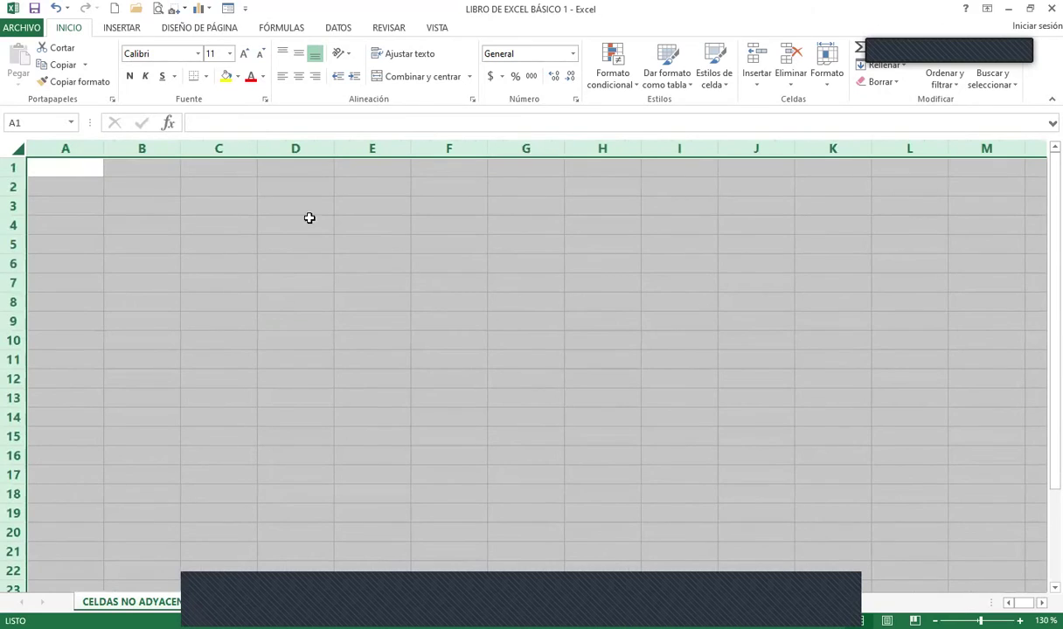
{"action": "left_click", "coordinate": [62, 169]}
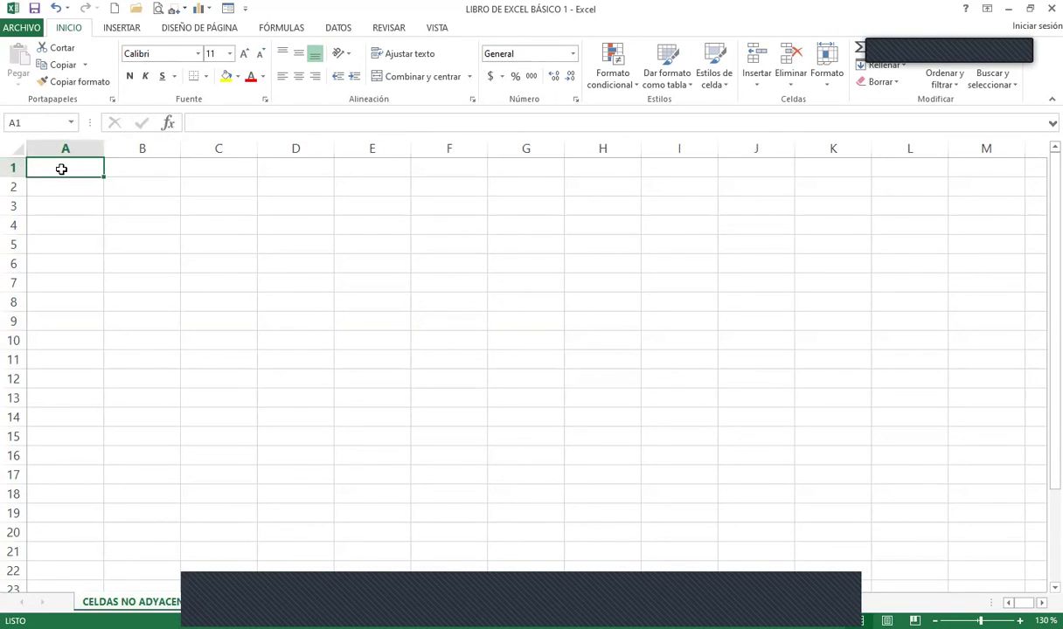
{"action": "key", "text": "ctrl+space"}
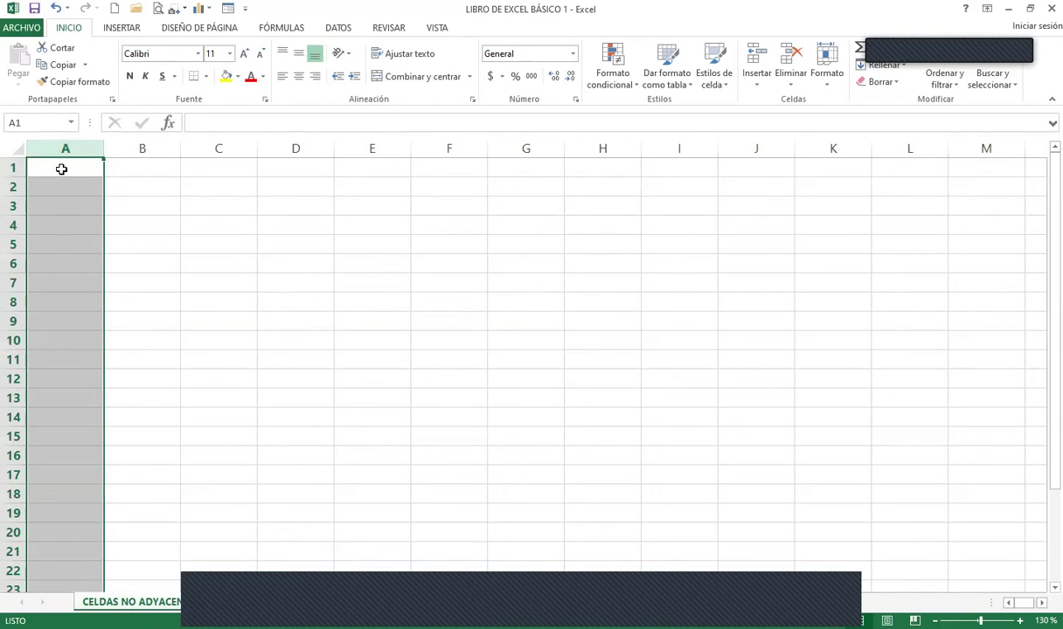
{"action": "key", "text": "ctrl+a"}
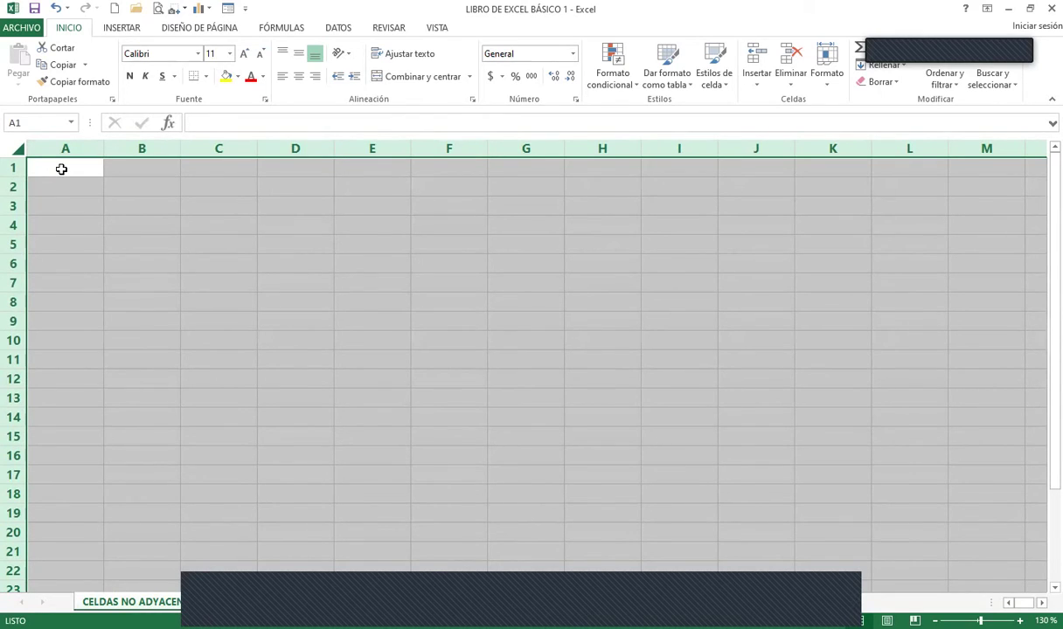
{"action": "left_click", "coordinate": [61, 169]}
{"action": "left_click", "coordinate": [14, 150]}
{"action": "left_click", "coordinate": [50, 161]}
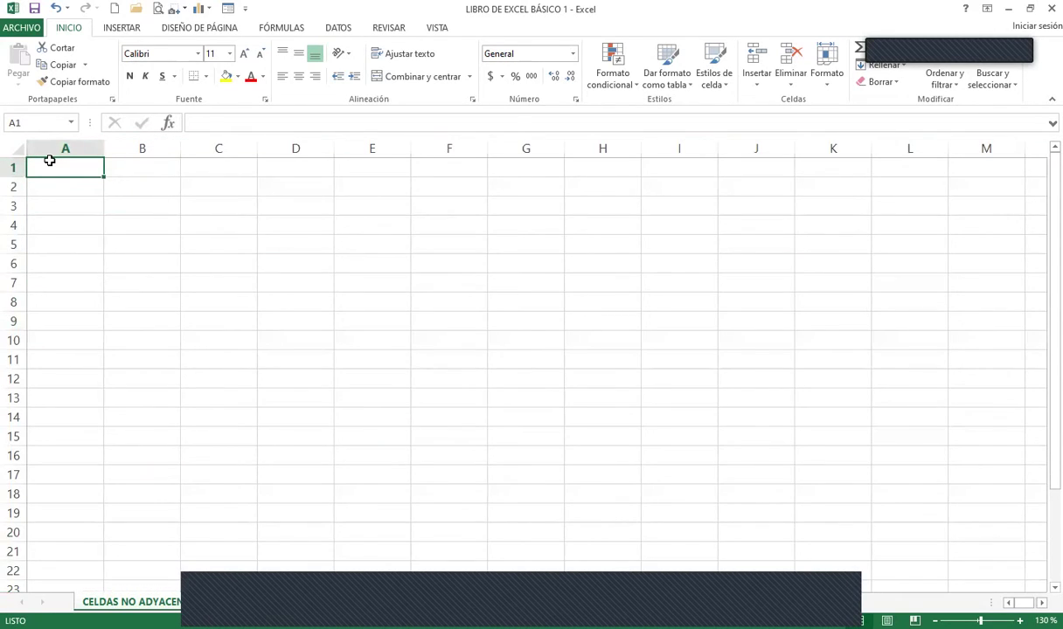
{"action": "key", "text": "ctrl+space"}
{"action": "key", "text": "ctrl+a"}
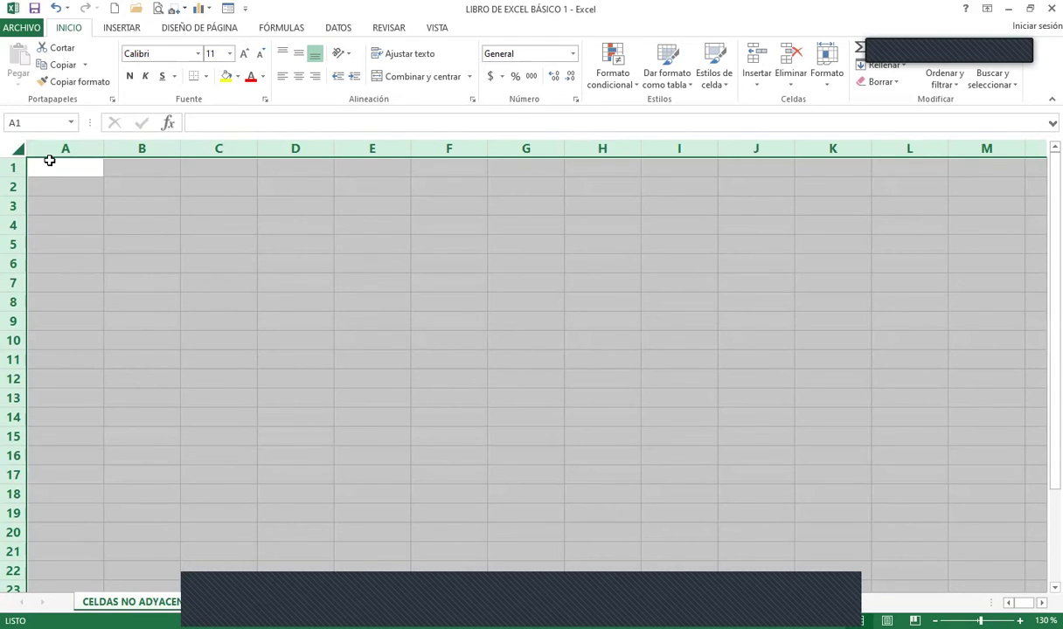
{"action": "left_click", "coordinate": [50, 160]}
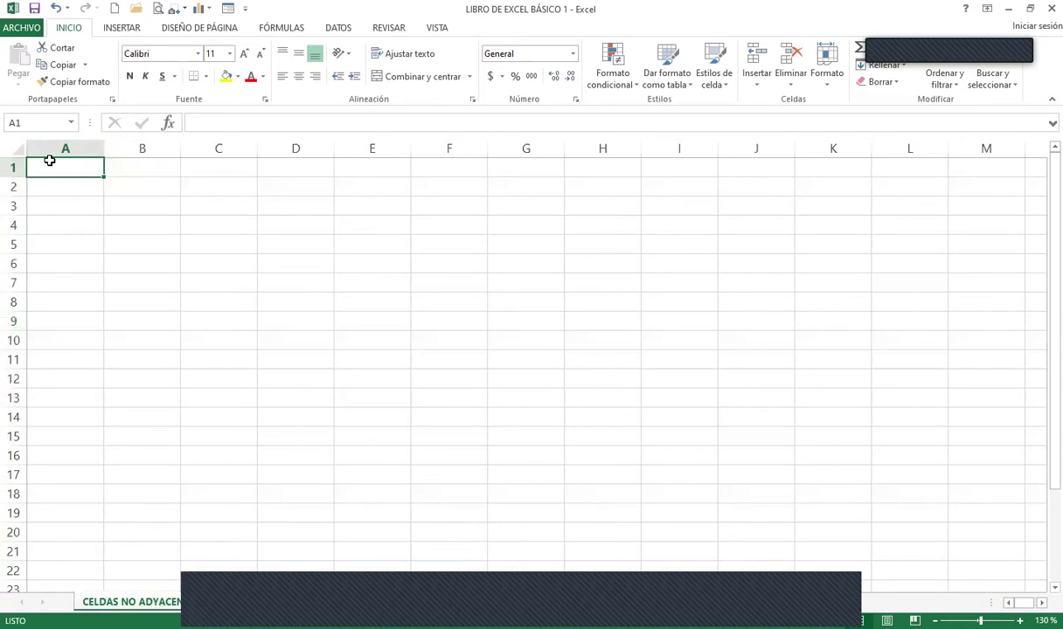
{"action": "key", "text": "ctrl+space"}
{"action": "key", "text": "ctrl+a"}
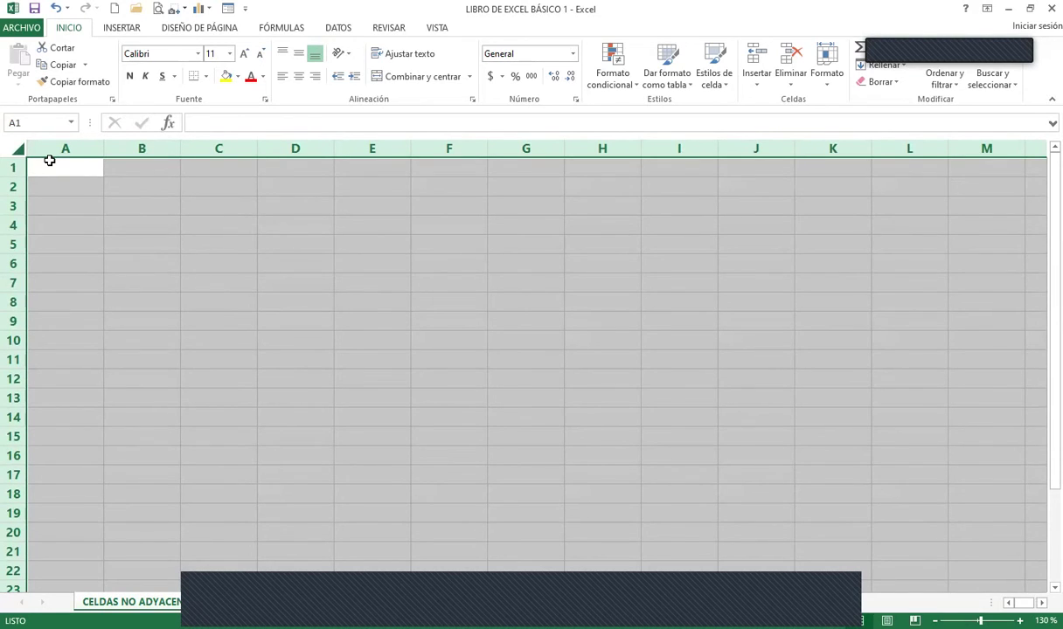
{"action": "left_click", "coordinate": [49, 161]}
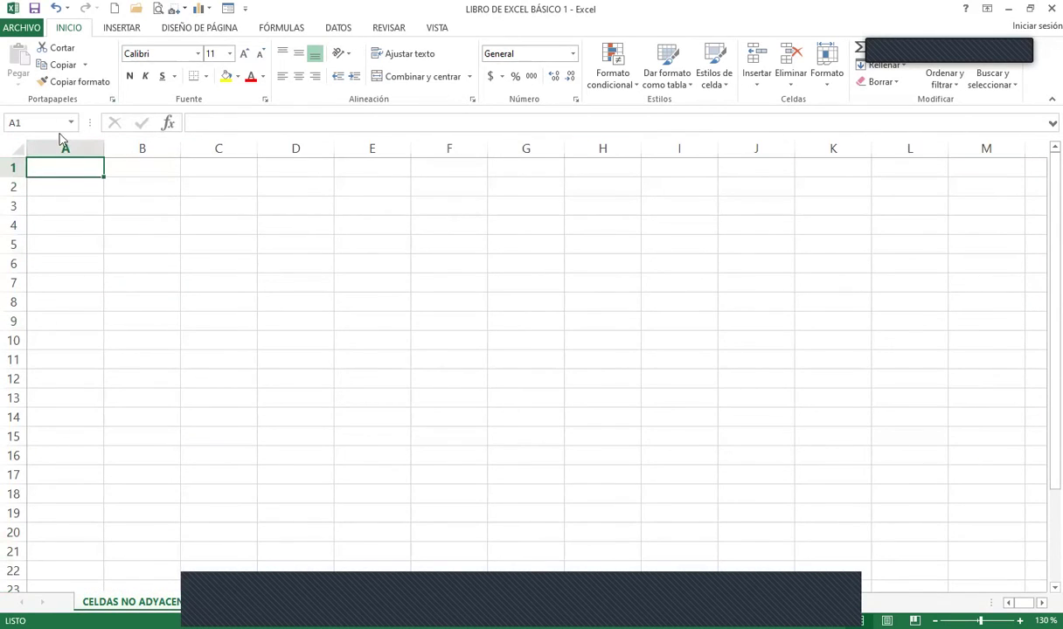
- Select column A together with rows 1, 6 and 9
{"action": "left_click", "coordinate": [56, 140]}
{"action": "left_click", "coordinate": [14, 165], "text": "ctrl"}
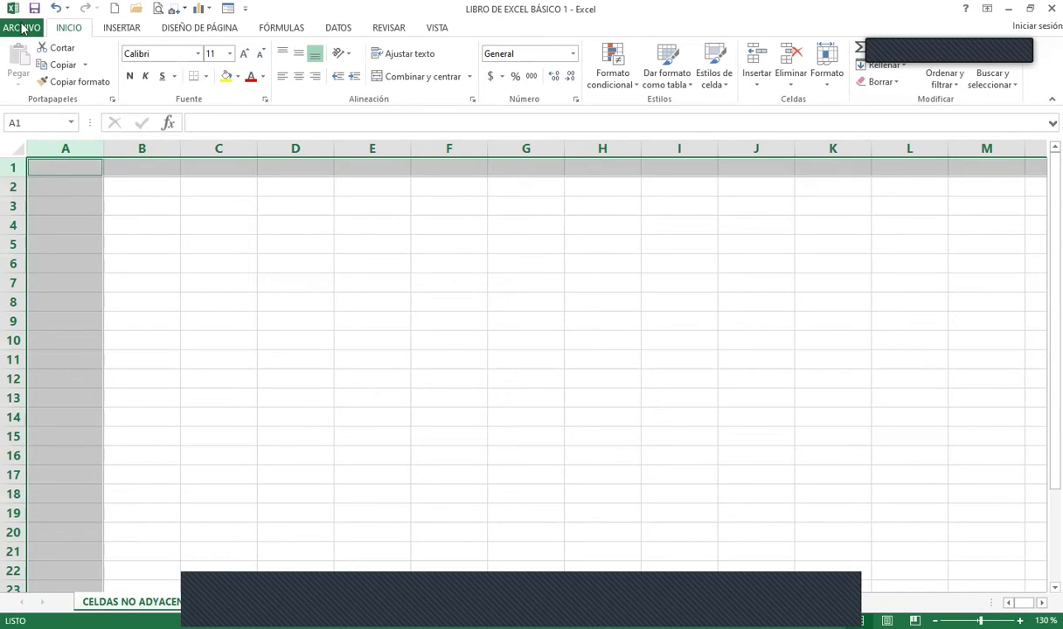
{"action": "left_click", "coordinate": [62, 144]}
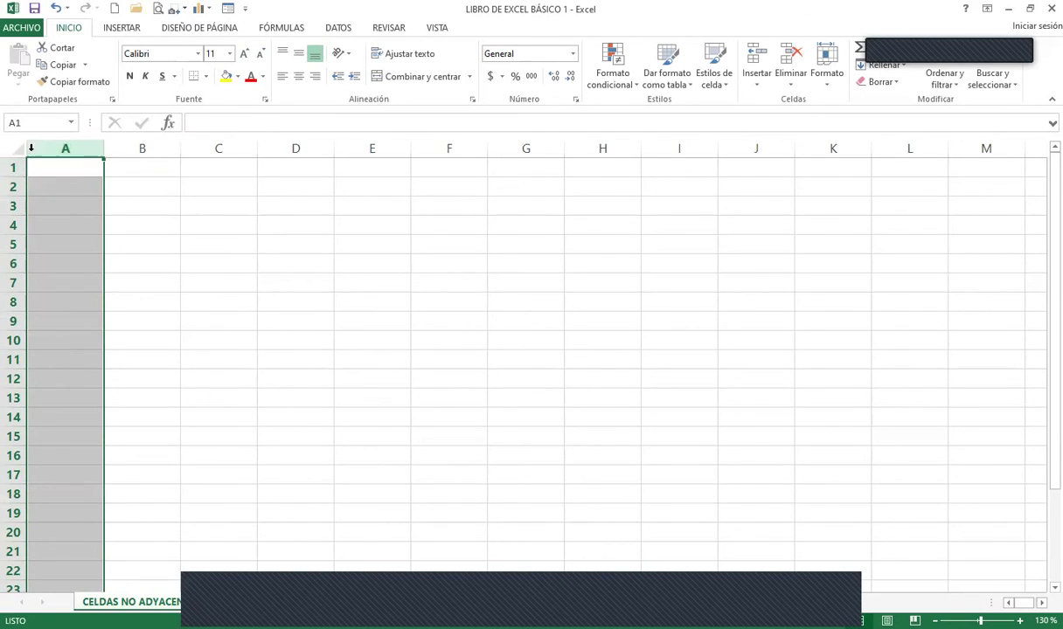
{"action": "left_click", "coordinate": [75, 147]}
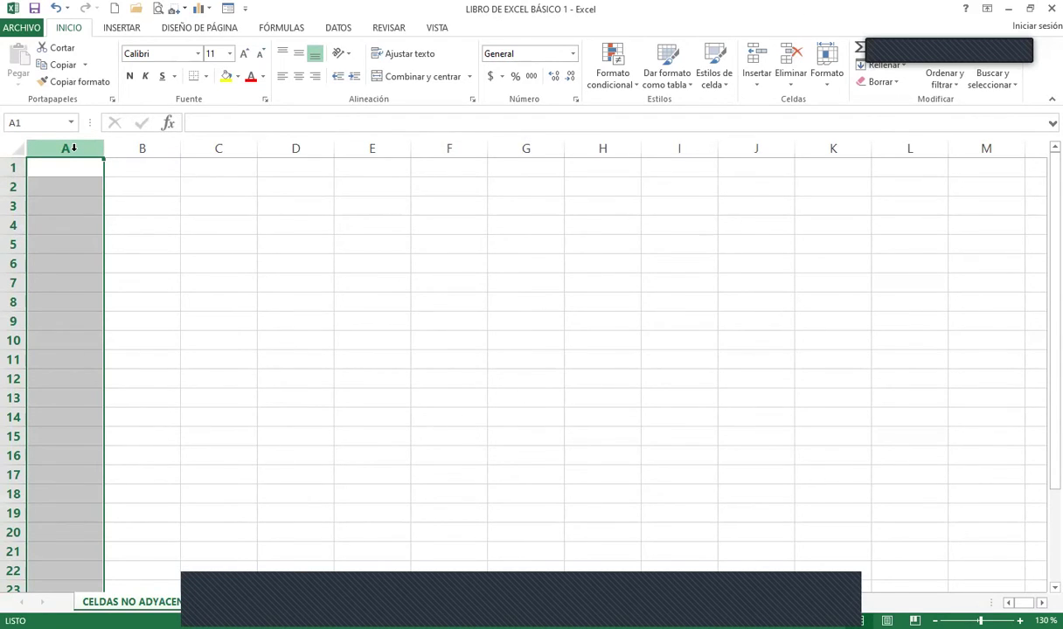
{"action": "left_click", "coordinate": [12, 167], "text": "ctrl"}
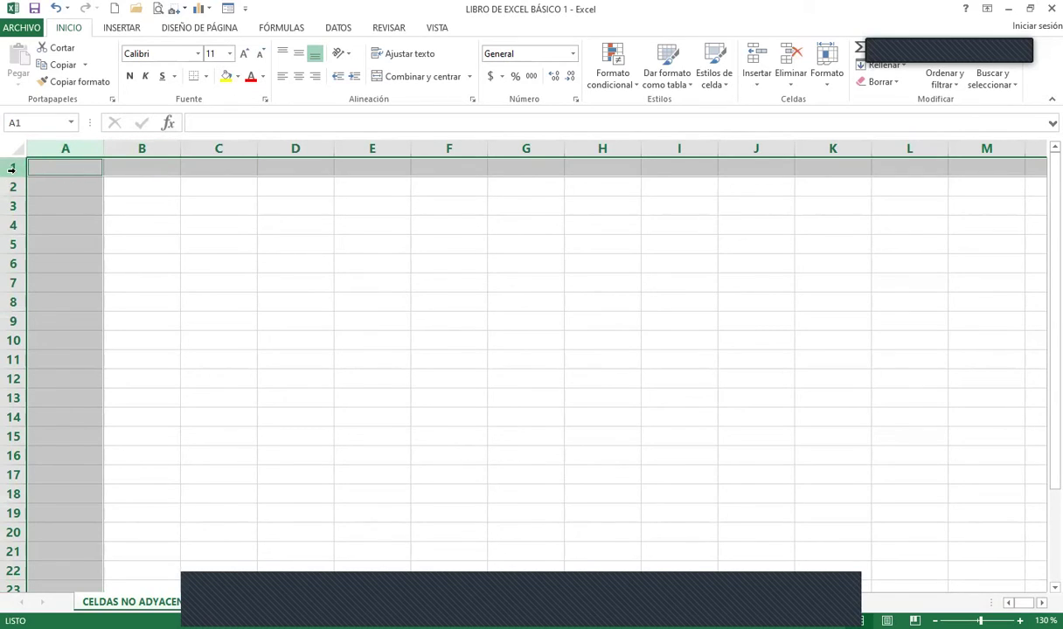
{"action": "left_click", "coordinate": [12, 263], "text": "ctrl"}
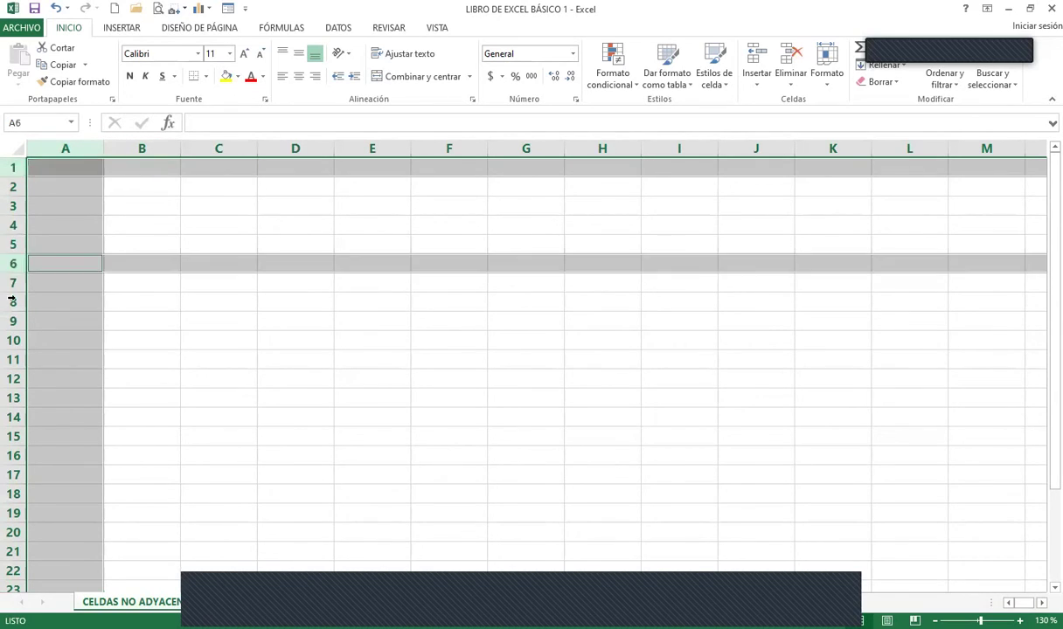
{"action": "left_click", "coordinate": [13, 321], "text": "ctrl"}
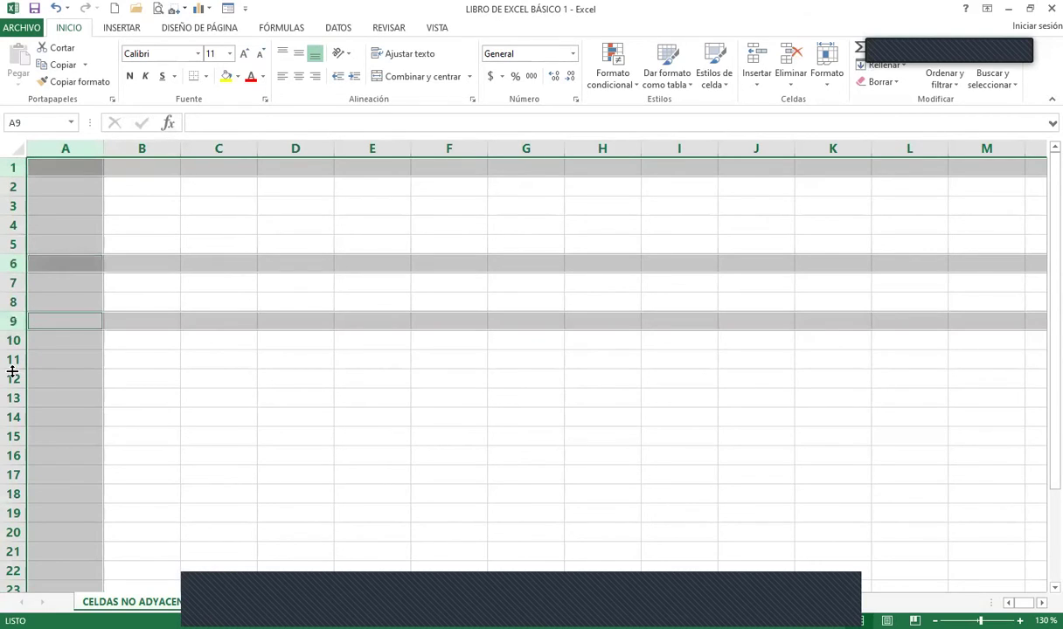
- Add columns F, H and J to the selection, then clear it back to cell A1
{"action": "left_click", "coordinate": [428, 148], "text": "ctrl"}
{"action": "left_click", "coordinate": [598, 148], "text": "ctrl"}
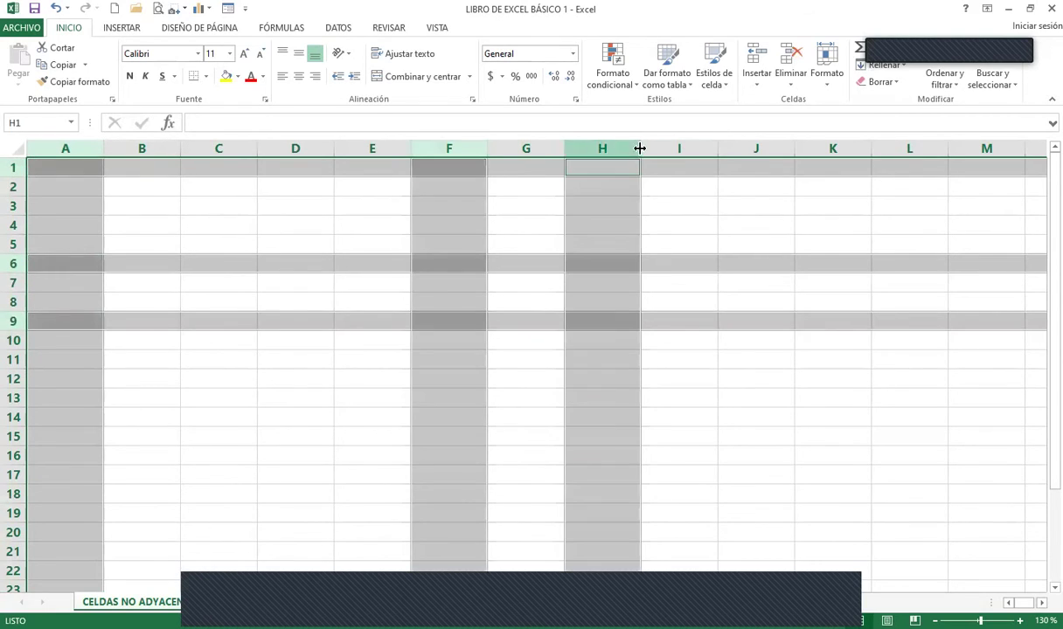
{"action": "left_click", "coordinate": [762, 147], "text": "ctrl"}
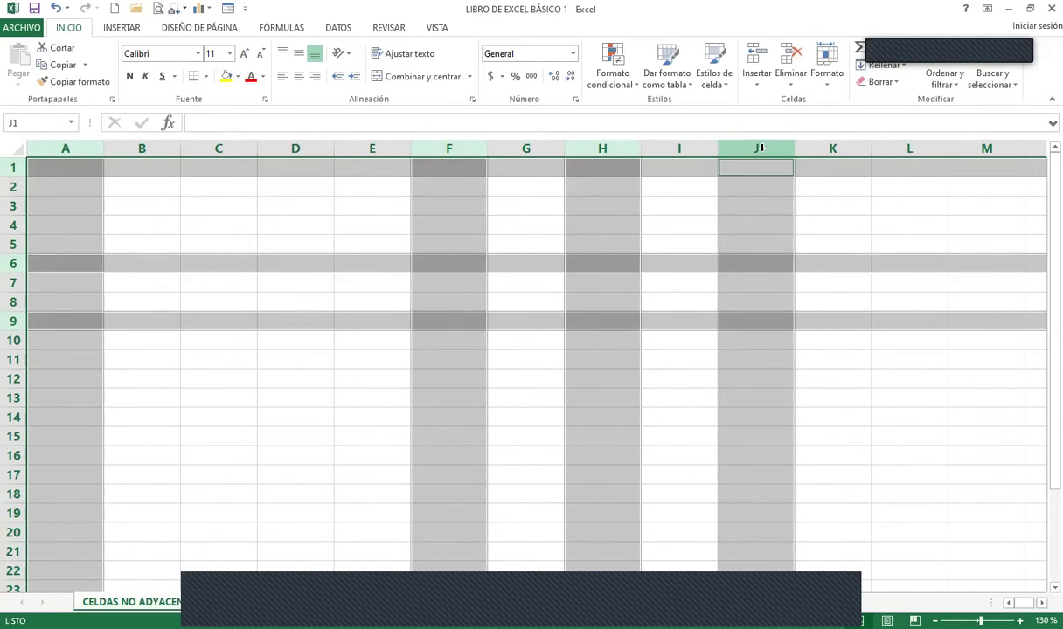
{"action": "left_click", "coordinate": [173, 280]}
{"action": "left_click", "coordinate": [65, 165]}
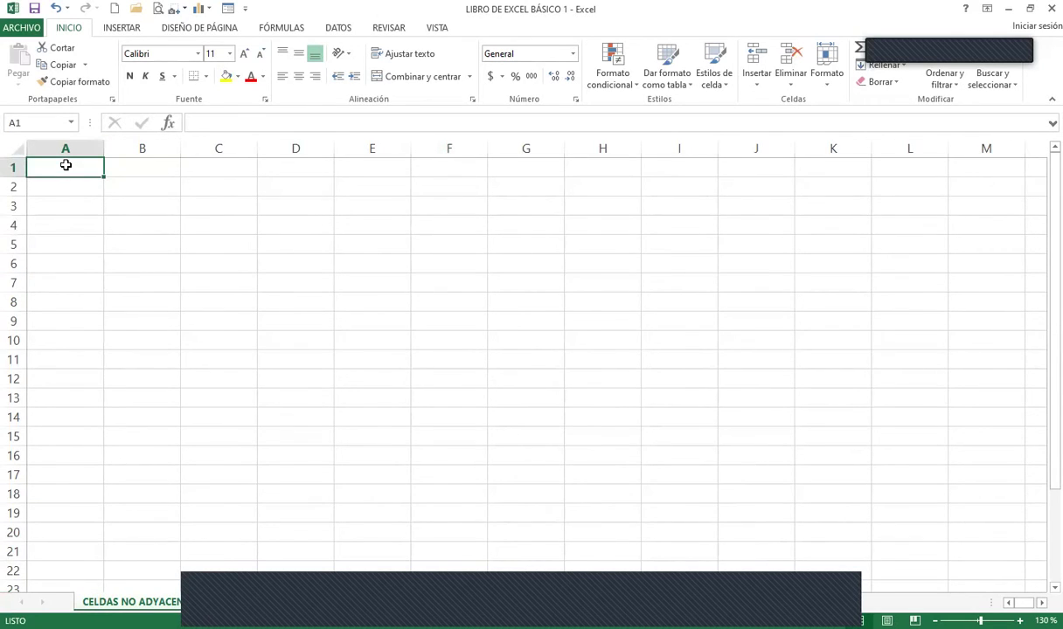
{"action": "key", "text": "ctrl+e"}
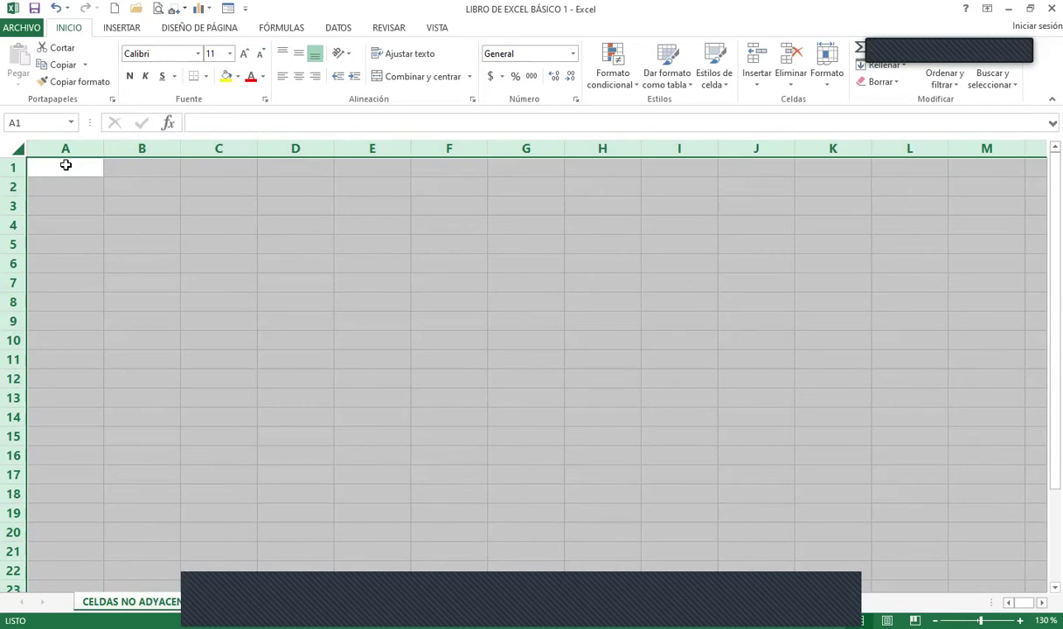
{"action": "left_click", "coordinate": [65, 164]}
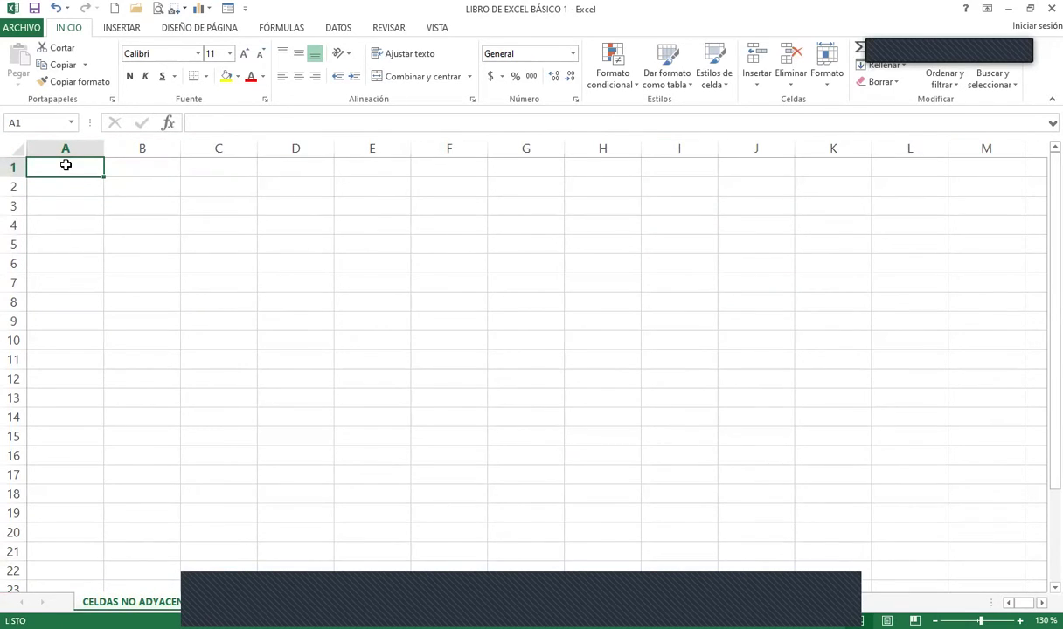
{"action": "key", "text": "ctrl+e"}
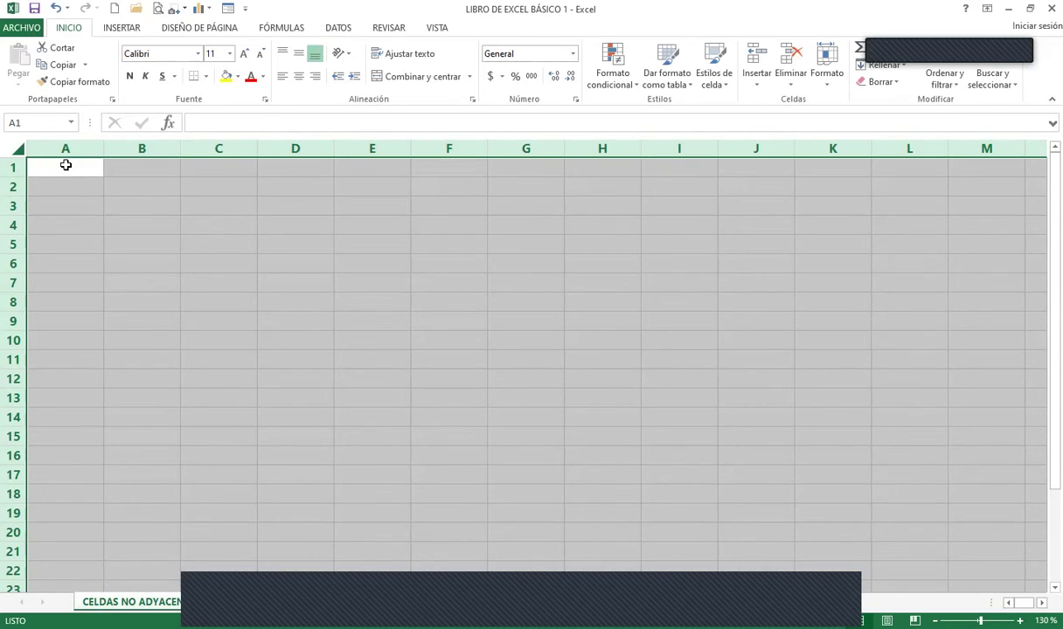
{"action": "left_click", "coordinate": [106, 220]}
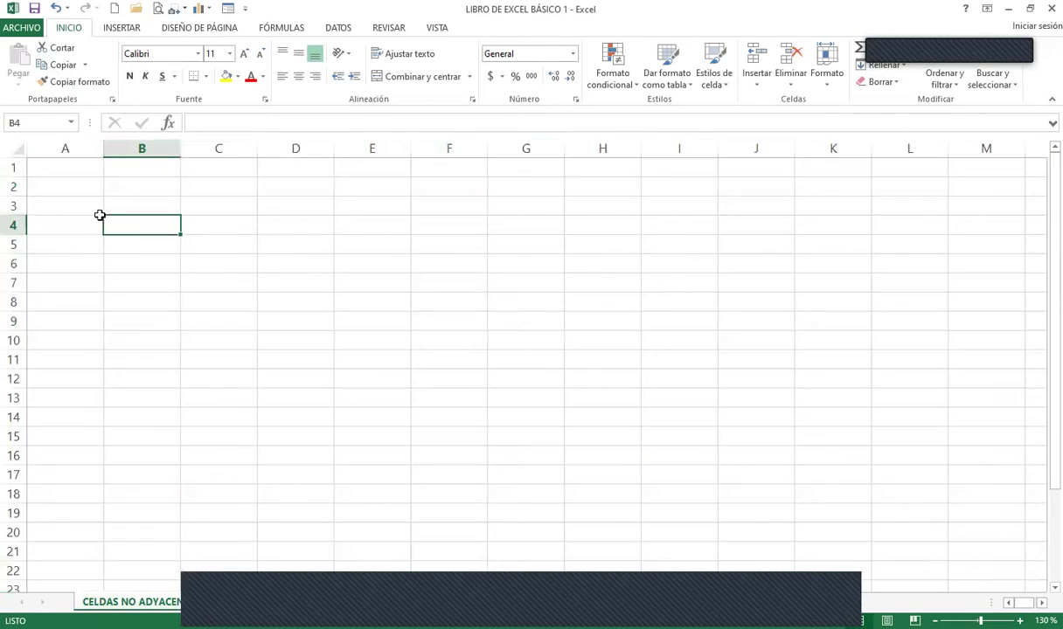
{"action": "left_click", "coordinate": [15, 150]}
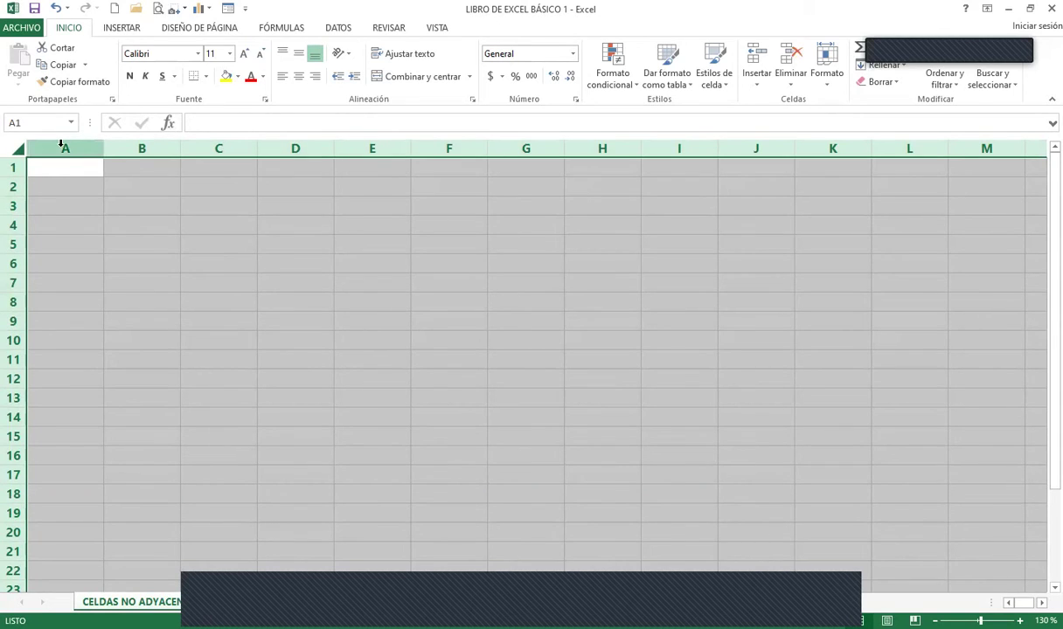
{"action": "left_click", "coordinate": [59, 168]}
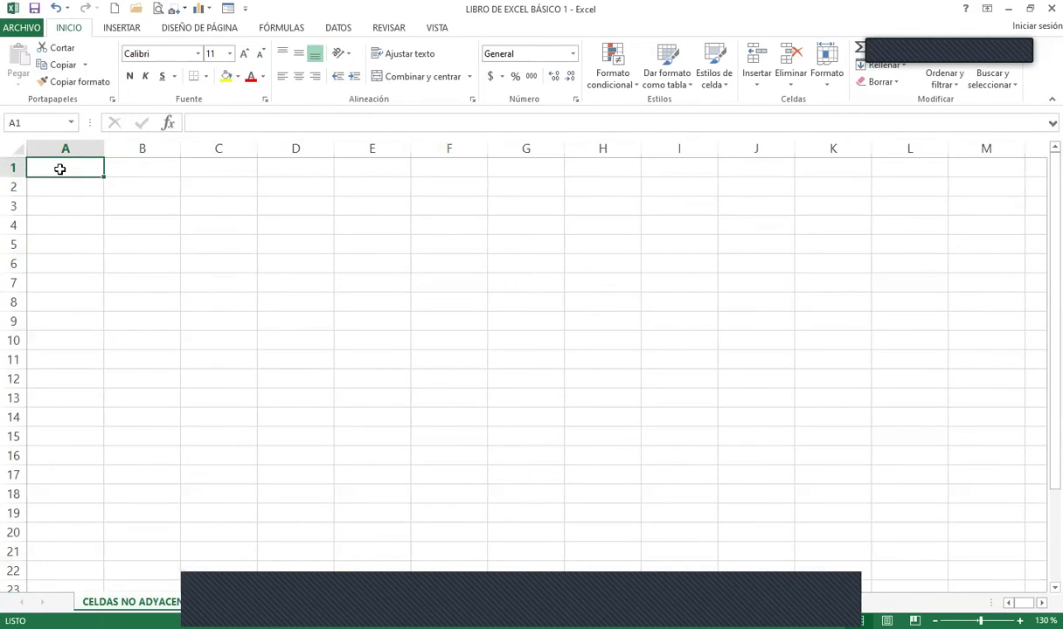
{"action": "key", "text": "shift+space"}
{"action": "key", "text": "ctrl+c"}
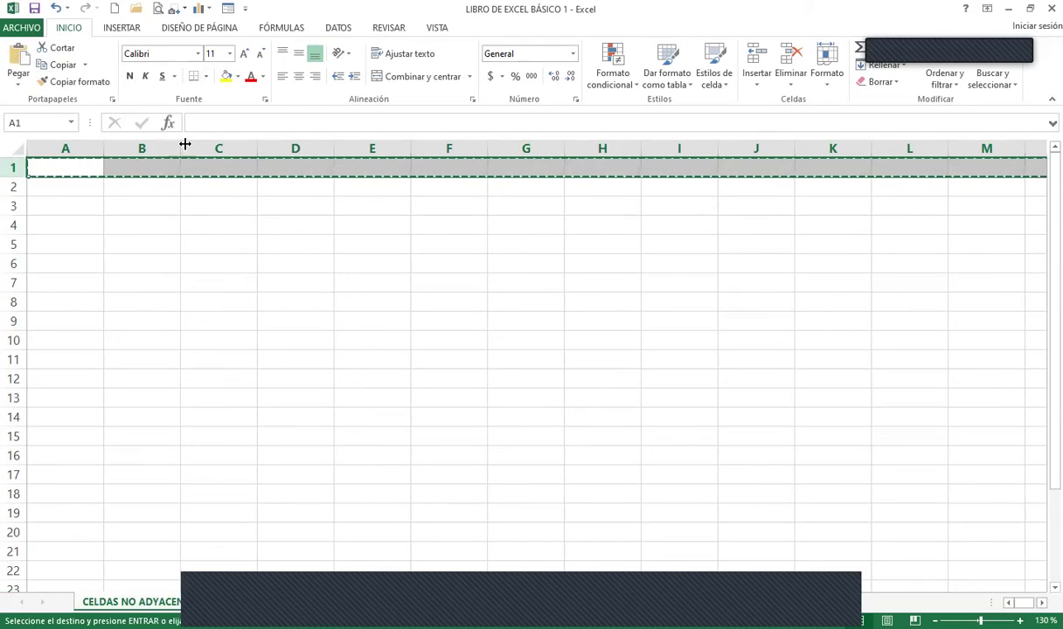
{"action": "key", "text": "Escape"}
{"action": "left_click", "coordinate": [107, 205]}
{"action": "left_click", "coordinate": [66, 171]}
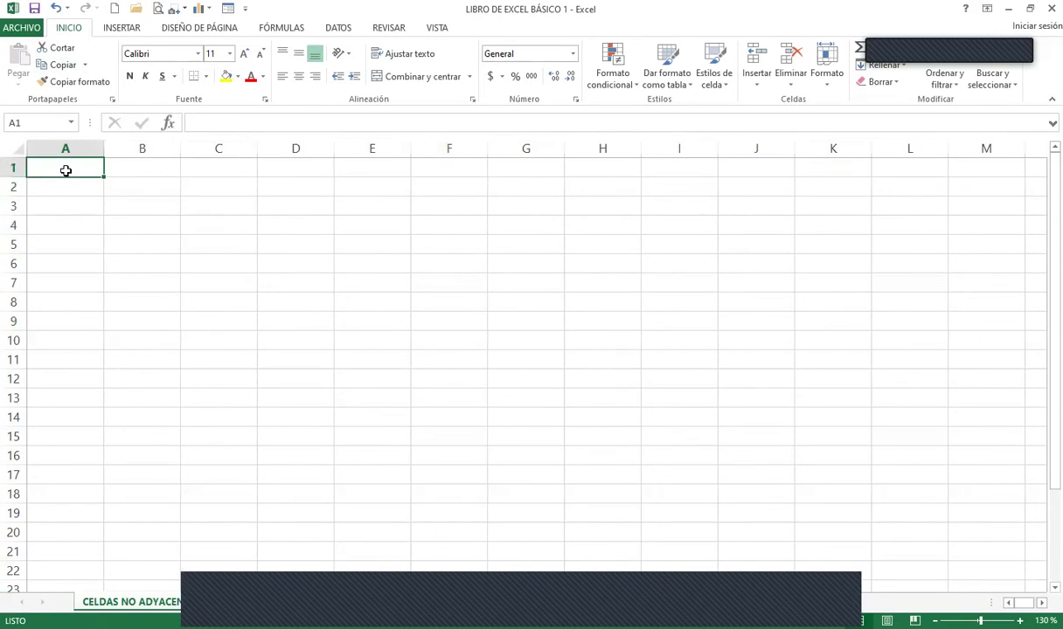
{"action": "key", "text": "ctrl+space"}
{"action": "key", "text": "ctrl+a"}
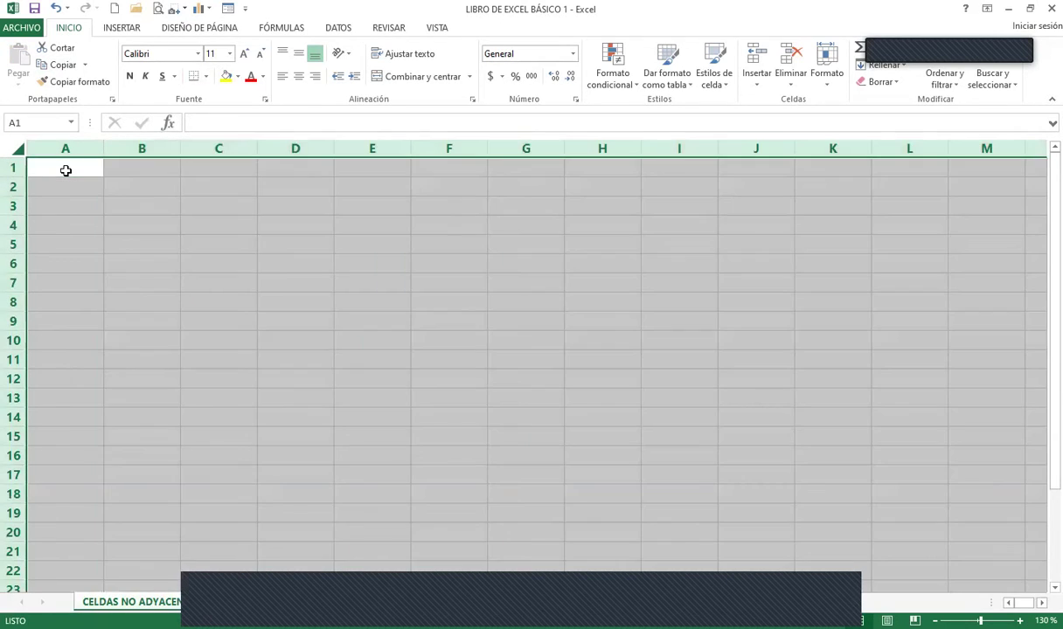
{"action": "left_click", "coordinate": [66, 171]}
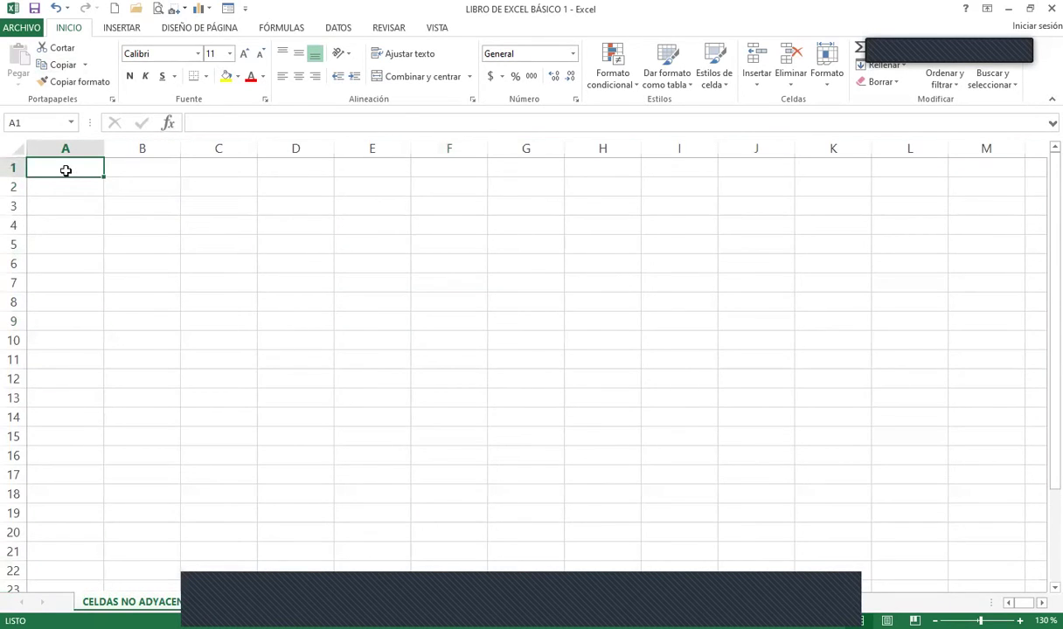
{"action": "key", "text": "ctrl+a"}
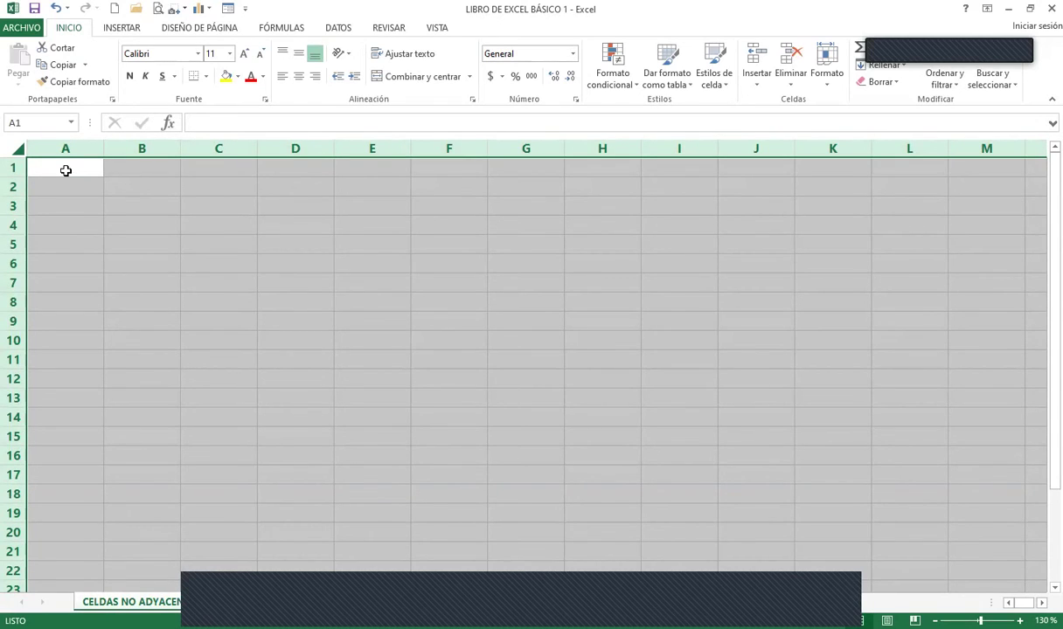
{"action": "left_click", "coordinate": [65, 171]}
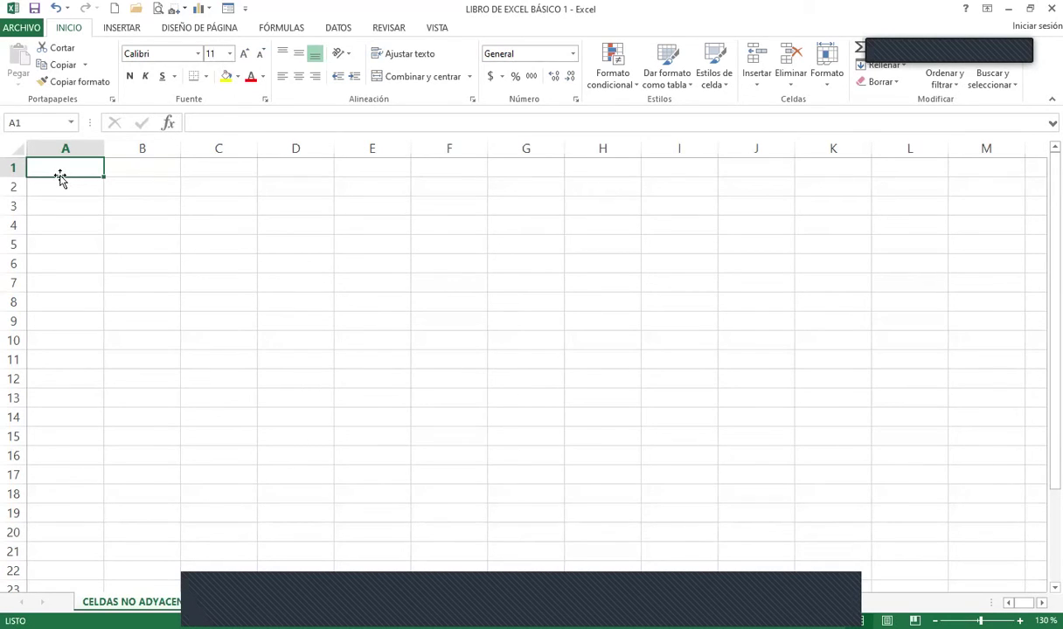
- Add B2, B6, B14, F19, I9, K18, G6, D19, E11, K3:K4 and M14 to the A1 selection
{"action": "left_click", "coordinate": [131, 191], "text": "ctrl"}
{"action": "left_click", "coordinate": [147, 263], "text": "ctrl"}
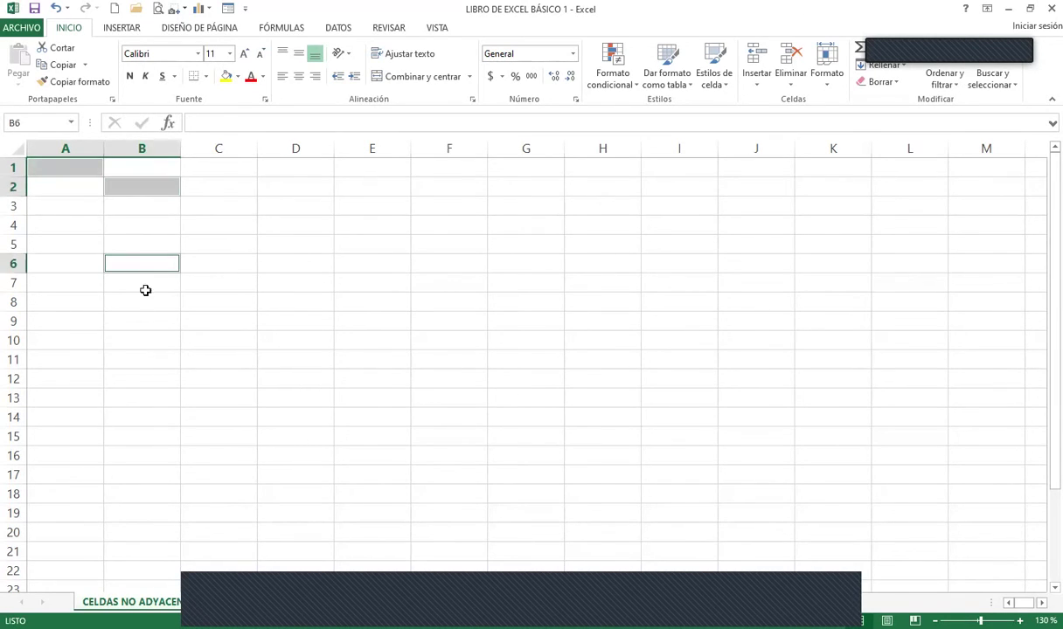
{"action": "left_click", "coordinate": [156, 416], "text": "ctrl"}
{"action": "left_click", "coordinate": [468, 513], "text": "ctrl"}
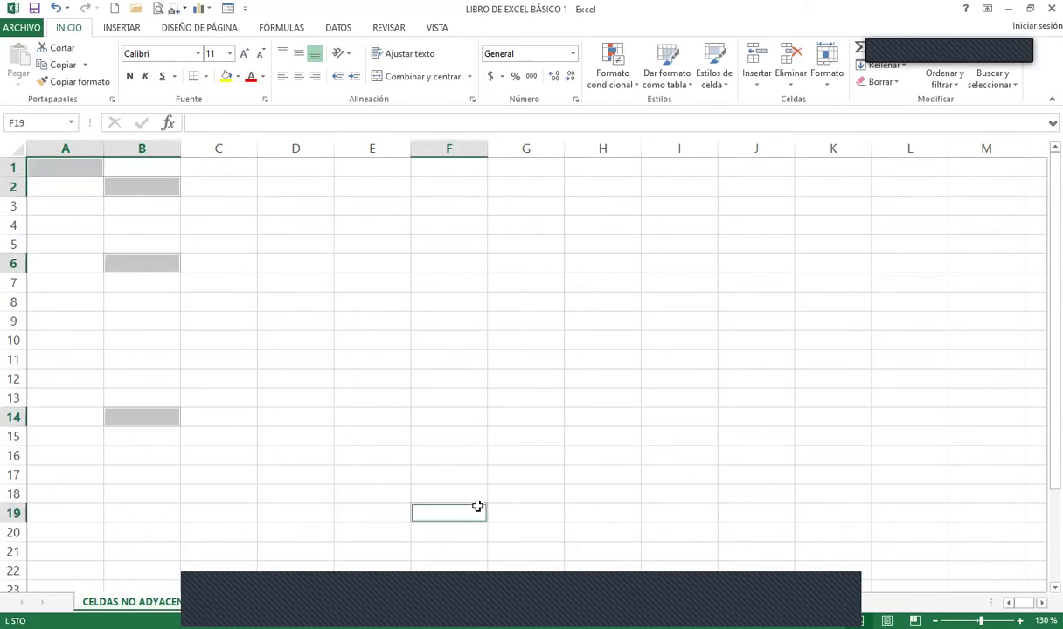
{"action": "left_click", "coordinate": [679, 319], "text": "ctrl"}
{"action": "left_click", "coordinate": [804, 491], "text": "ctrl"}
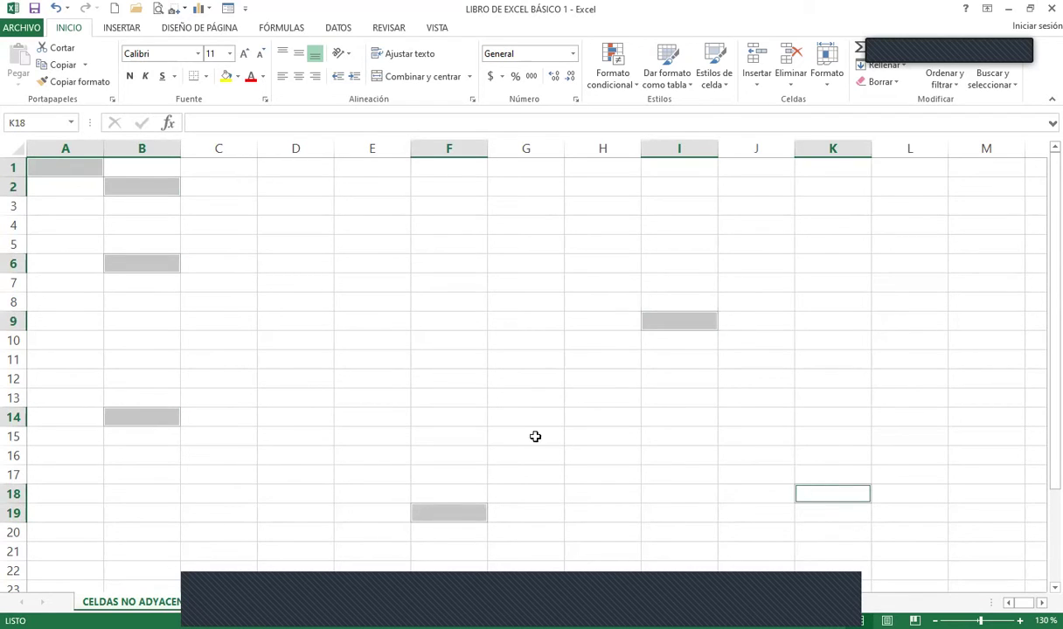
{"action": "left_click", "coordinate": [505, 259], "text": "ctrl"}
{"action": "left_click", "coordinate": [297, 509], "text": "ctrl"}
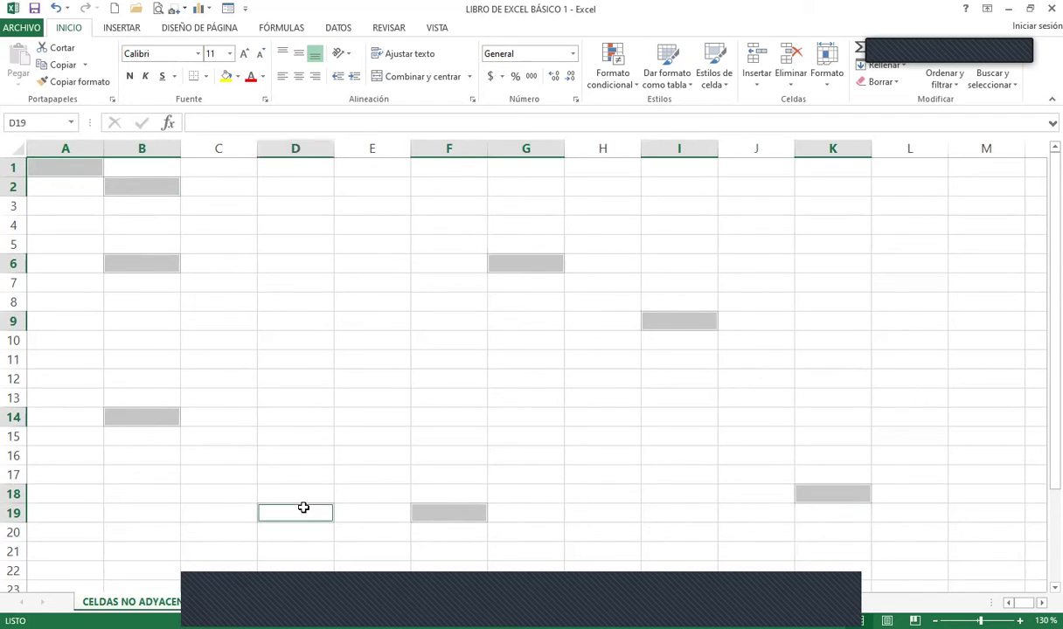
{"action": "left_click", "coordinate": [356, 365], "text": "ctrl"}
{"action": "left_click_drag", "start_coordinate": [803, 229], "coordinate": [802, 210]}
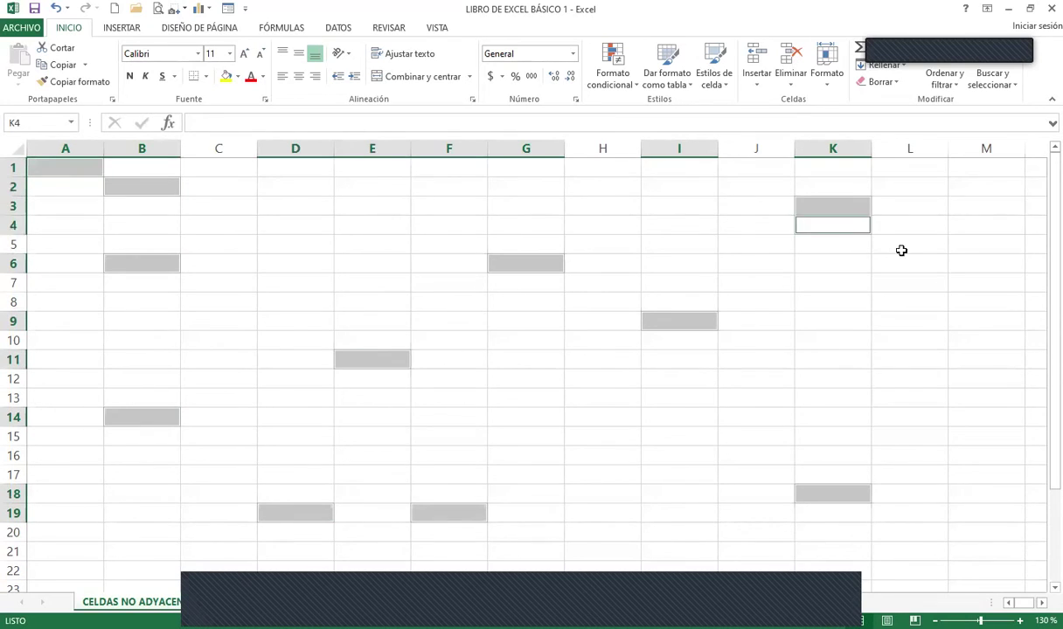
{"action": "left_click", "coordinate": [955, 410], "text": "ctrl"}
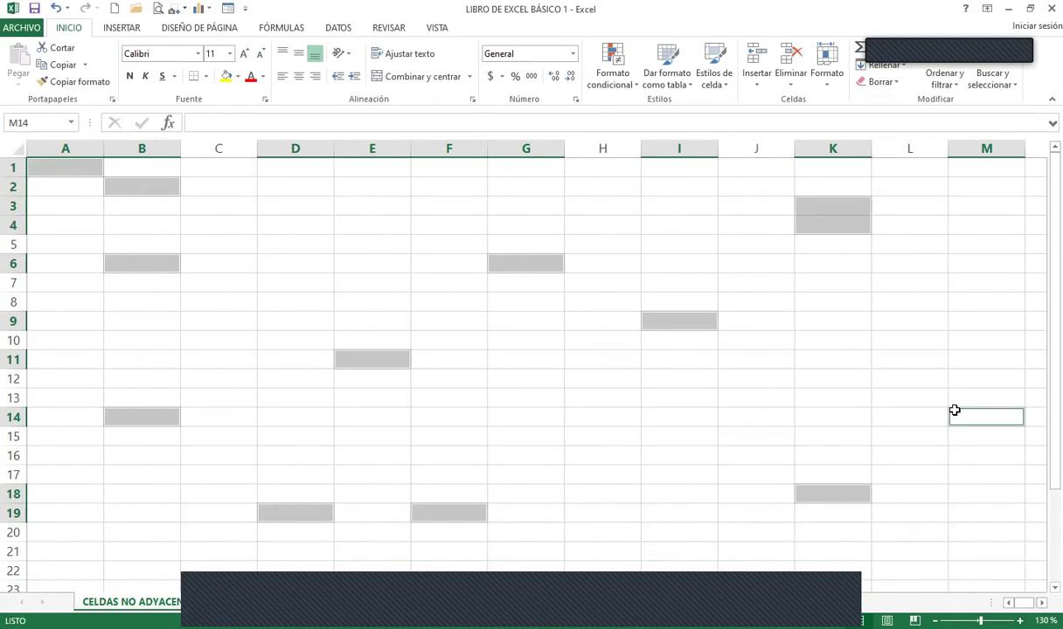
- Drop the scattered multi-cell selection by selecting a single cell, leaving an empty grid
{"action": "left_click", "coordinate": [289, 423]}
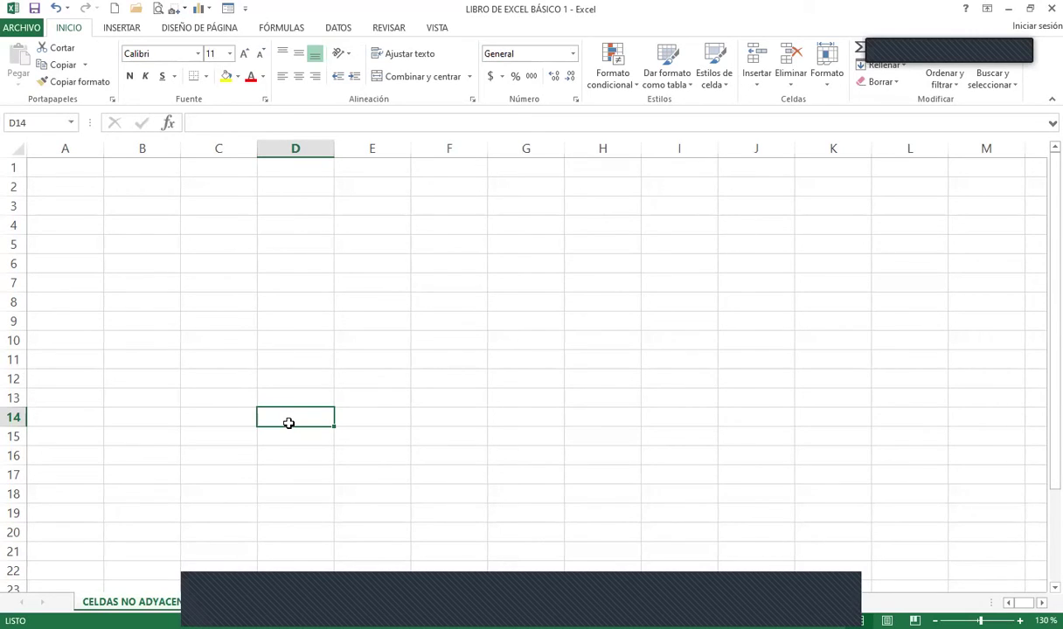
{"action": "left_click", "coordinate": [78, 277]}
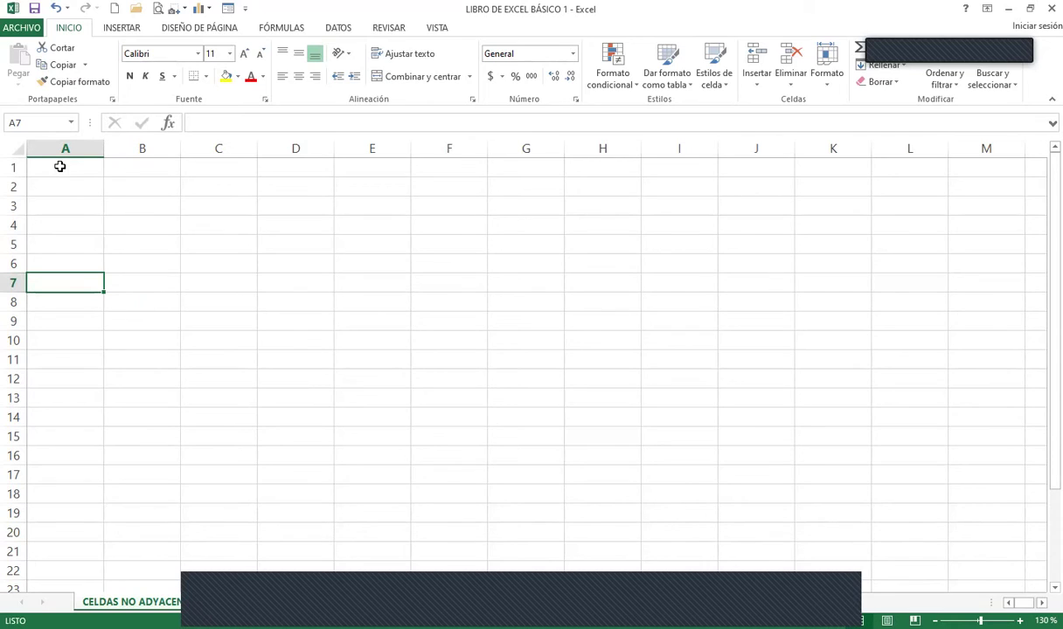
- Select cells A1 through A20 as the first vertical stroke of the H
{"action": "left_click", "coordinate": [61, 167]}
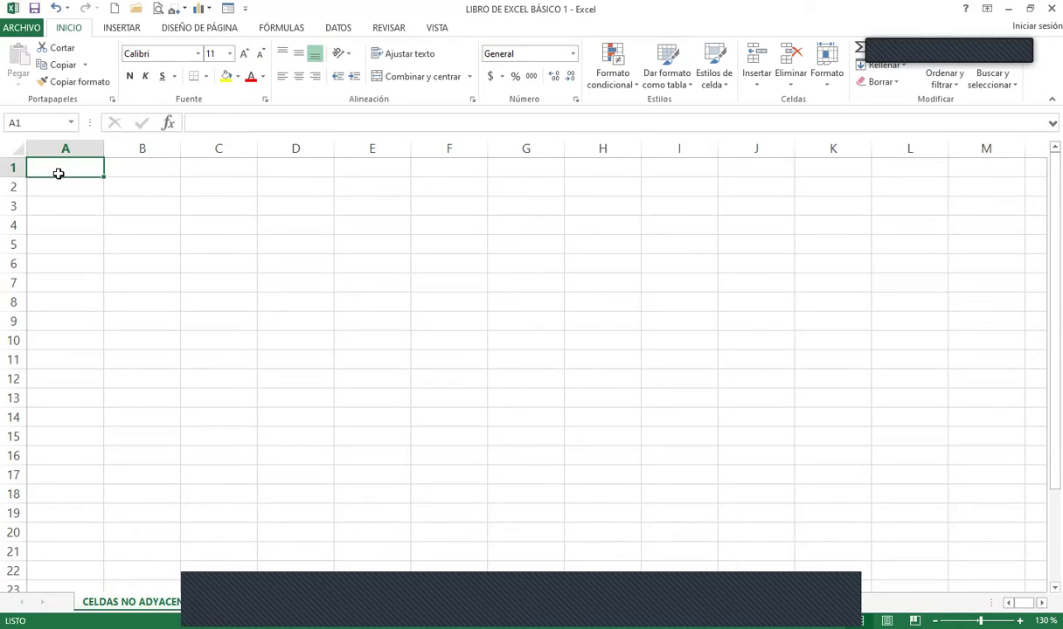
{"action": "mouse_move", "coordinate": [68, 165]}
{"action": "left_mouse_down"}
{"action": "mouse_move", "coordinate": [87, 344]}
{"action": "mouse_move", "coordinate": [74, 536]}
{"action": "left_mouse_up"}
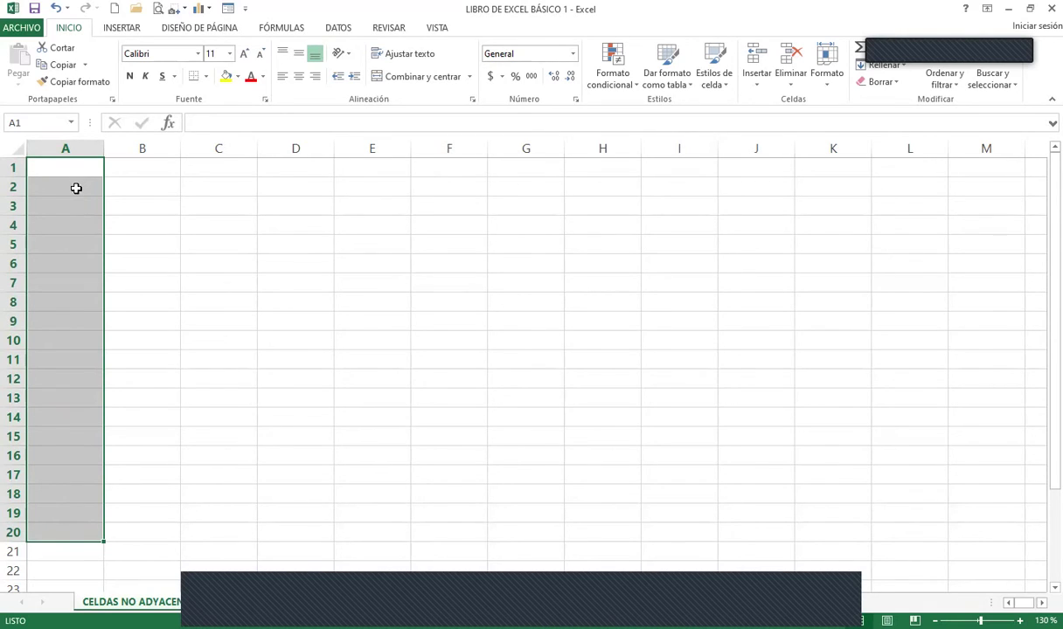
{"action": "left_click", "coordinate": [127, 360], "text": "ctrl"}
{"action": "mouse_move", "coordinate": [214, 166]}
{"action": "left_mouse_down", "text": "ctrl"}
{"action": "mouse_move", "coordinate": [225, 231]}
{"action": "mouse_move", "coordinate": [200, 535]}
{"action": "left_mouse_up", "text": "ctrl"}
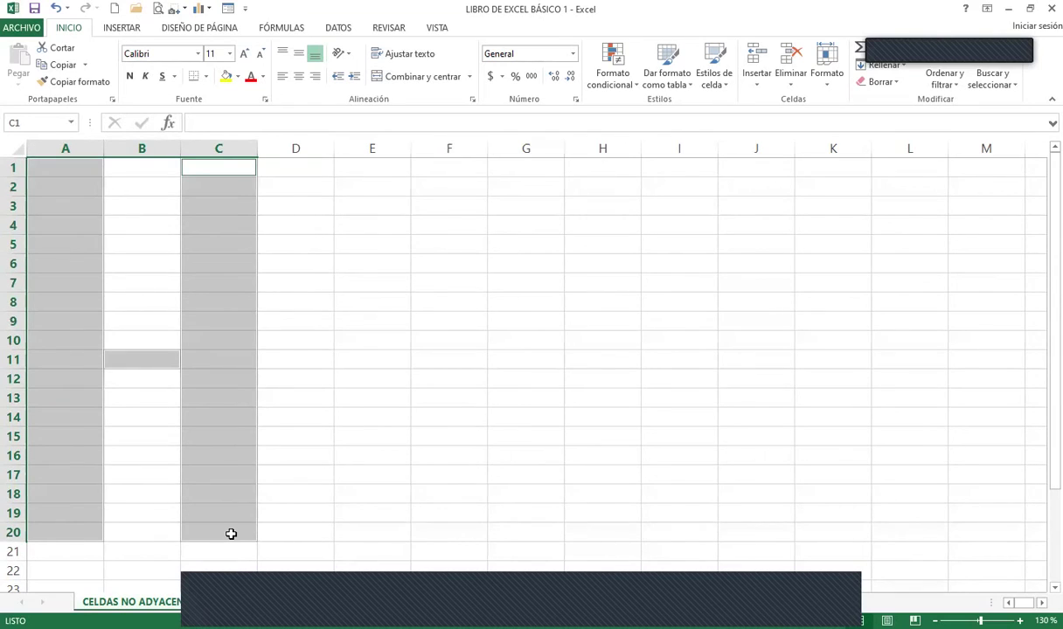
{"action": "left_click_drag", "start_coordinate": [359, 166], "coordinate": [377, 516], "text": "ctrl"}
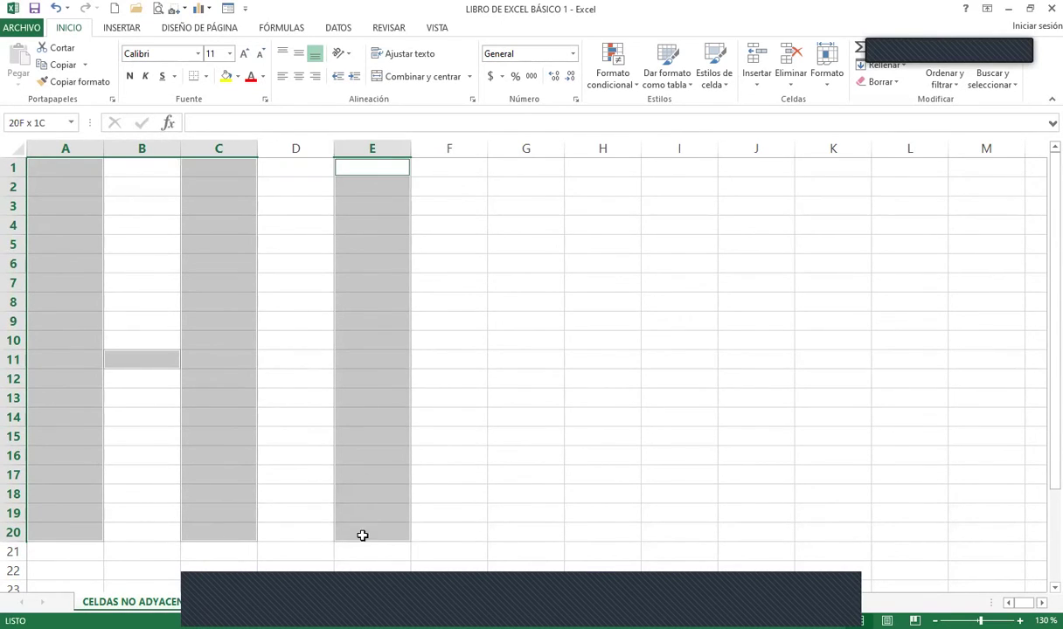
{"action": "left_click", "coordinate": [437, 168], "text": "ctrl"}
{"action": "left_click_drag", "start_coordinate": [517, 171], "coordinate": [501, 537], "text": "ctrl"}
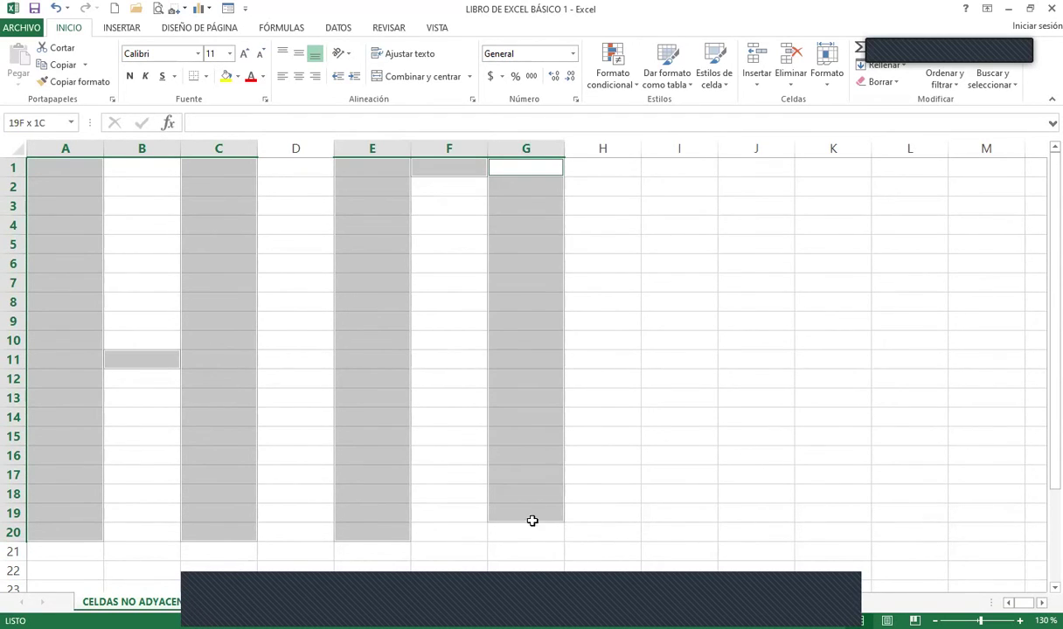
{"action": "left_click", "coordinate": [446, 535], "text": "ctrl"}
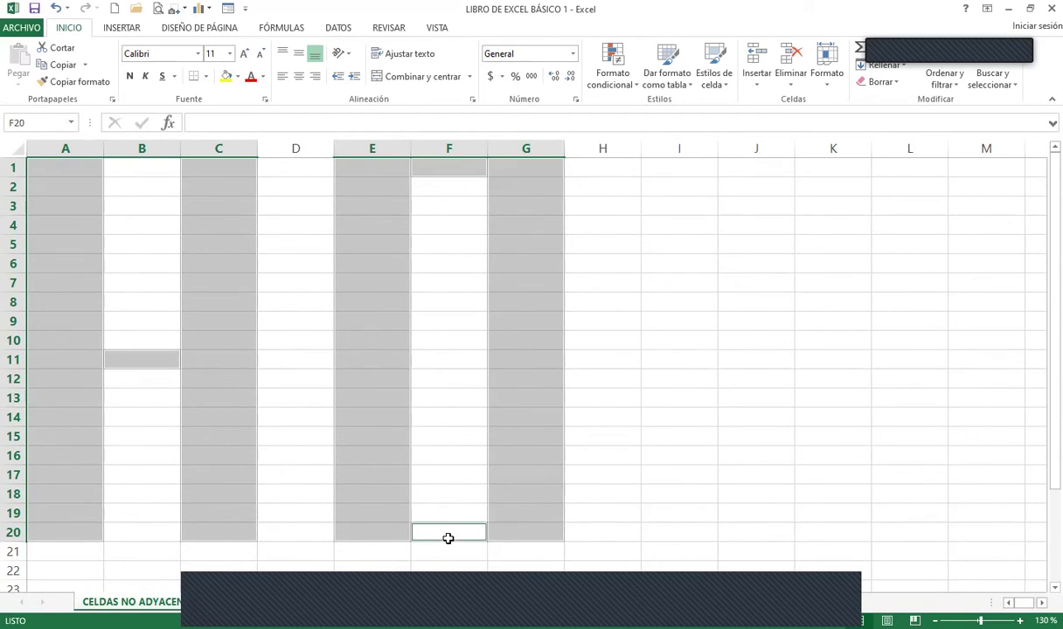
{"action": "left_click", "coordinate": [441, 360], "text": "ctrl"}
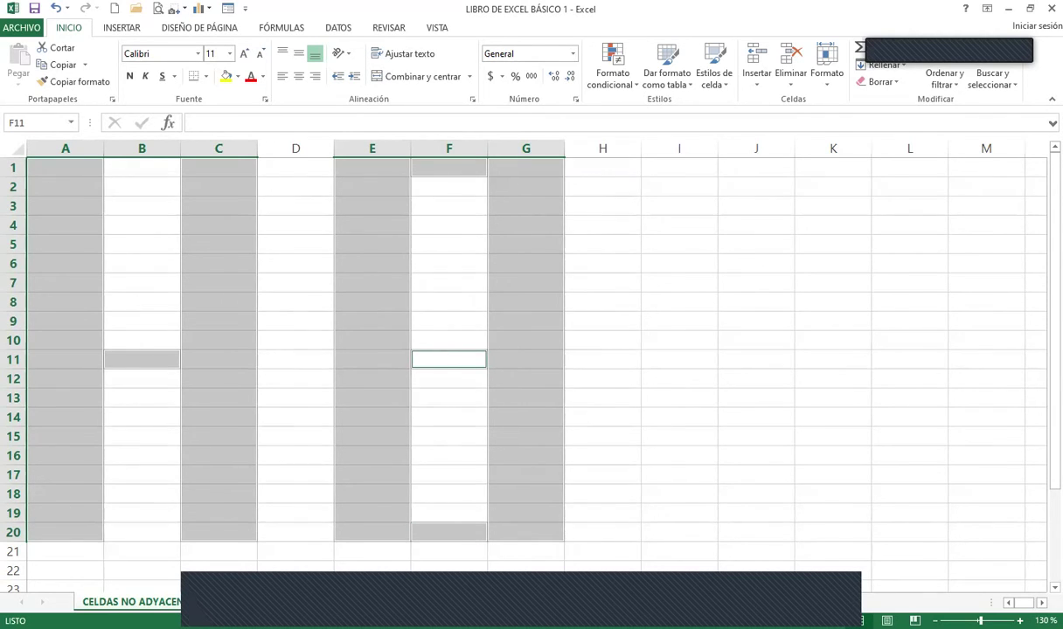
{"action": "scroll", "coordinate": [525, 349], "scroll_direction": "down", "scroll_amount": 2}
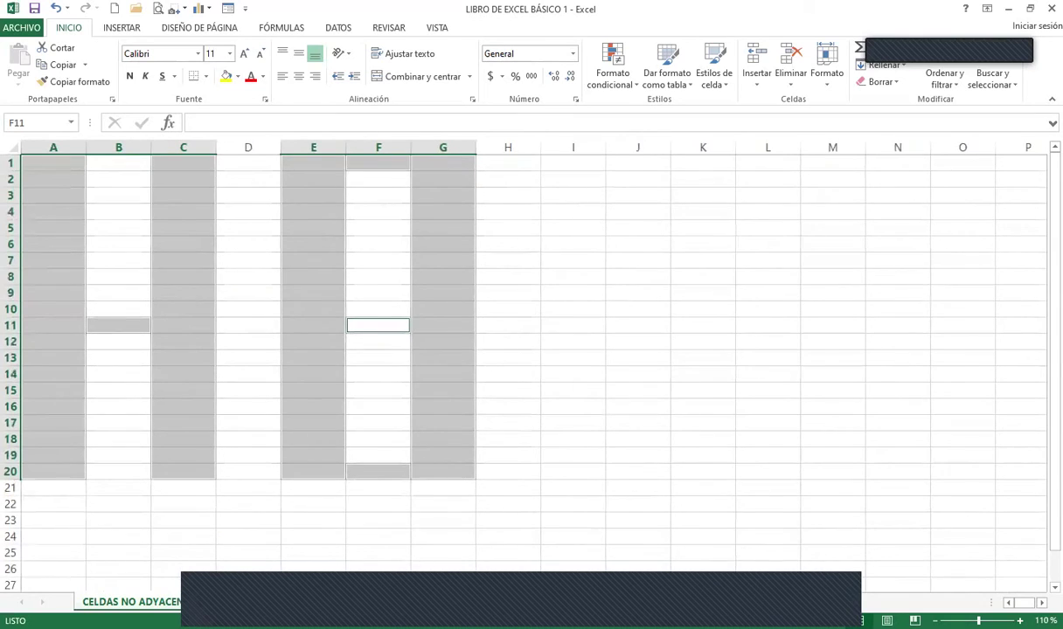
{"action": "left_click", "coordinate": [574, 165], "text": "ctrl"}
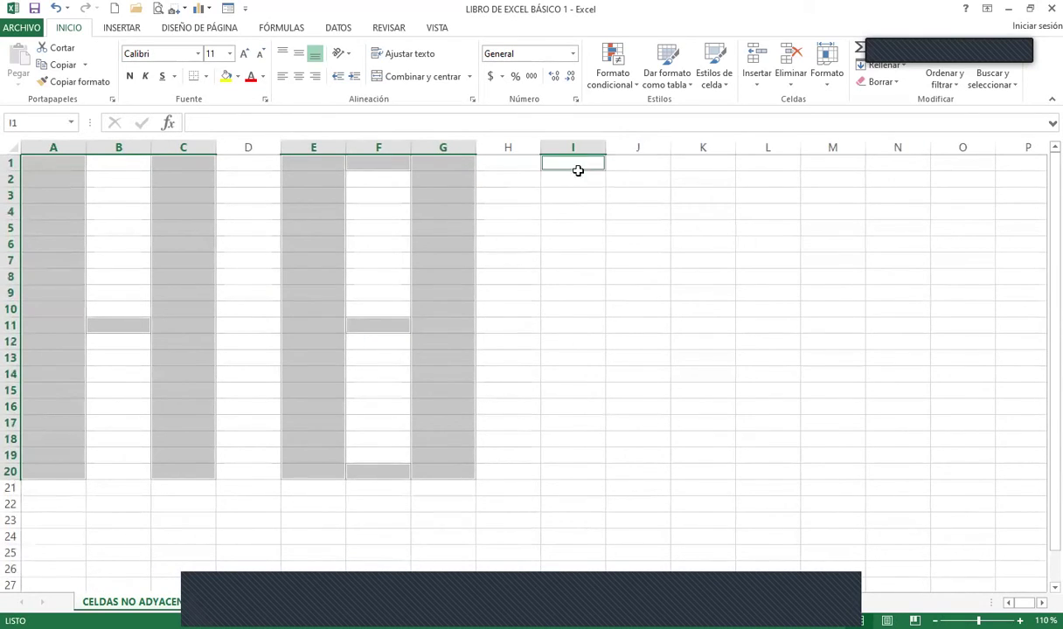
{"action": "left_click_drag", "start_coordinate": [578, 170], "coordinate": [584, 228]}
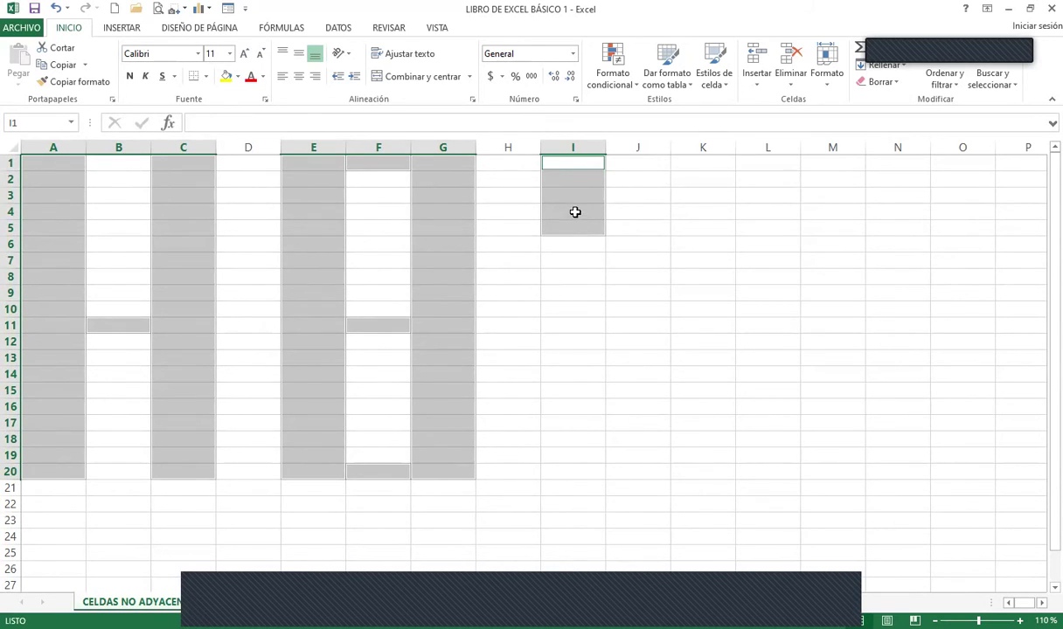
{"action": "left_click", "coordinate": [575, 213]}
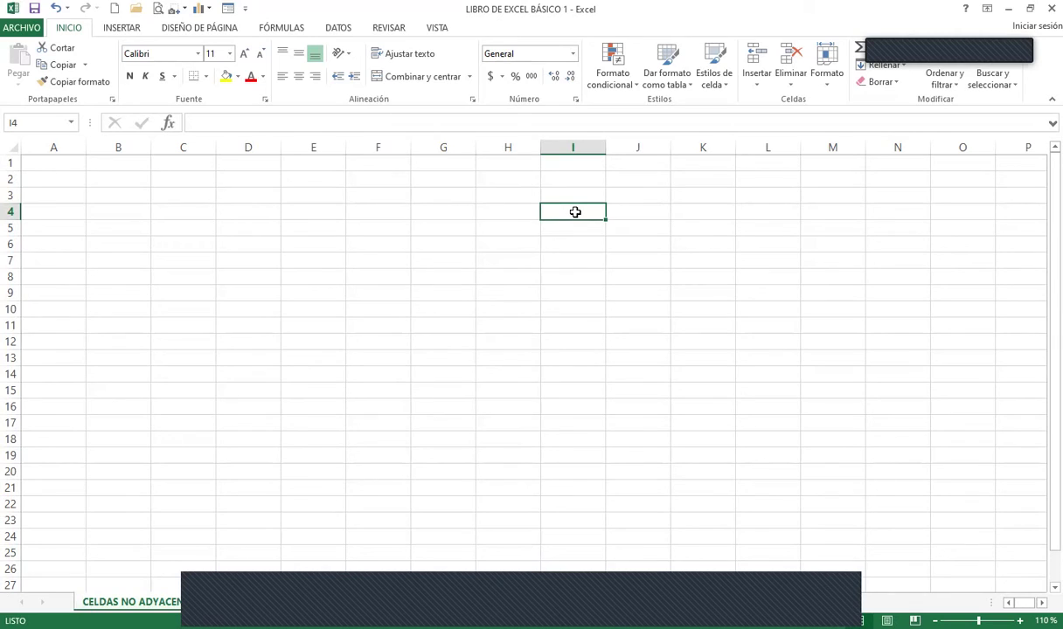
{"action": "left_click", "coordinate": [51, 163], "text": "ctrl"}
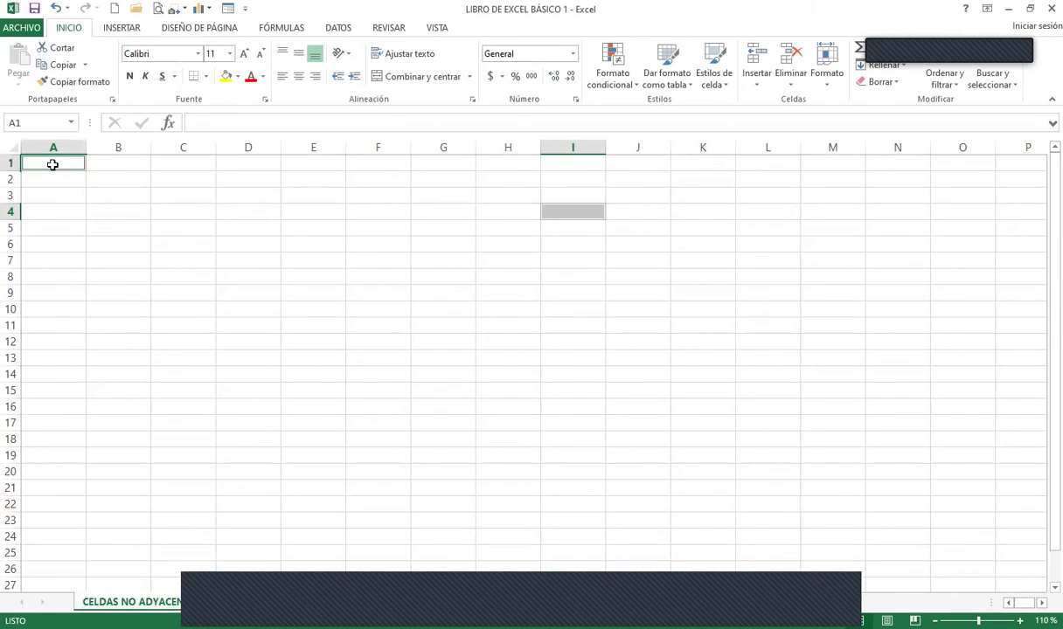
- Select A1:A20, B11 and C1:C20 together to trace the letter H
{"action": "left_click_drag", "start_coordinate": [64, 174], "coordinate": [77, 332]}
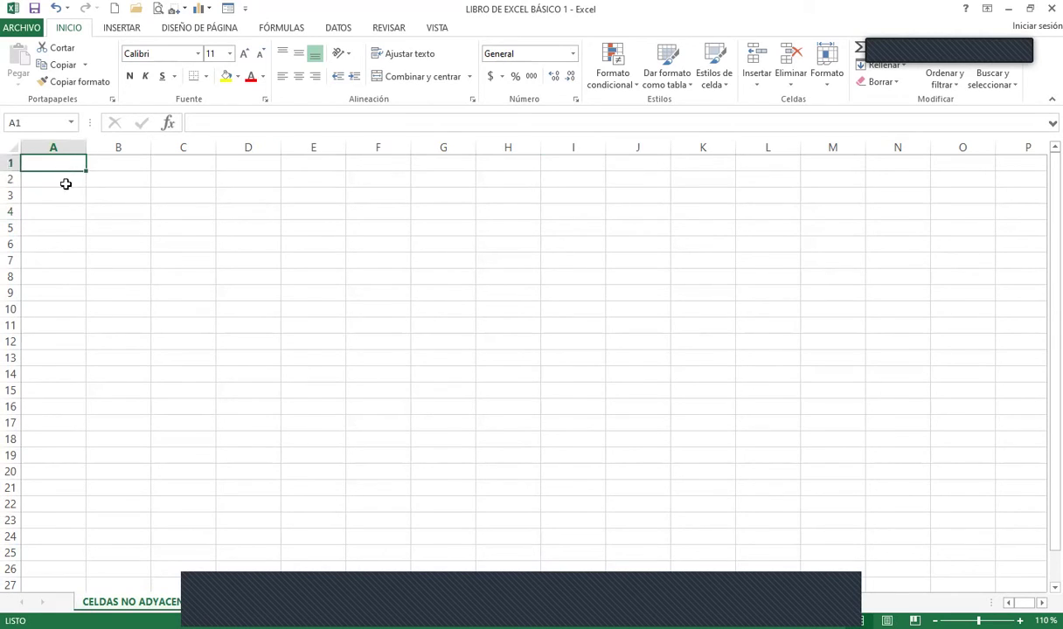
{"action": "left_click_drag", "start_coordinate": [78, 331], "coordinate": [72, 472]}
{"action": "left_click", "coordinate": [105, 319], "text": "ctrl"}
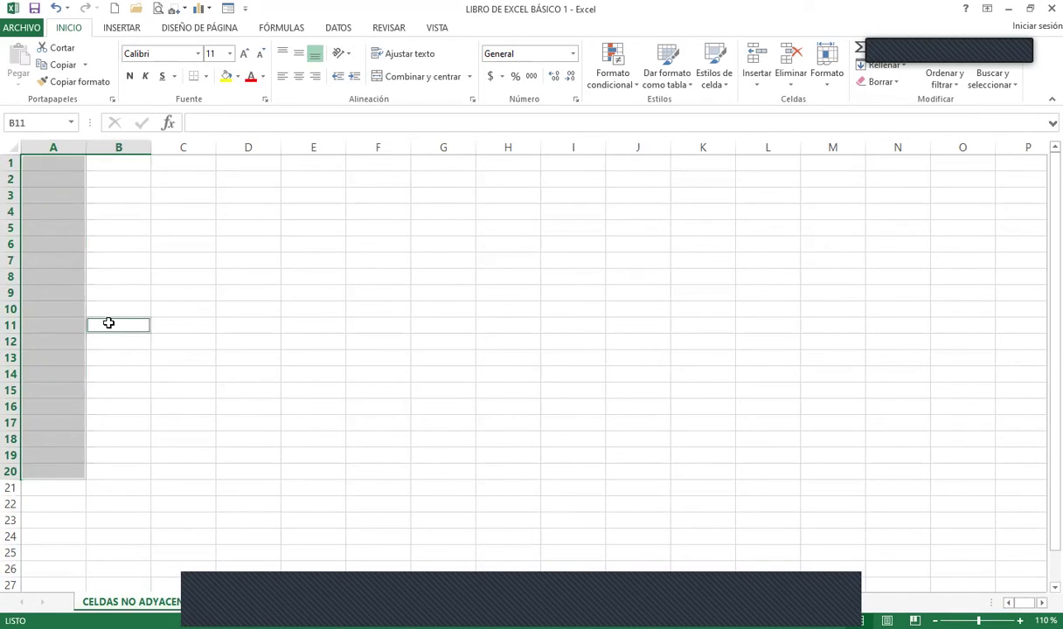
{"action": "left_click_drag", "start_coordinate": [175, 162], "coordinate": [158, 472]}
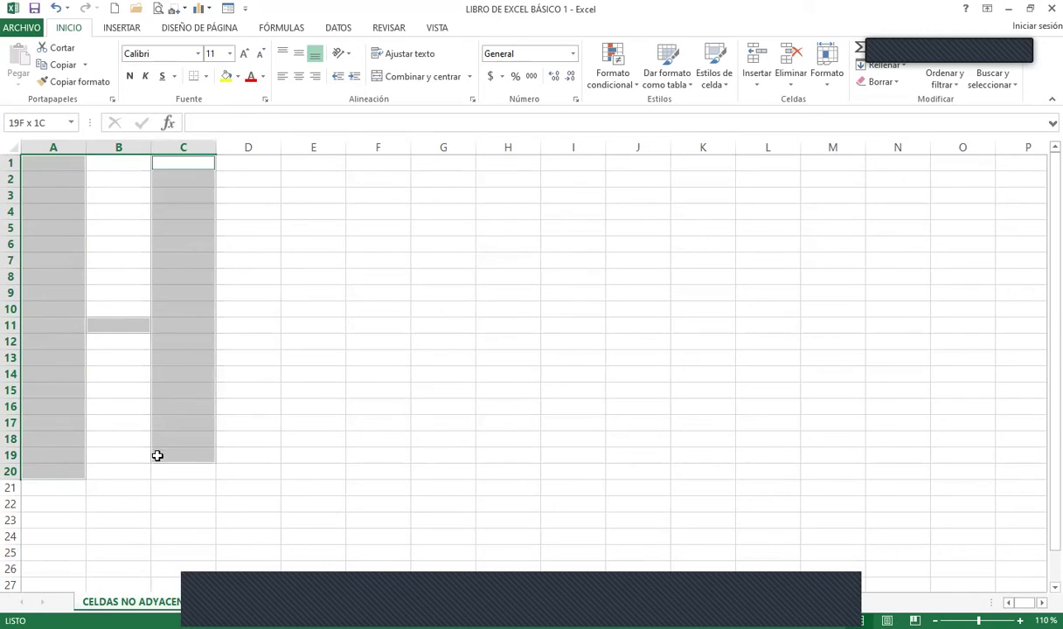
- Add column E, F1, F20 and column G for the O, plus column I for the L
{"action": "left_click_drag", "start_coordinate": [301, 162], "coordinate": [290, 468]}
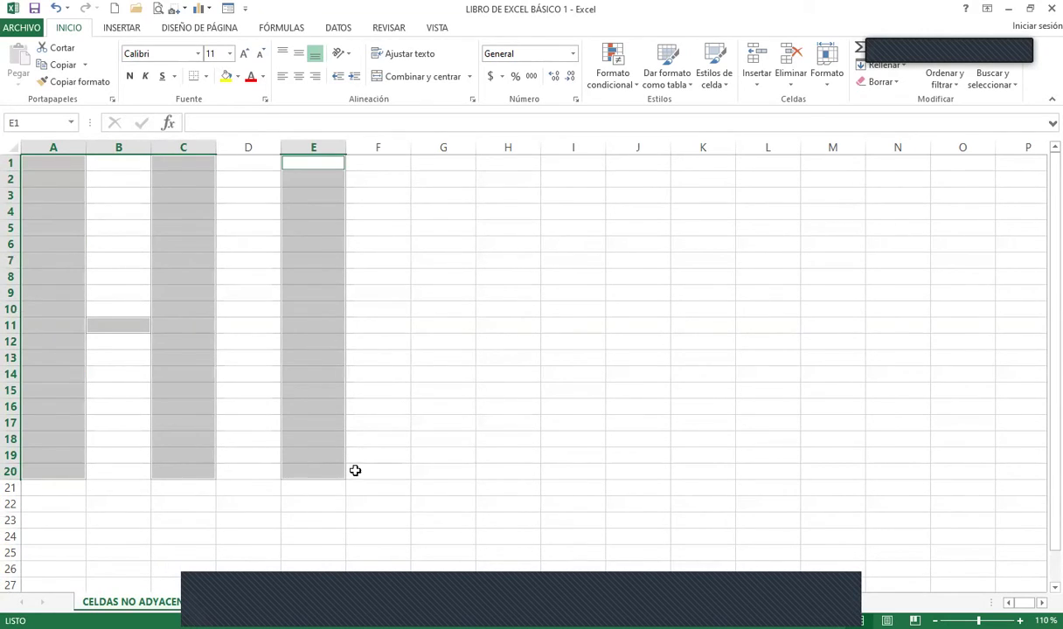
{"action": "mouse_move", "coordinate": [364, 475]}
{"action": "left_mouse_down"}
{"action": "mouse_move", "coordinate": [451, 179]}
{"action": "mouse_move", "coordinate": [413, 161]}
{"action": "left_mouse_up"}
{"action": "left_click", "coordinate": [364, 164], "text": "ctrl"}
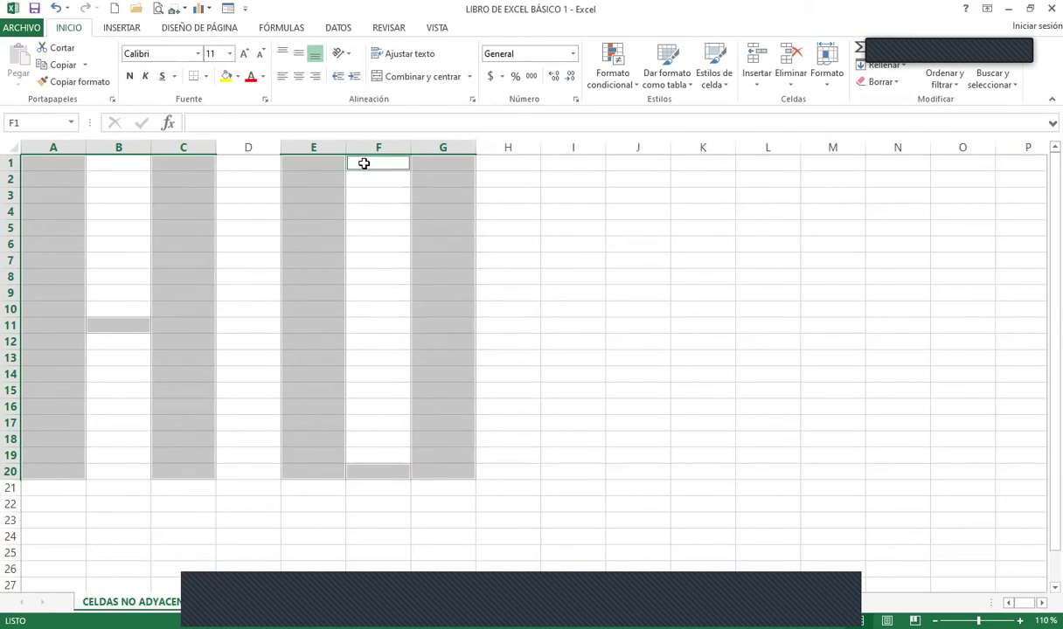
{"action": "left_click", "coordinate": [564, 164], "text": "ctrl"}
{"action": "left_click_drag", "start_coordinate": [573, 184], "coordinate": [622, 469]}
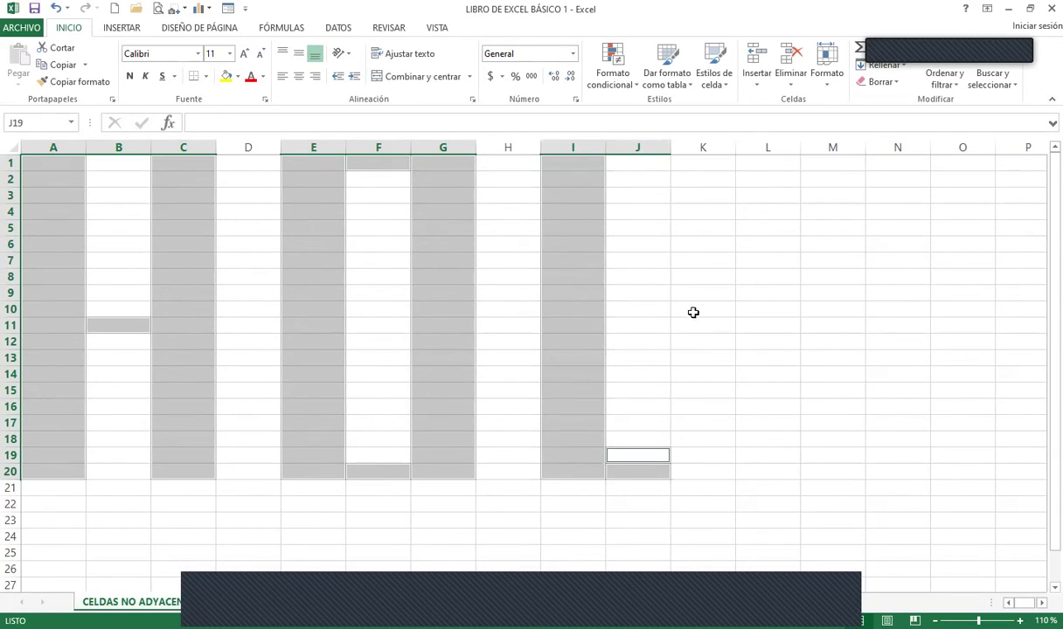
- Add column L, M1, column N and M11 to trace the letter A
{"action": "left_click_drag", "start_coordinate": [764, 164], "coordinate": [764, 465]}
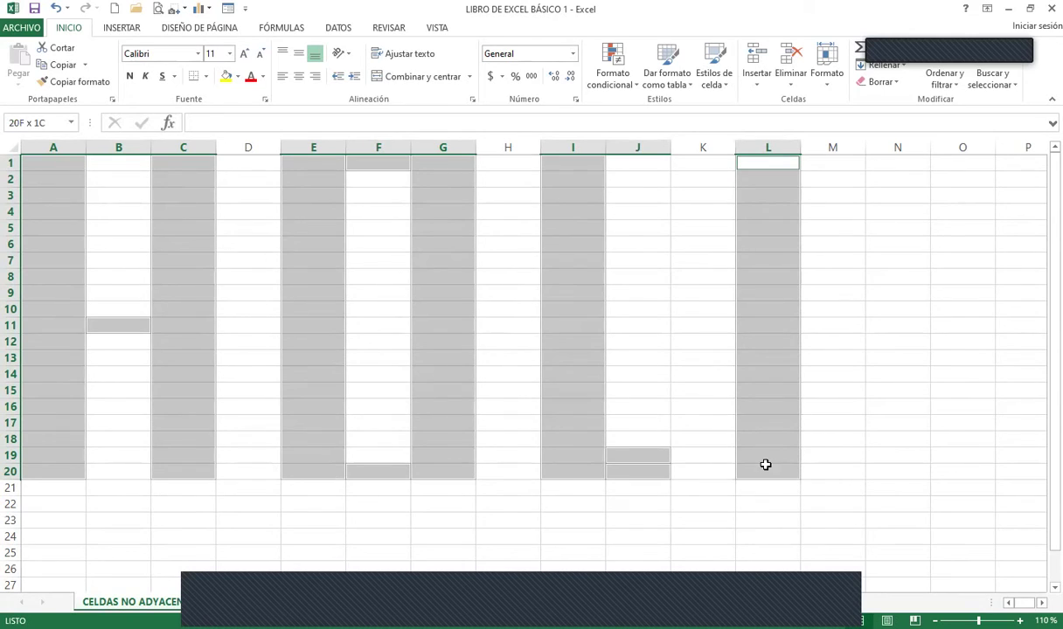
{"action": "left_click", "coordinate": [838, 167], "text": "ctrl"}
{"action": "left_click_drag", "start_coordinate": [897, 163], "coordinate": [884, 471]}
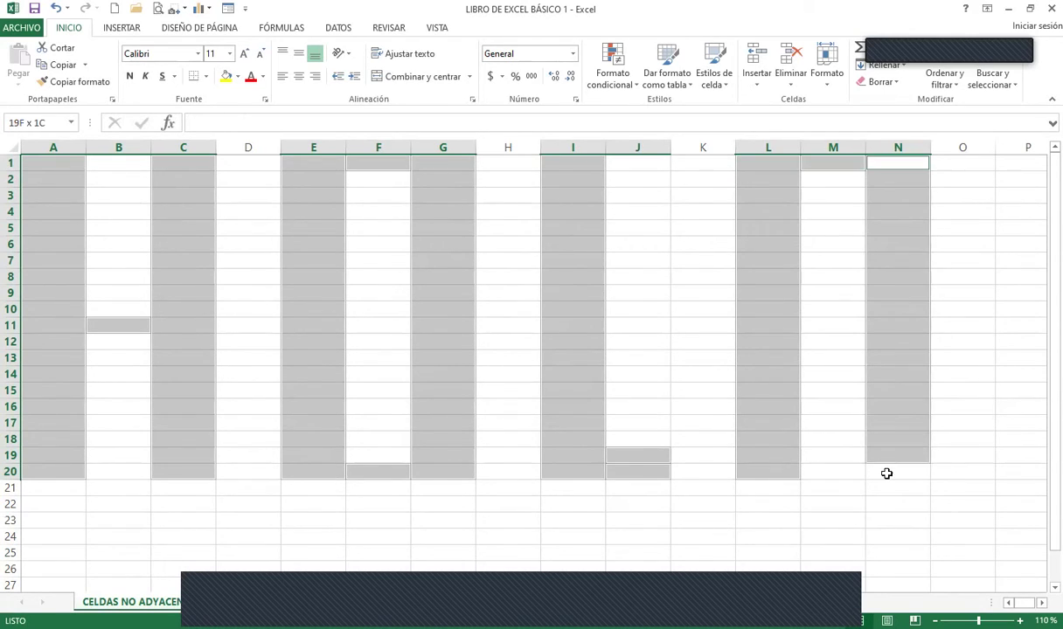
{"action": "left_click", "coordinate": [832, 325], "text": "ctrl"}
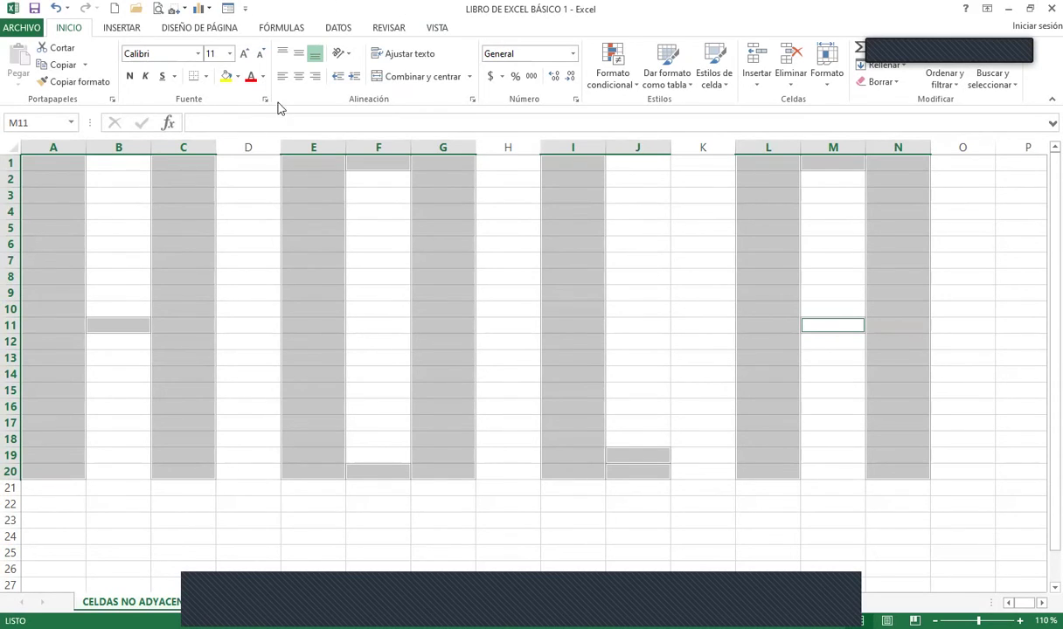
{"action": "left_click", "coordinate": [237, 77]}
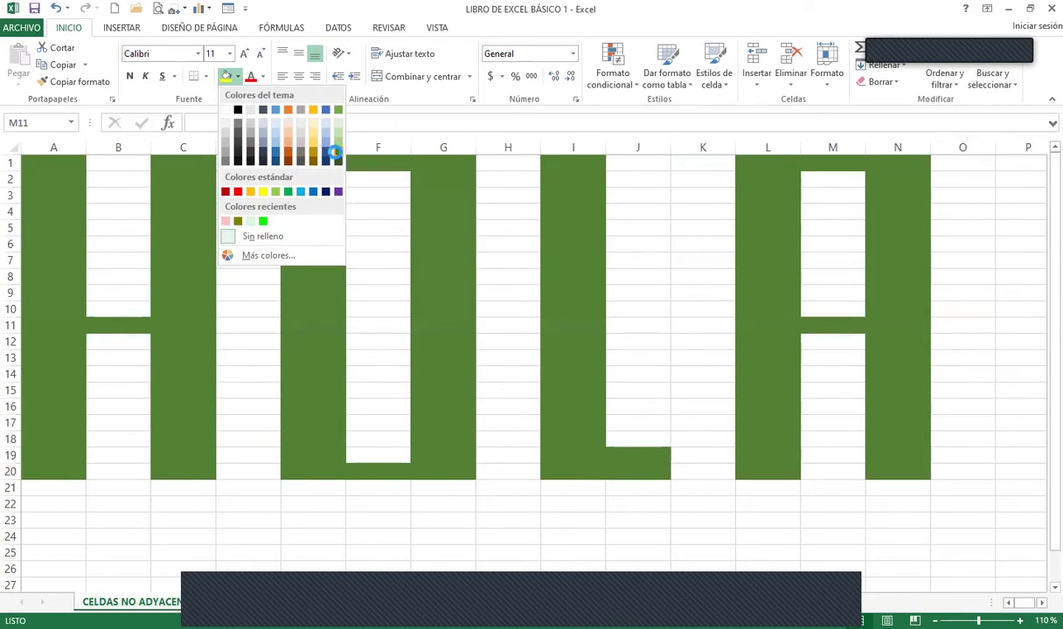
- Fill the selected HOLA cells with Verde, Énfasis 6, Oscuro 50%, then deselect them
{"action": "left_click", "coordinate": [336, 156]}
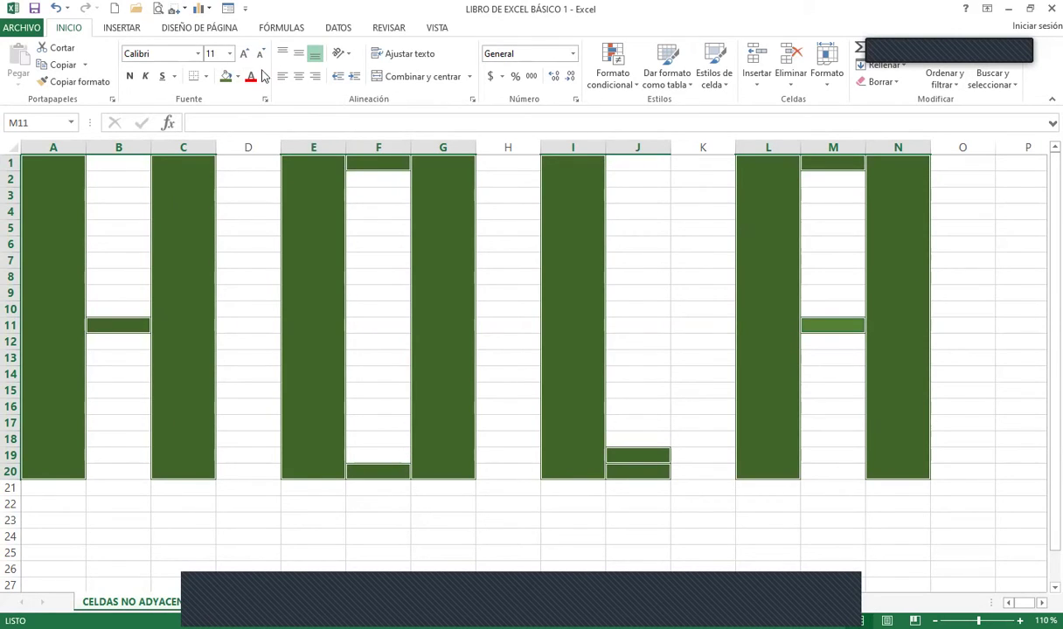
{"action": "left_click", "coordinate": [236, 80]}
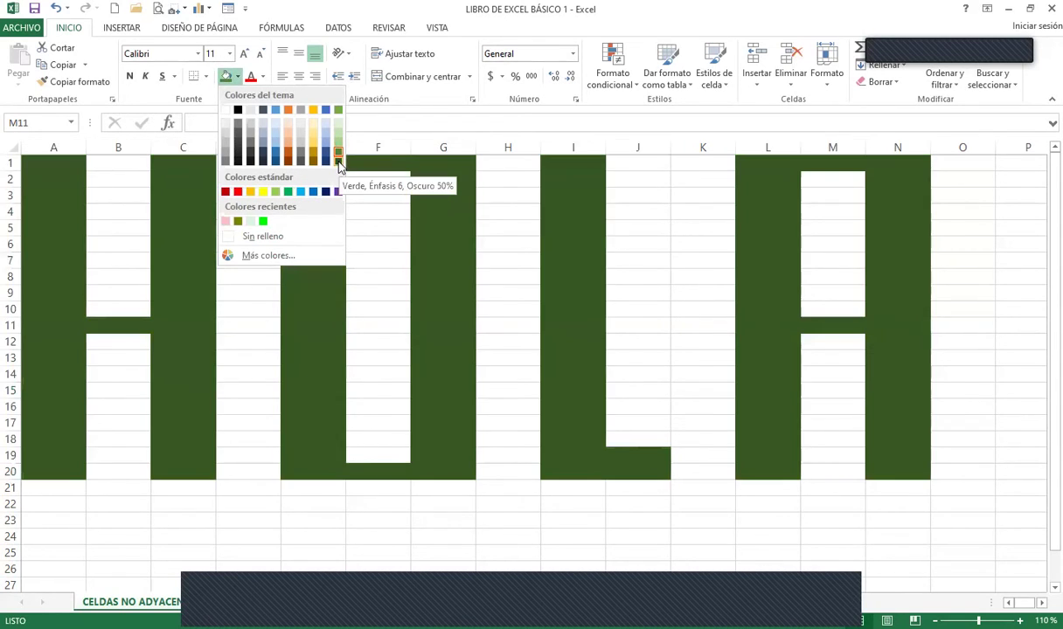
{"action": "left_click", "coordinate": [338, 163]}
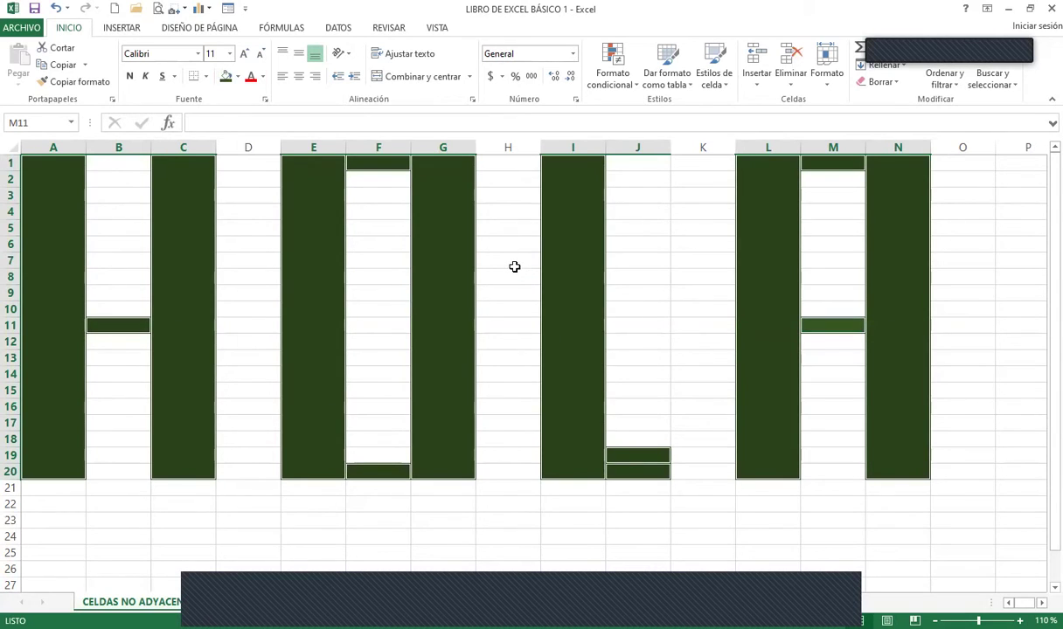
{"action": "left_click", "coordinate": [514, 262]}
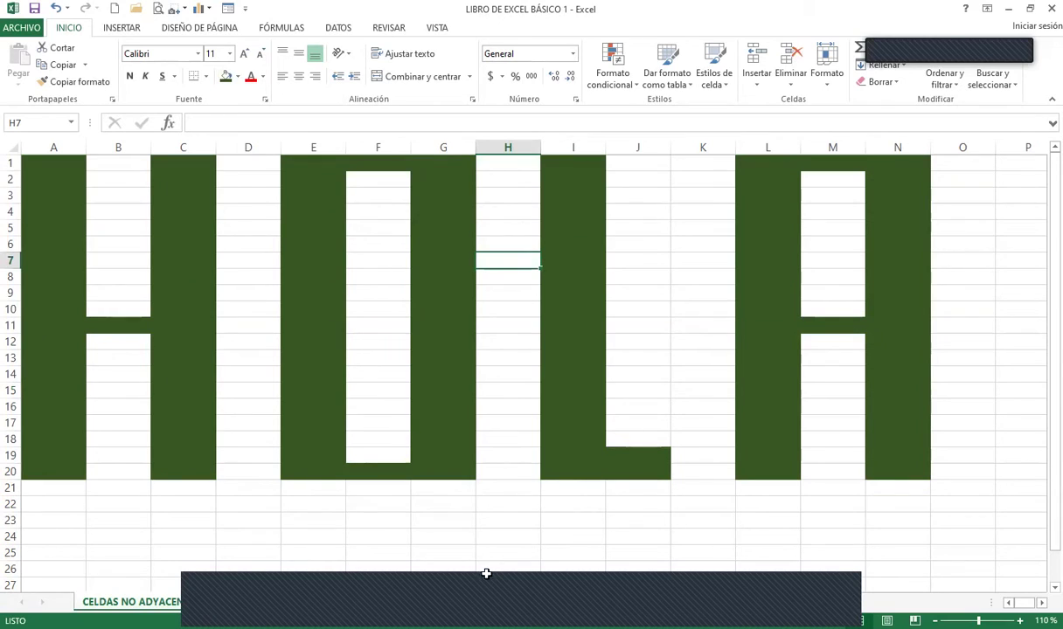
{"action": "left_click", "coordinate": [437, 29]}
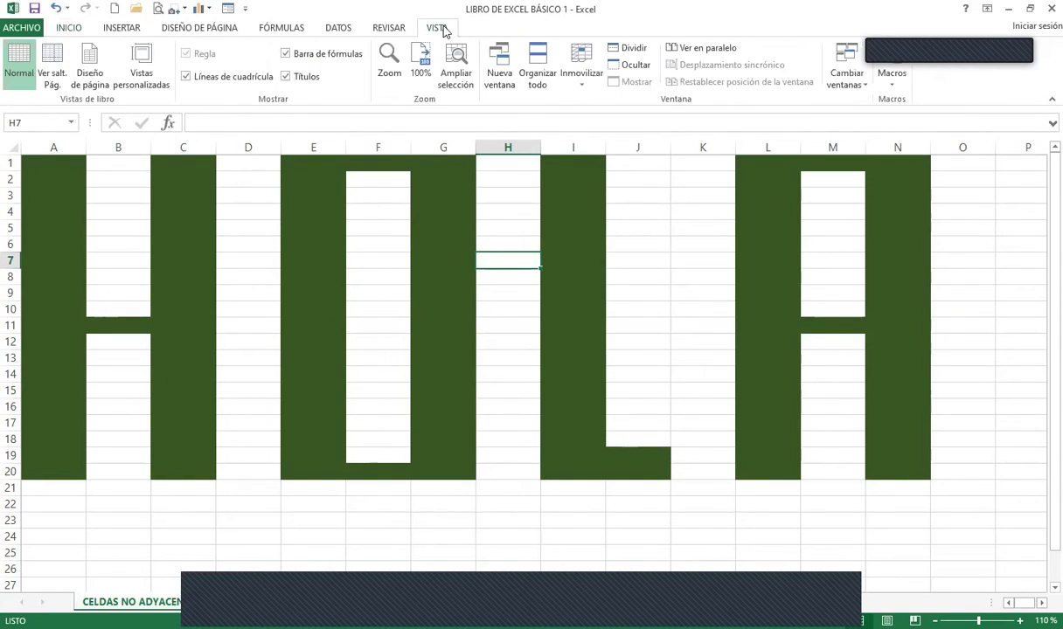
{"action": "left_click", "coordinate": [185, 77]}
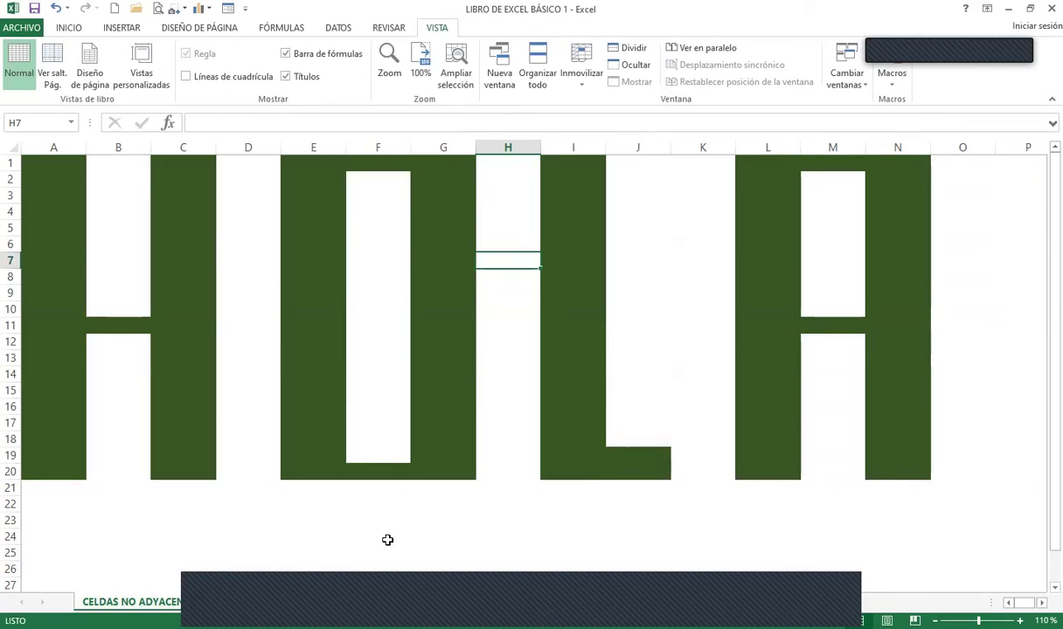
{"action": "left_click", "coordinate": [568, 520]}
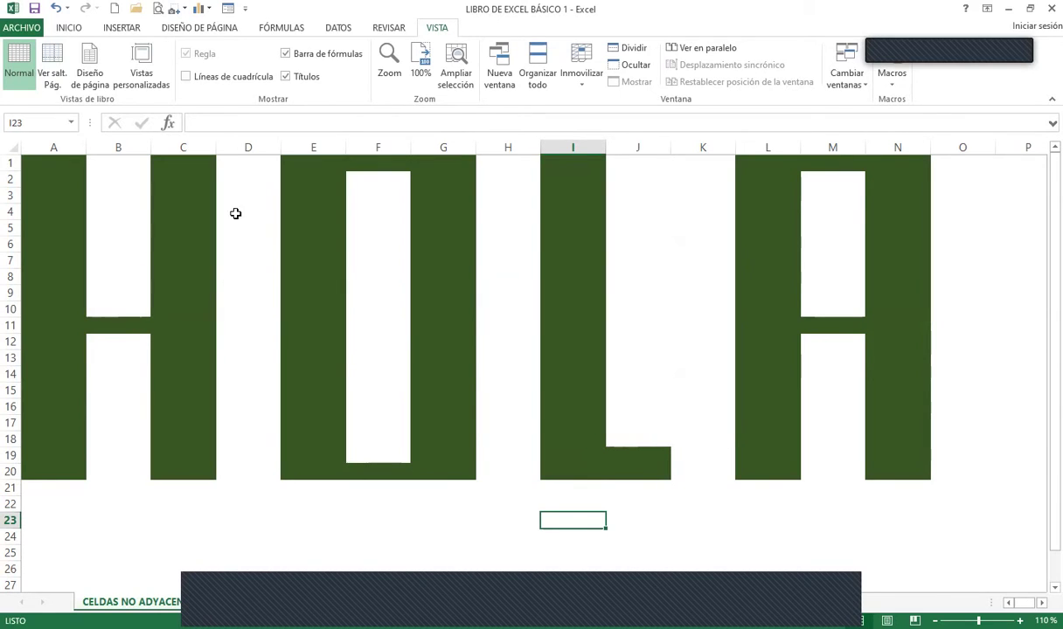
{"action": "left_click", "coordinate": [197, 34]}
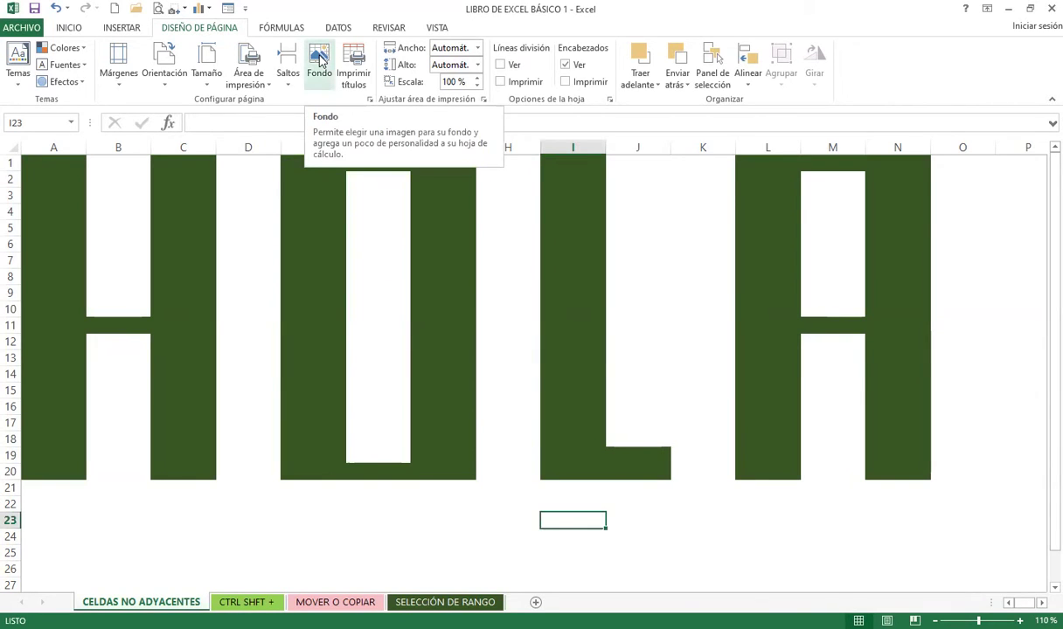
- Open the Fondo picture picker from the DISEÑO DE PÁGINA tab
{"action": "left_click", "coordinate": [320, 60]}
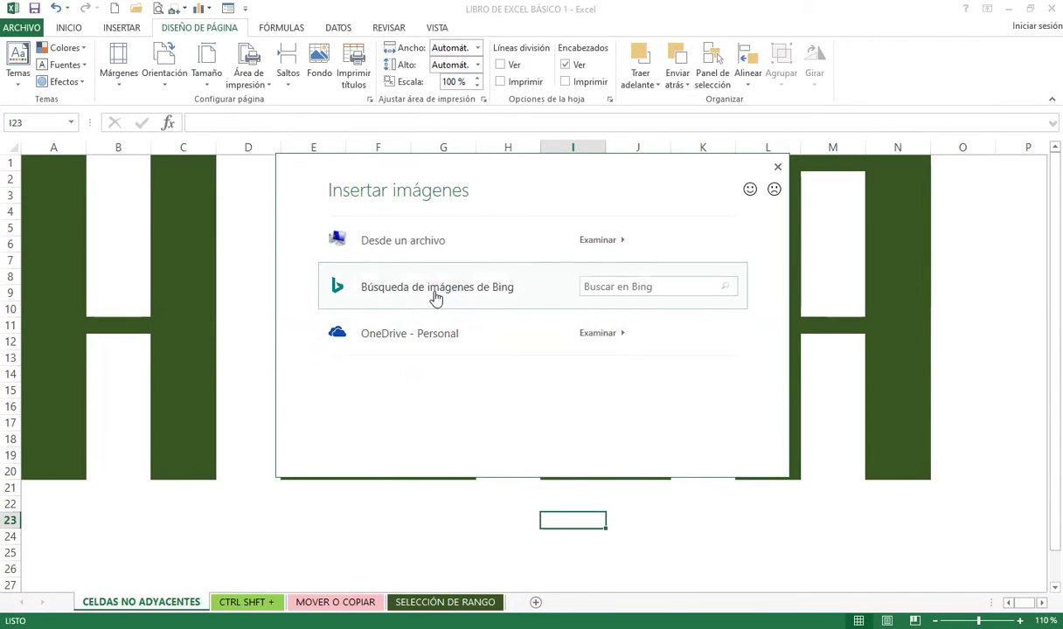
- Choose Bing image search and browse down through the image categories
{"action": "left_click", "coordinate": [437, 298]}
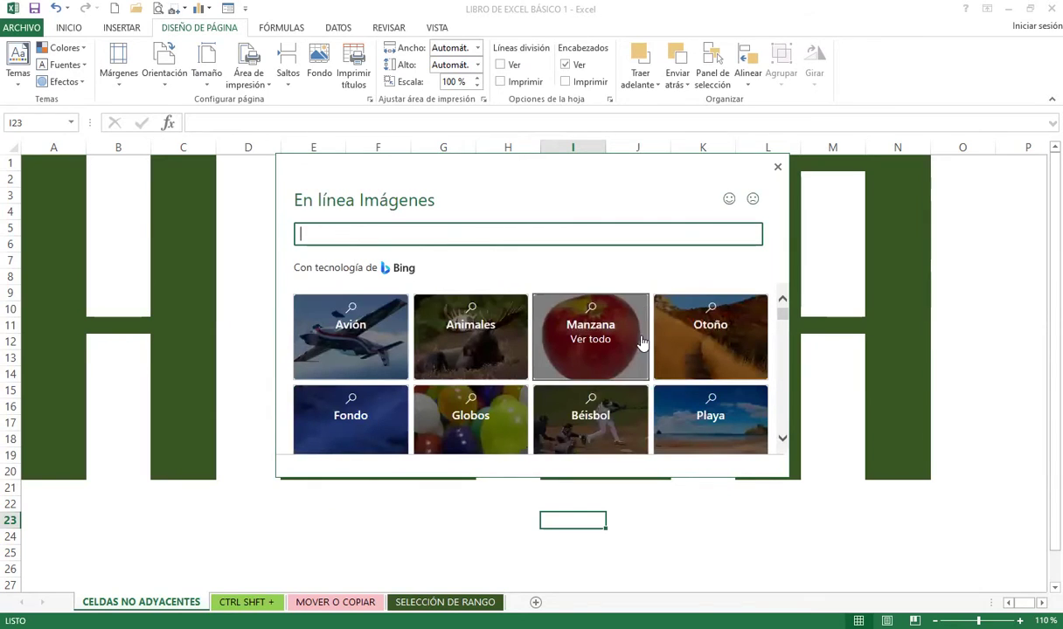
{"action": "scroll", "coordinate": [642, 350], "scroll_direction": "down", "scroll_amount": 2}
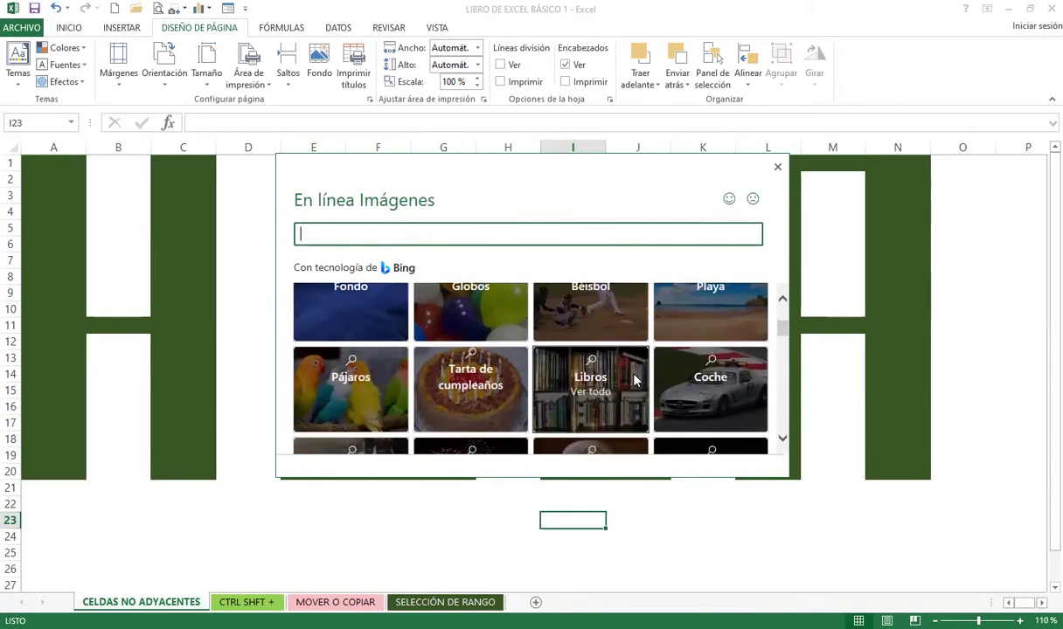
{"action": "scroll", "coordinate": [636, 382], "scroll_direction": "down", "scroll_amount": 2}
{"action": "scroll", "coordinate": [638, 389], "scroll_direction": "down", "scroll_amount": 2}
{"action": "scroll", "coordinate": [638, 397], "scroll_direction": "down", "scroll_amount": 1}
{"action": "scroll", "coordinate": [636, 398], "scroll_direction": "down", "scroll_amount": 1}
{"action": "scroll", "coordinate": [603, 403], "scroll_direction": "down", "scroll_amount": 2}
{"action": "scroll", "coordinate": [605, 409], "scroll_direction": "down", "scroll_amount": 2}
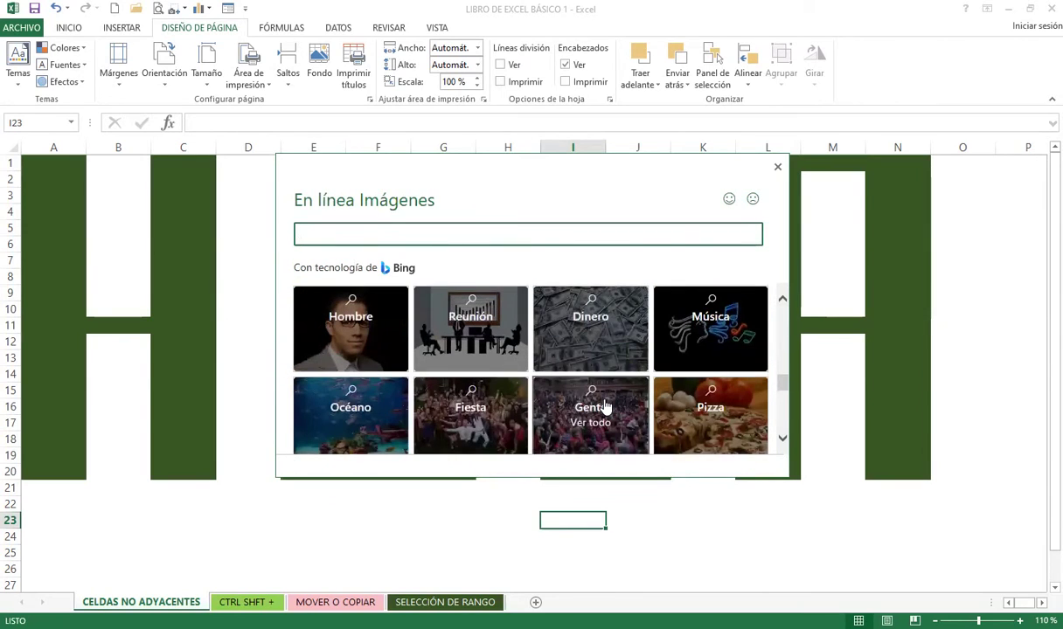
{"action": "scroll", "coordinate": [542, 411], "scroll_direction": "down", "scroll_amount": 3}
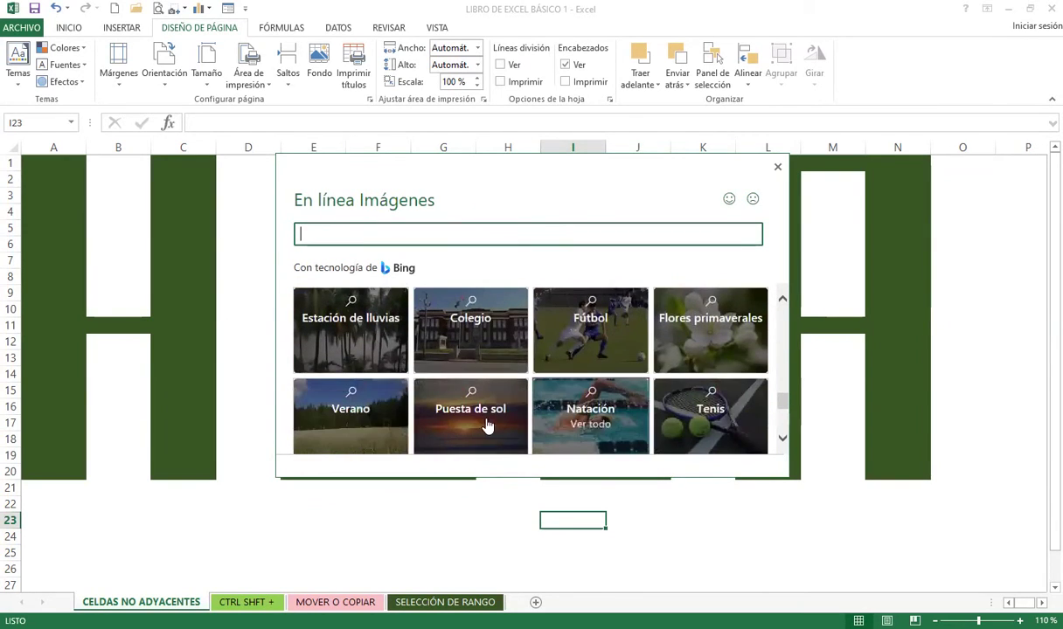
- Insert the first Puesta de sol photo as the sheet background
{"action": "left_click", "coordinate": [434, 416]}
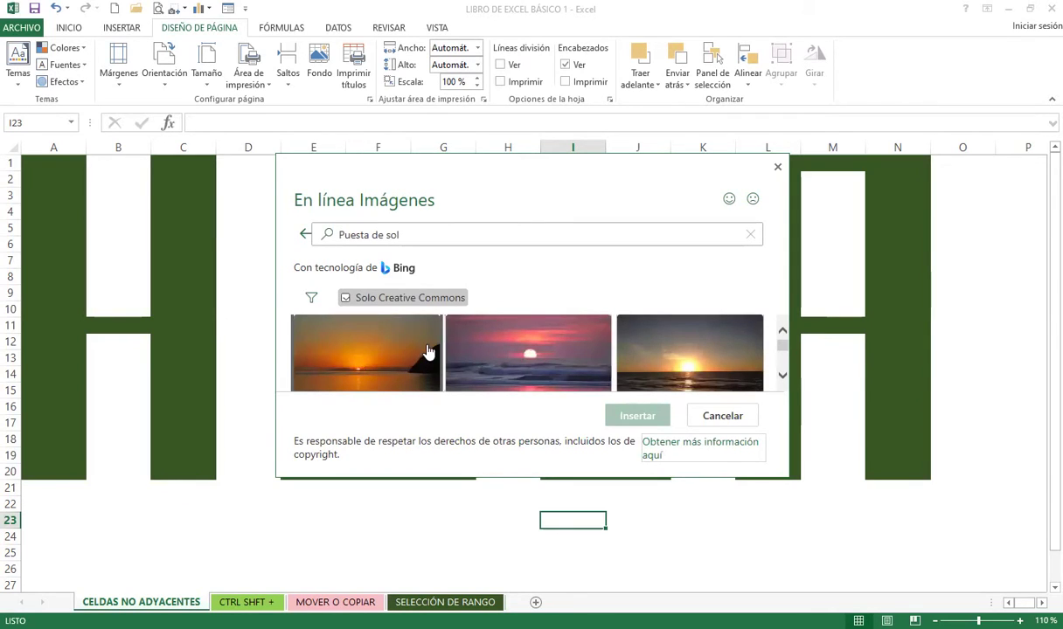
{"action": "left_click", "coordinate": [383, 348]}
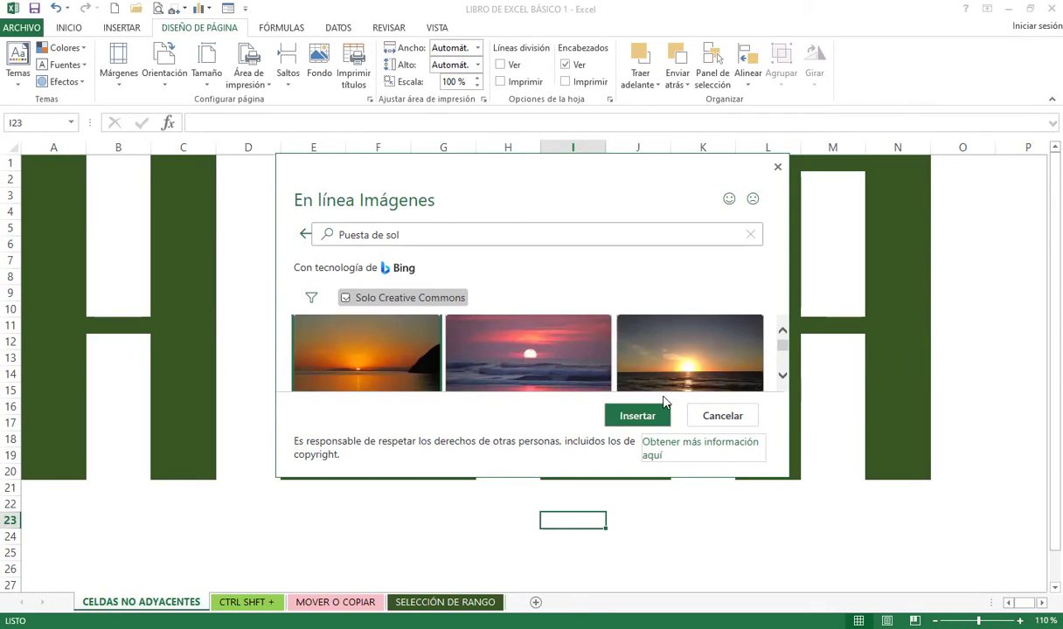
{"action": "left_click", "coordinate": [646, 420]}
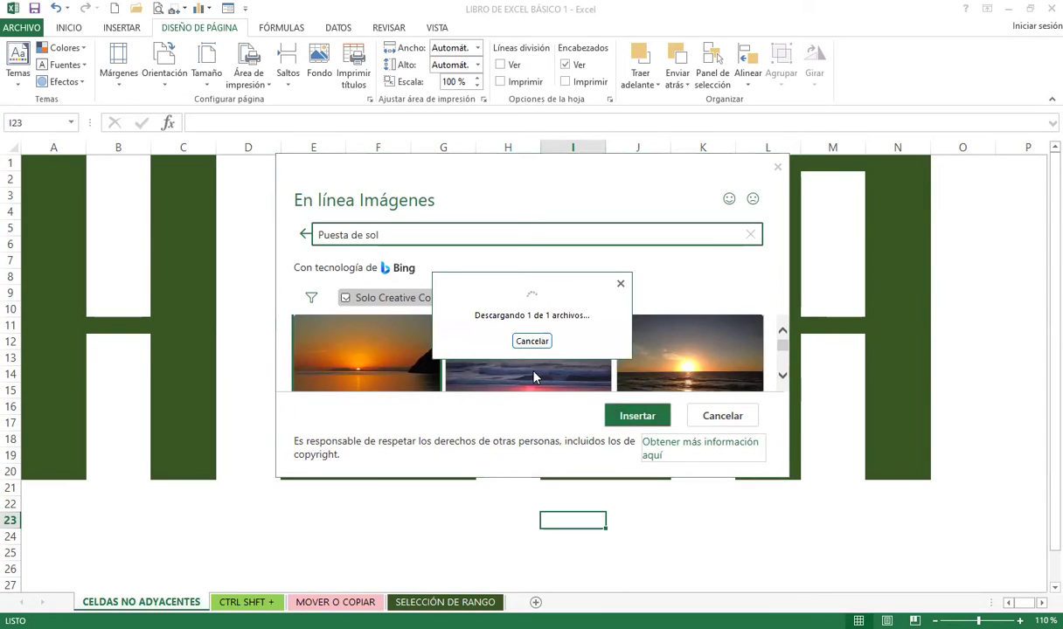
{"action": "scroll", "coordinate": [524, 418], "scroll_direction": "down", "scroll_amount": 3}
{"action": "scroll", "coordinate": [529, 419], "scroll_direction": "down", "scroll_amount": 8}
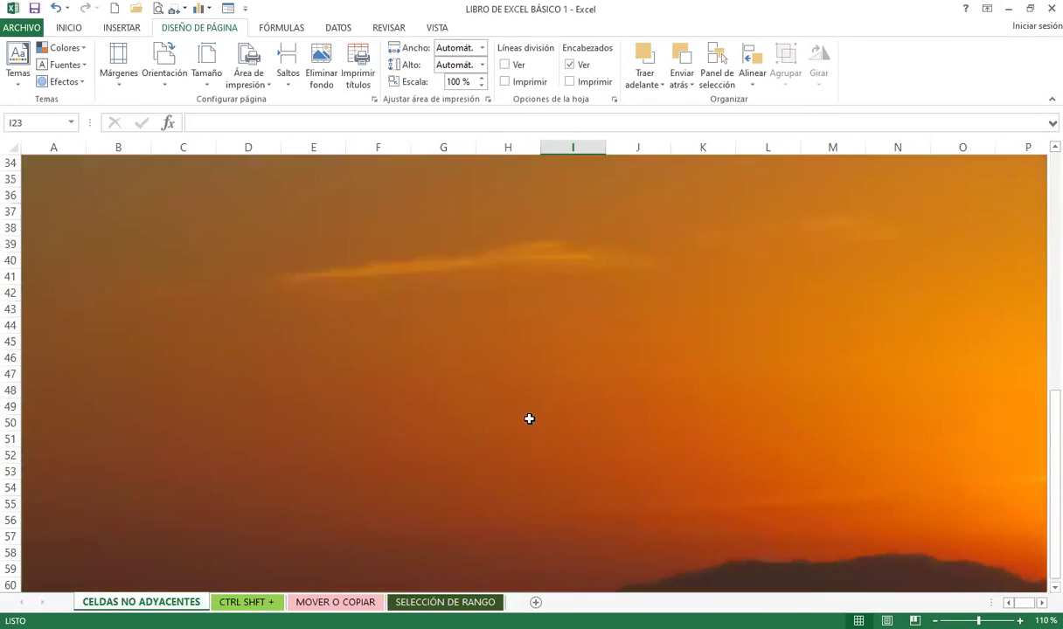
- Scroll across the sheet to review the sunset background behind the HOLA cells
{"action": "scroll", "coordinate": [529, 419], "scroll_direction": "down", "scroll_amount": 10}
{"action": "scroll", "coordinate": [529, 419], "scroll_direction": "up", "scroll_amount": 5}
{"action": "scroll", "coordinate": [529, 418], "scroll_direction": "up", "scroll_amount": 5}
{"action": "scroll", "coordinate": [530, 419], "scroll_direction": "up", "scroll_amount": 10}
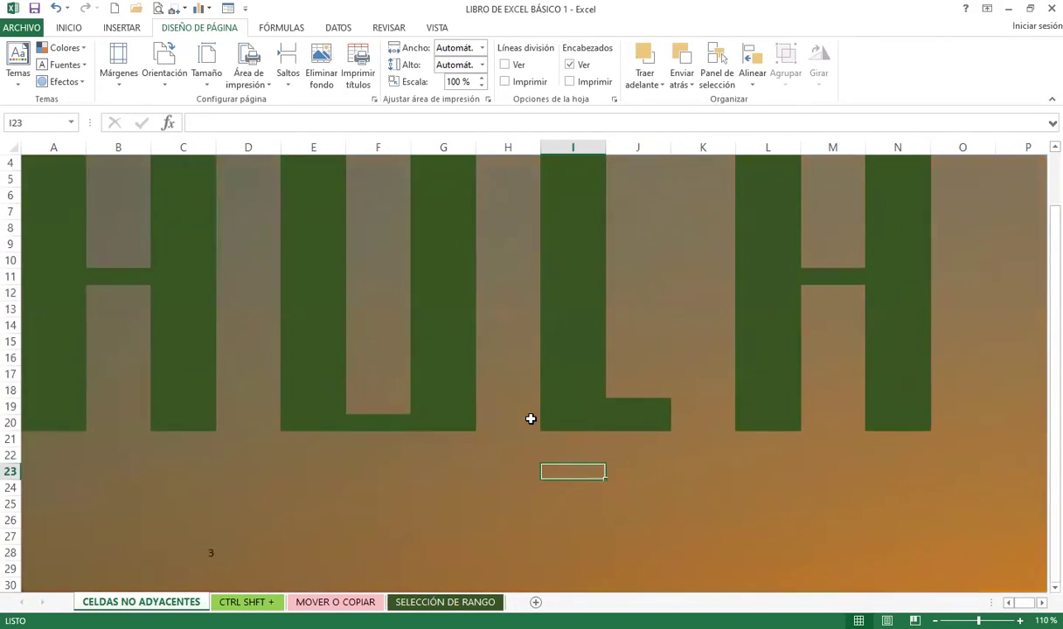
{"action": "scroll", "coordinate": [530, 419], "scroll_direction": "up", "scroll_amount": 1}
{"action": "left_click", "coordinate": [537, 309]}
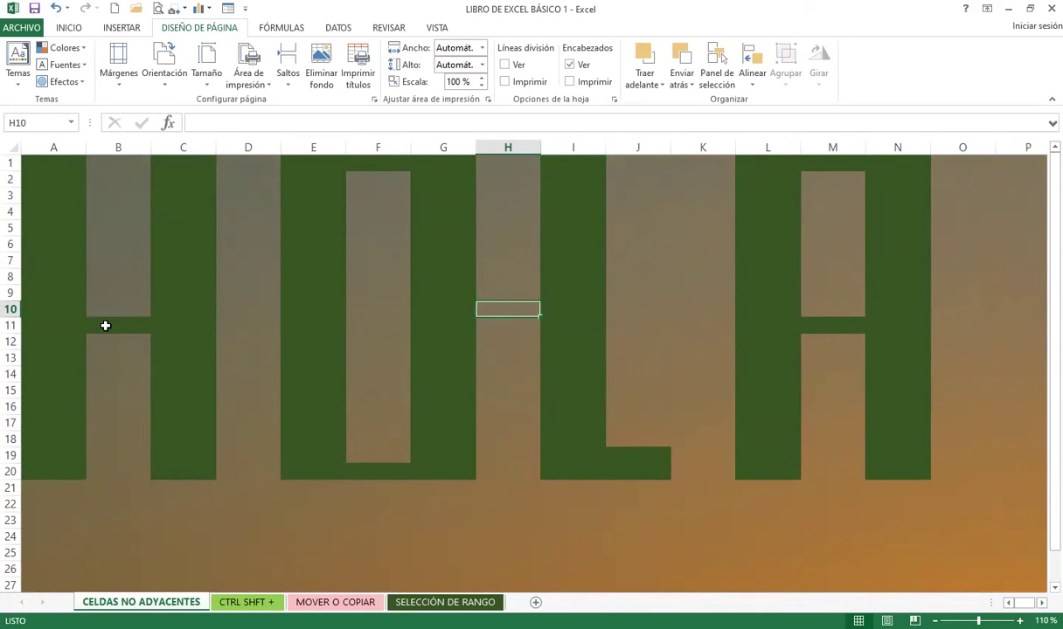
{"action": "scroll", "coordinate": [532, 472], "scroll_direction": "down", "scroll_amount": 4}
{"action": "scroll", "coordinate": [532, 475], "scroll_direction": "down", "scroll_amount": 2}
{"action": "scroll", "coordinate": [532, 475], "scroll_direction": "down", "scroll_amount": 2}
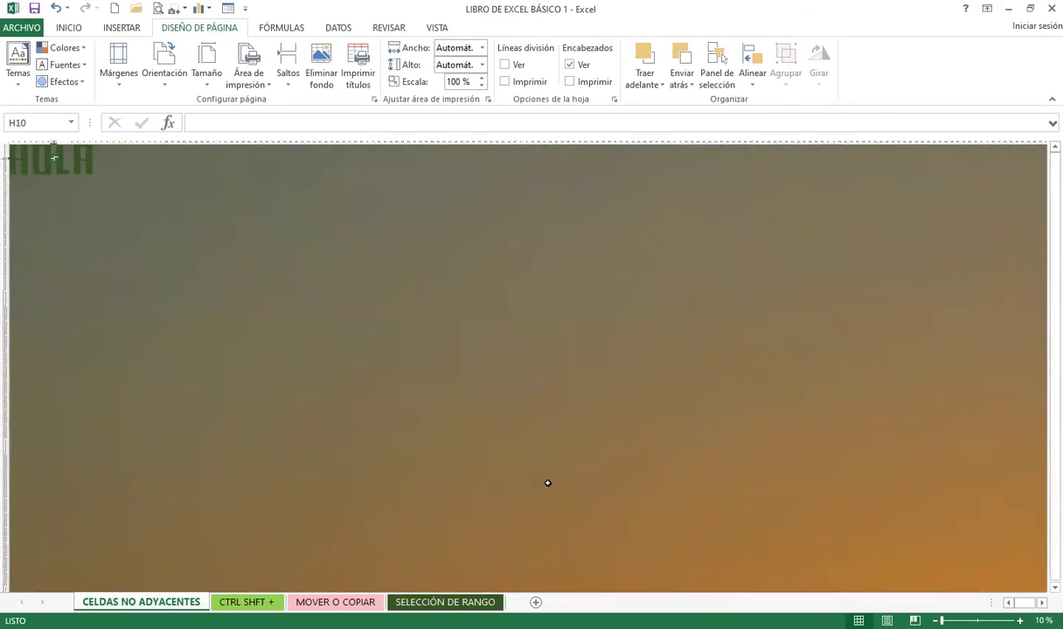
{"action": "scroll", "coordinate": [372, 472], "scroll_direction": "down", "scroll_amount": 5}
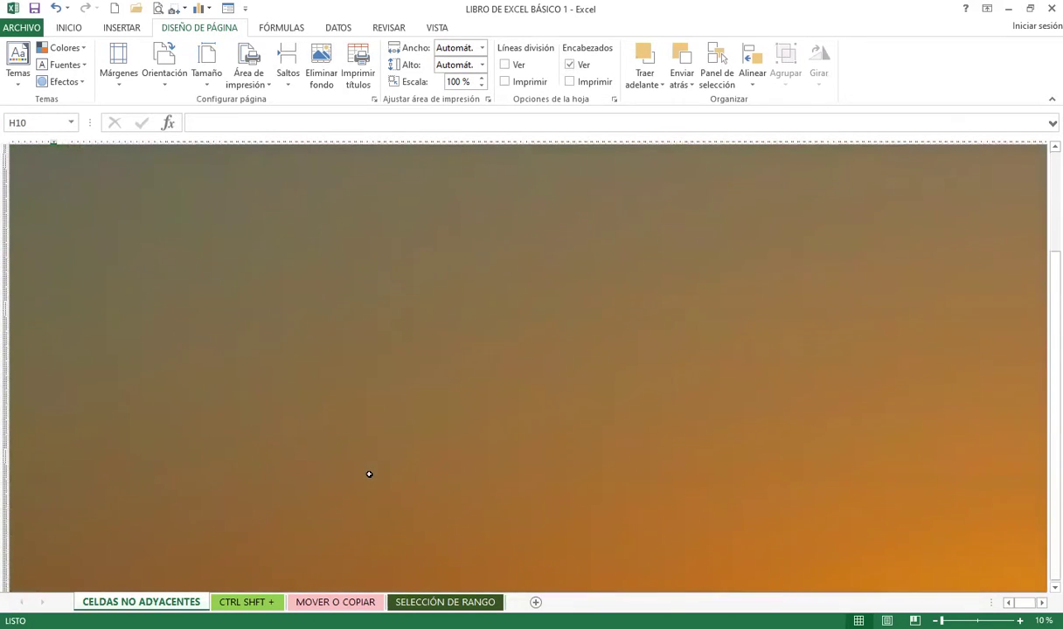
{"action": "scroll", "coordinate": [330, 429], "scroll_direction": "up", "scroll_amount": 11, "text": "ctrl"}
{"action": "scroll", "coordinate": [328, 429], "scroll_direction": "up", "scroll_amount": 11}
{"action": "scroll", "coordinate": [324, 427], "scroll_direction": "up", "scroll_amount": 6}
{"action": "scroll", "coordinate": [325, 426], "scroll_direction": "up", "scroll_amount": 12}
{"action": "scroll", "coordinate": [332, 418], "scroll_direction": "up", "scroll_amount": 6}
{"action": "scroll", "coordinate": [323, 397], "scroll_direction": "up", "scroll_amount": 14}
{"action": "scroll", "coordinate": [306, 378], "scroll_direction": "up", "scroll_amount": 12}
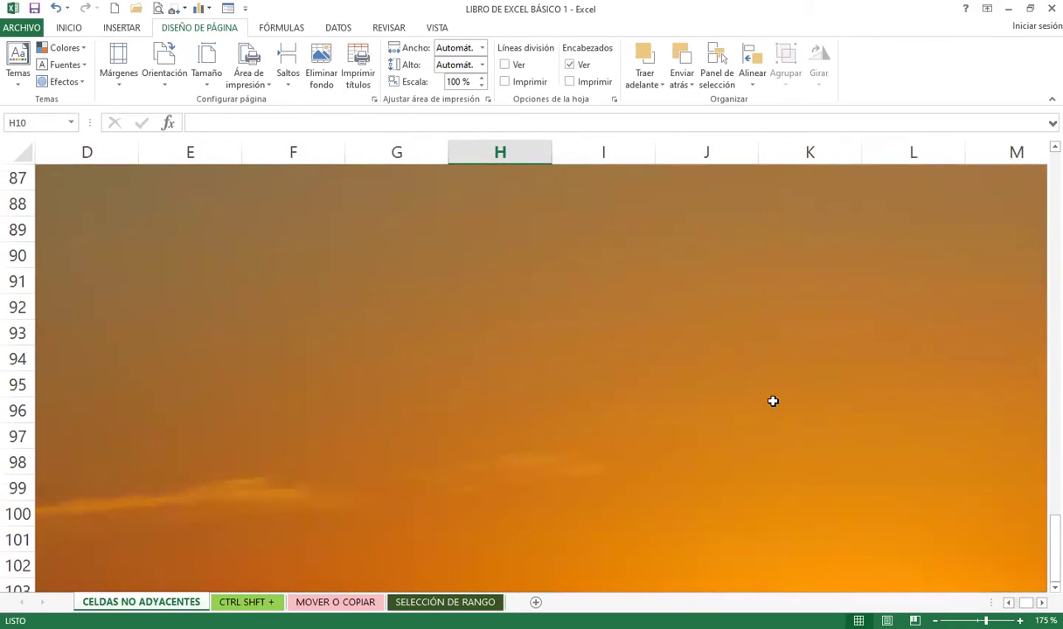
- Return to the top of the sheet and select cell E23
{"action": "key", "text": "ctrl+Up"}
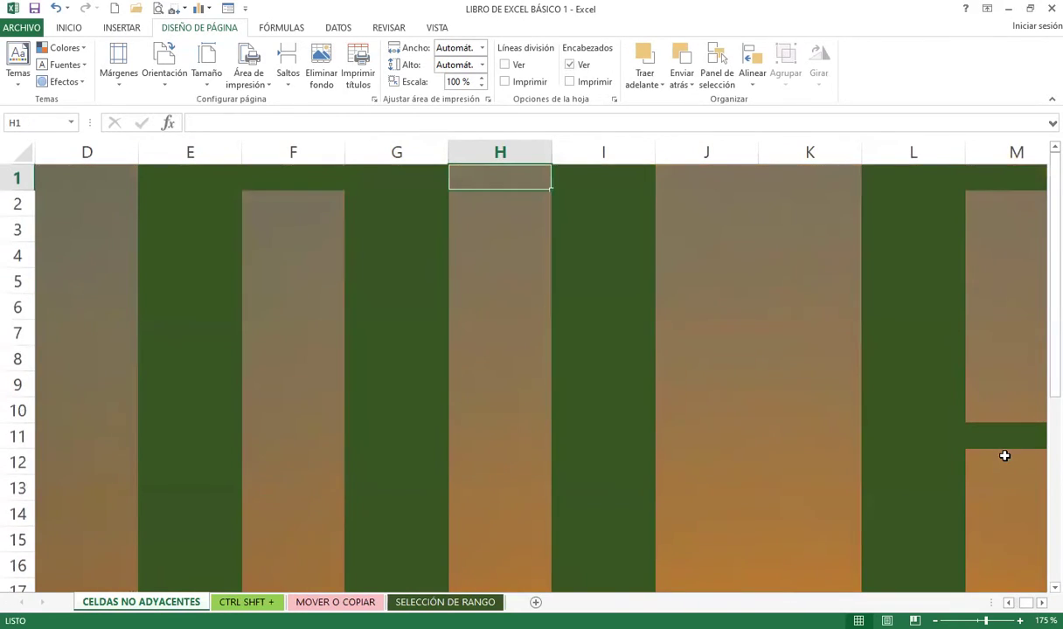
{"action": "scroll", "coordinate": [655, 344], "scroll_direction": "down", "scroll_amount": 5, "text": "ctrl"}
{"action": "scroll", "coordinate": [299, 421], "scroll_direction": "down", "scroll_amount": 3, "text": "ctrl"}
{"action": "scroll", "coordinate": [299, 421], "scroll_direction": "up", "scroll_amount": 2, "text": "ctrl"}
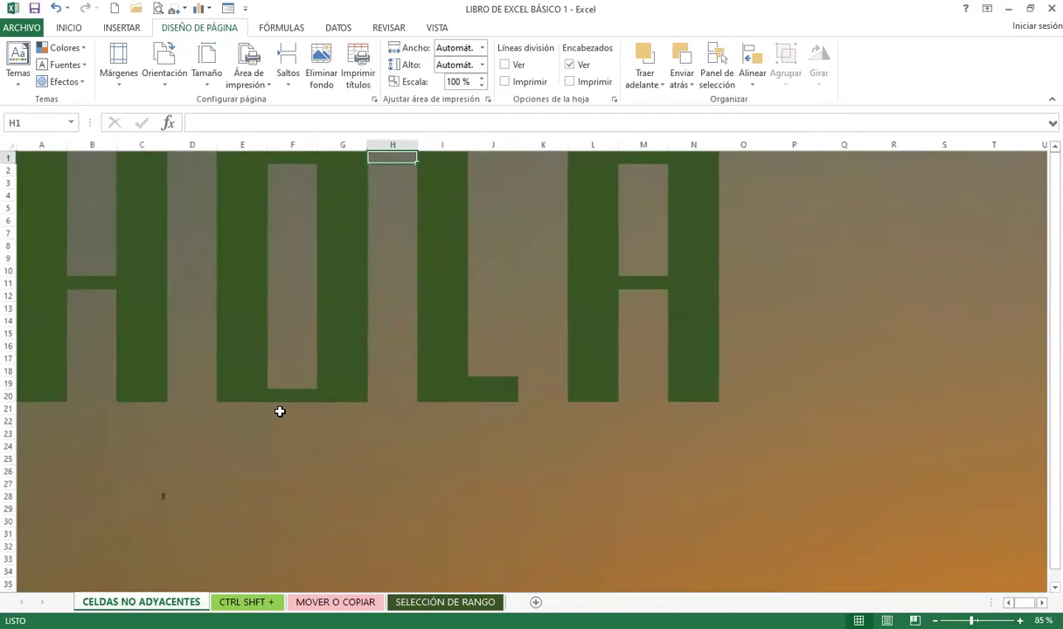
{"action": "scroll", "coordinate": [278, 411], "scroll_direction": "up", "scroll_amount": 1, "text": "ctrl"}
{"action": "scroll", "coordinate": [278, 411], "scroll_direction": "up", "scroll_amount": 1, "text": "ctrl"}
{"action": "left_click", "coordinate": [314, 546]}
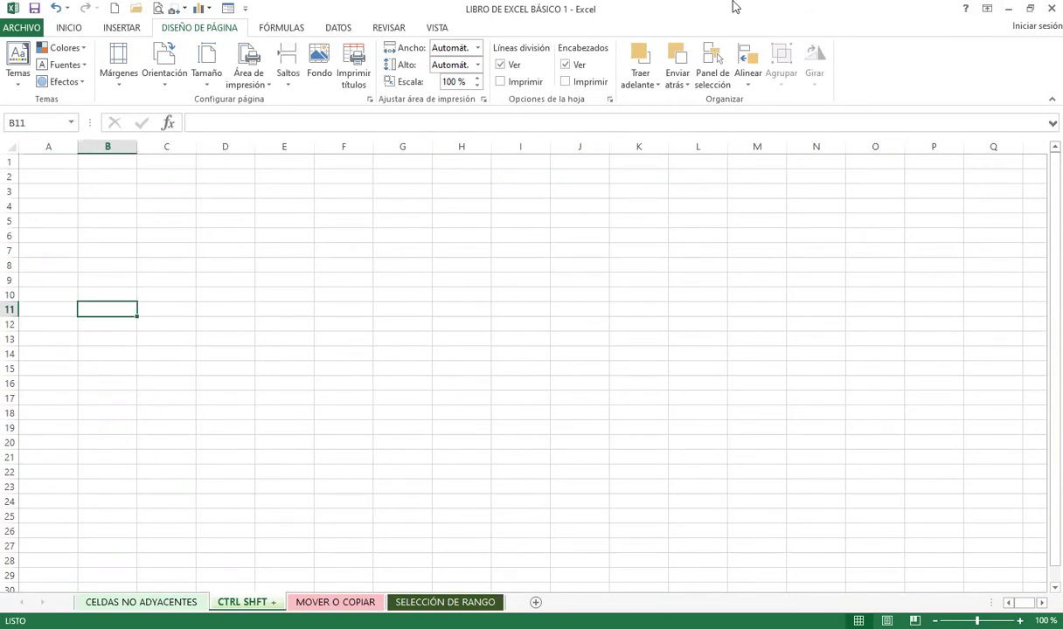
- Select a few cells on the blank sheet, ending on I7
{"action": "left_click", "coordinate": [393, 234]}
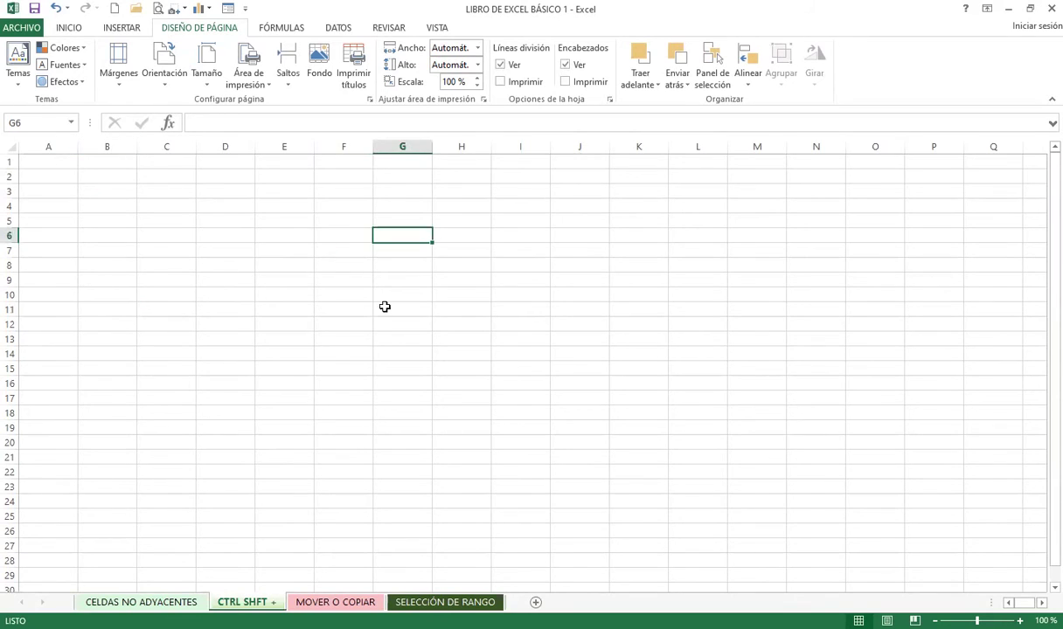
{"action": "left_click", "coordinate": [39, 174]}
{"action": "left_click", "coordinate": [519, 248]}
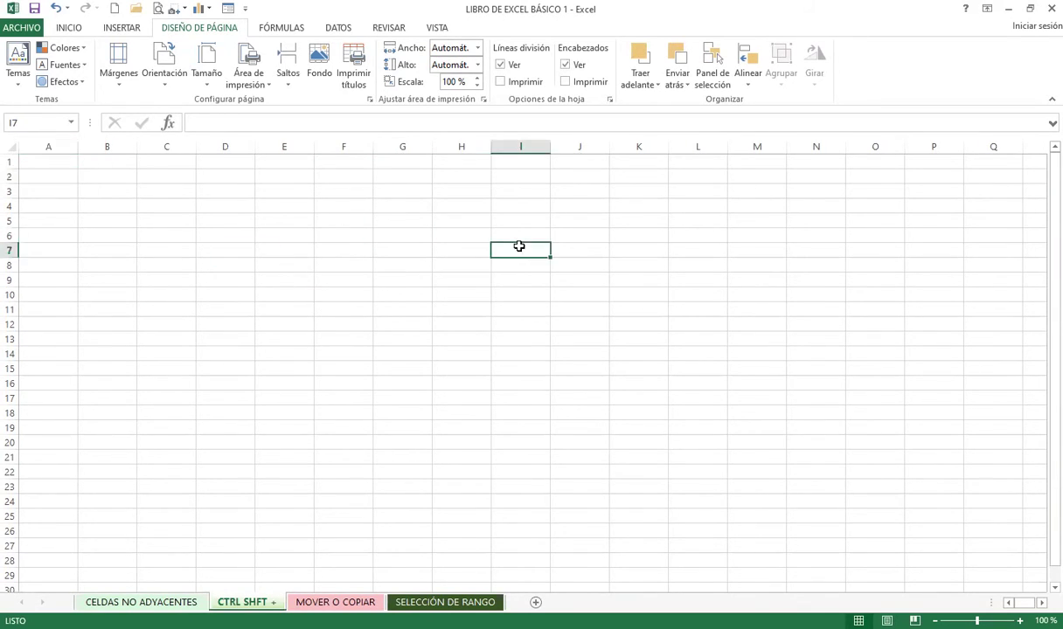
- Copy the entire CELDAS NO ADYACENTES sheet and move to the CTRL SHFT + sheet
{"action": "left_click", "coordinate": [142, 602]}
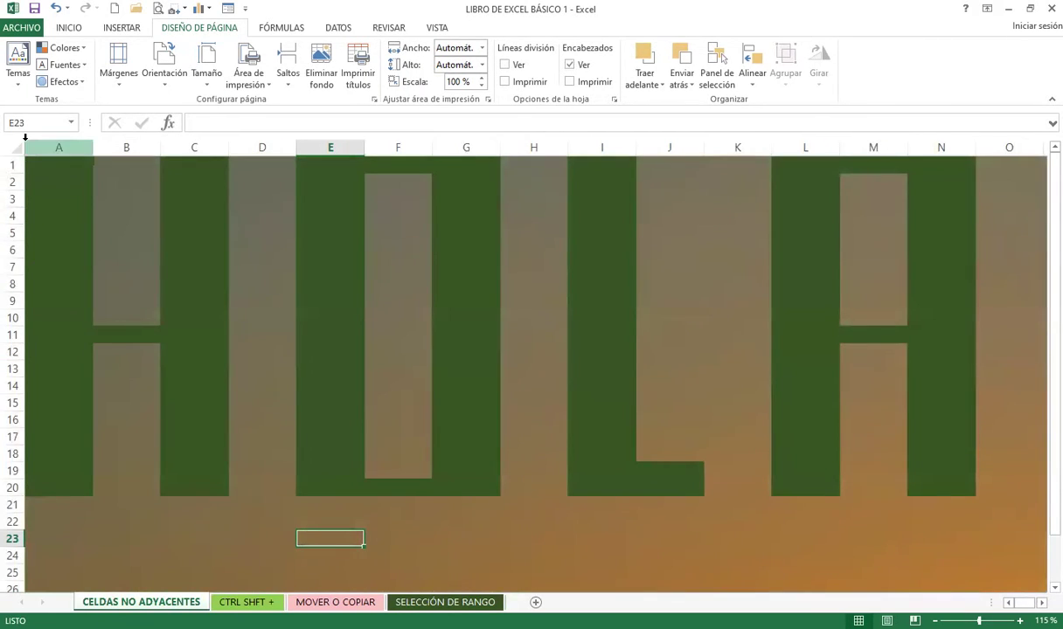
{"action": "left_click", "coordinate": [23, 150]}
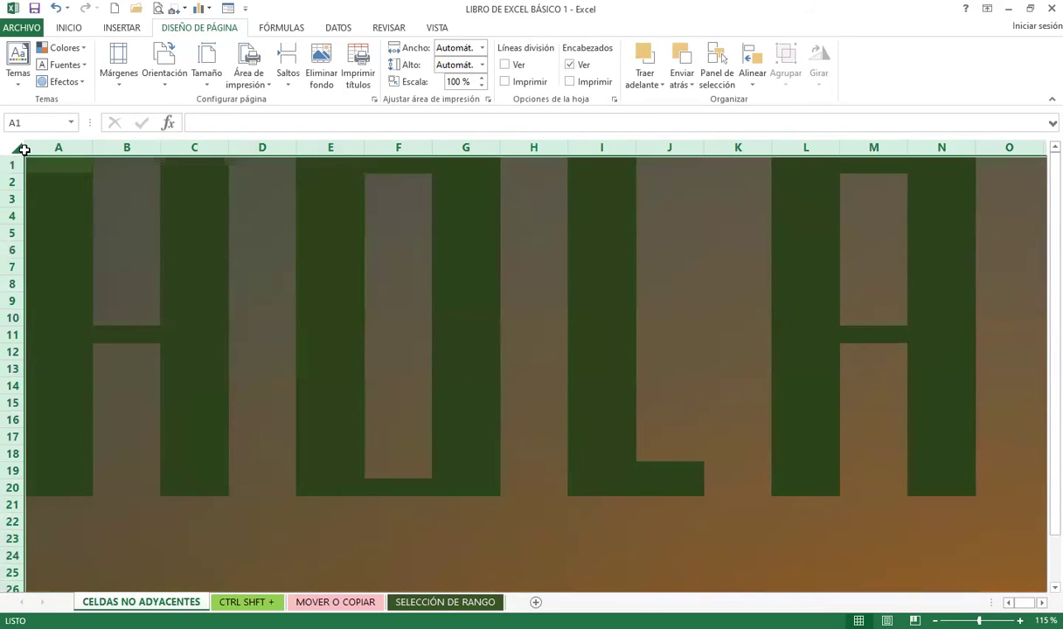
{"action": "left_click", "coordinate": [62, 26]}
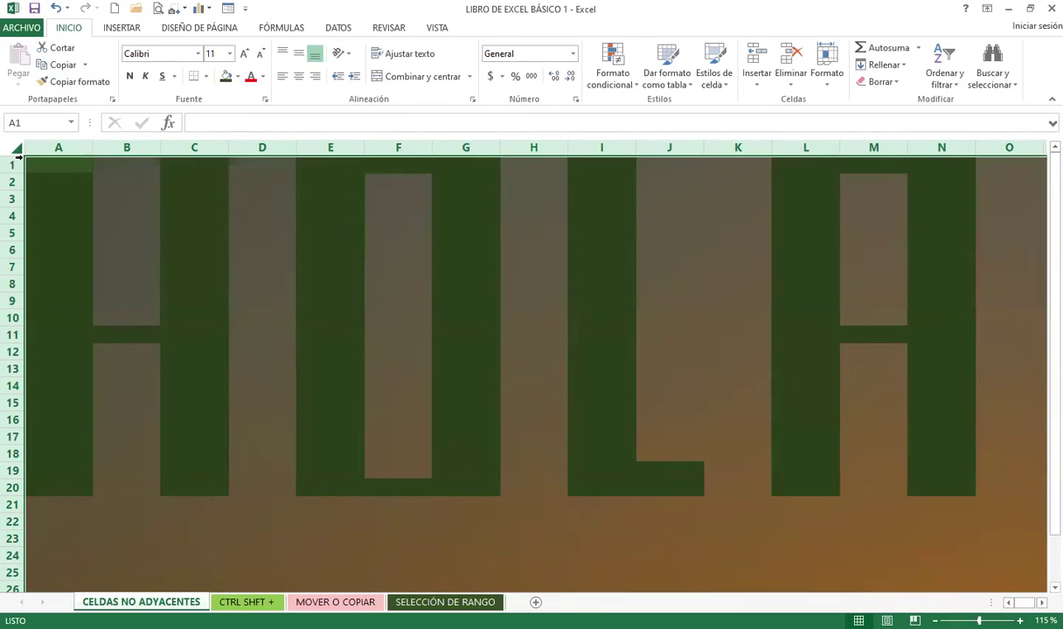
{"action": "left_click", "coordinate": [61, 65]}
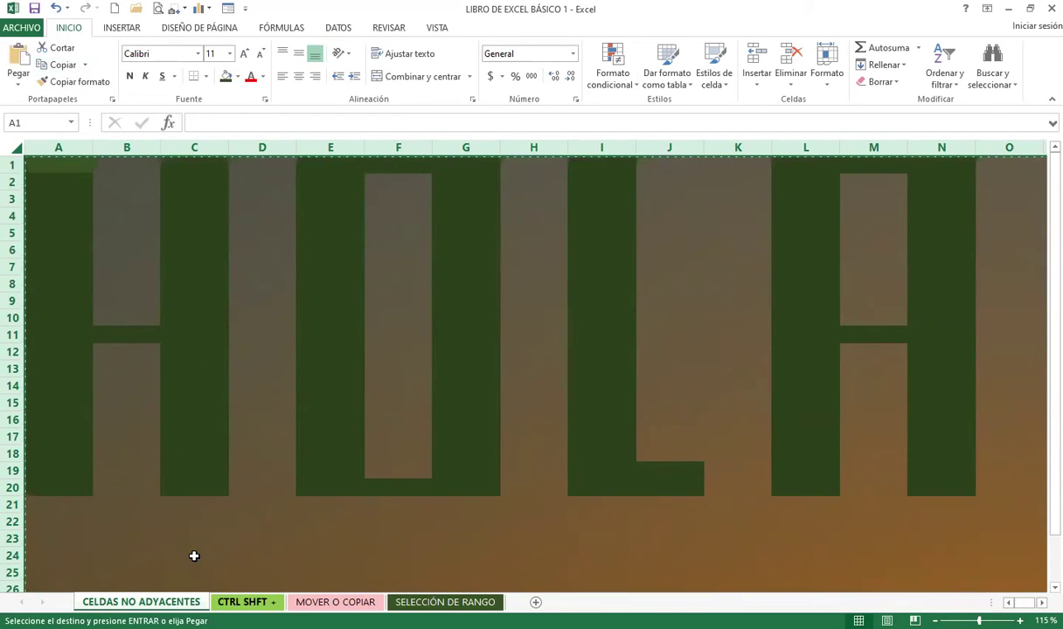
{"action": "key", "text": "ctrl+Page_Down"}
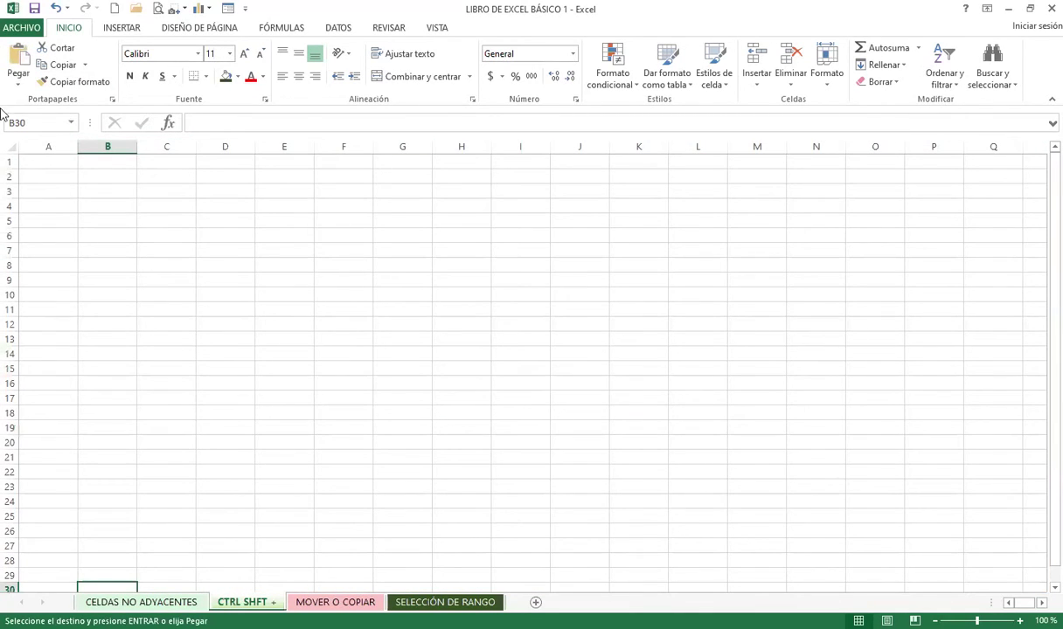
- Paste the copied cells over the whole CTRL SHFT + sheet, then return and cancel the copy
{"action": "left_click", "coordinate": [14, 151]}
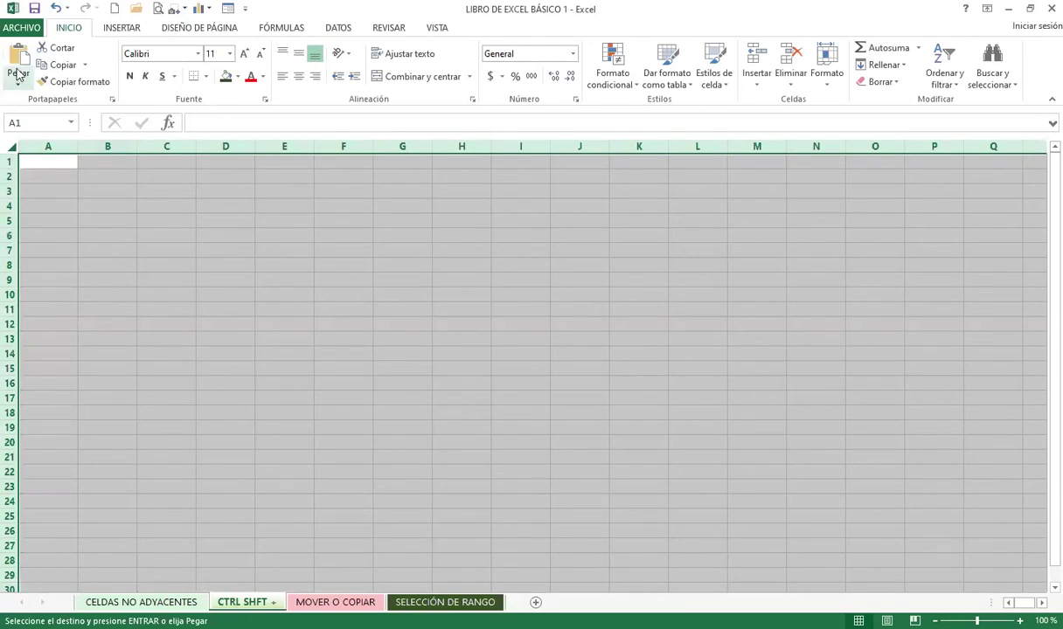
{"action": "left_click", "coordinate": [19, 58]}
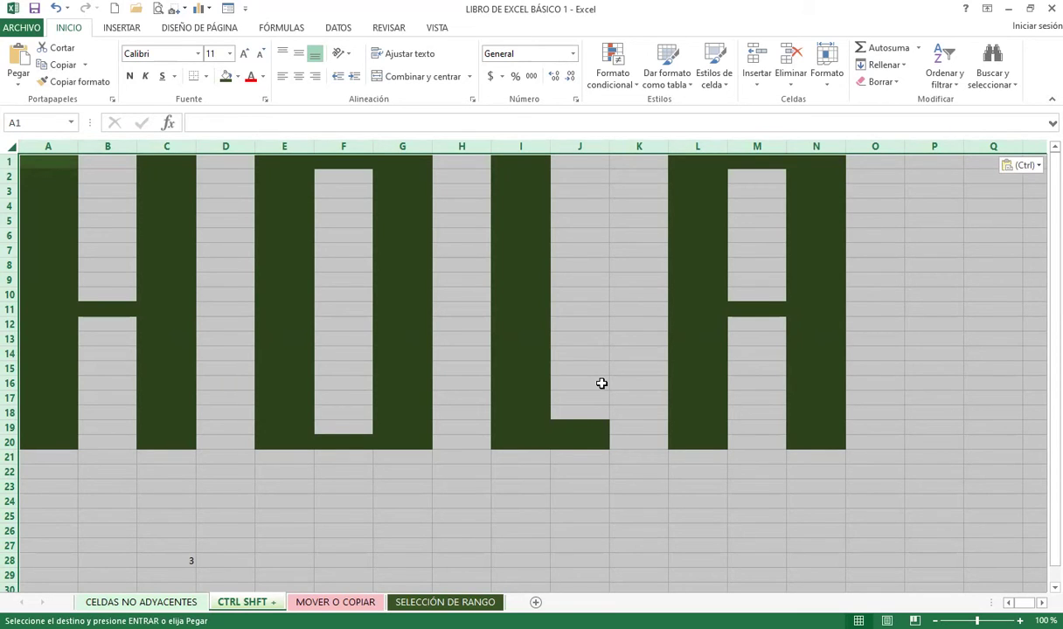
{"action": "left_click", "coordinate": [141, 602]}
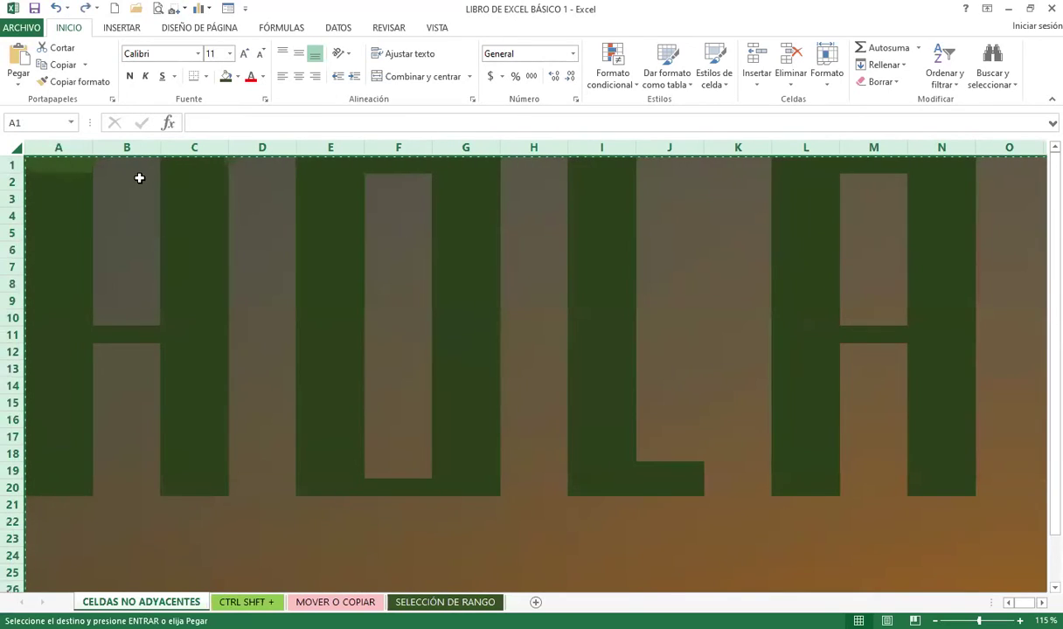
{"action": "key", "text": "Escape"}
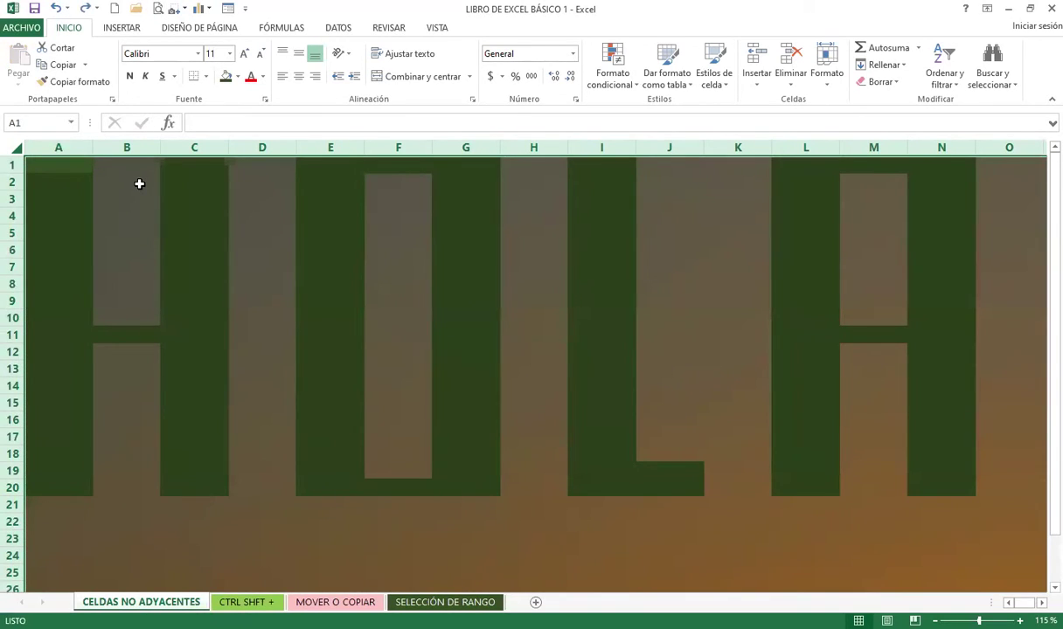
- Copy the HOLA sheet again and paste it at A1 of CTRL SHFT +
{"action": "key", "text": "ctrl+c"}
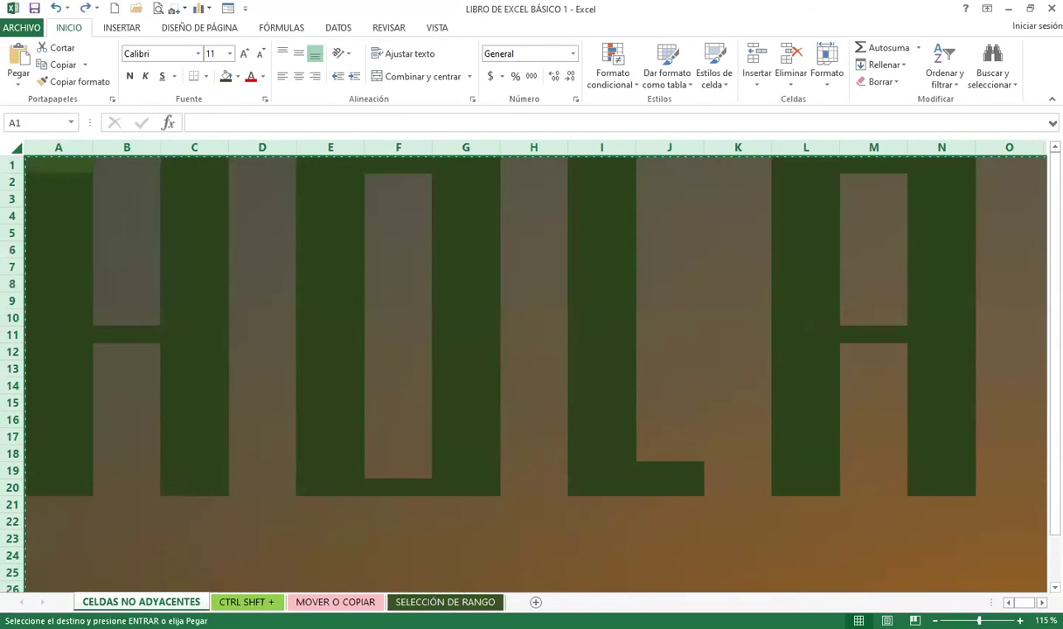
{"action": "left_click", "coordinate": [246, 603]}
{"action": "left_click", "coordinate": [50, 160]}
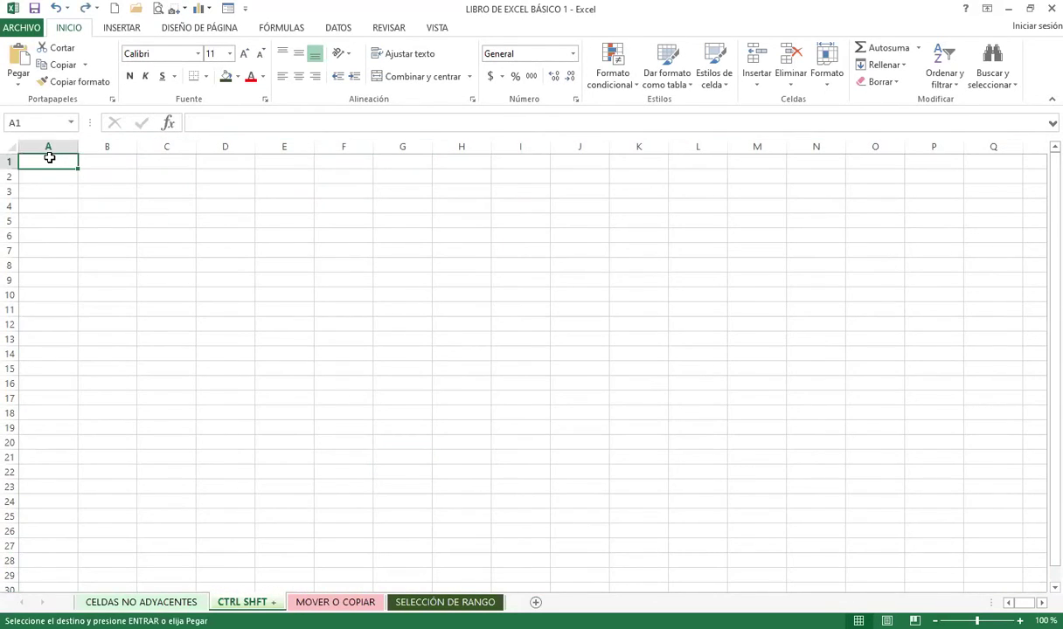
{"action": "key", "text": "ctrl+v"}
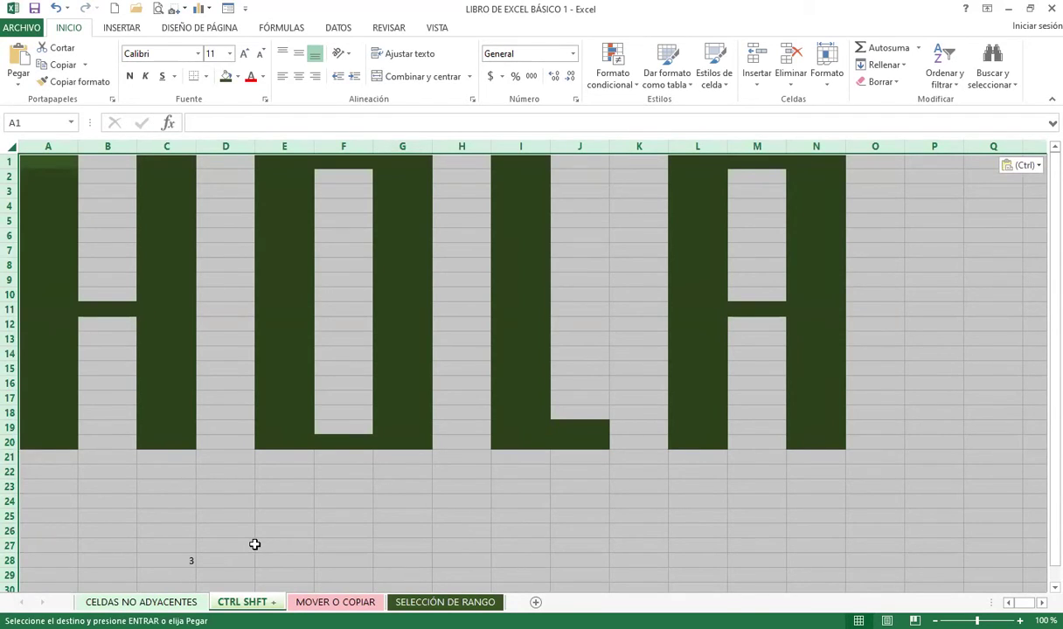
{"action": "left_click", "coordinate": [225, 501]}
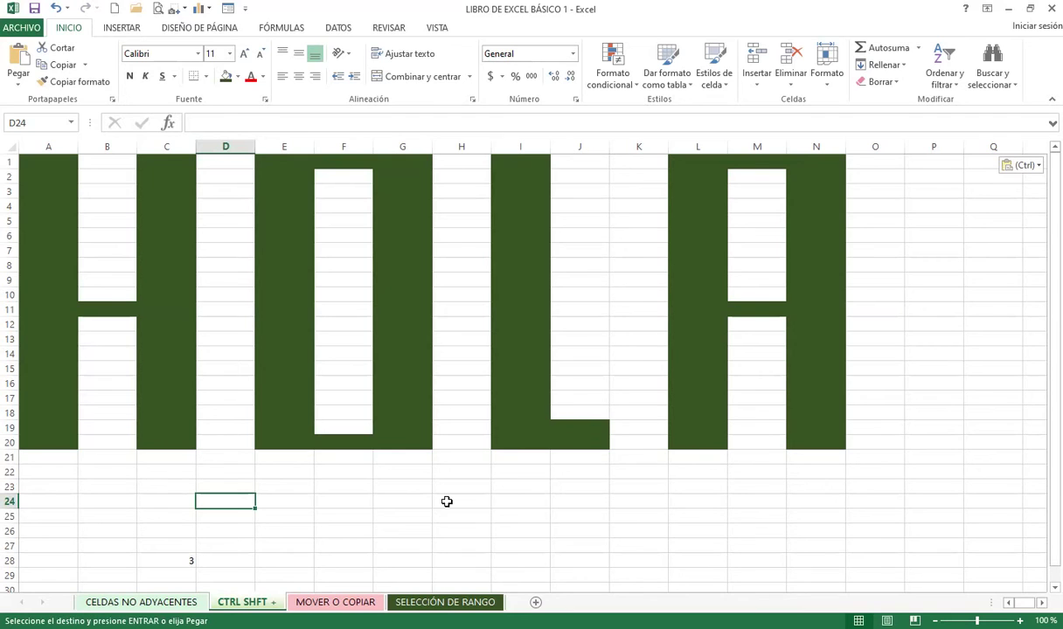
- Return to CELDAS NO ADYACENTES, clear the selection and cancel the pending copy
{"action": "left_click", "coordinate": [141, 602]}
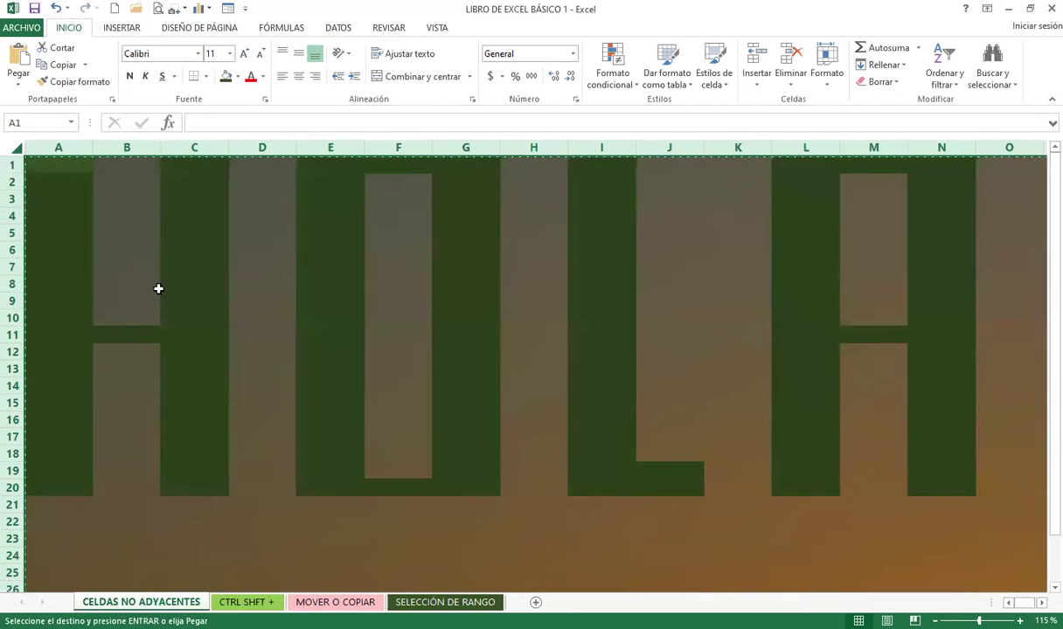
{"action": "left_click", "coordinate": [522, 543]}
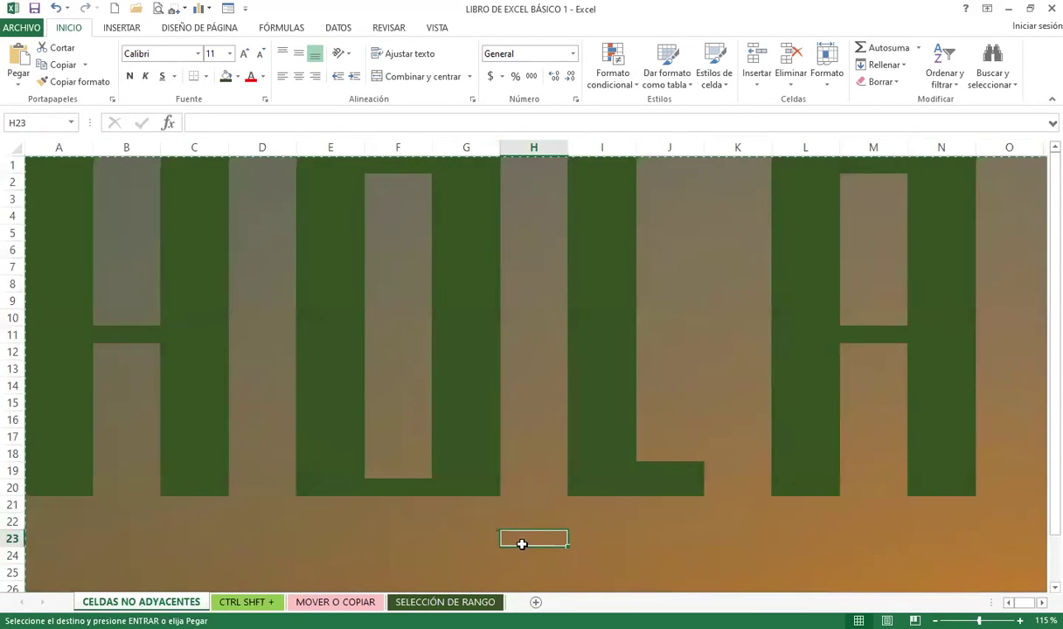
{"action": "key", "text": "Escape"}
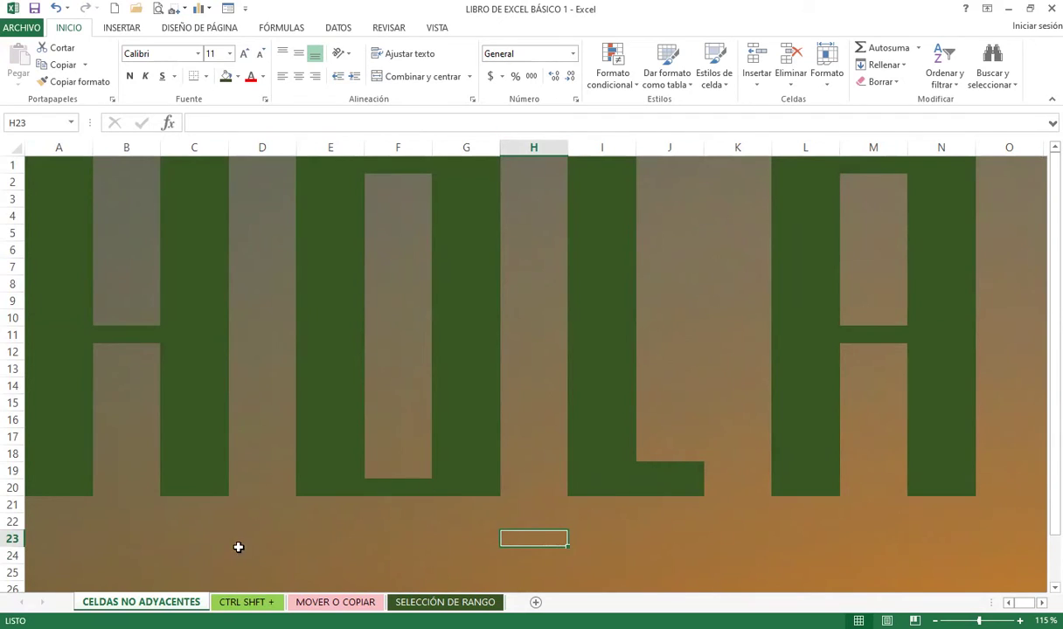
{"action": "right_click", "coordinate": [148, 599]}
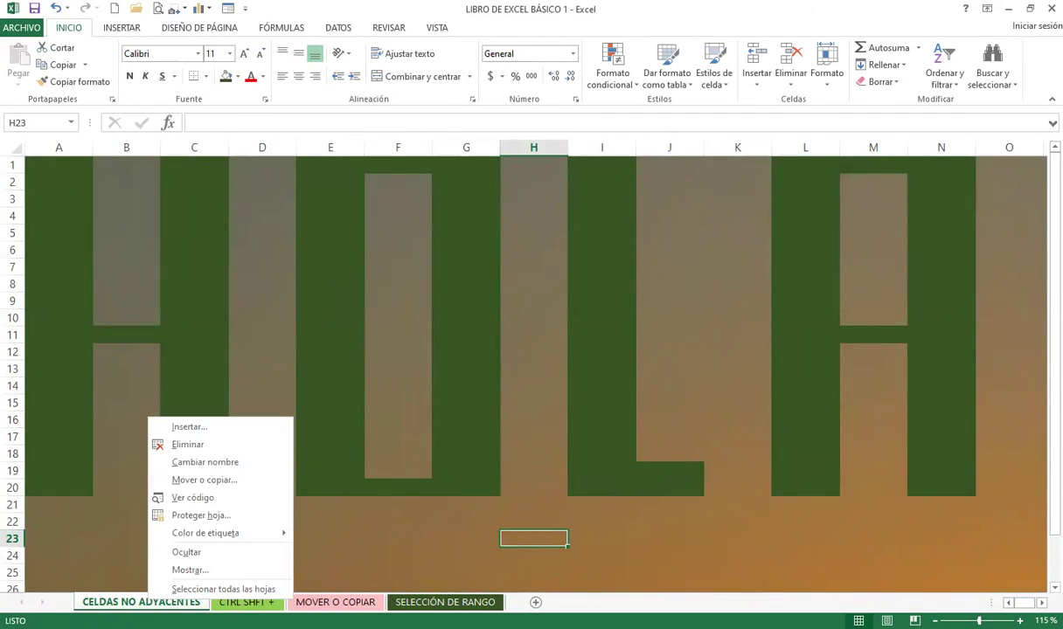
- Copy CELDAS NO ADYACENTES via Mover o copiar with (mover al final) and Crear una copia
{"action": "left_click", "coordinate": [191, 486]}
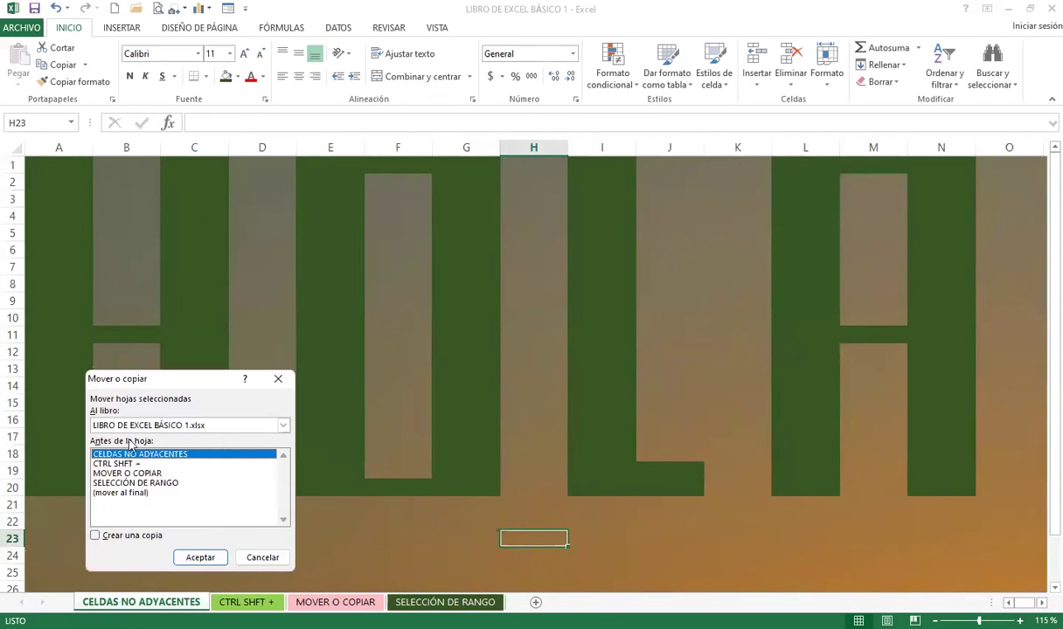
{"action": "left_click", "coordinate": [119, 495]}
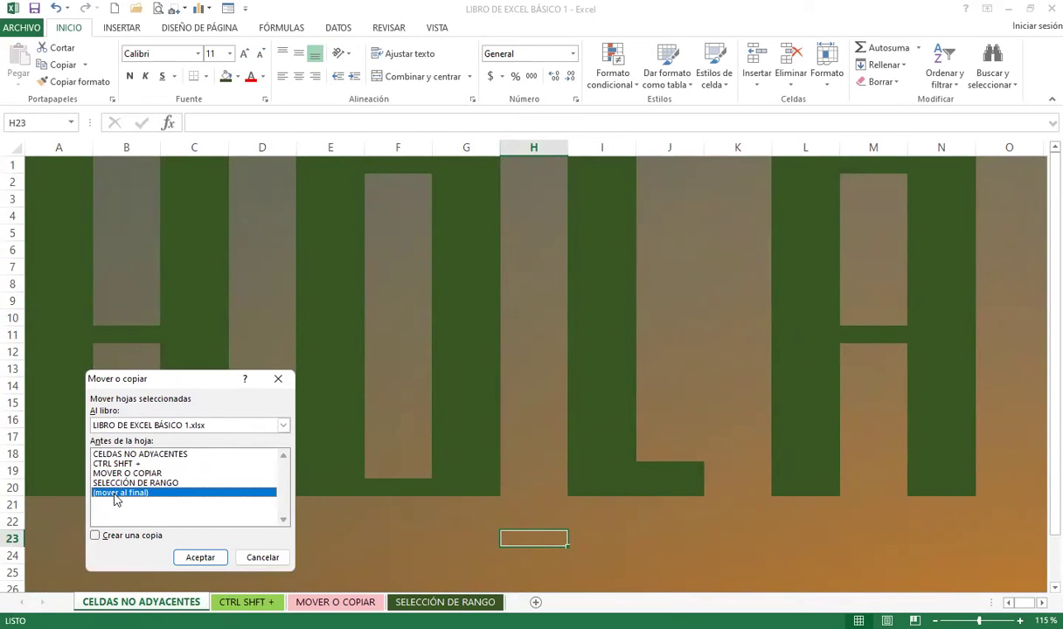
{"action": "left_click", "coordinate": [95, 535]}
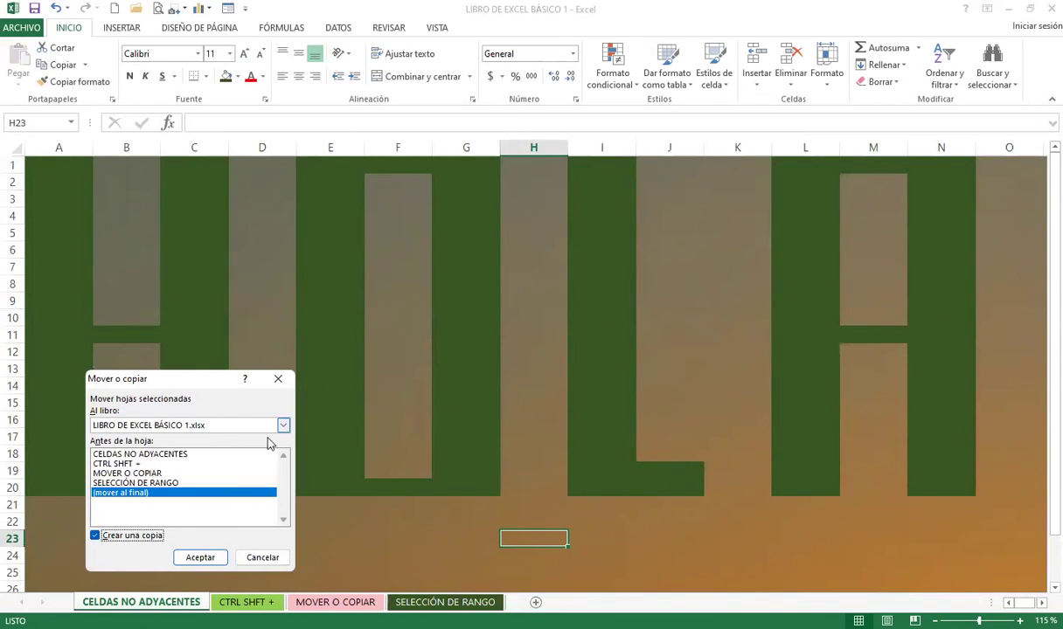
{"action": "left_click", "coordinate": [200, 558]}
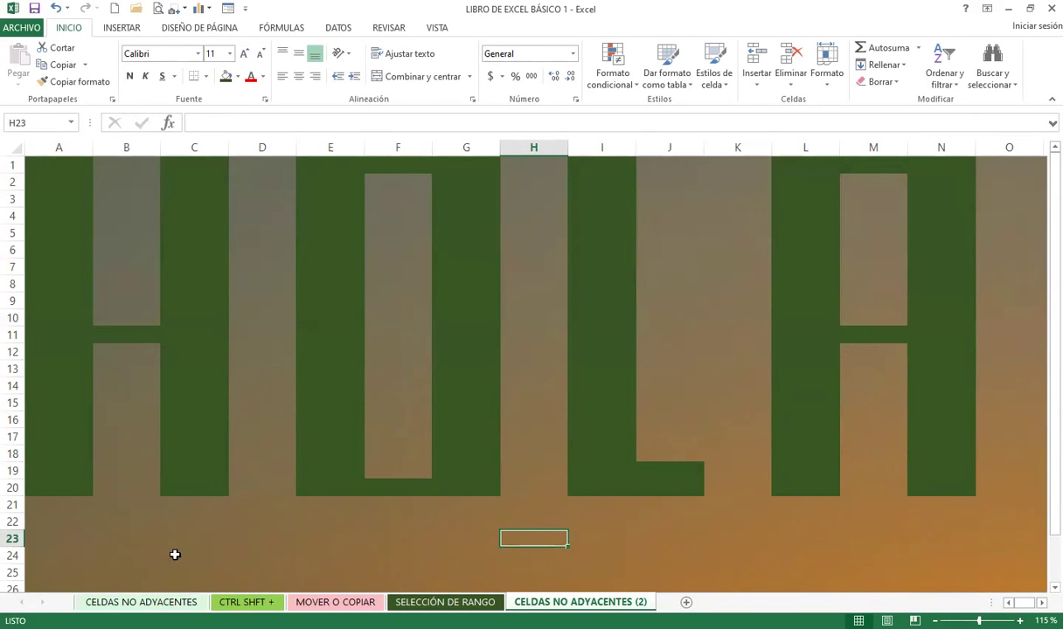
{"action": "left_click", "coordinate": [141, 603]}
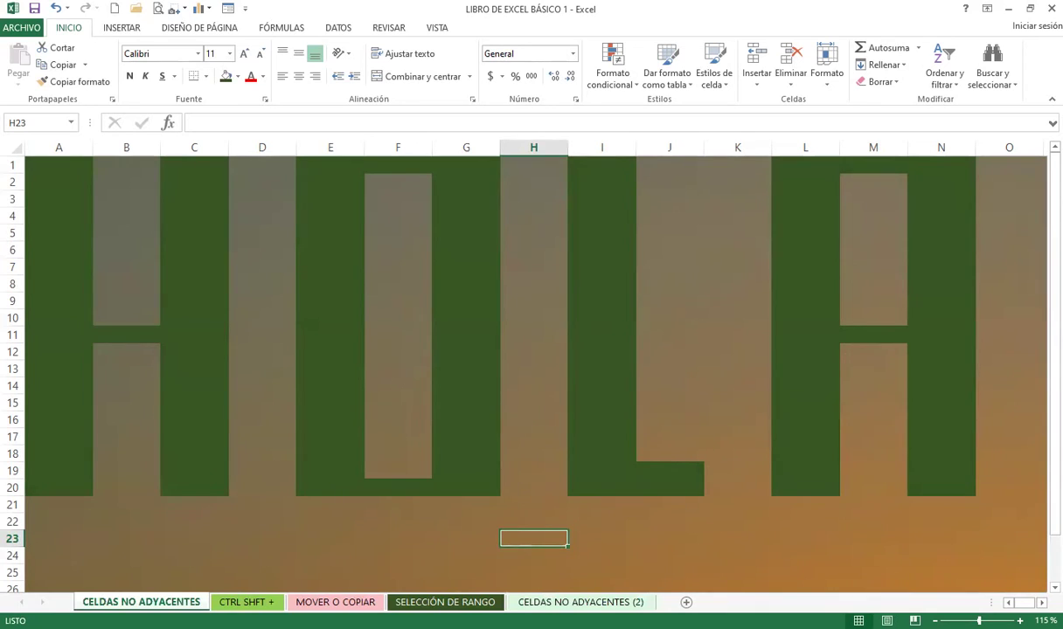
{"action": "left_click", "coordinate": [168, 541]}
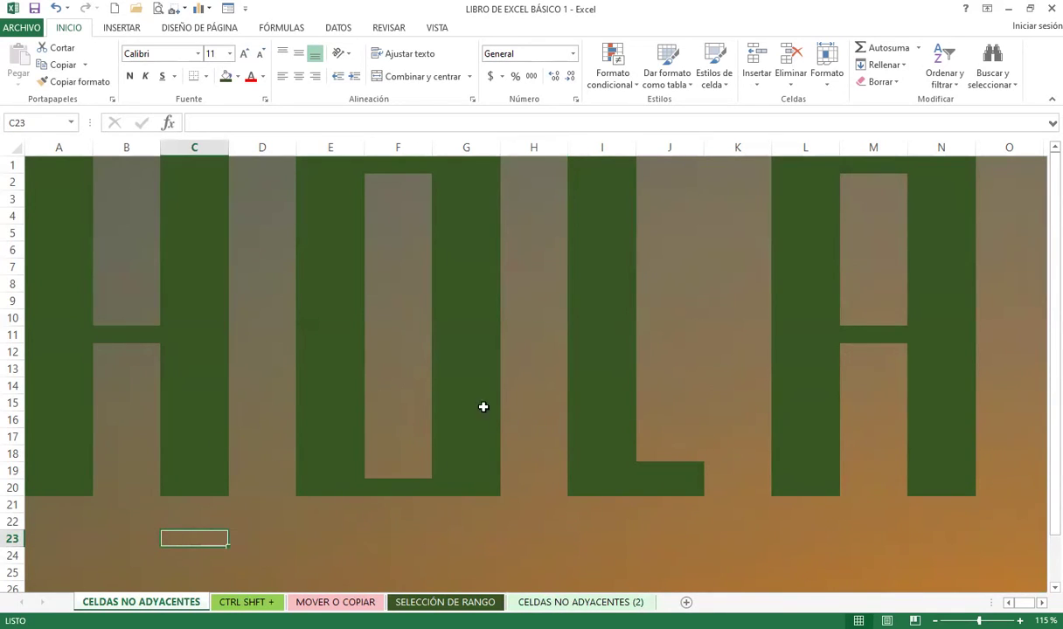
{"action": "left_click", "coordinate": [580, 603]}
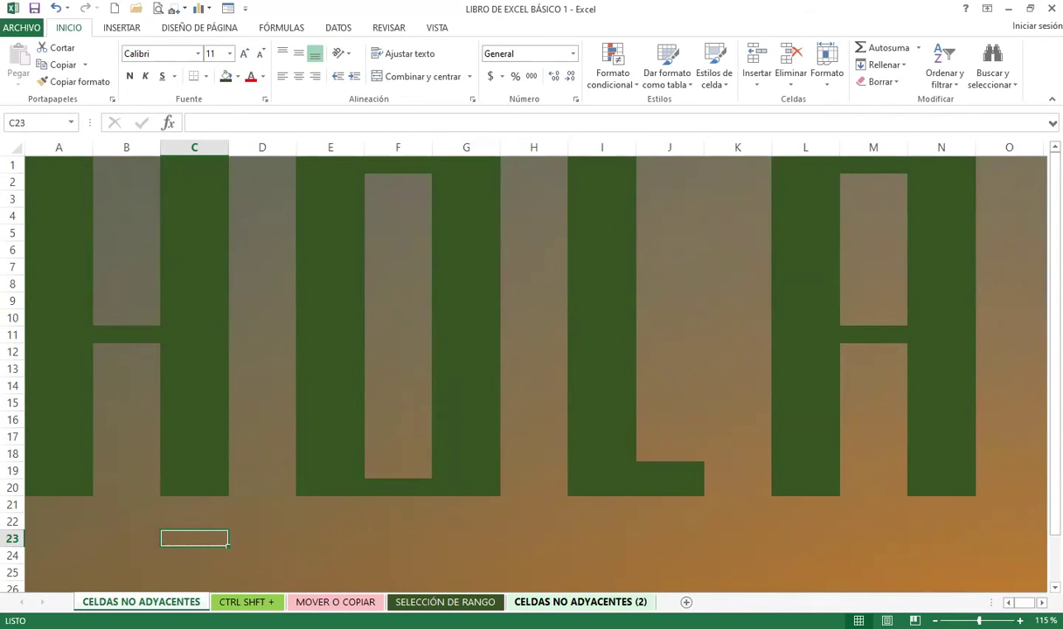
{"action": "key", "text": "ctrl+Page_Up"}
{"action": "key", "text": "ctrl+Page_Up"}
{"action": "key", "text": "ctrl+Page_Up"}
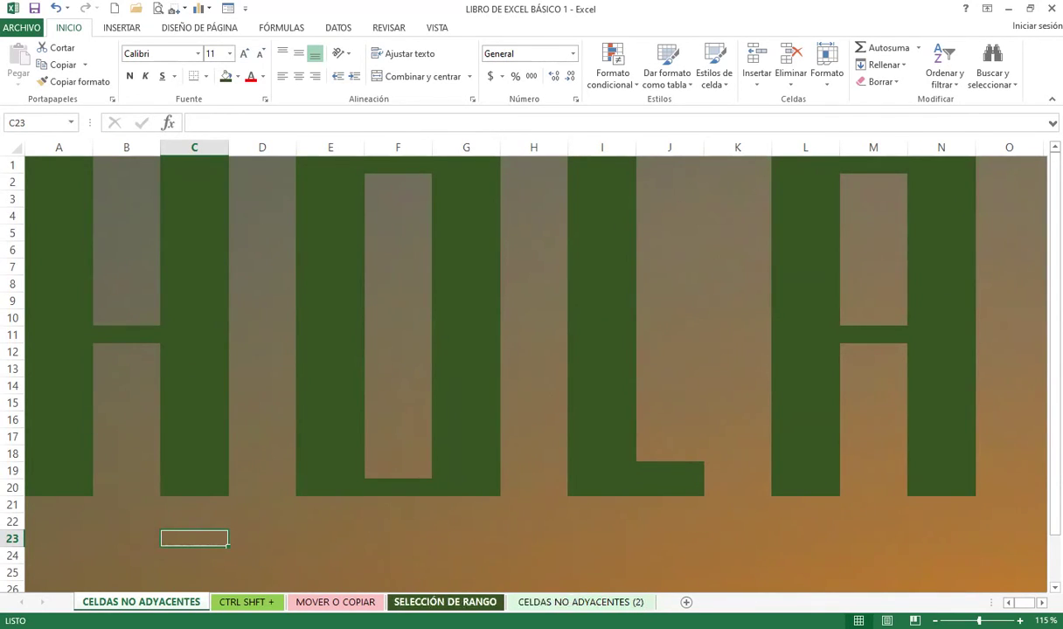
{"action": "key", "text": "ctrl+Page_Down"}
{"action": "key", "text": "ctrl+Page_Down"}
{"action": "key", "text": "ctrl+Page_Down"}
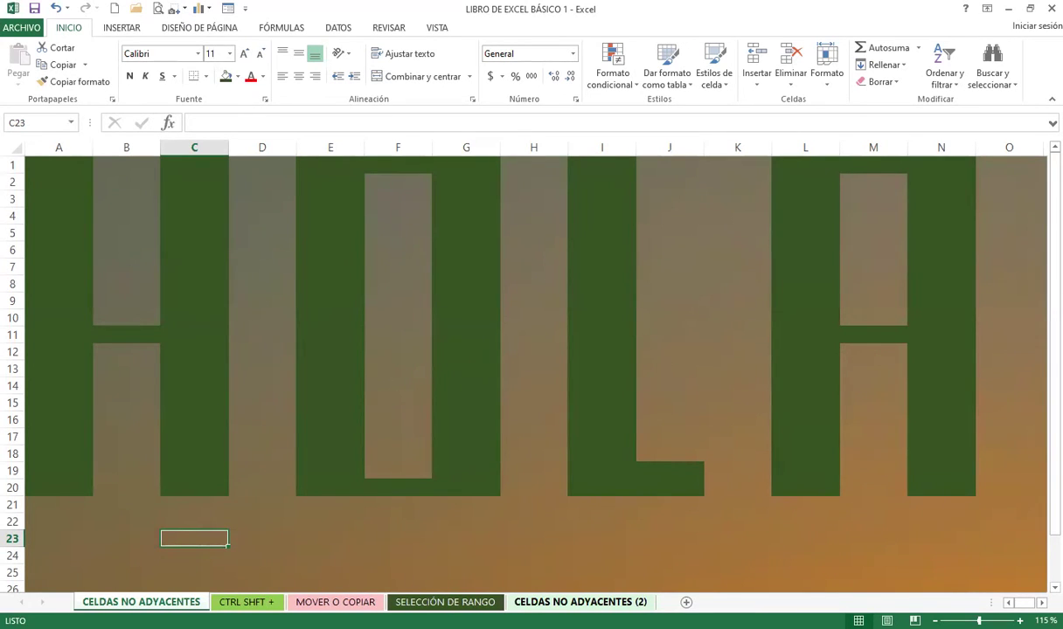
{"action": "key", "text": "ctrl+Page_Up"}
{"action": "key", "text": "ctrl+Page_Up"}
{"action": "key", "text": "ctrl+Page_Up"}
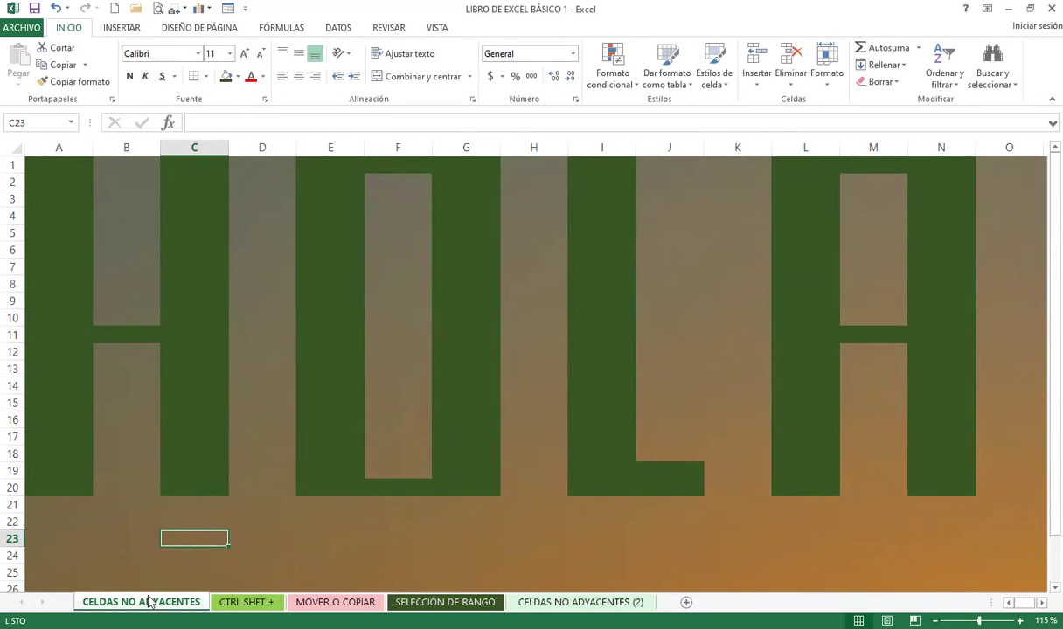
{"action": "left_click", "coordinate": [560, 598]}
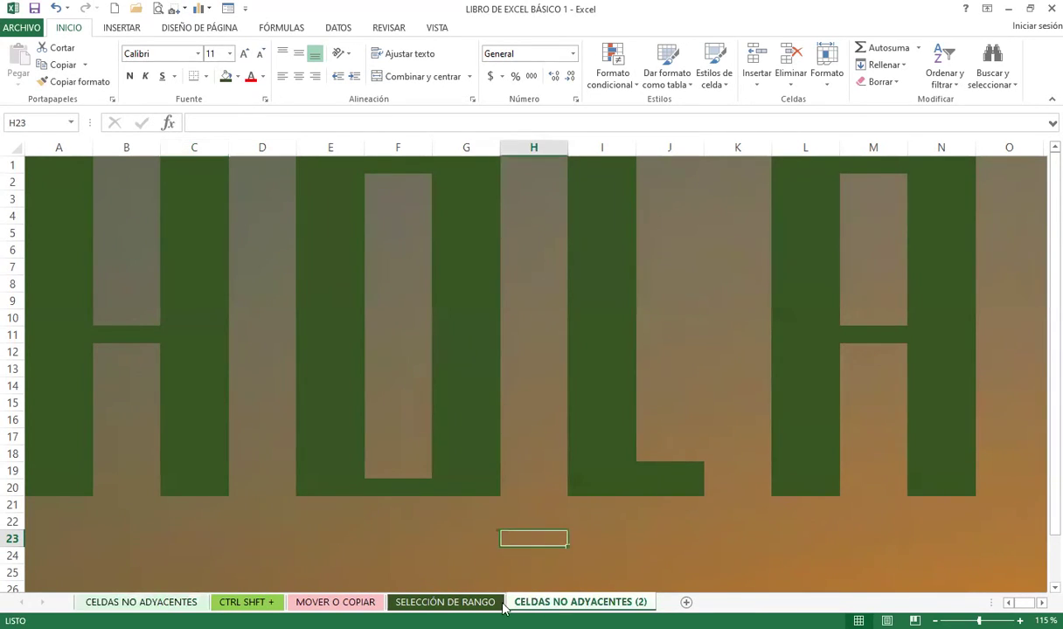
{"action": "left_click", "coordinate": [167, 603]}
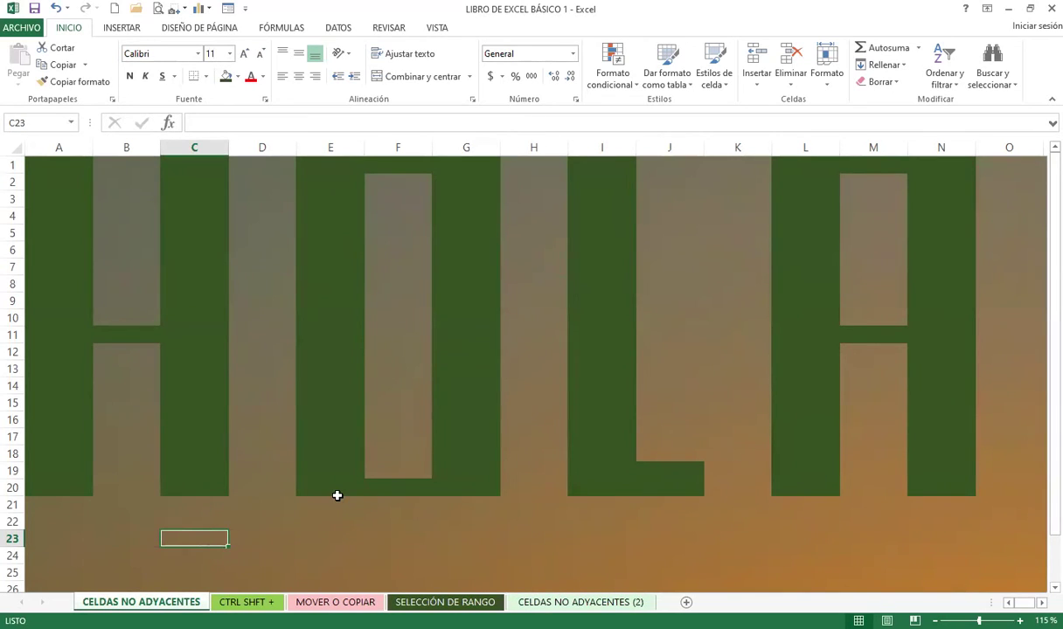
{"action": "left_click", "coordinate": [560, 603]}
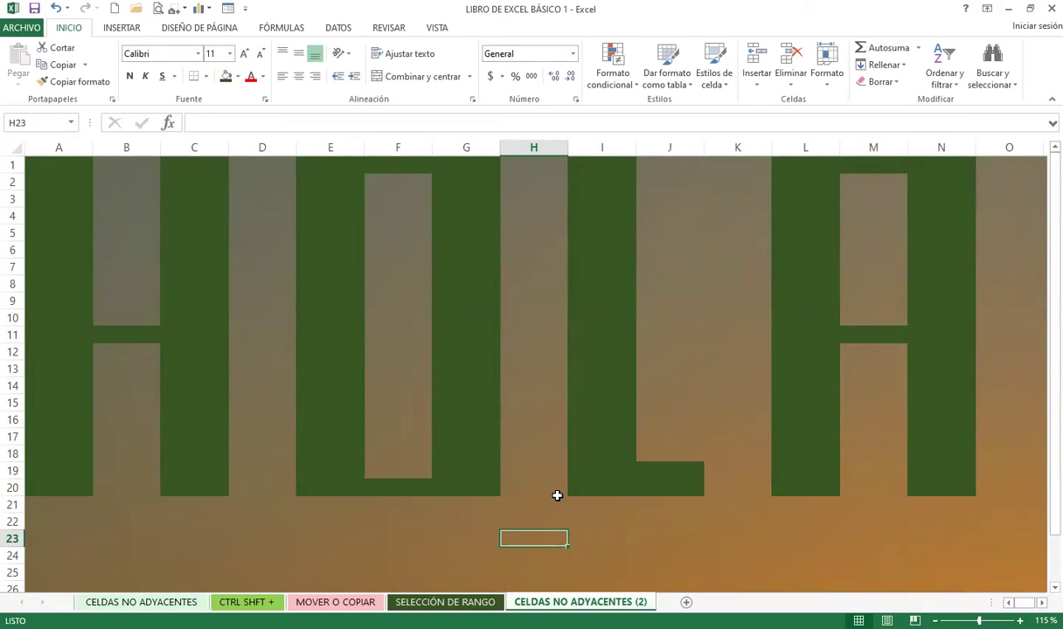
{"action": "left_click", "coordinate": [246, 603]}
- Hide the row and column headings on the CTRL SHFT + sheet
{"action": "left_click", "coordinate": [385, 458]}
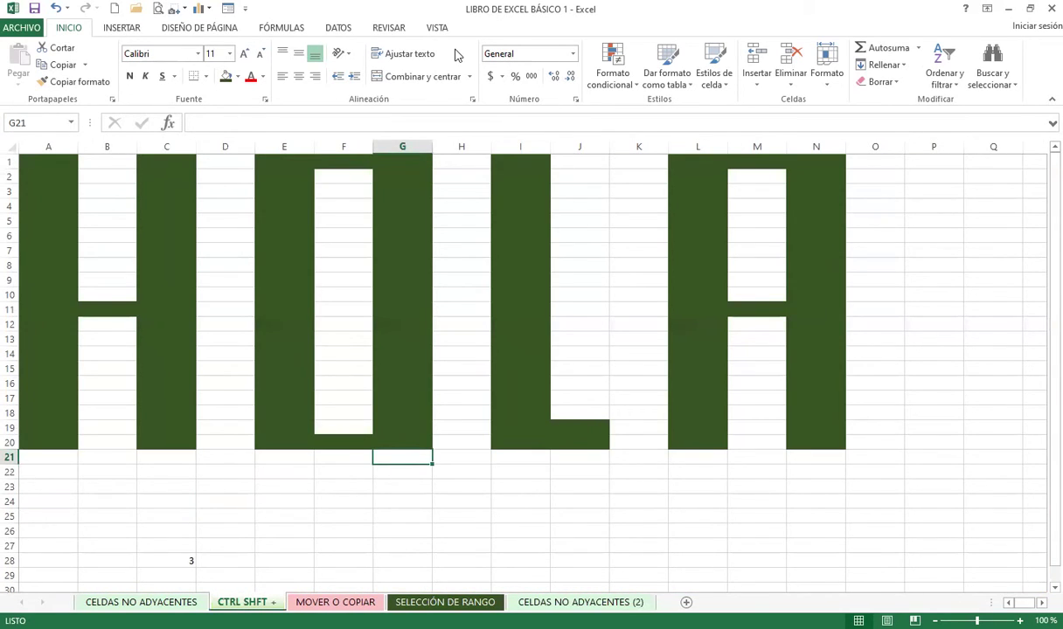
{"action": "left_click", "coordinate": [437, 27]}
{"action": "left_click", "coordinate": [286, 76]}
- Set a Bing 'Playa' beach photo as the sheet background behind HOLA
{"action": "left_click", "coordinate": [377, 498]}
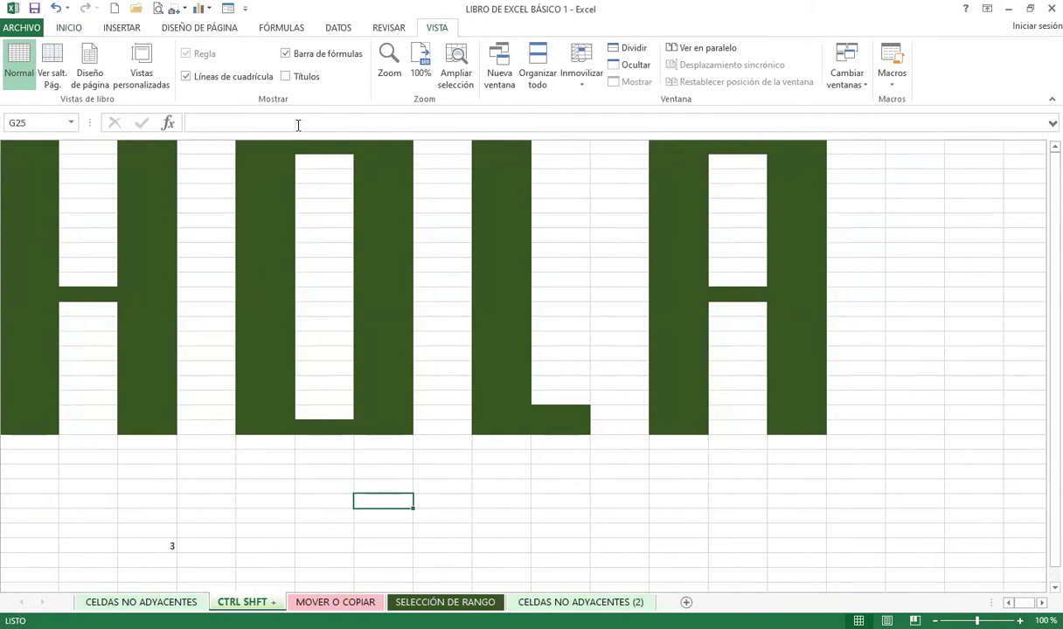
{"action": "left_click", "coordinate": [188, 28]}
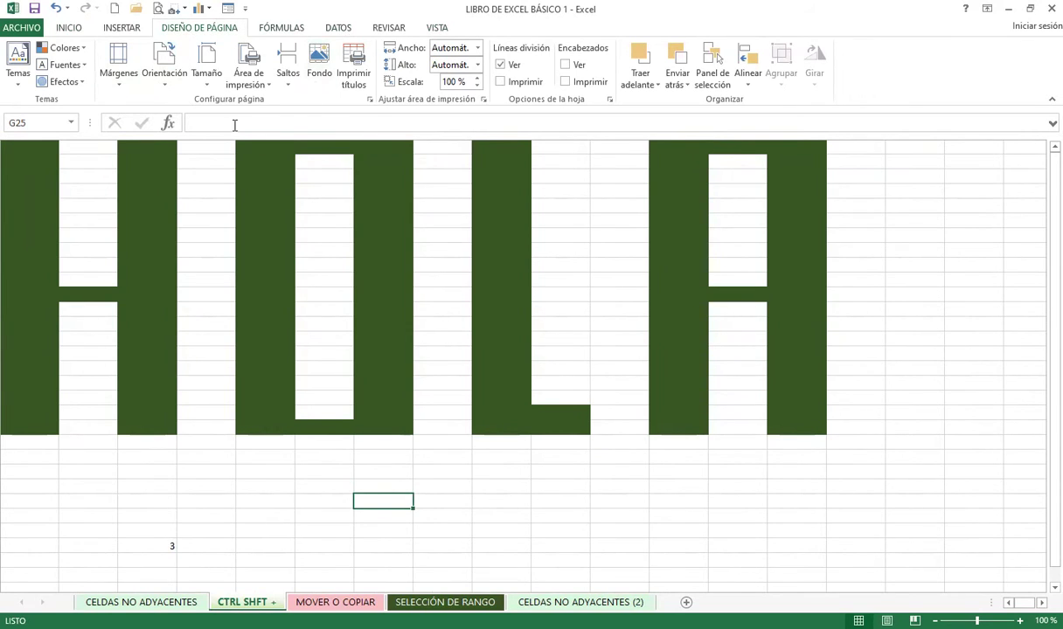
{"action": "left_click", "coordinate": [319, 56]}
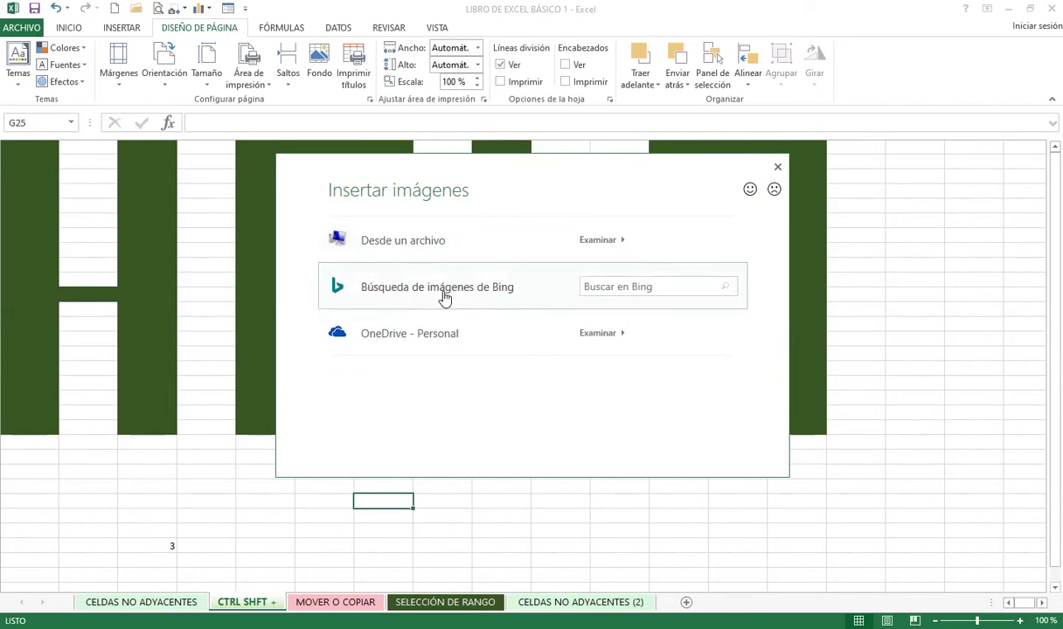
{"action": "left_click", "coordinate": [621, 289]}
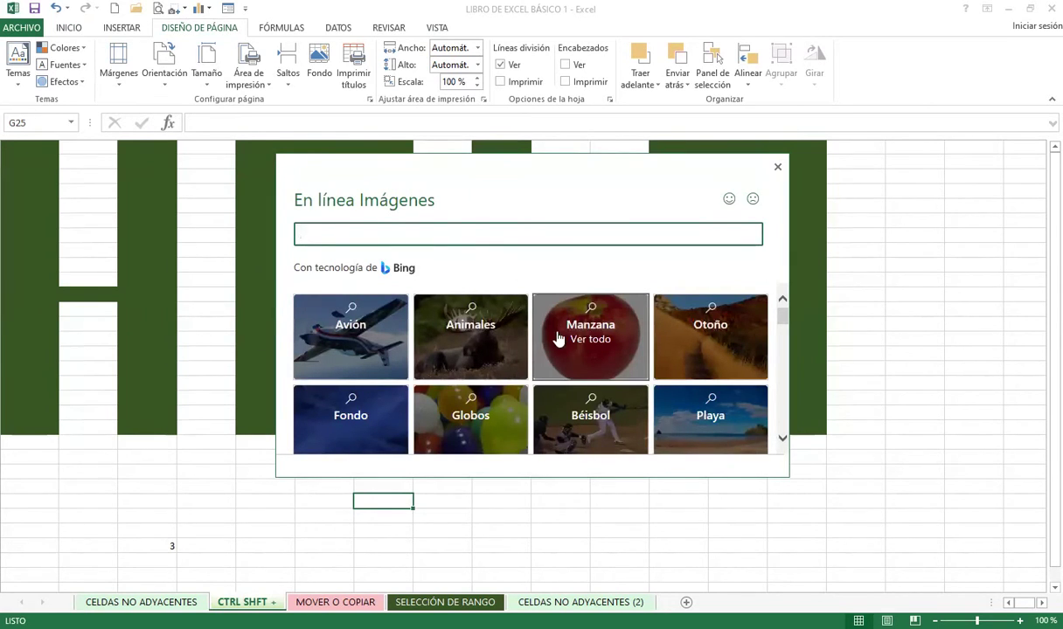
{"action": "scroll", "coordinate": [558, 339], "scroll_direction": "down", "scroll_amount": 2}
{"action": "left_click", "coordinate": [706, 370]}
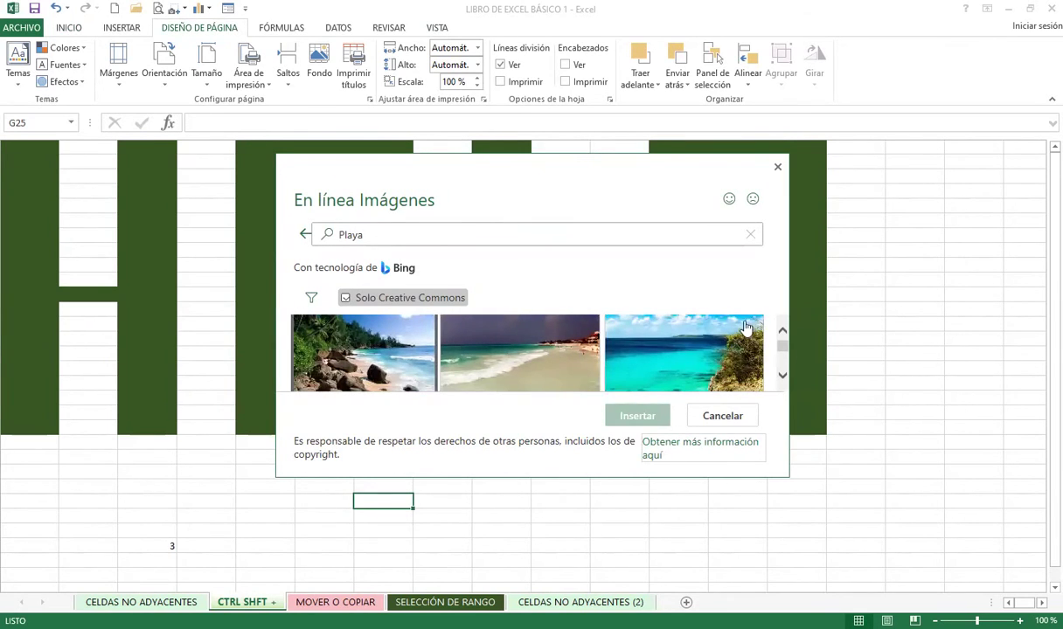
{"action": "scroll", "coordinate": [523, 369], "scroll_direction": "down", "scroll_amount": 2}
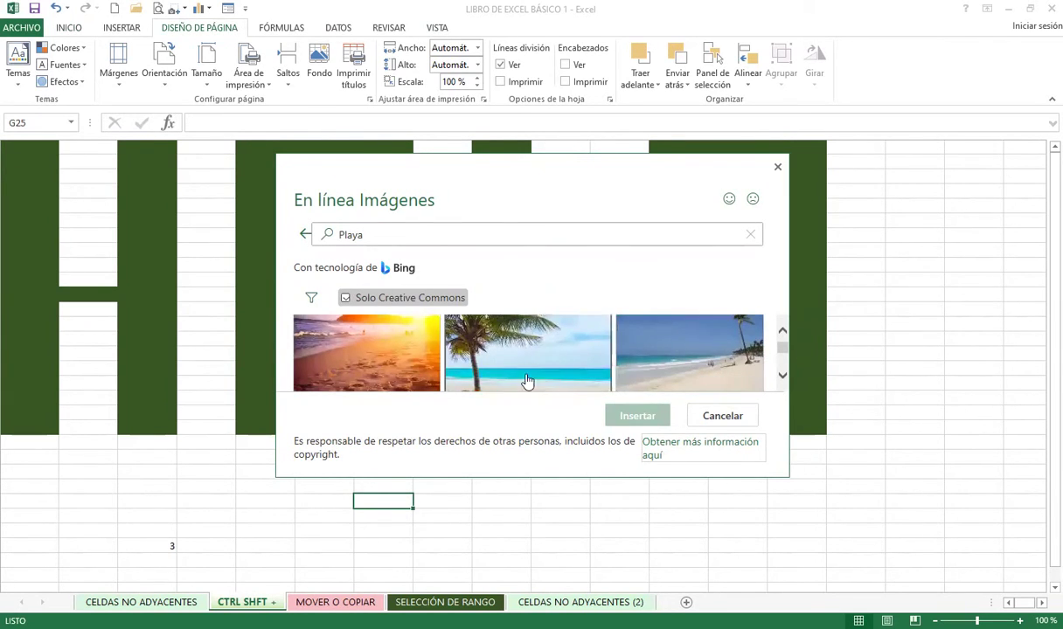
{"action": "scroll", "coordinate": [396, 373], "scroll_direction": "down", "scroll_amount": 2}
{"action": "scroll", "coordinate": [571, 361], "scroll_direction": "down", "scroll_amount": 2}
{"action": "scroll", "coordinate": [549, 364], "scroll_direction": "down", "scroll_amount": 1}
{"action": "scroll", "coordinate": [549, 371], "scroll_direction": "down", "scroll_amount": 2}
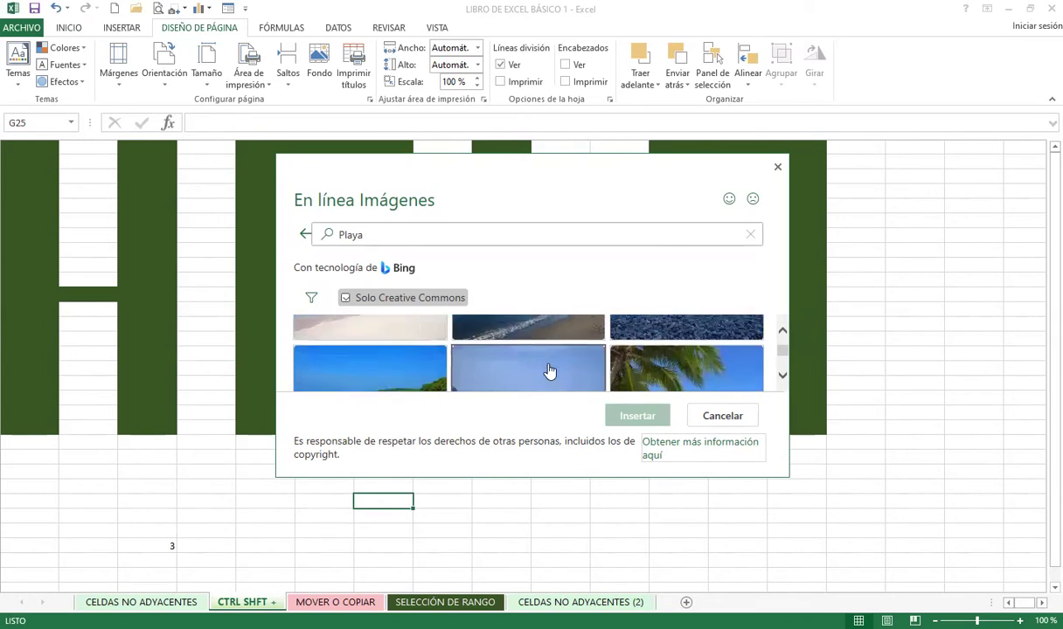
{"action": "left_click", "coordinate": [344, 372]}
{"action": "left_click", "coordinate": [633, 425]}
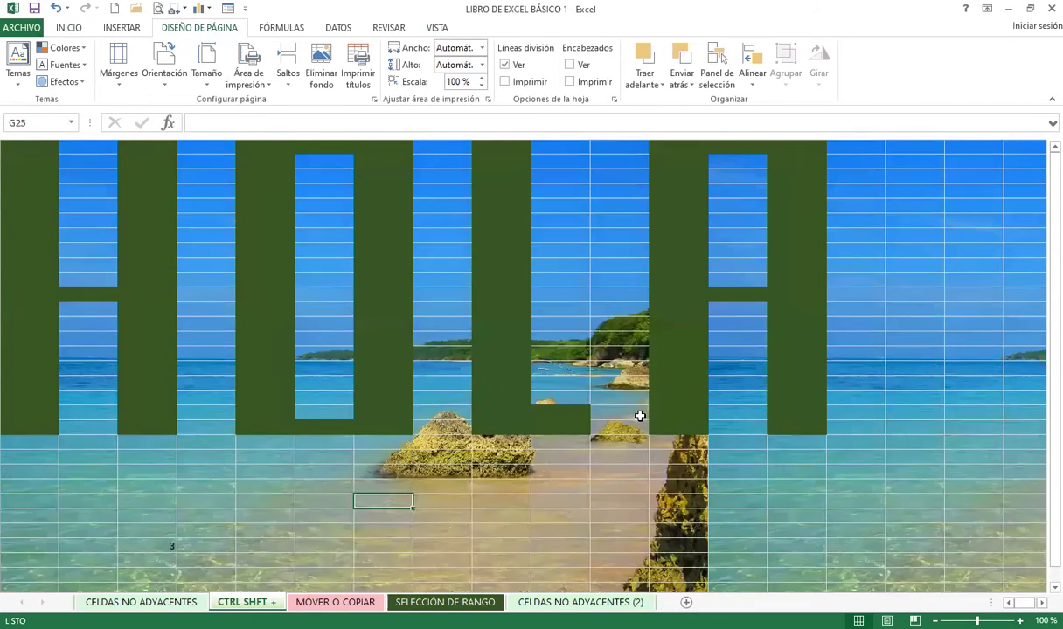
- Hide the sheet gridlines and turn the row and column headings back on
{"action": "left_click", "coordinate": [437, 28]}
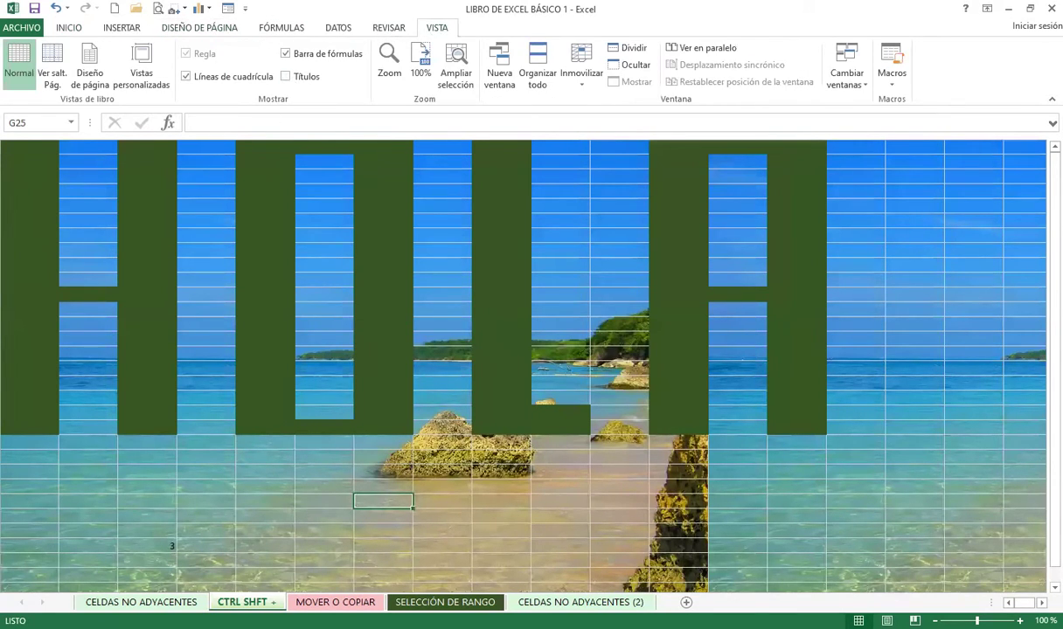
{"action": "left_click", "coordinate": [442, 294]}
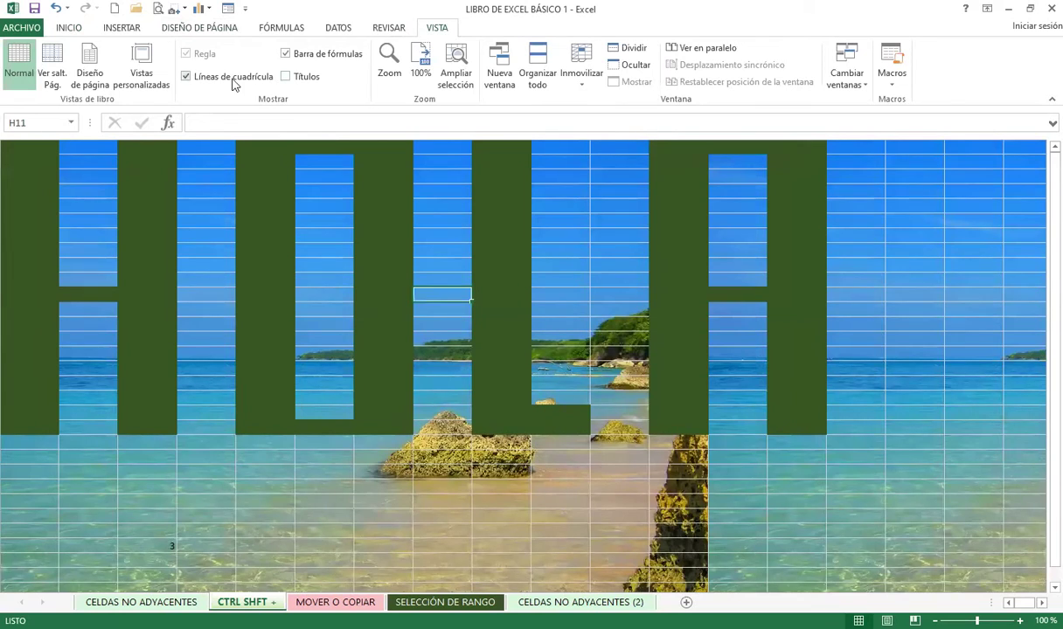
{"action": "left_click", "coordinate": [186, 77]}
{"action": "left_click", "coordinate": [286, 77]}
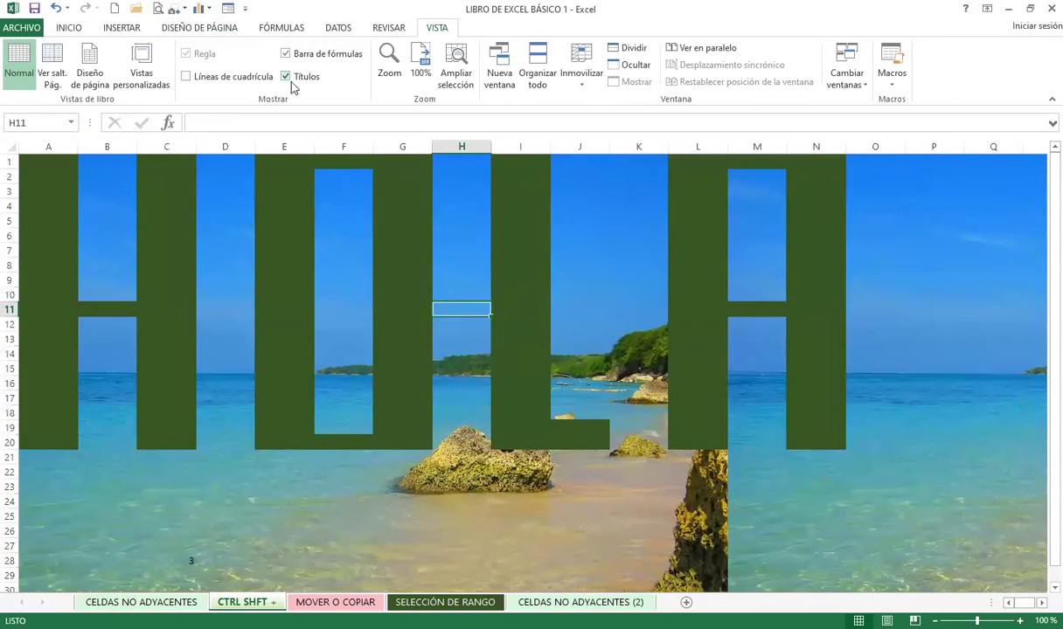
- Open the print preview of the HOLA sheet
{"action": "left_click", "coordinate": [614, 504]}
{"action": "scroll", "coordinate": [581, 472], "scroll_direction": "down", "scroll_amount": 6}
{"action": "scroll", "coordinate": [581, 472], "scroll_direction": "up", "scroll_amount": 6}
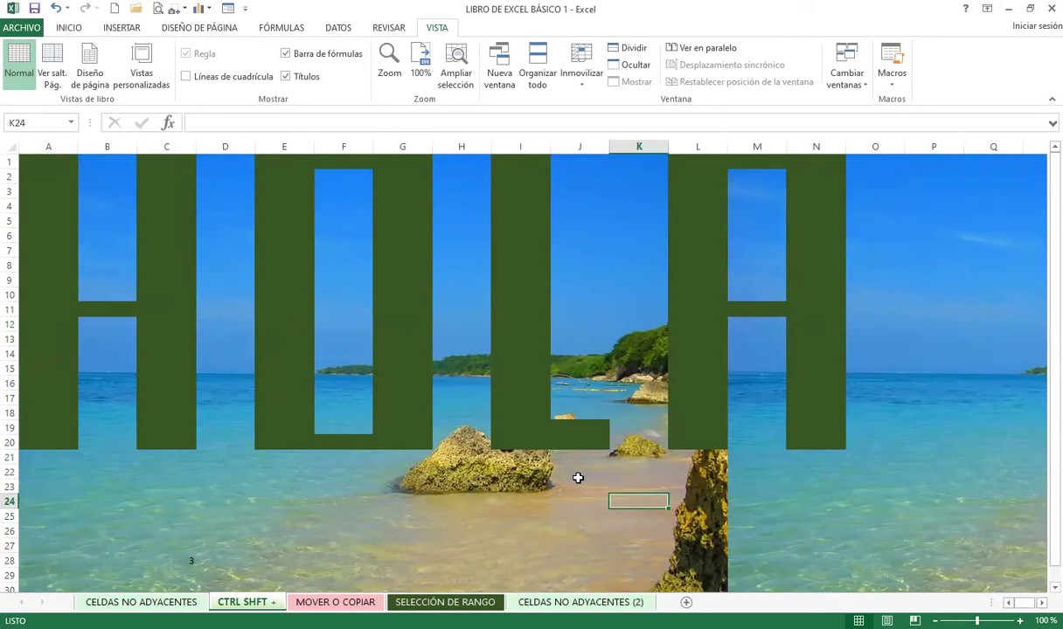
{"action": "left_click", "coordinate": [155, 12]}
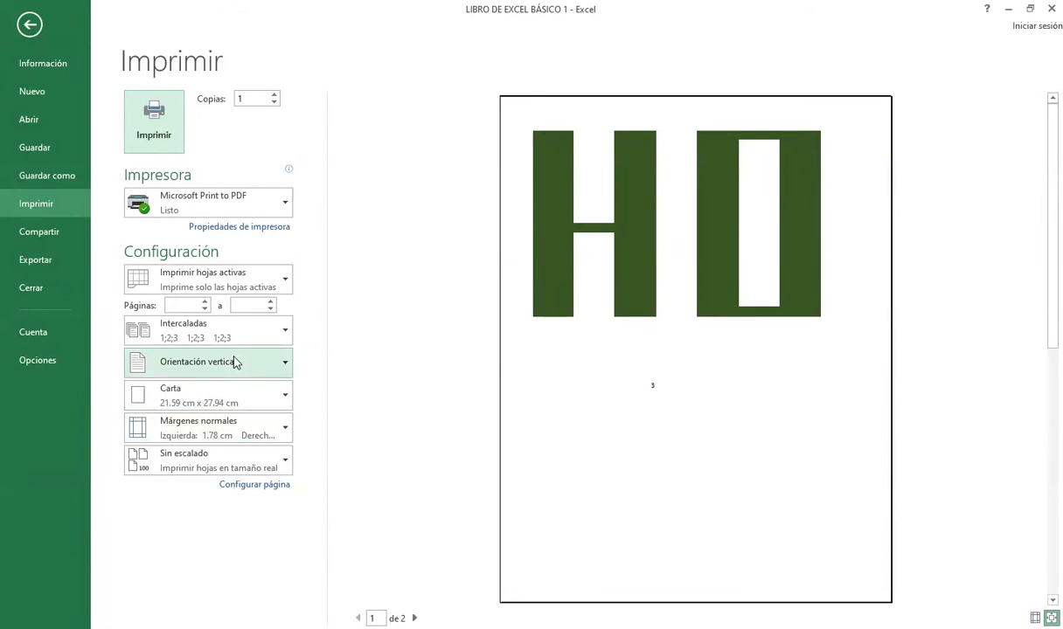
- Set the HOLA sheet to landscape orientation and review it back in normal view
{"action": "left_click", "coordinate": [223, 361]}
{"action": "left_click", "coordinate": [207, 430]}
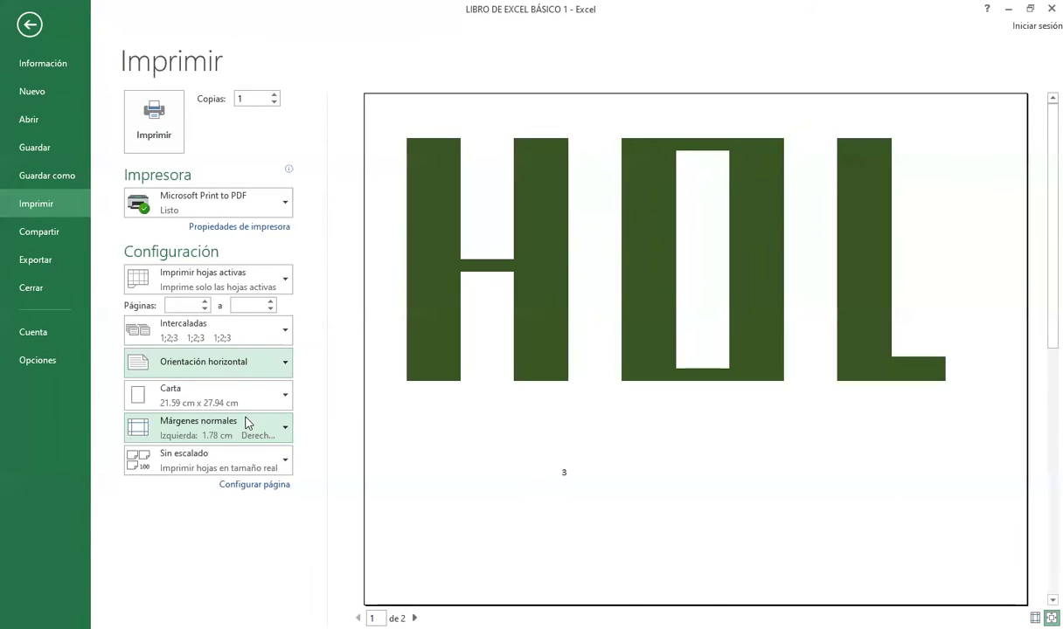
{"action": "left_click", "coordinate": [29, 25]}
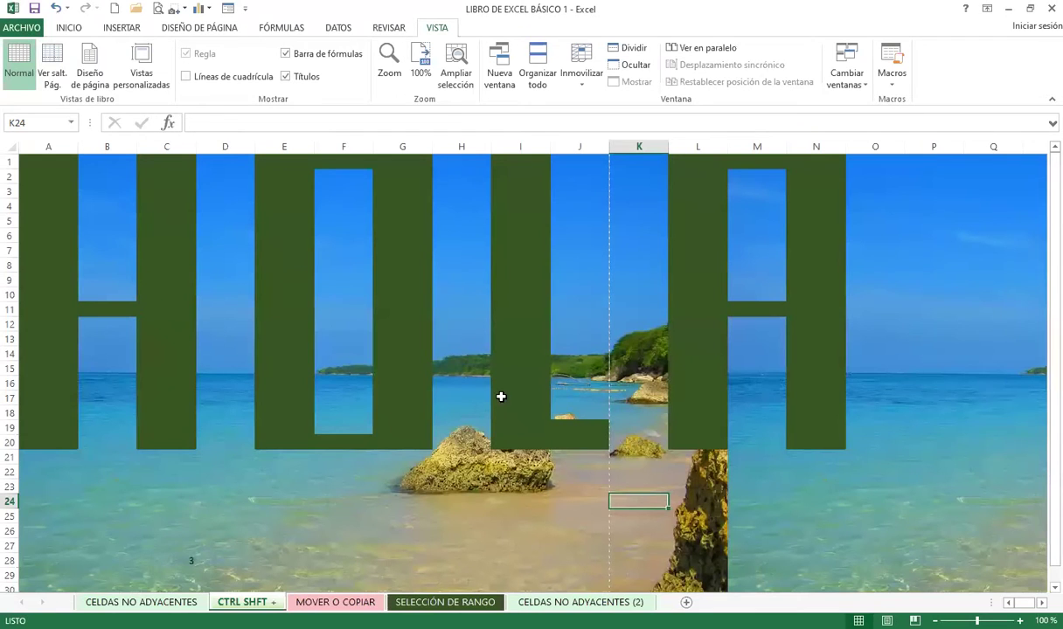
{"action": "left_click", "coordinate": [463, 355]}
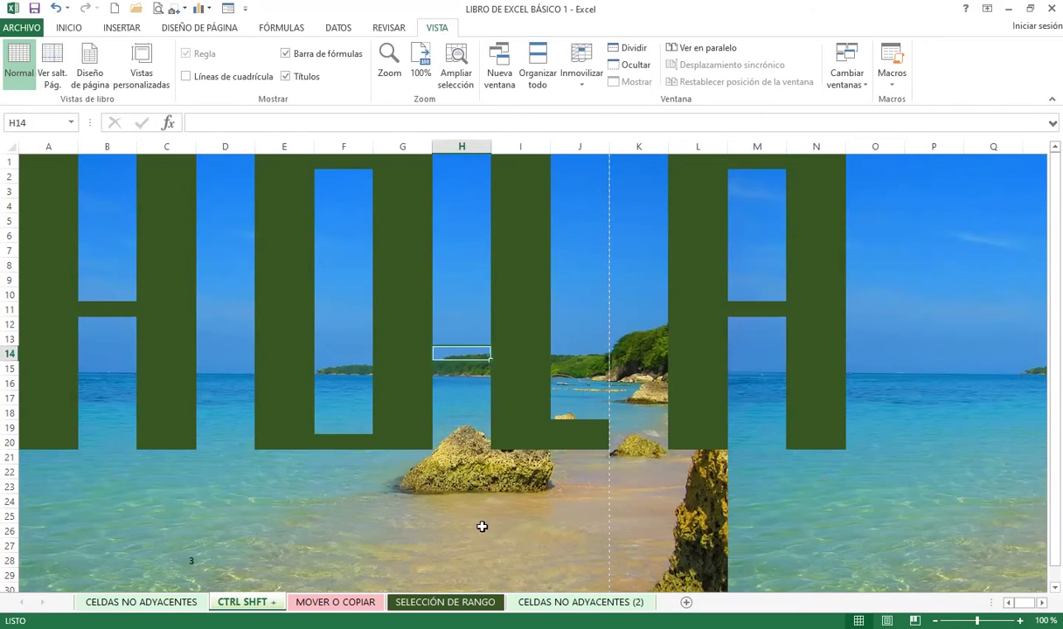
{"action": "scroll", "coordinate": [490, 468], "scroll_direction": "down", "scroll_amount": 3}
{"action": "scroll", "coordinate": [490, 467], "scroll_direction": "down", "scroll_amount": 4}
{"action": "scroll", "coordinate": [490, 467], "scroll_direction": "up", "scroll_amount": 5}
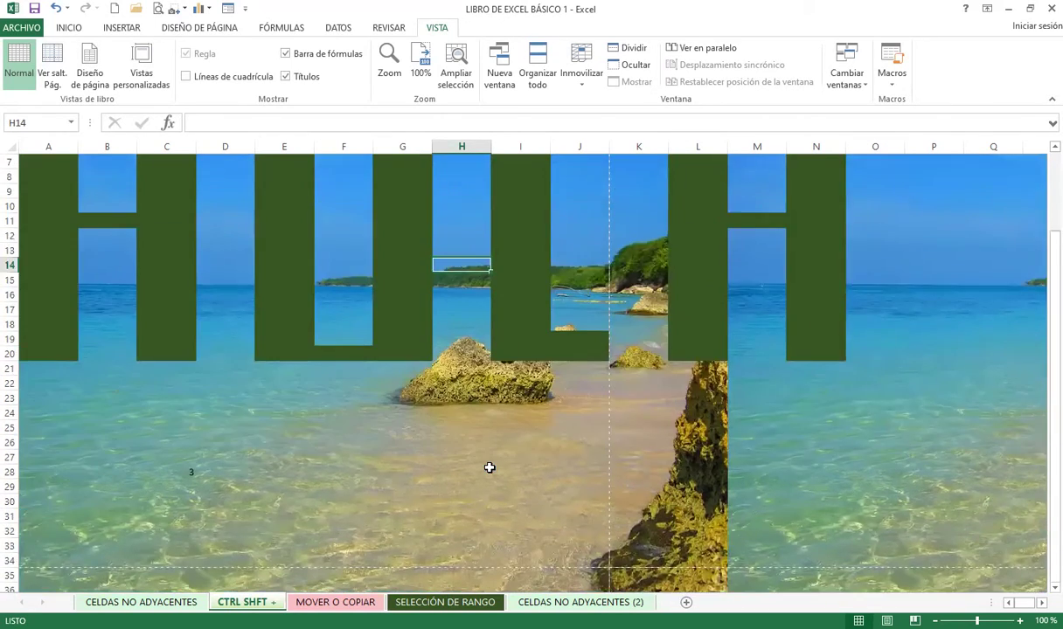
{"action": "scroll", "coordinate": [490, 467], "scroll_direction": "up", "scroll_amount": 2}
{"action": "left_click", "coordinate": [487, 530]}
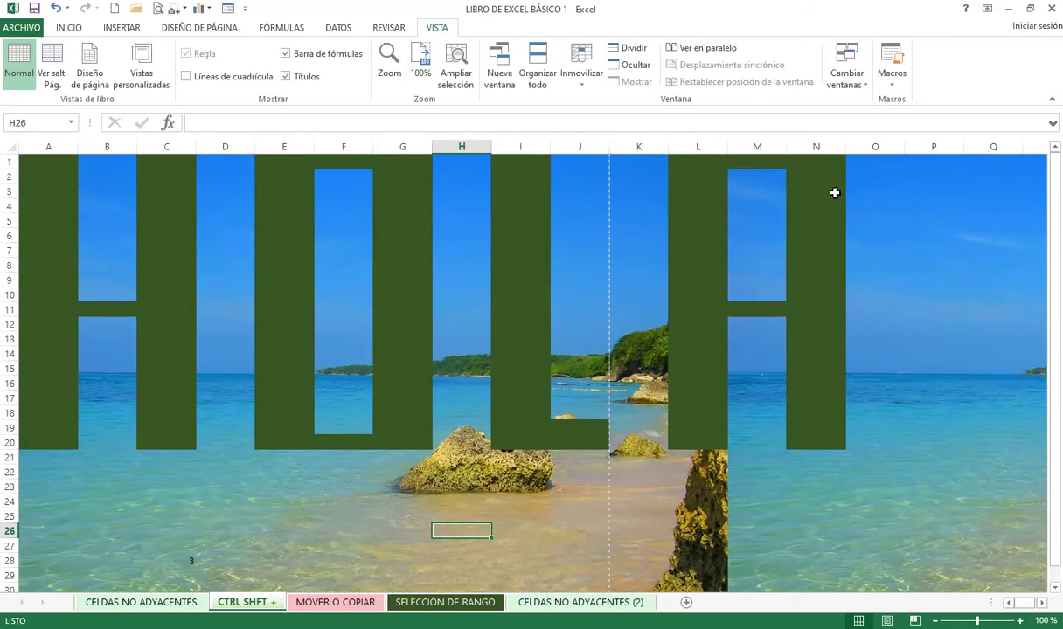
{"action": "left_click", "coordinate": [616, 352]}
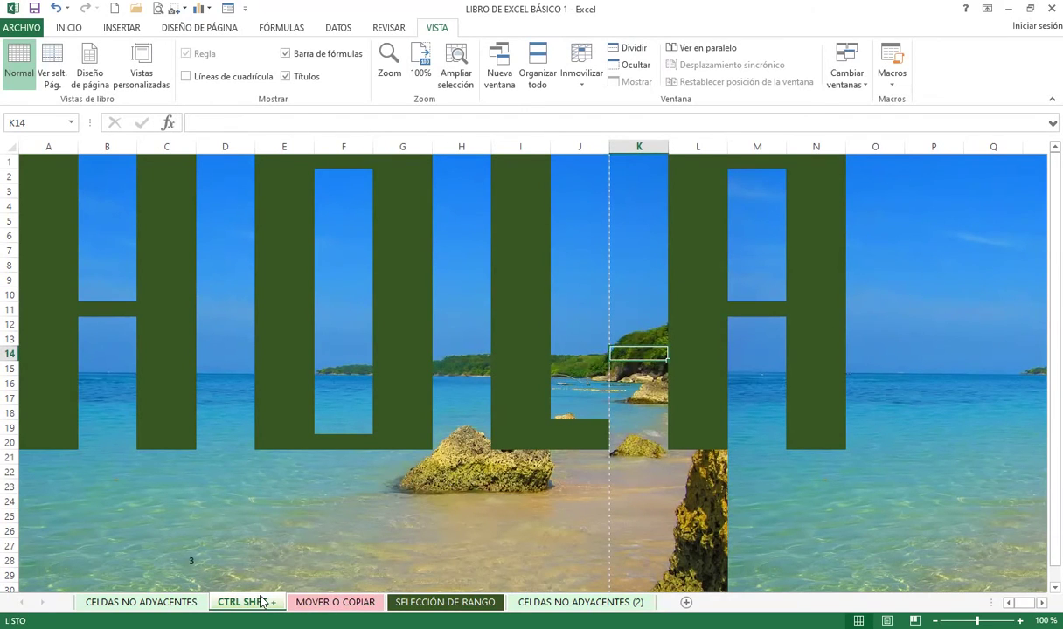
- Go to the SELECCIÓN DE RANGO sheet and select the VENDEDORES header A3
{"action": "left_click", "coordinate": [445, 602]}
{"action": "left_click", "coordinate": [360, 413]}
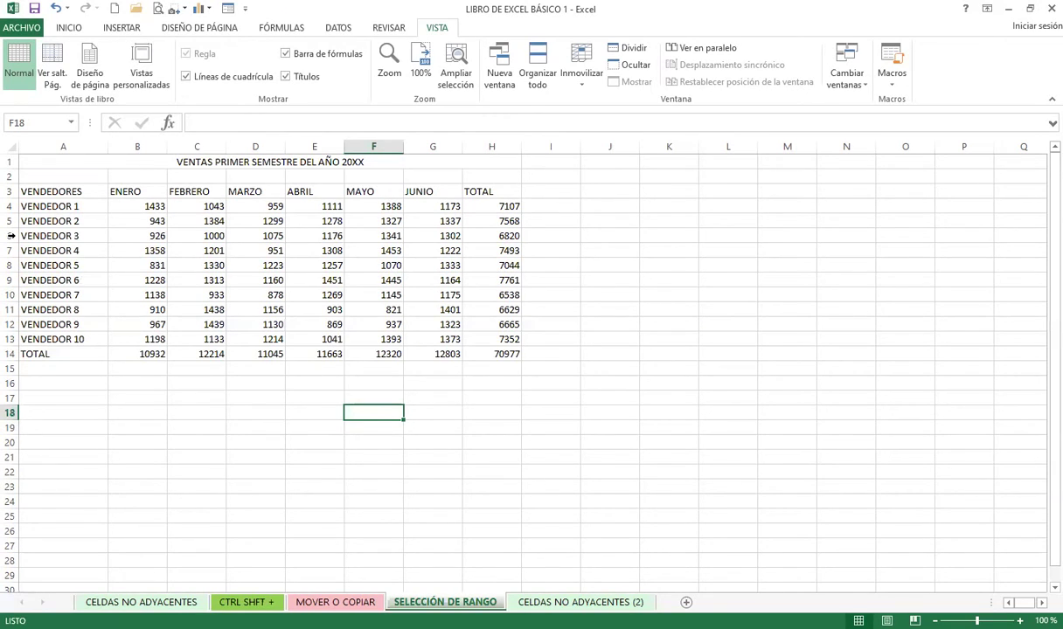
{"action": "left_click", "coordinate": [51, 192]}
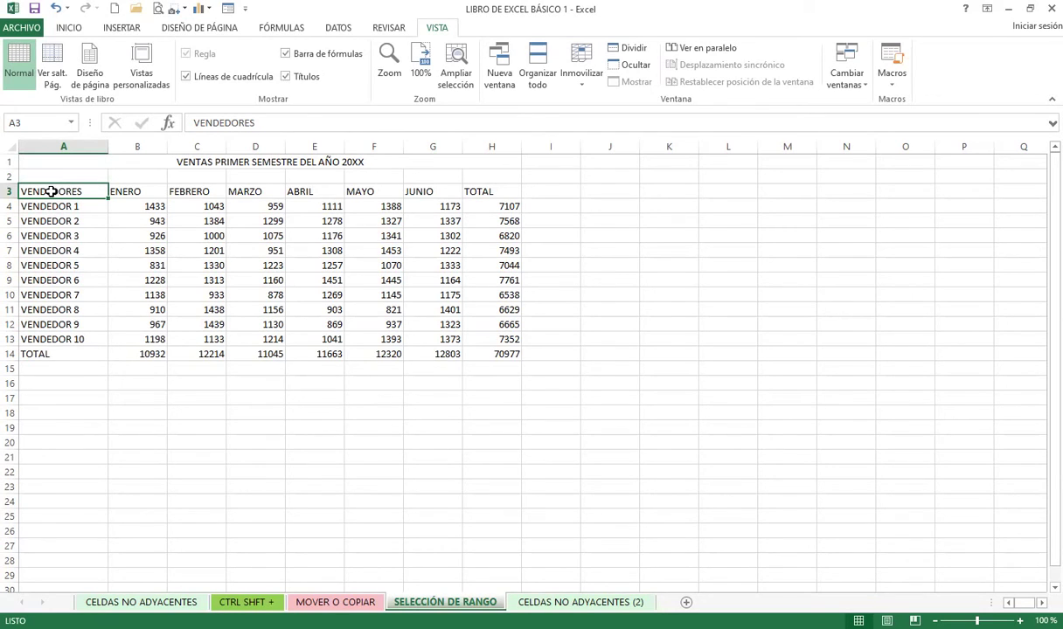
- Select the sales table A3:H14 with Ctrl+Shift+Down and Right, clear it, and reselect it
{"action": "key", "text": "ctrl+shift+Down"}
{"action": "key", "text": "ctrl+shift+Right"}
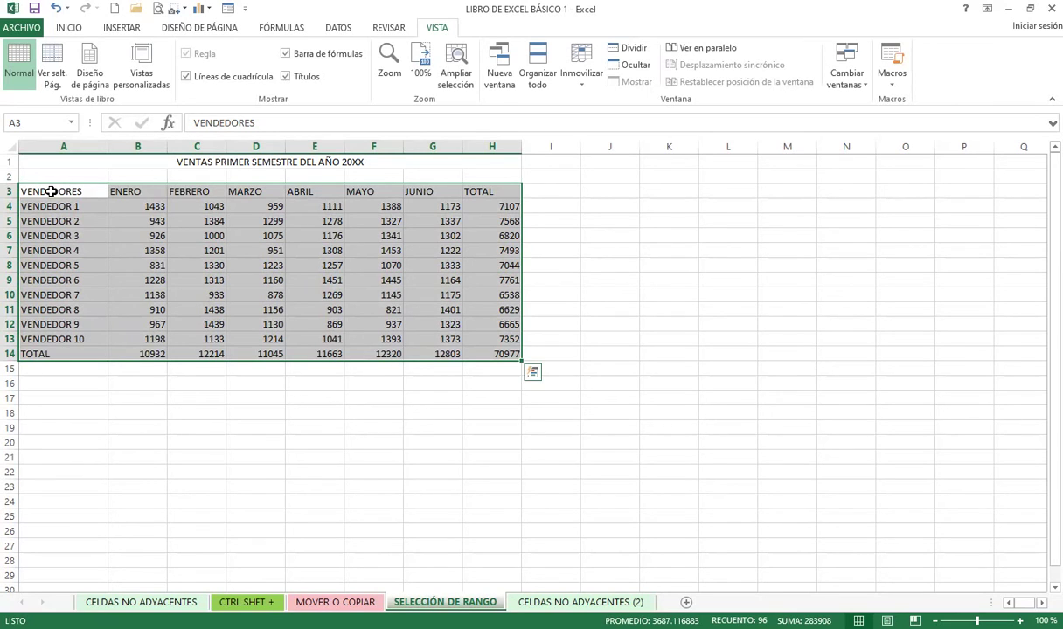
{"action": "key", "text": "Up"}
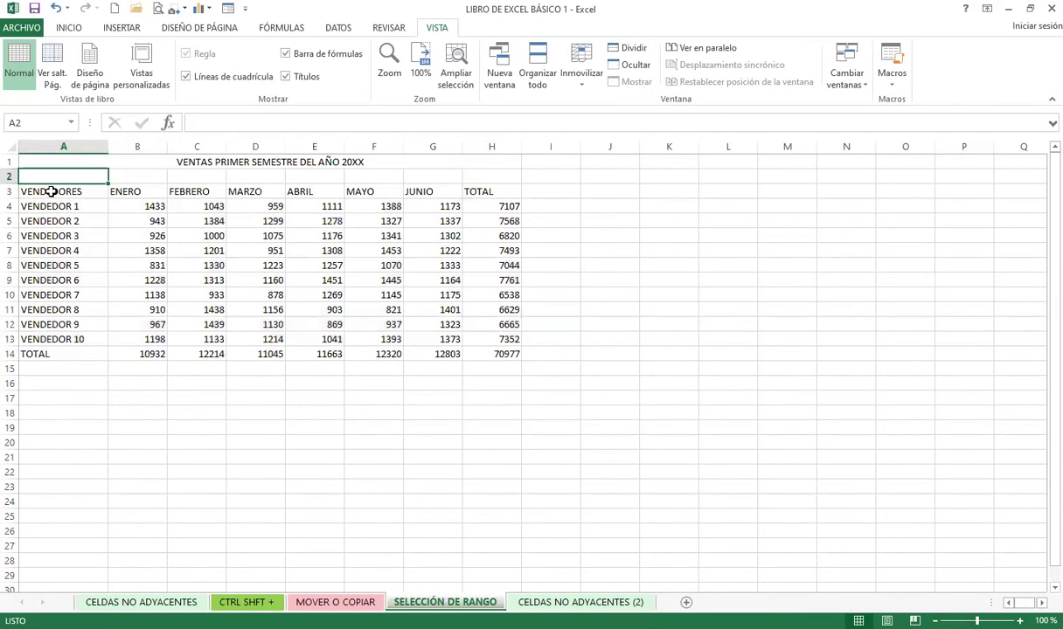
{"action": "left_click", "coordinate": [52, 191]}
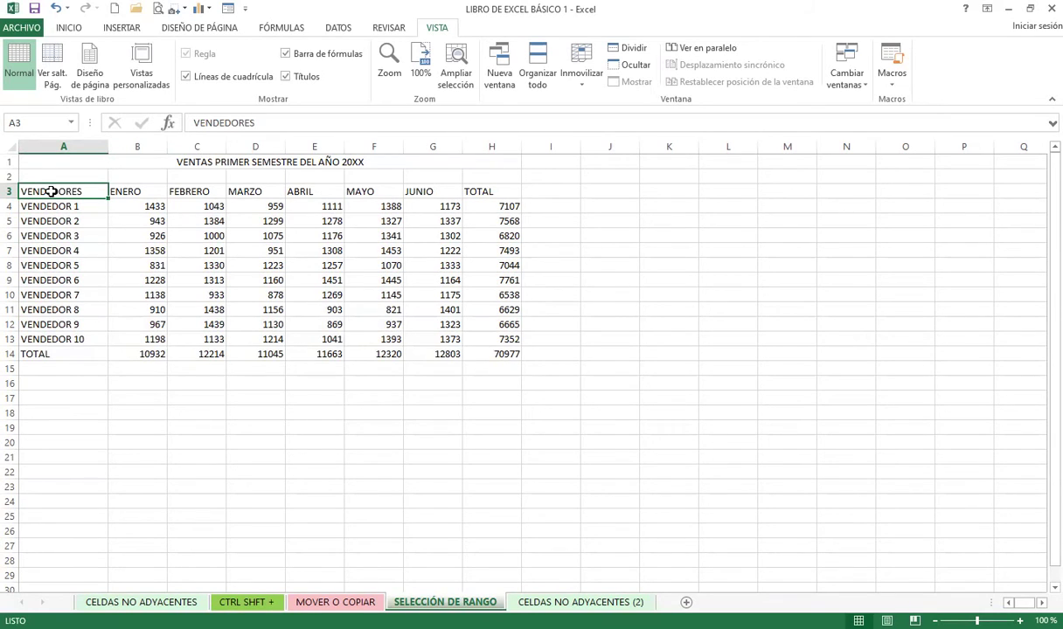
{"action": "key", "text": "ctrl+shift+Down"}
{"action": "key", "text": "ctrl+shift+Right"}
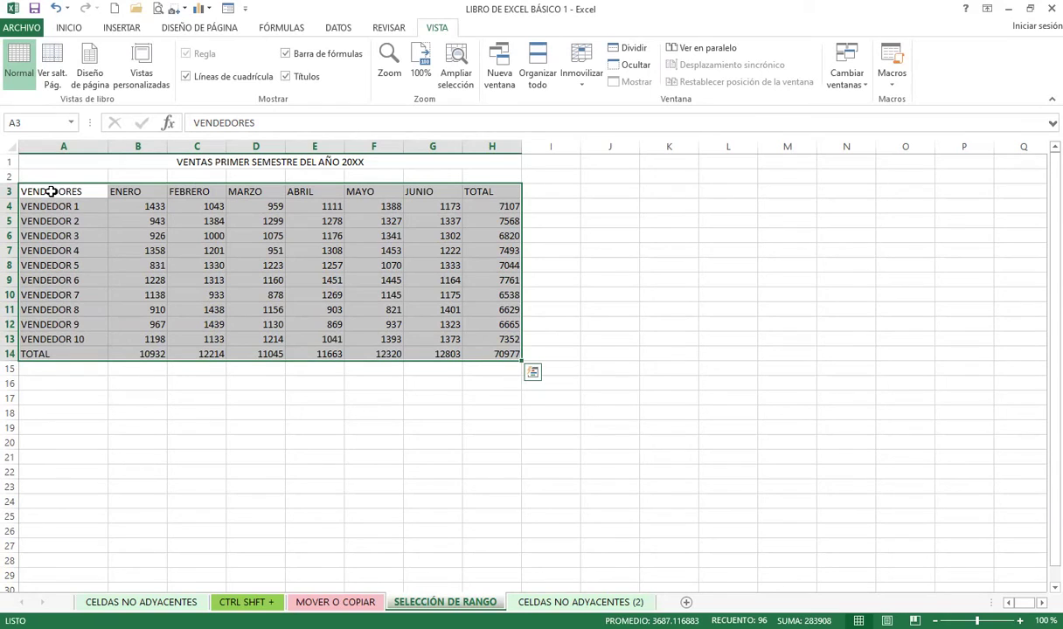
{"action": "mouse_move", "coordinate": [776, 180]}
{"action": "left_mouse_down"}
{"action": "mouse_move", "coordinate": [632, 183]}
{"action": "mouse_move", "coordinate": [363, 362]}
{"action": "left_mouse_up"}
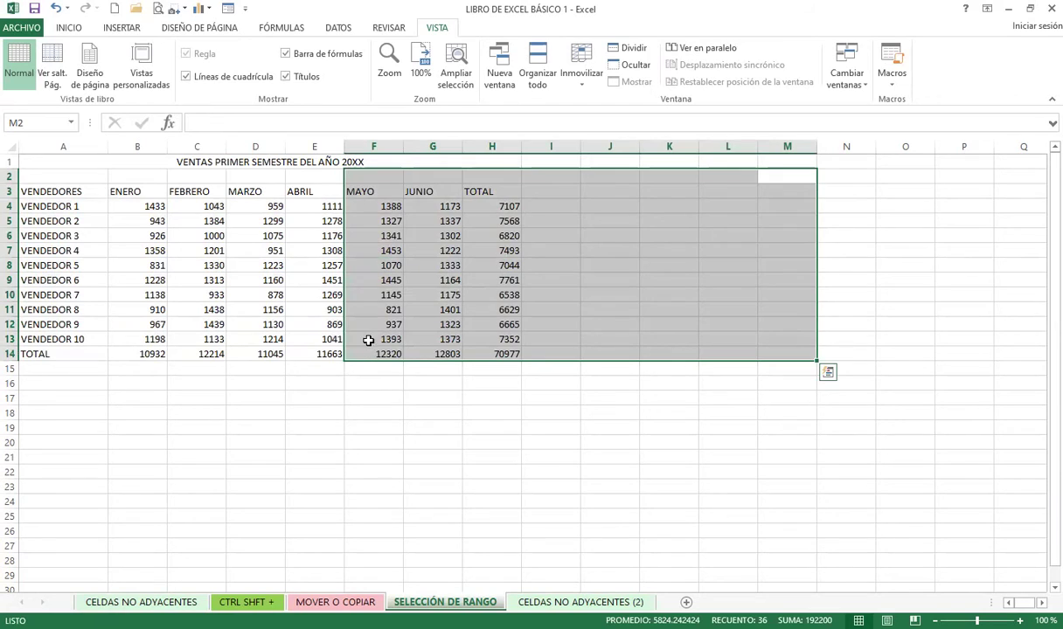
{"action": "left_click", "coordinate": [395, 339]}
{"action": "left_click", "coordinate": [42, 191]}
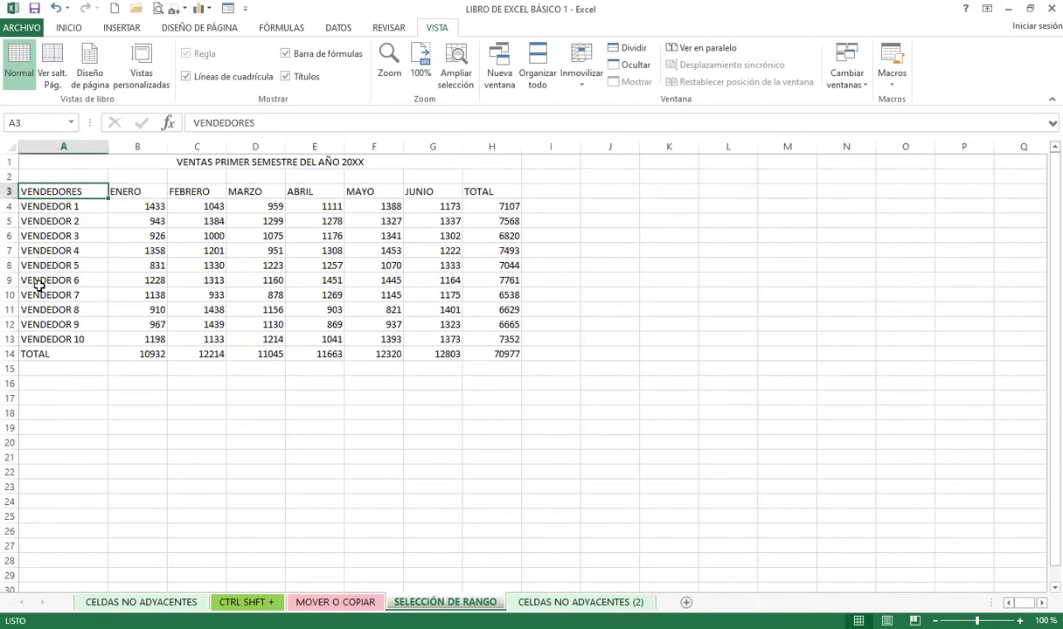
{"action": "left_click", "coordinate": [153, 191]}
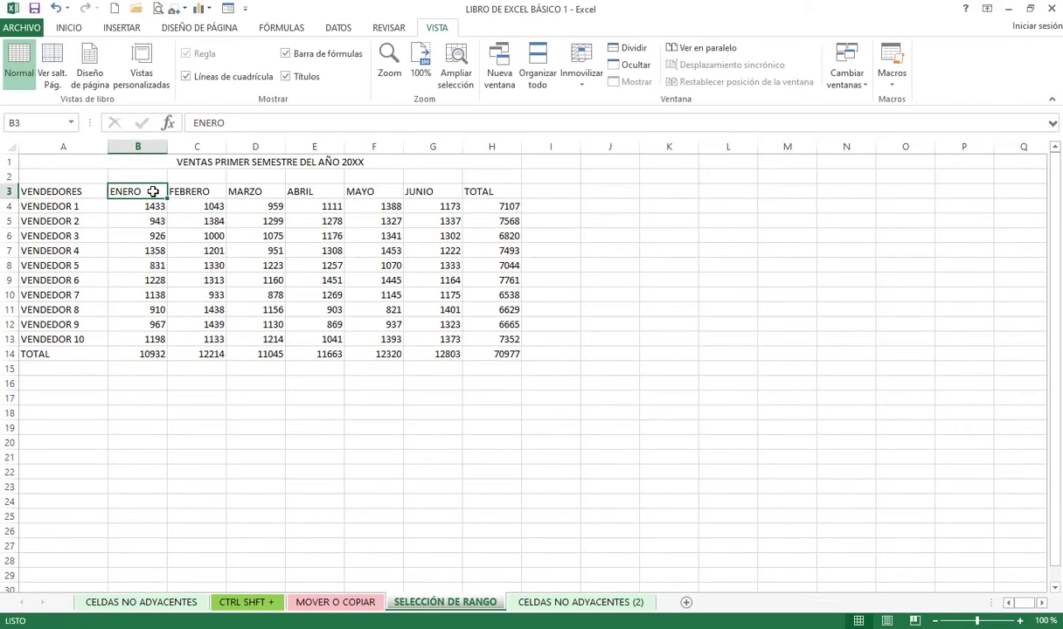
{"action": "key", "text": "Left"}
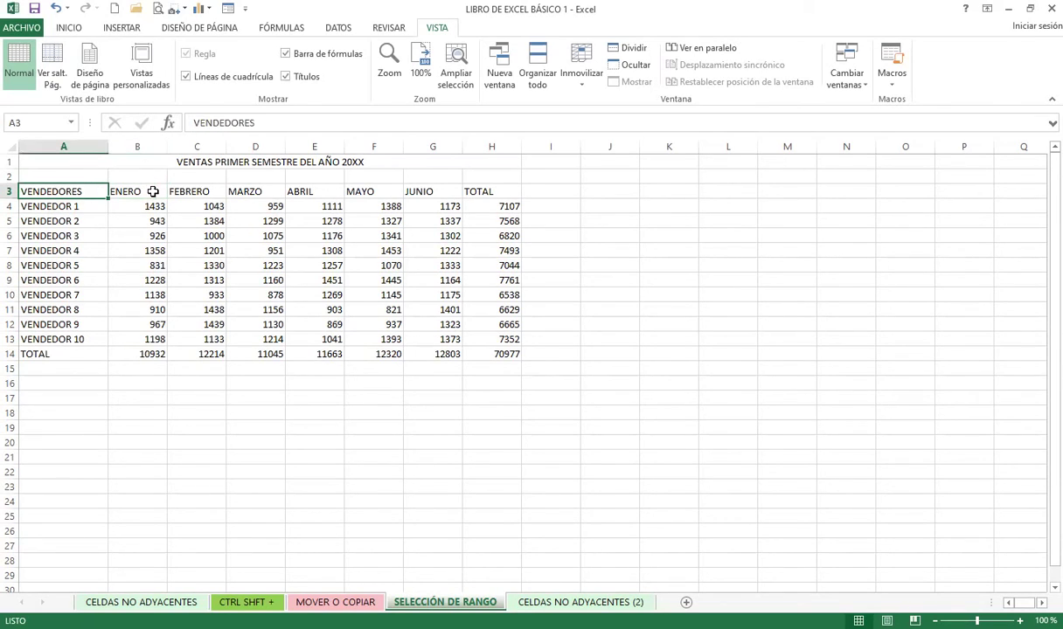
- Extend the selection over the whole table, then switch to the MOVER O COPIAR sheet
{"action": "key", "text": "ctrl+shift+Down"}
{"action": "key", "text": "ctrl+shift+Right"}
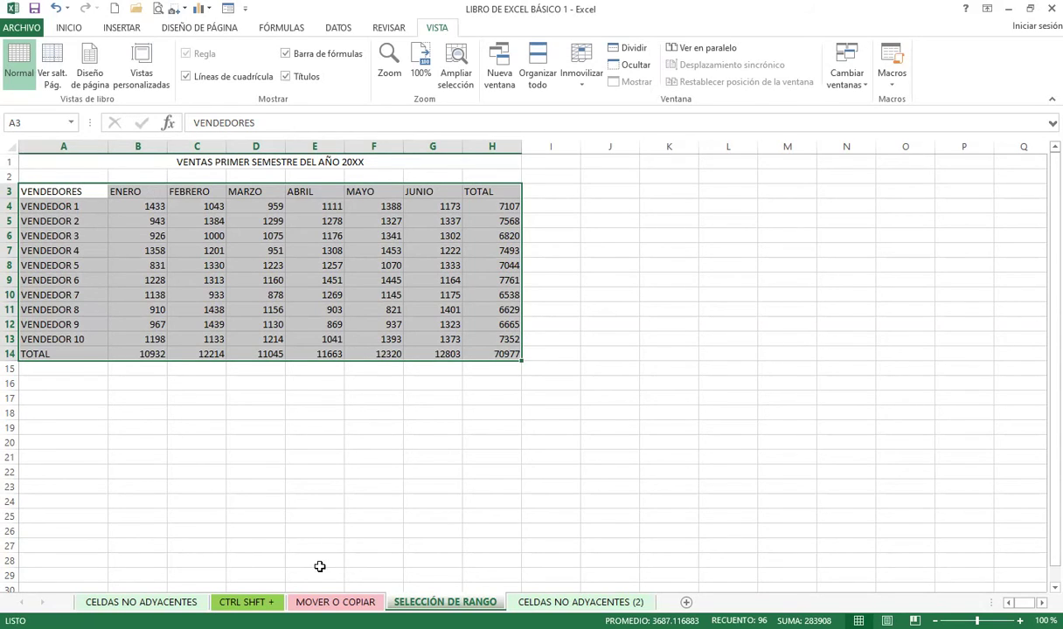
{"action": "left_click", "coordinate": [325, 602]}
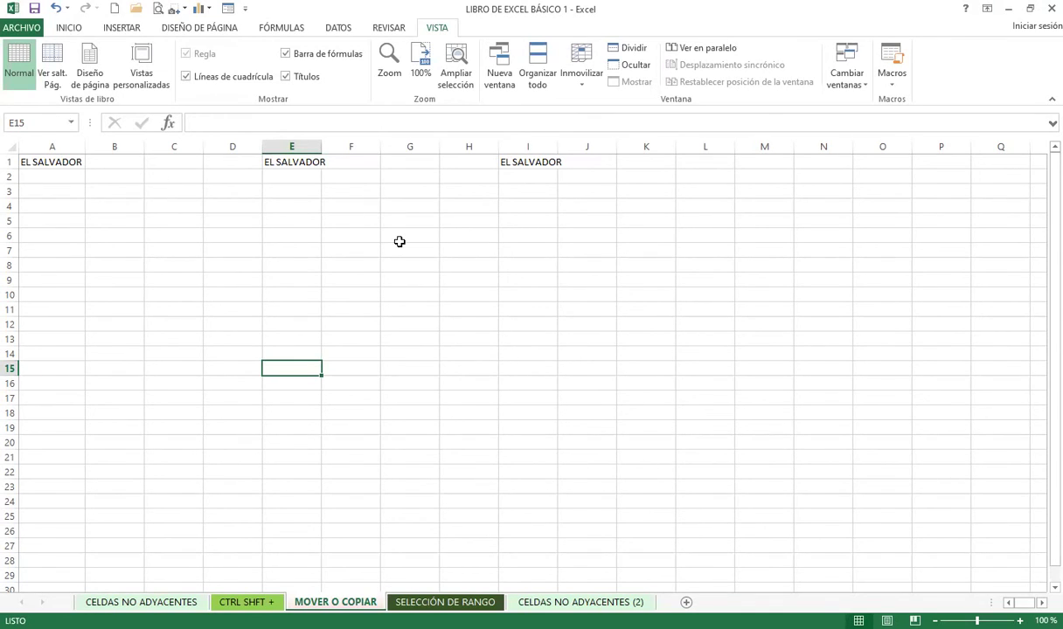
{"action": "left_click", "coordinate": [274, 266]}
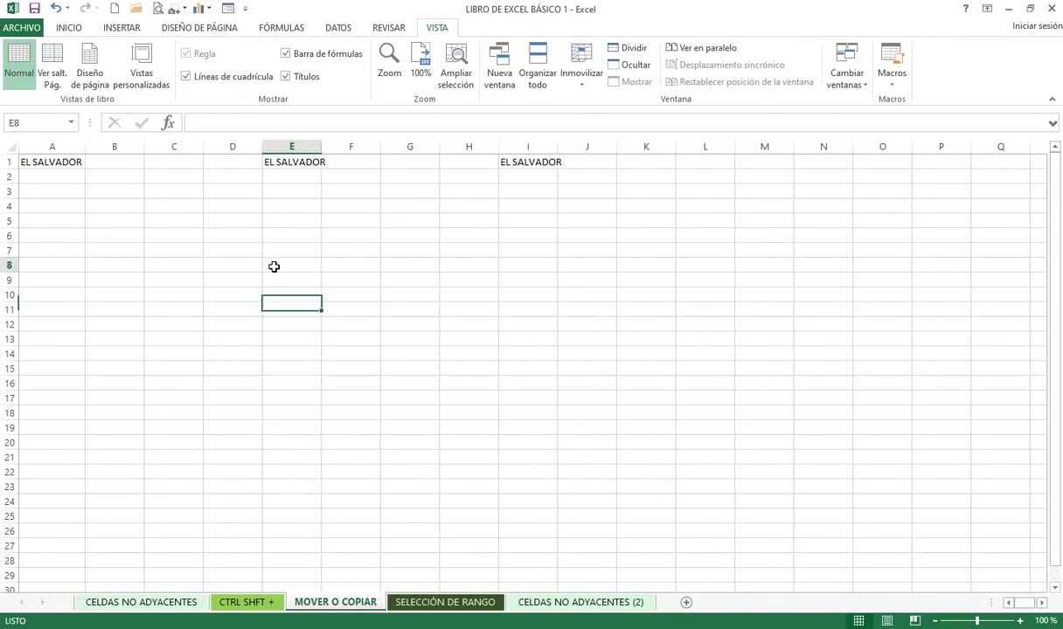
{"action": "left_click", "coordinate": [387, 267]}
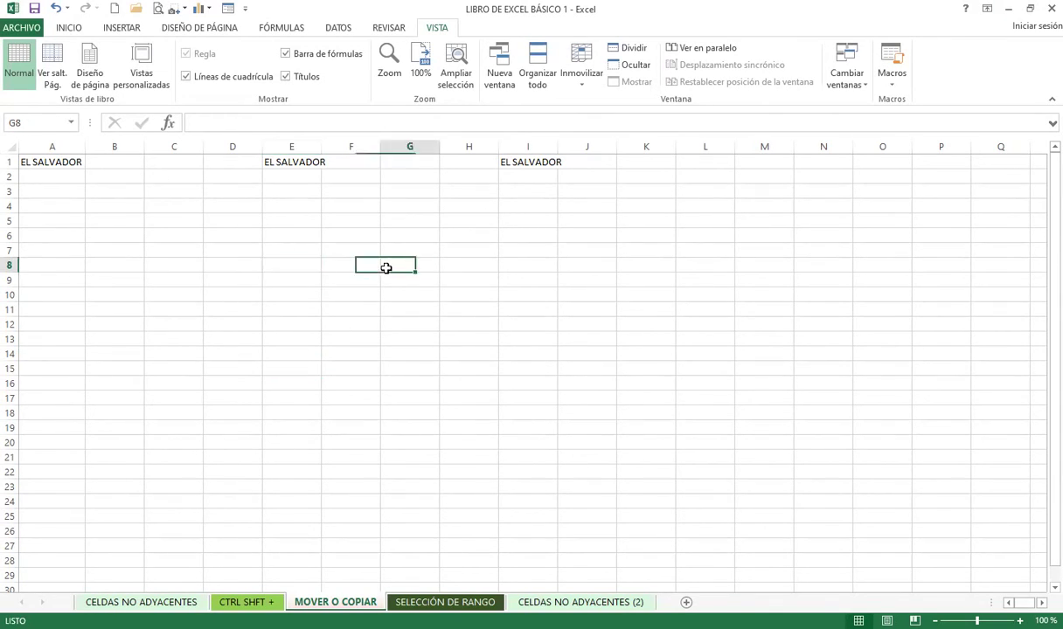
{"action": "left_click", "coordinate": [233, 216]}
{"action": "left_click", "coordinate": [289, 265]}
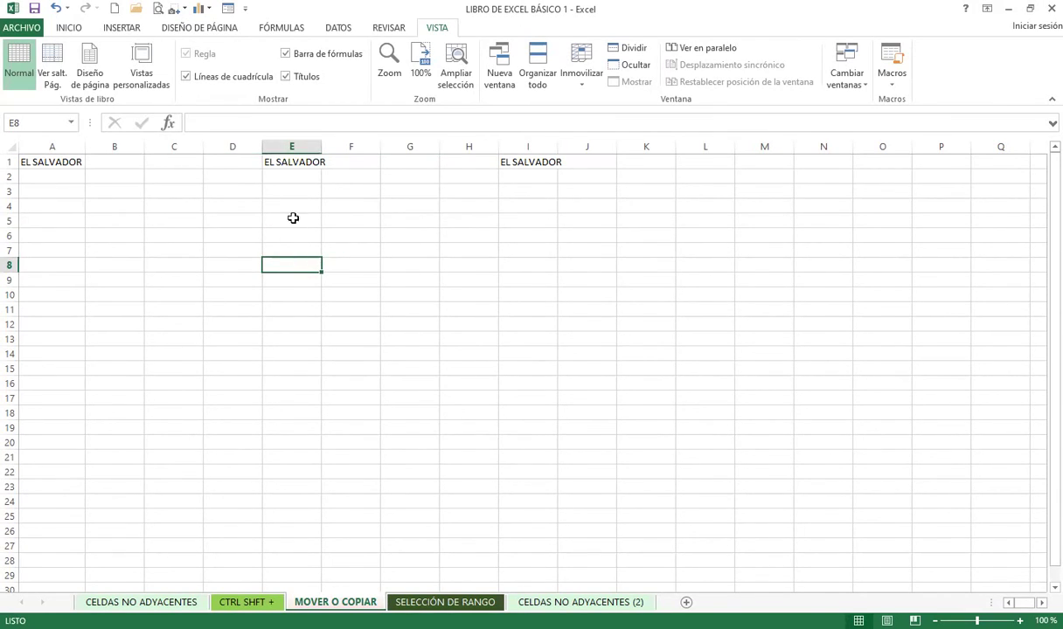
{"action": "mouse_move", "coordinate": [60, 191]}
{"action": "left_mouse_down"}
{"action": "mouse_move", "coordinate": [511, 325]}
{"action": "mouse_move", "coordinate": [538, 473]}
{"action": "left_mouse_up"}
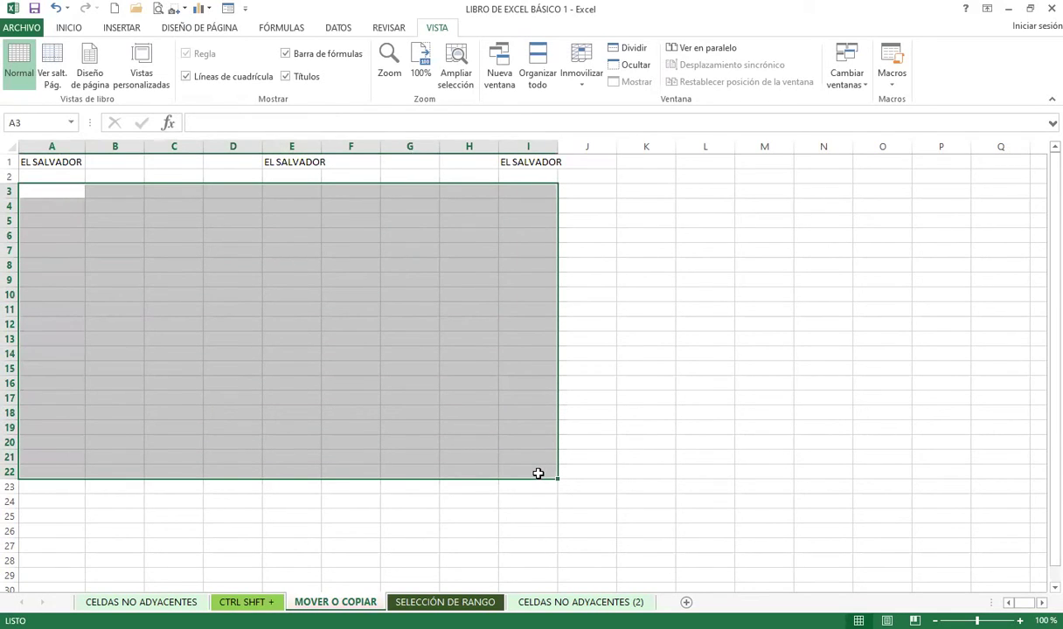
{"action": "left_click", "coordinate": [9, 161]}
{"action": "left_click", "coordinate": [52, 188]}
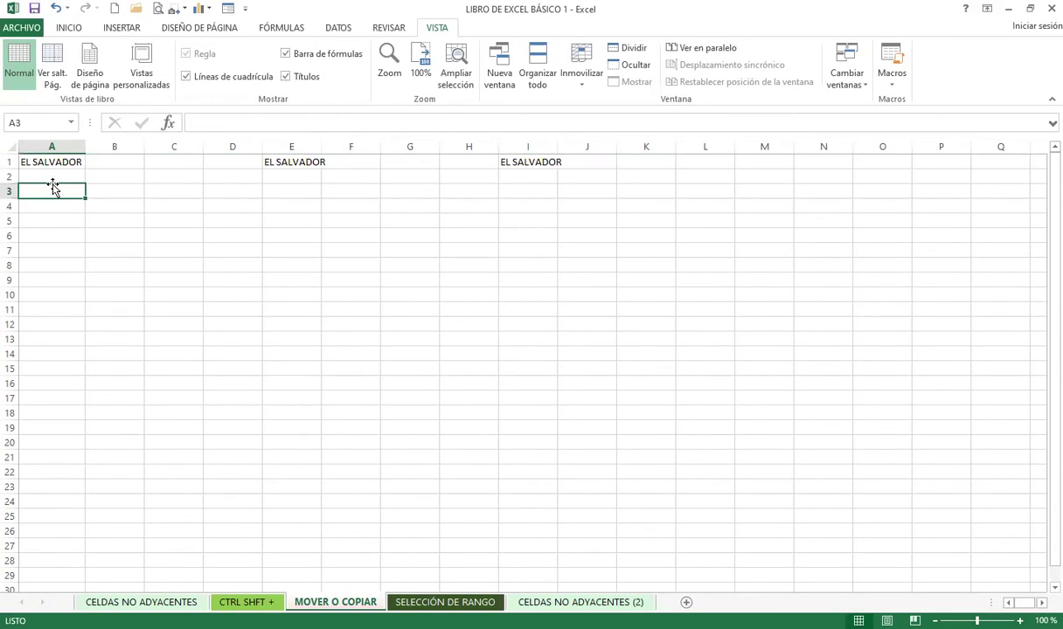
{"action": "left_click", "coordinate": [11, 221]}
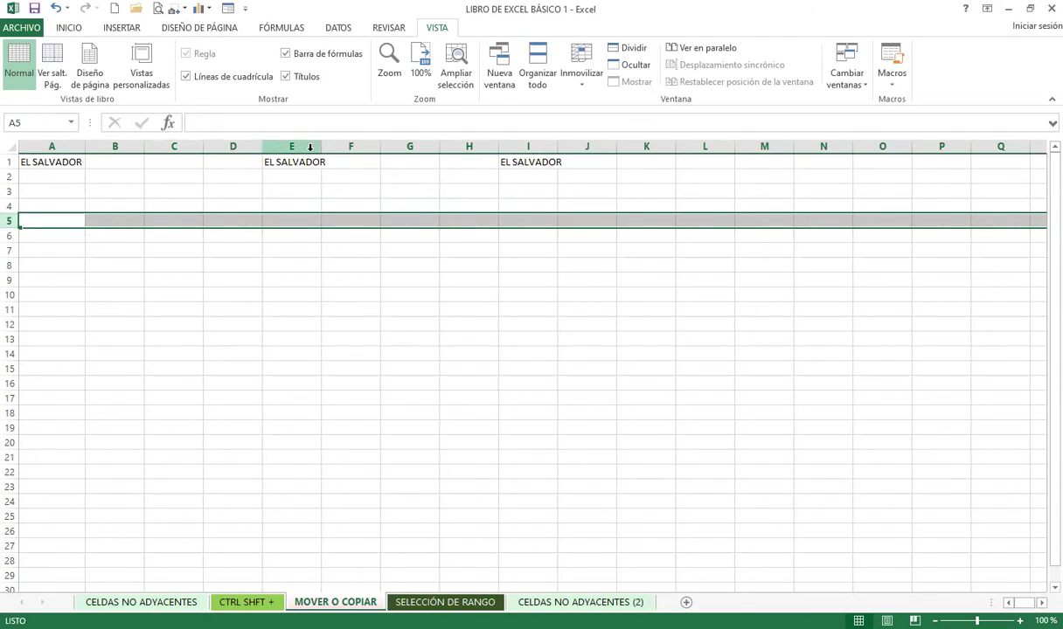
{"action": "left_click", "coordinate": [304, 144]}
{"action": "left_click", "coordinate": [390, 232]}
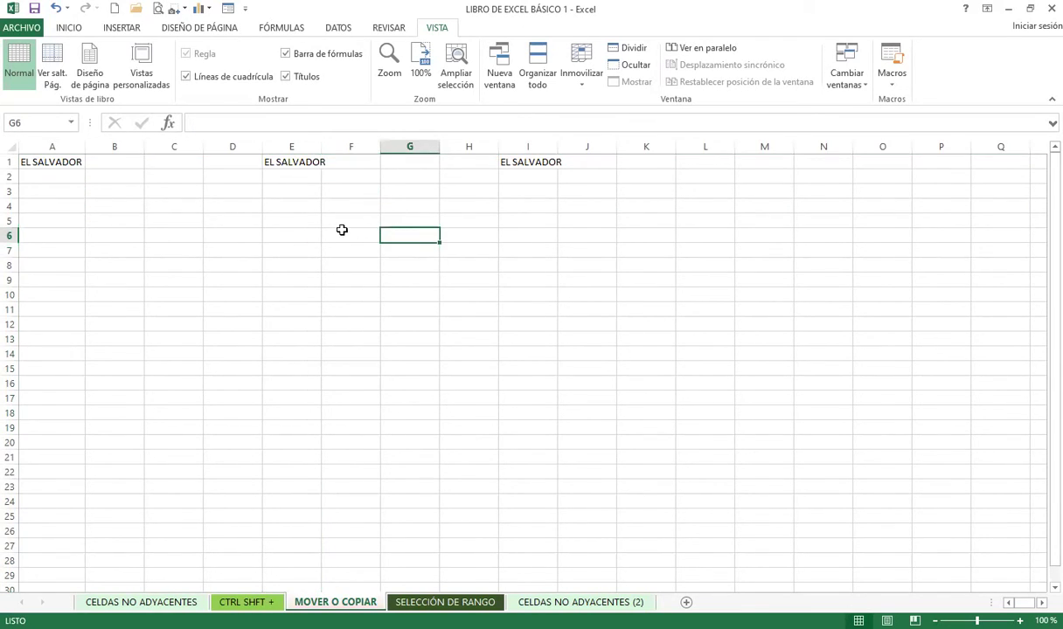
{"action": "double_click", "coordinate": [287, 207]}
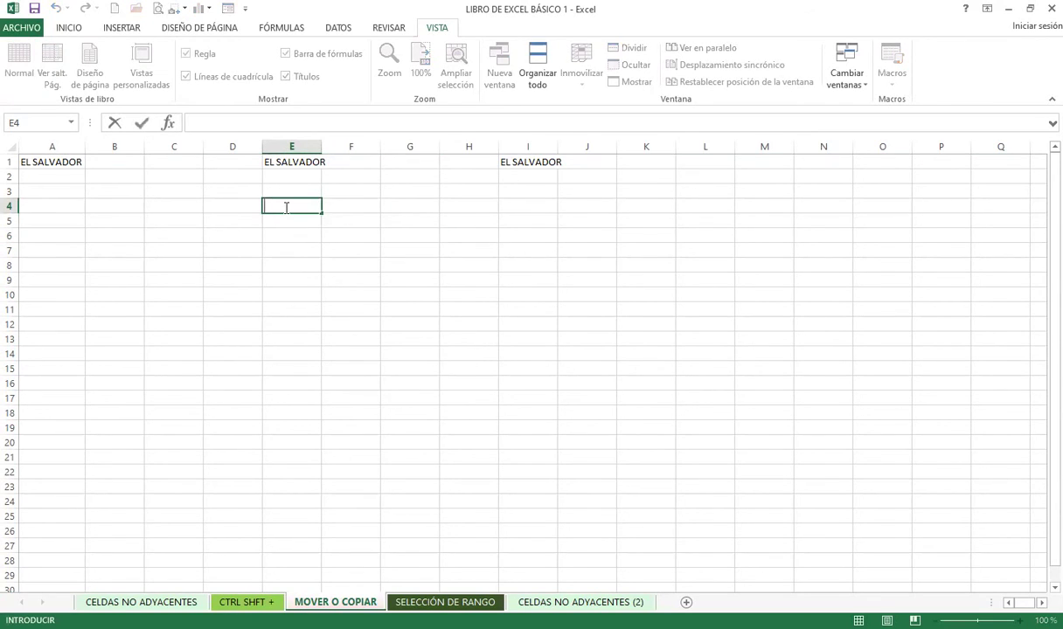
{"action": "left_click", "coordinate": [287, 238]}
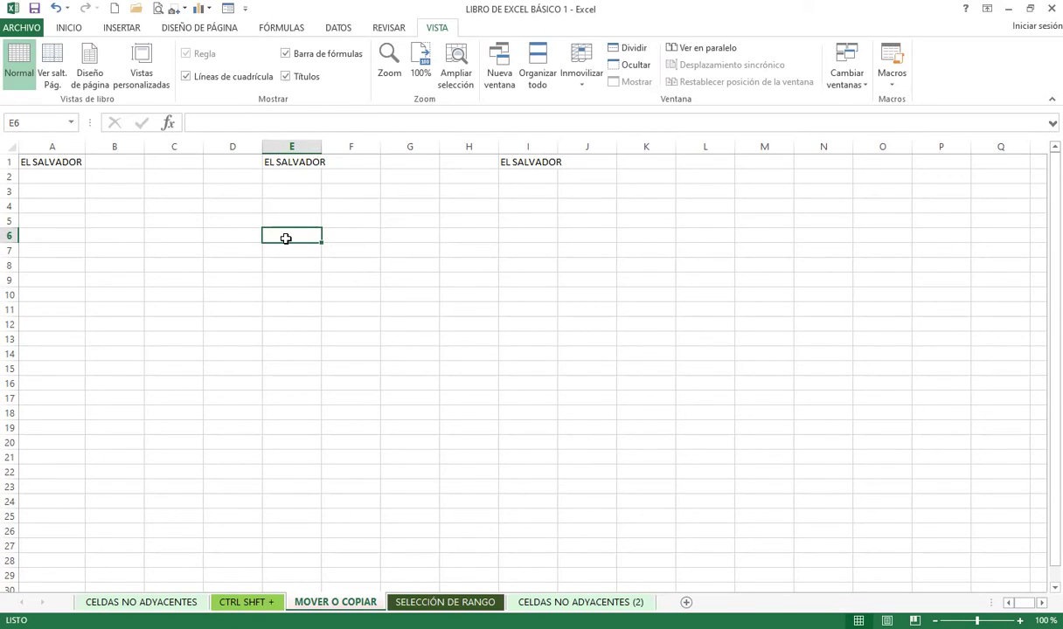
{"action": "left_click", "coordinate": [44, 164]}
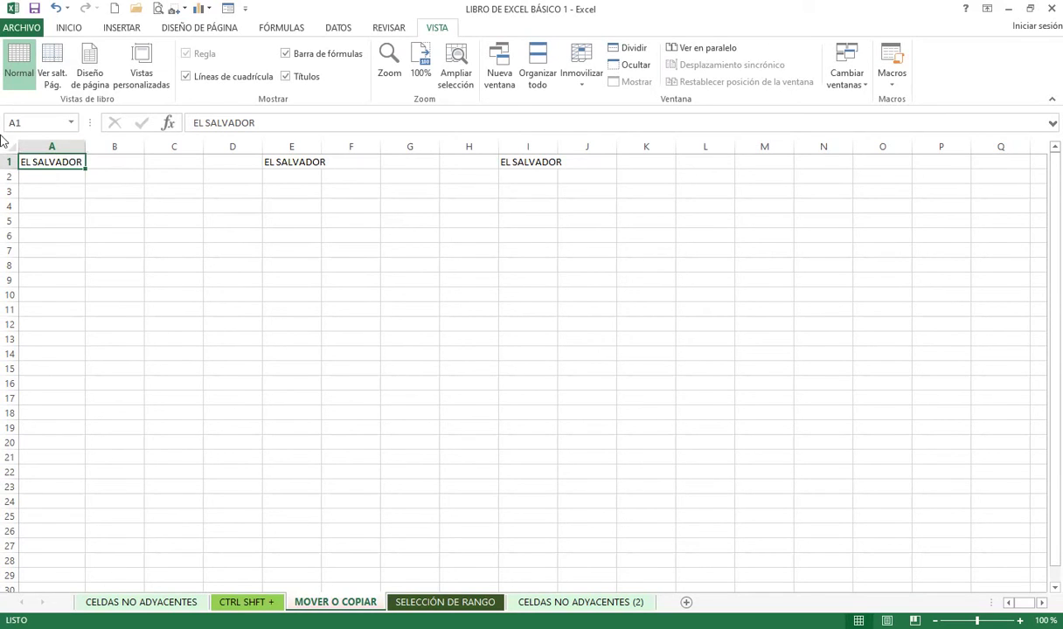
{"action": "scroll", "coordinate": [71, 247], "scroll_direction": "up", "scroll_amount": 2}
{"action": "scroll", "coordinate": [92, 240], "scroll_direction": "up", "scroll_amount": 2}
{"action": "scroll", "coordinate": [93, 218], "scroll_direction": "up", "scroll_amount": 2}
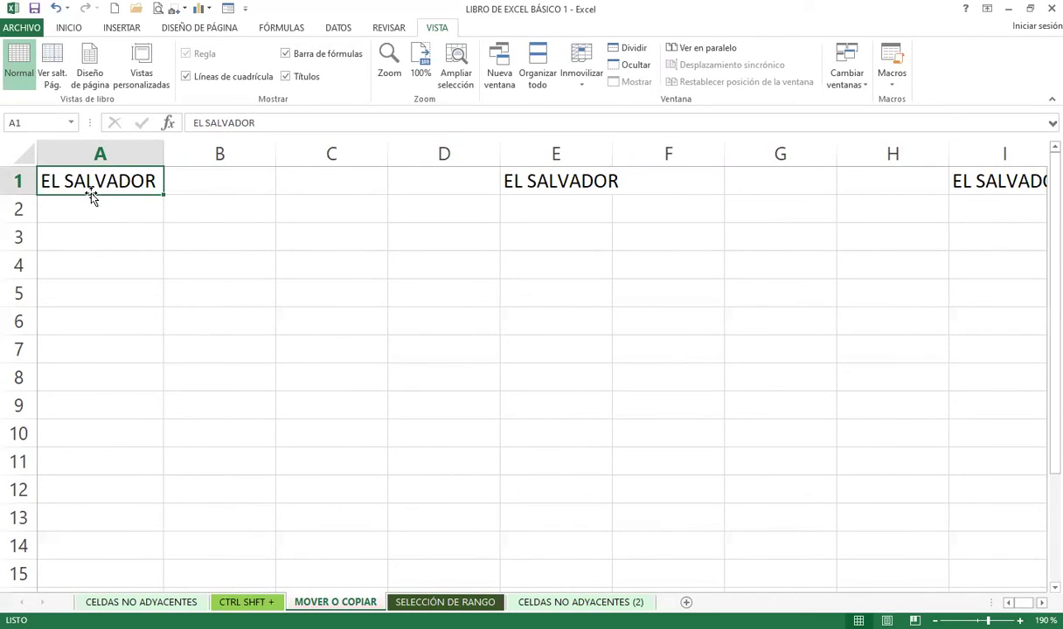
{"action": "left_click_drag", "start_coordinate": [92, 196], "coordinate": [354, 313]}
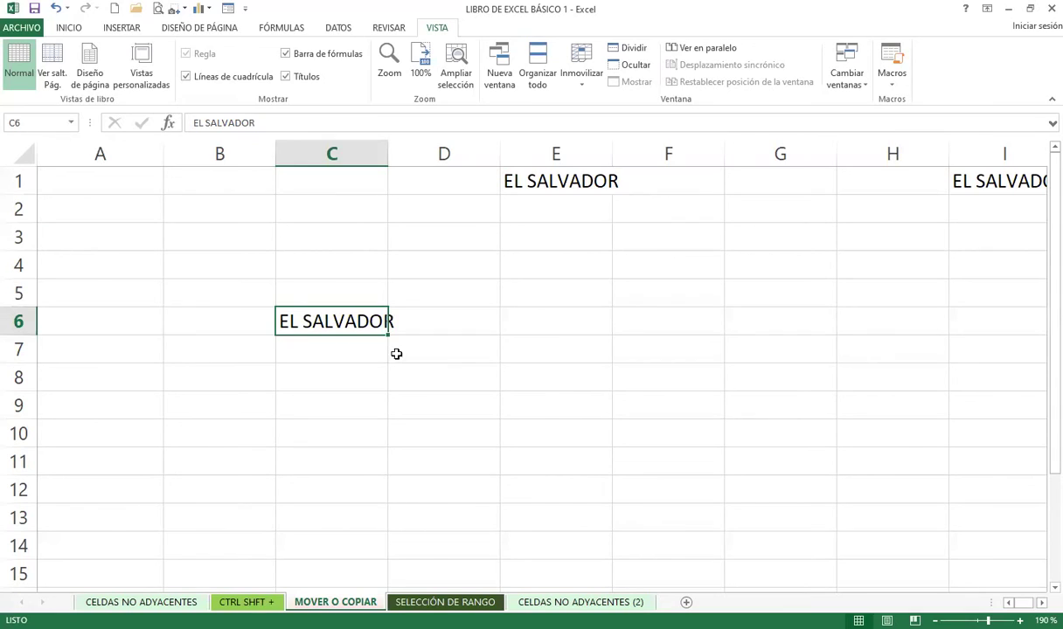
{"action": "mouse_move", "coordinate": [322, 310]}
{"action": "left_mouse_down"}
{"action": "mouse_move", "coordinate": [133, 213]}
{"action": "mouse_move", "coordinate": [123, 182]}
{"action": "left_mouse_up"}
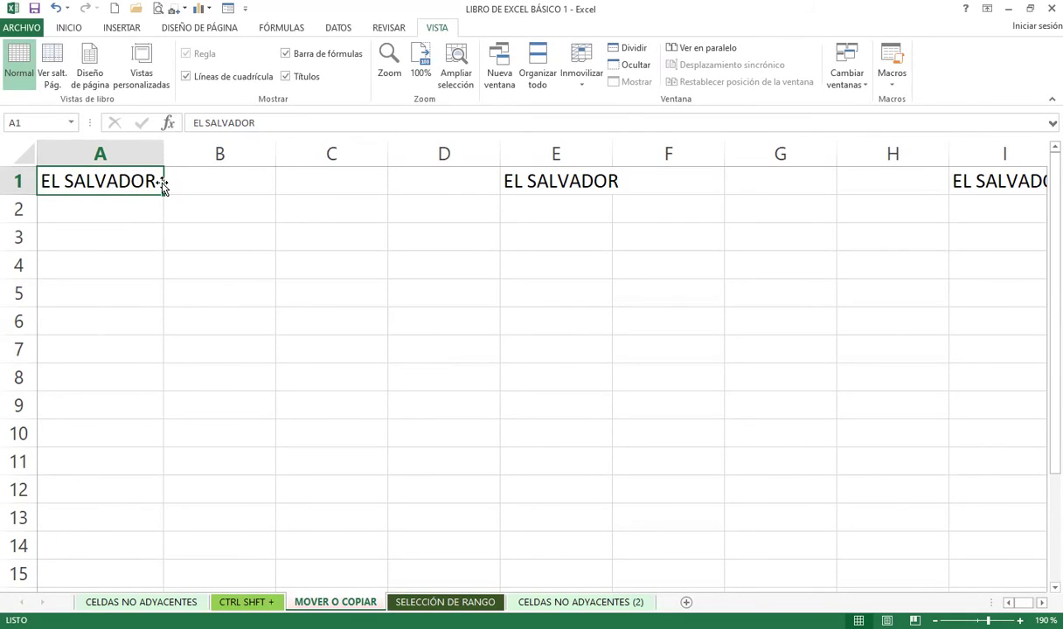
{"action": "left_click_drag", "start_coordinate": [161, 186], "coordinate": [278, 339]}
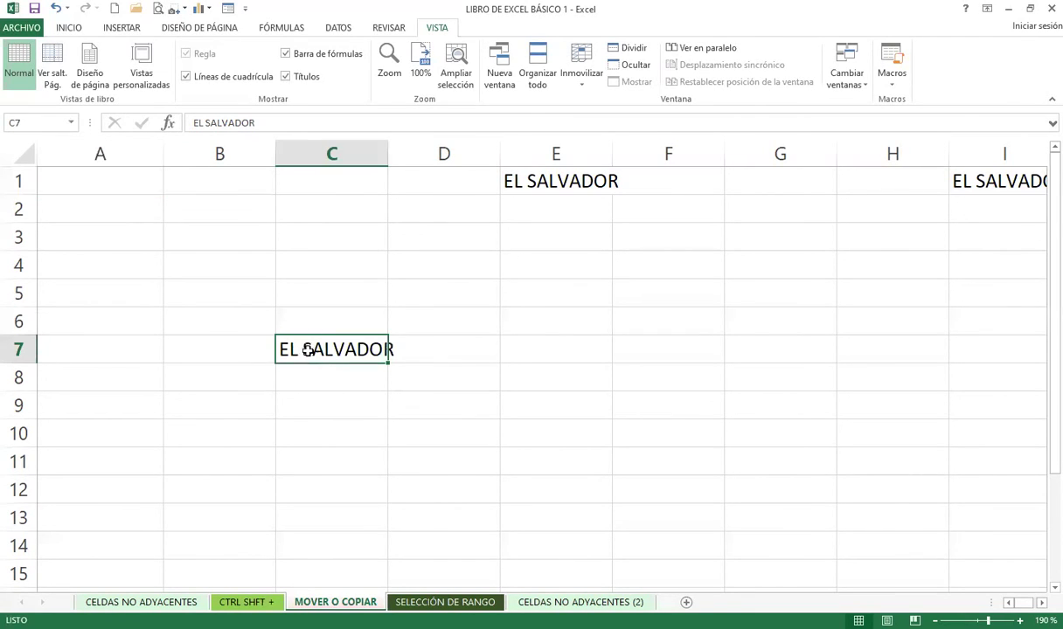
{"action": "left_click_drag", "start_coordinate": [306, 368], "coordinate": [118, 173]}
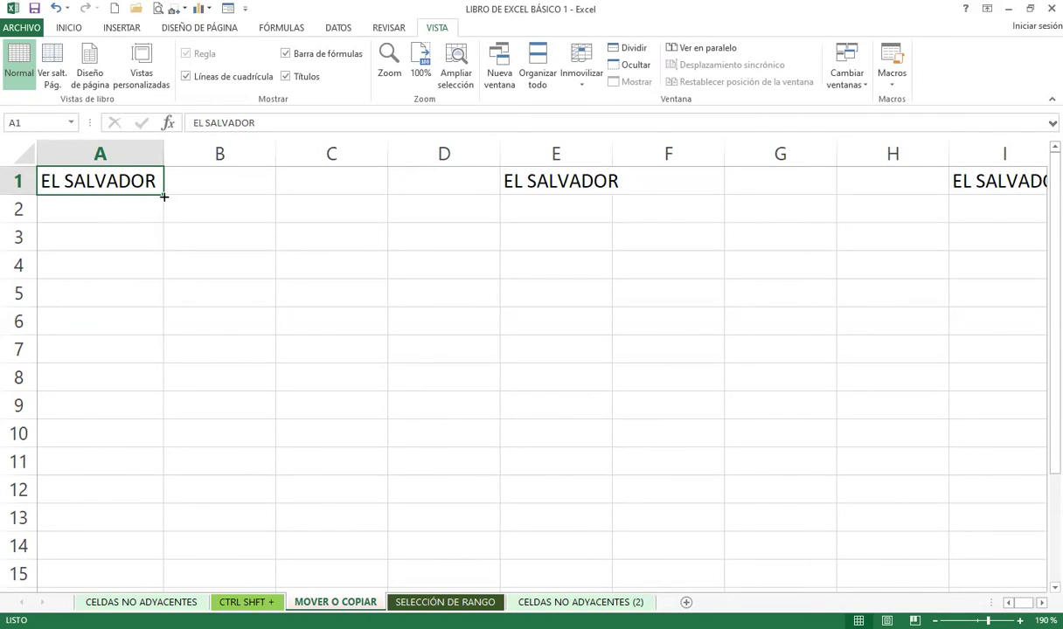
{"action": "left_click_drag", "start_coordinate": [164, 198], "coordinate": [167, 304]}
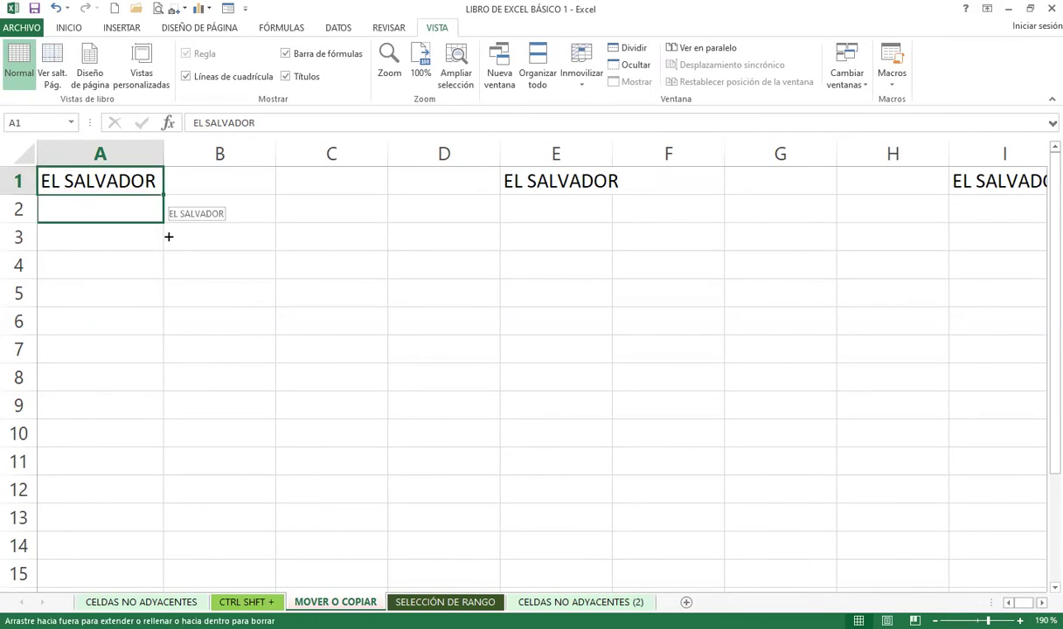
- Fill EL SALVADOR down to A9, move it to D5:D13, then onto CELDAS NO ADYACENTES B62:B70
{"action": "left_click_drag", "start_coordinate": [167, 303], "coordinate": [154, 385]}
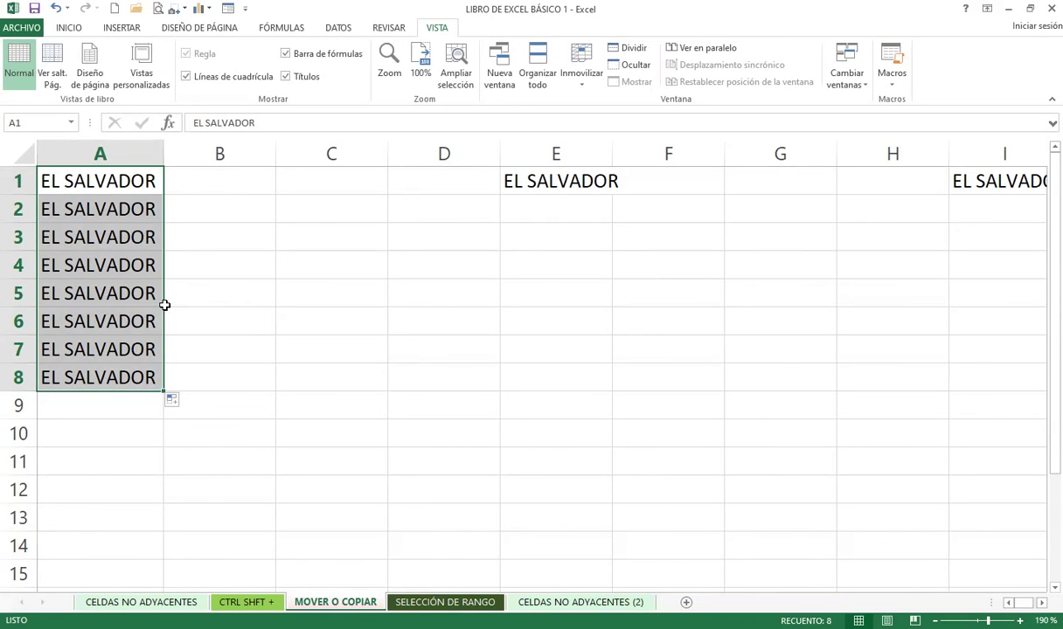
{"action": "left_click_drag", "start_coordinate": [163, 390], "coordinate": [163, 416]}
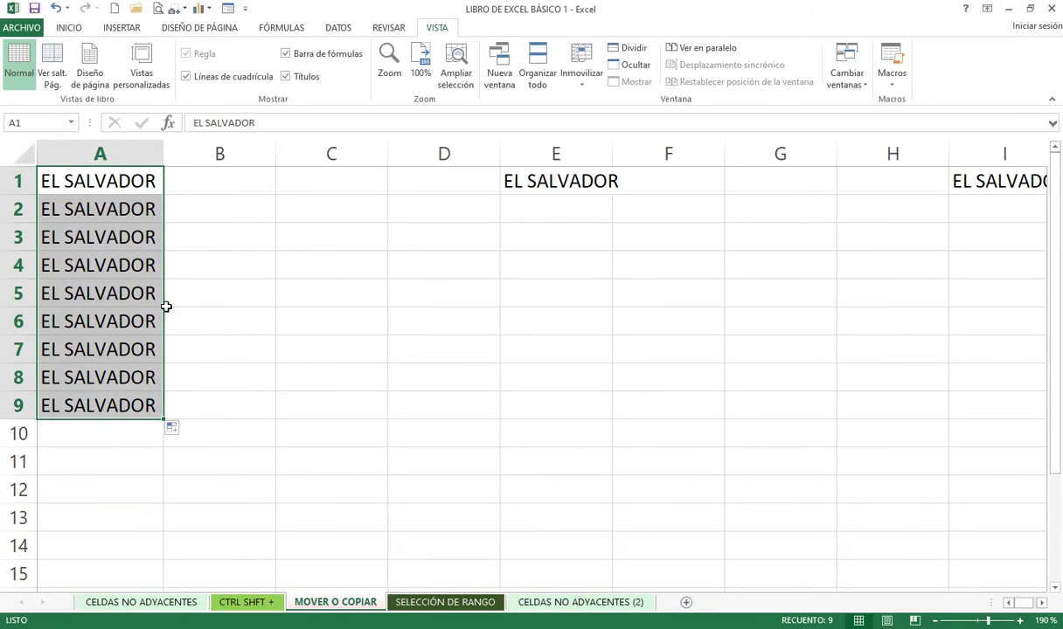
{"action": "left_click_drag", "start_coordinate": [100, 422], "coordinate": [481, 520]}
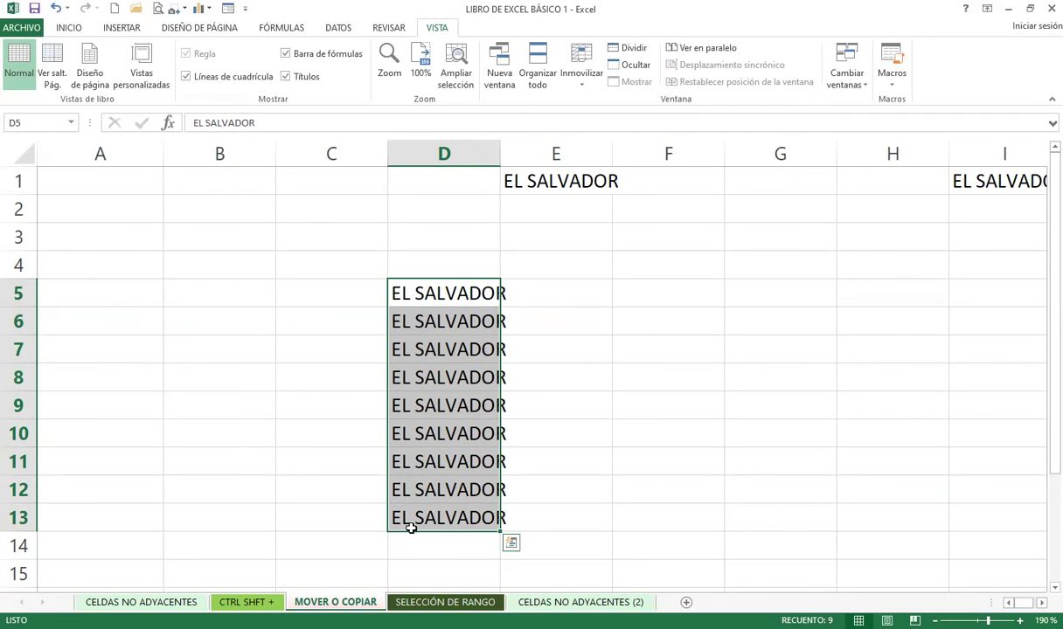
{"action": "mouse_move", "coordinate": [383, 537]}
{"action": "left_mouse_down"}
{"action": "mouse_move", "coordinate": [92, 374]}
{"action": "mouse_move", "coordinate": [182, 522]}
{"action": "left_mouse_up"}
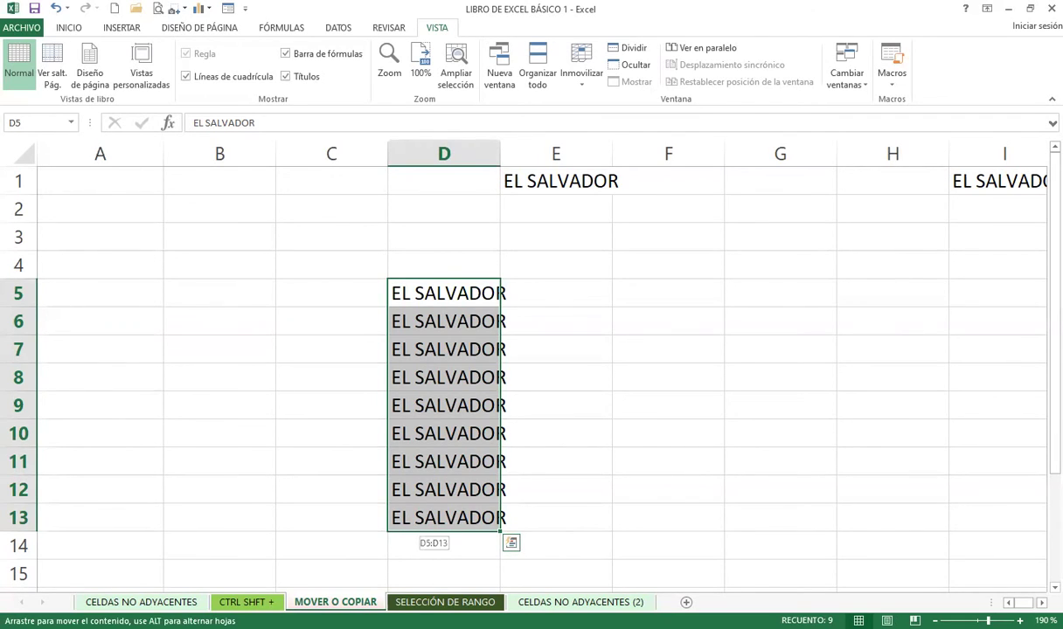
{"action": "left_click_drag", "start_coordinate": [189, 571], "coordinate": [196, 480]}
{"action": "left_click_drag", "start_coordinate": [199, 539], "coordinate": [199, 602]}
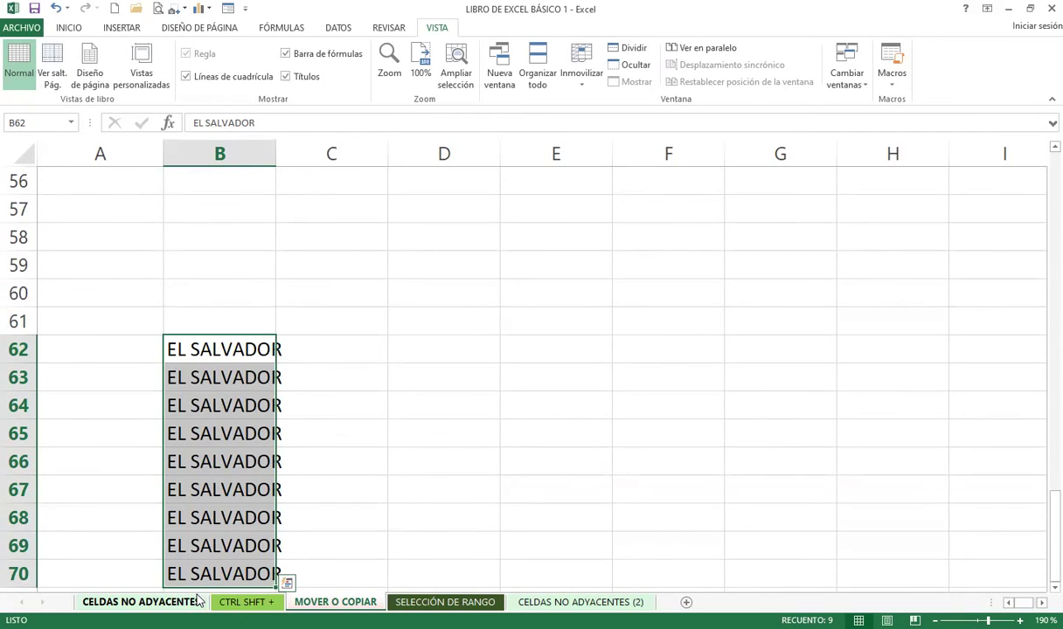
- Copy the EL SALVADOR block and paste it into A1:A9 on MOVER O COPIAR
{"action": "key", "text": "ctrl+c"}
{"action": "key", "text": "ctrl+Page_Down"}
{"action": "key", "text": "ctrl+Page_Down"}
{"action": "scroll", "coordinate": [103, 332], "scroll_direction": "up", "scroll_amount": 1}
{"action": "scroll", "coordinate": [117, 305], "scroll_direction": "up", "scroll_amount": 7}
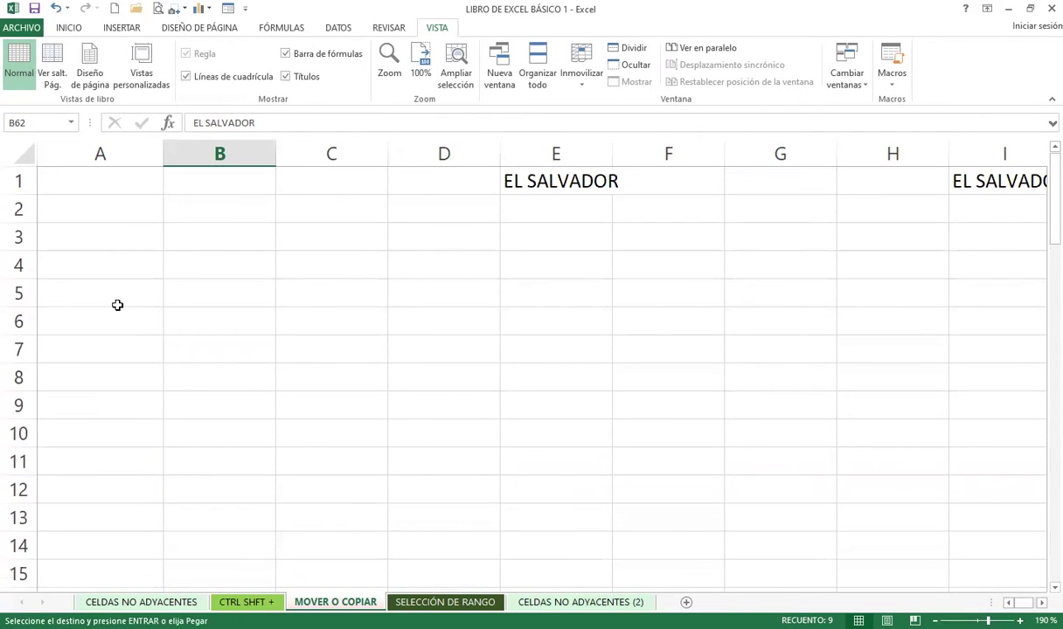
{"action": "left_click", "coordinate": [80, 181]}
{"action": "key", "text": "ctrl+v"}
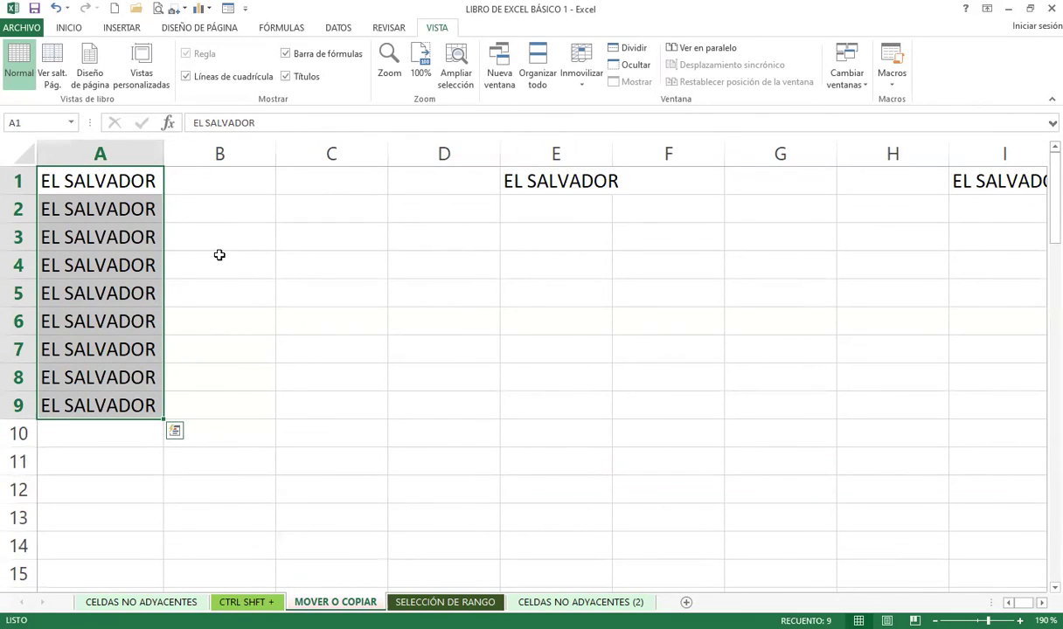
{"action": "left_click", "coordinate": [70, 28]}
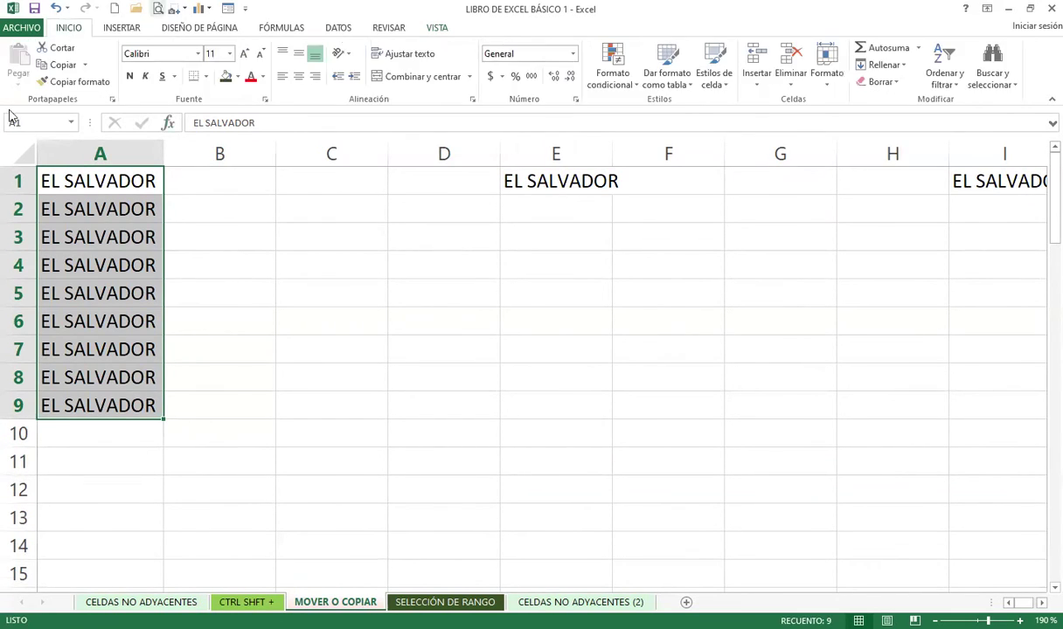
- Copy A1:A9 and paste it at C1, C13, F11 and G5
{"action": "left_click", "coordinate": [61, 65]}
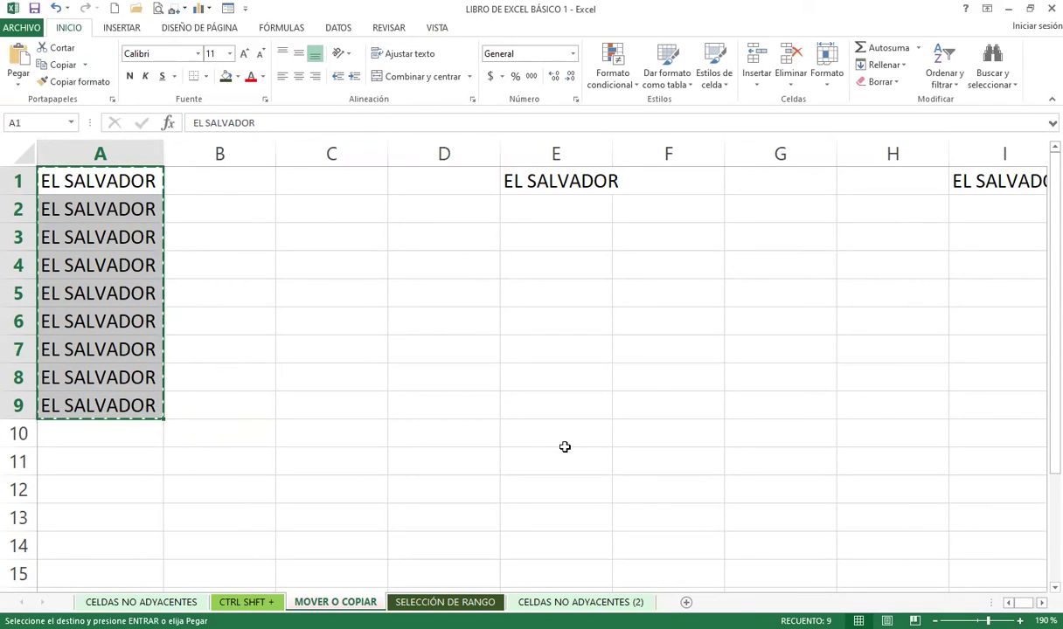
{"action": "left_click", "coordinate": [305, 176]}
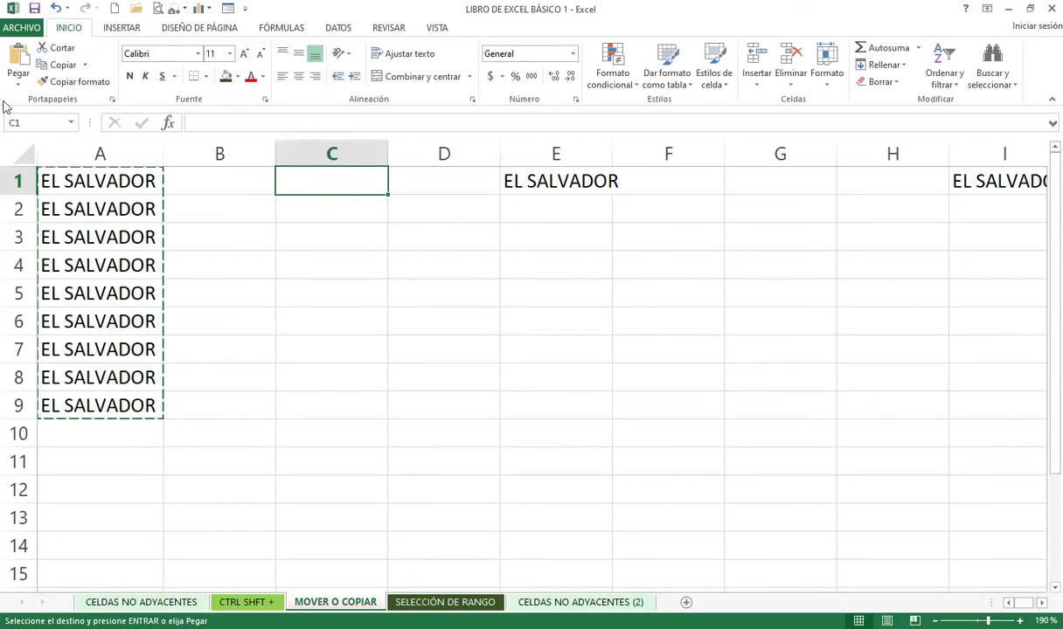
{"action": "left_click", "coordinate": [19, 55]}
{"action": "left_click", "coordinate": [314, 512]}
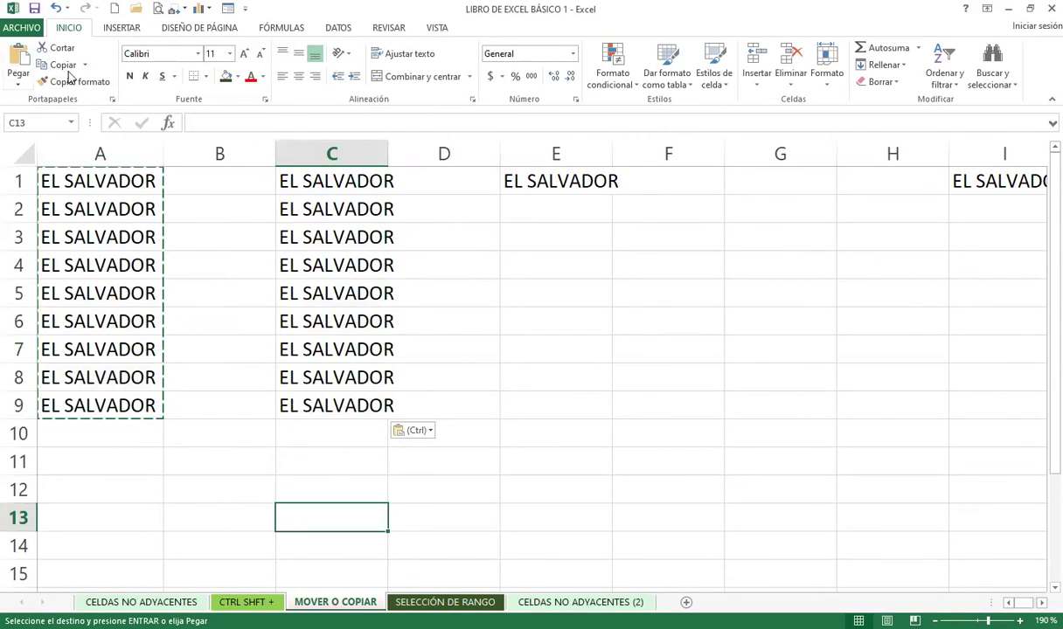
{"action": "left_click", "coordinate": [19, 56]}
{"action": "left_click", "coordinate": [668, 462]}
{"action": "left_click", "coordinate": [19, 55]}
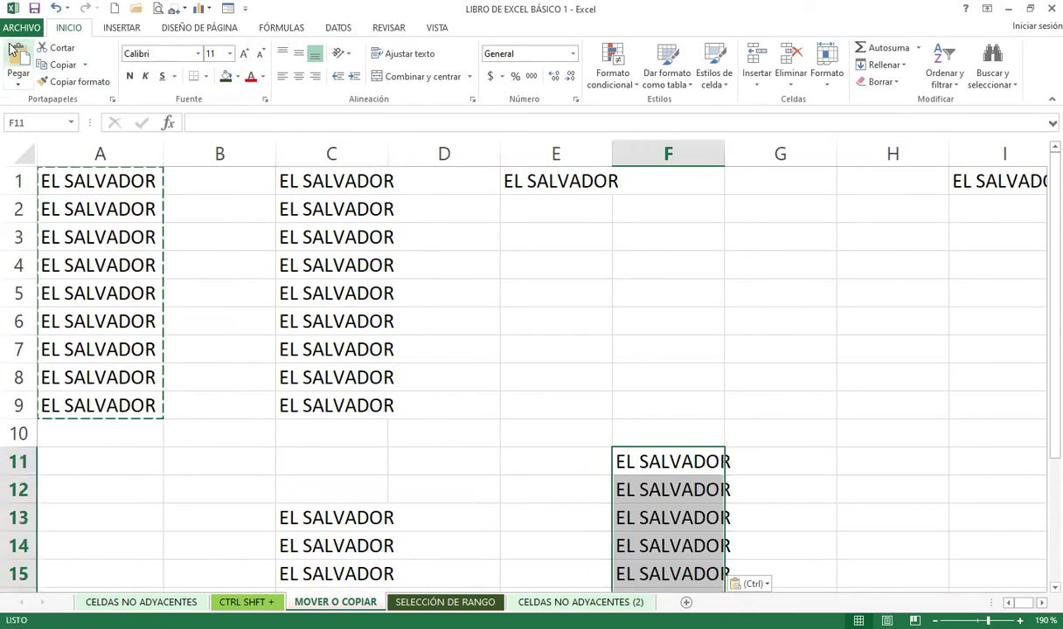
{"action": "left_click", "coordinate": [781, 289]}
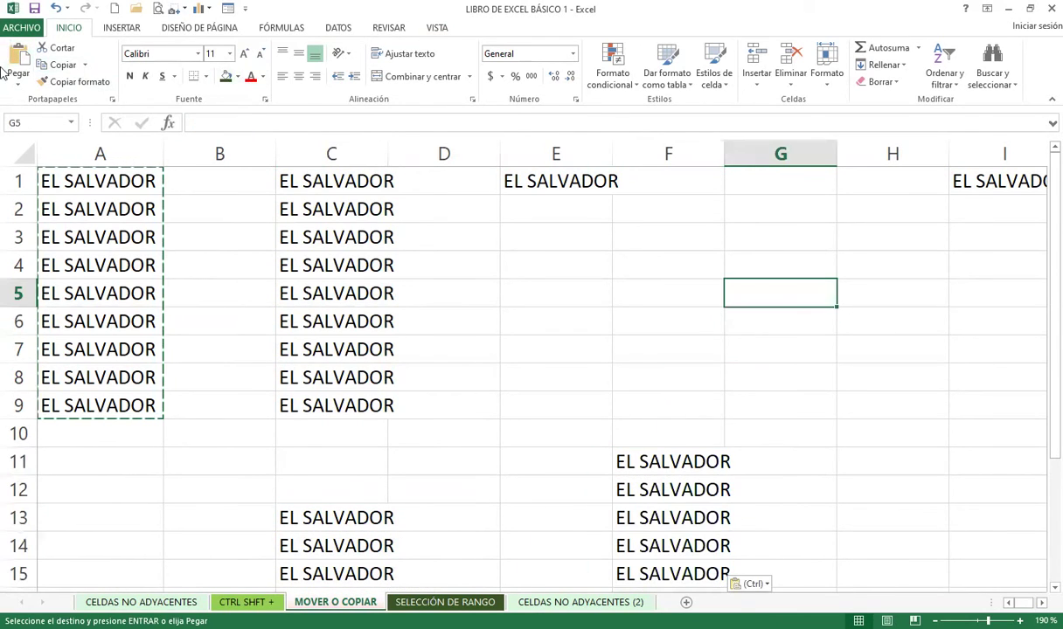
{"action": "left_click", "coordinate": [20, 55]}
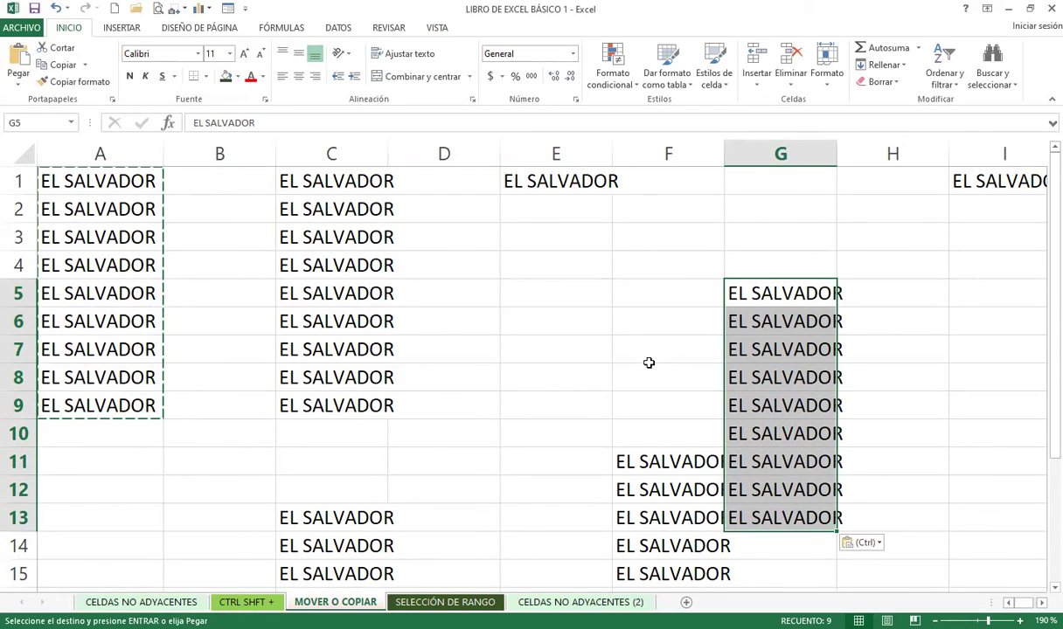
- End copy mode and select the EL SALVADOR block in A1:A9
{"action": "key", "text": "Escape"}
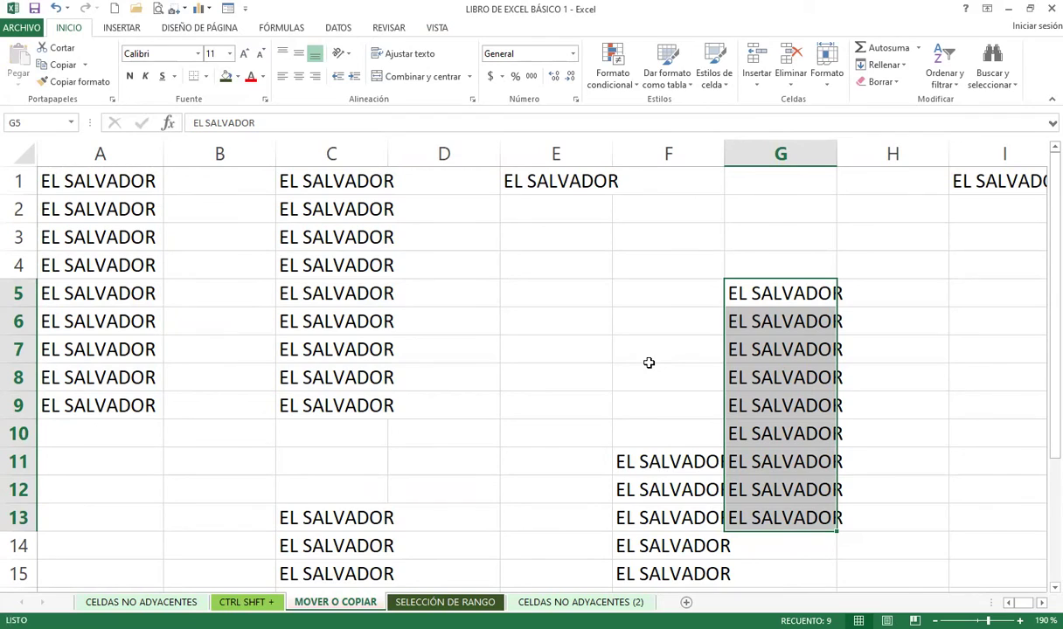
{"action": "left_click", "coordinate": [197, 227]}
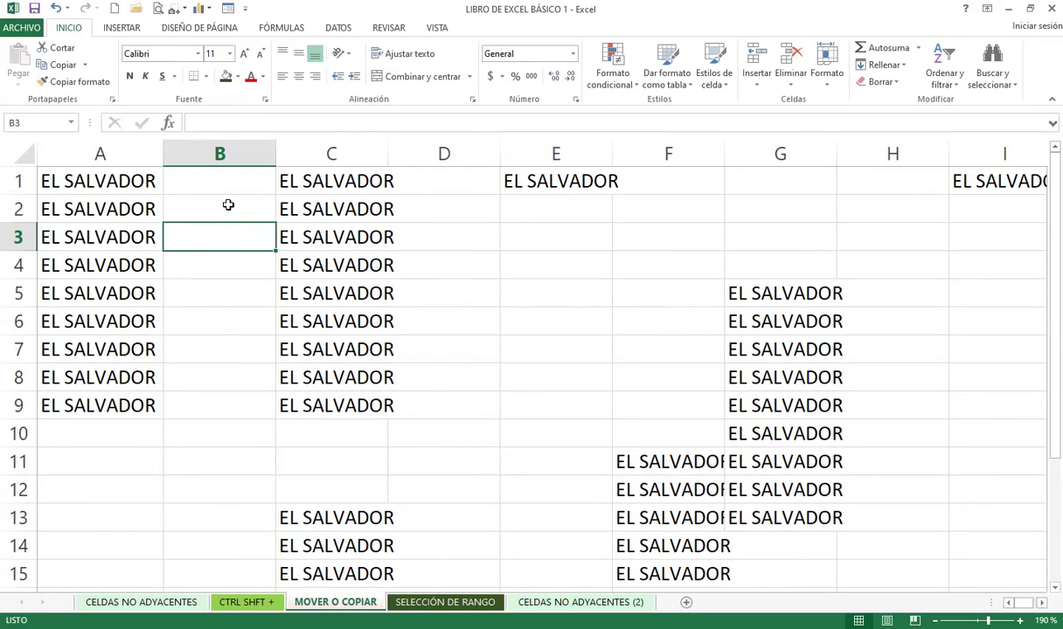
{"action": "left_click_drag", "start_coordinate": [84, 181], "coordinate": [73, 402]}
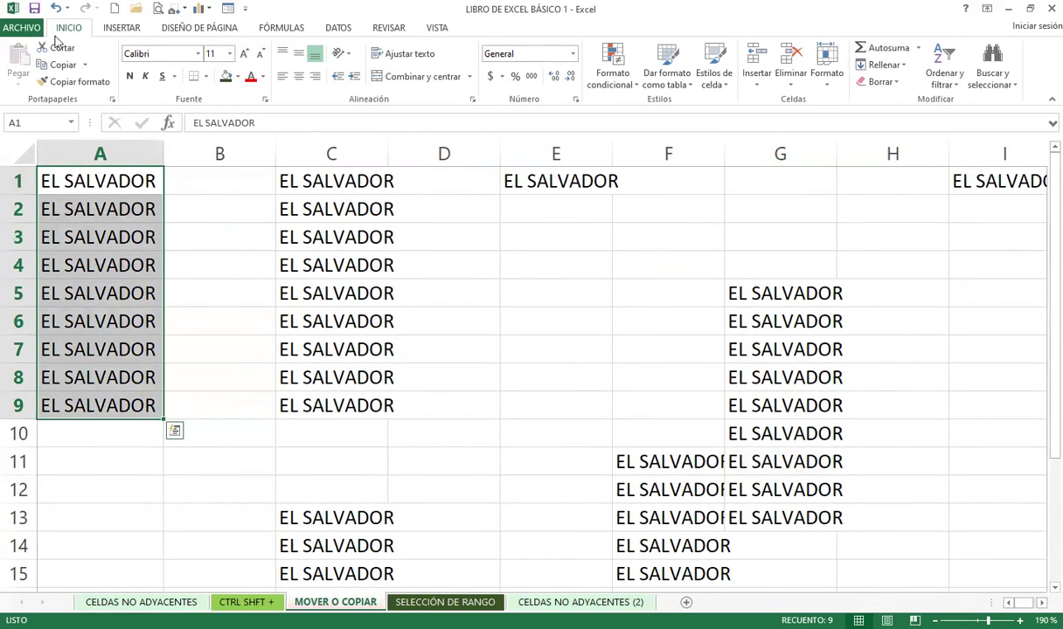
- Cut A1:A9 and paste it at E2, moving the block to E2:E10
{"action": "left_click", "coordinate": [58, 48]}
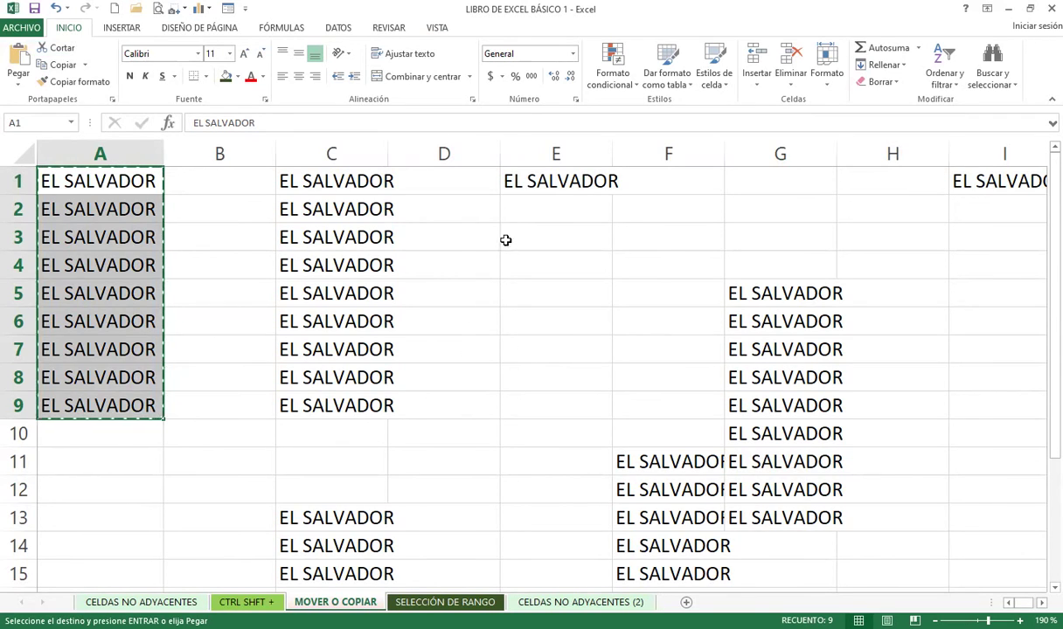
{"action": "left_click", "coordinate": [539, 214]}
{"action": "left_click", "coordinate": [17, 63]}
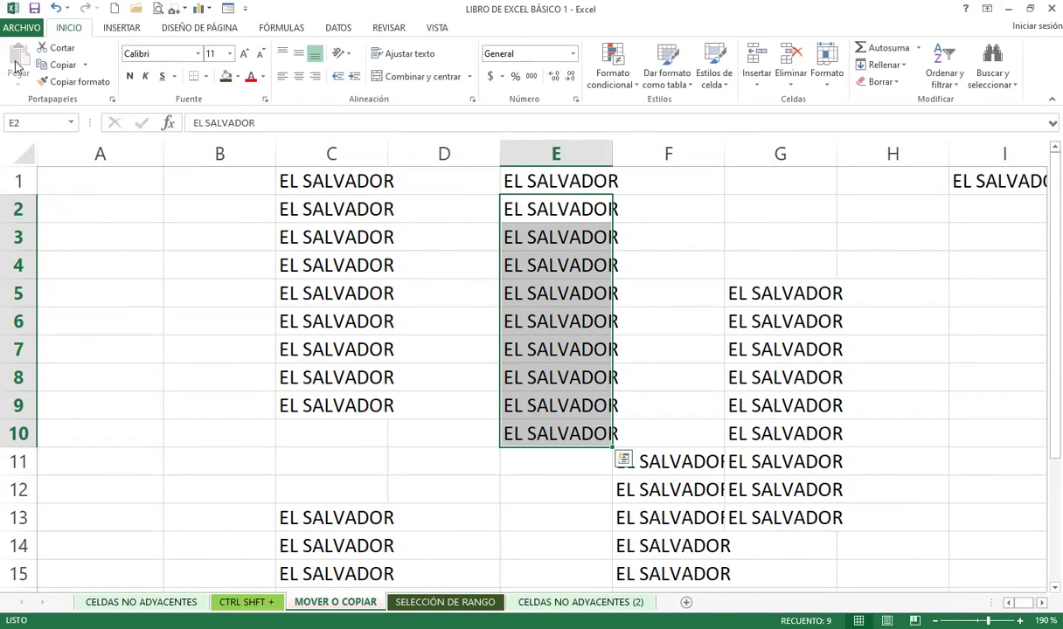
{"action": "key", "text": "Escape"}
- Select B1:H20 and drag it down so the block starts at row 14
{"action": "mouse_move", "coordinate": [262, 176]}
{"action": "left_mouse_down"}
{"action": "mouse_move", "coordinate": [1036, 573]}
{"action": "mouse_move", "coordinate": [827, 455]}
{"action": "left_mouse_up"}
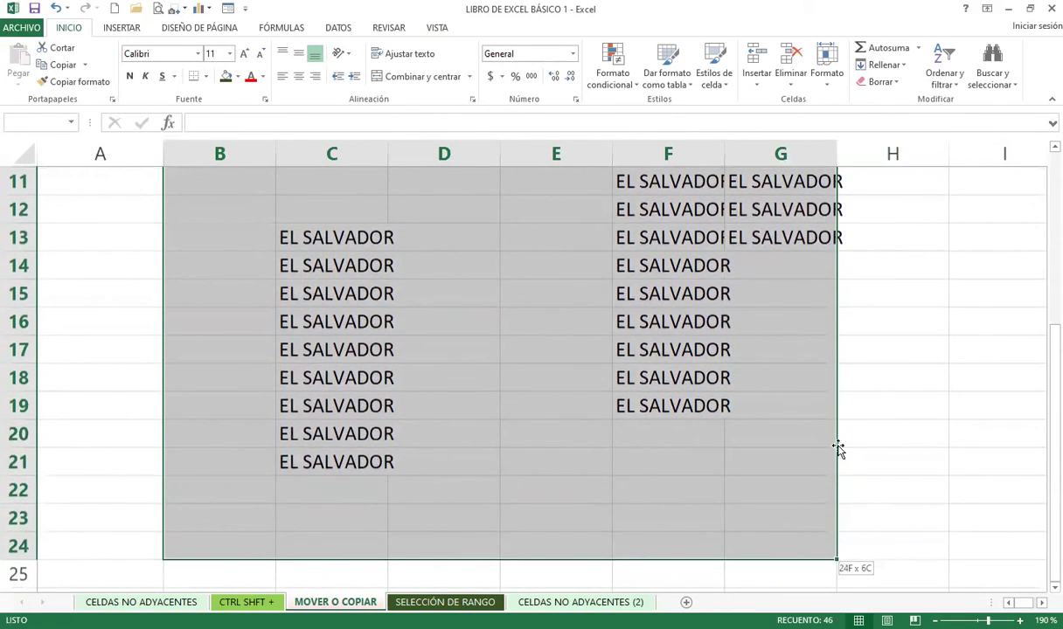
{"action": "left_click_drag", "start_coordinate": [827, 455], "coordinate": [837, 447]}
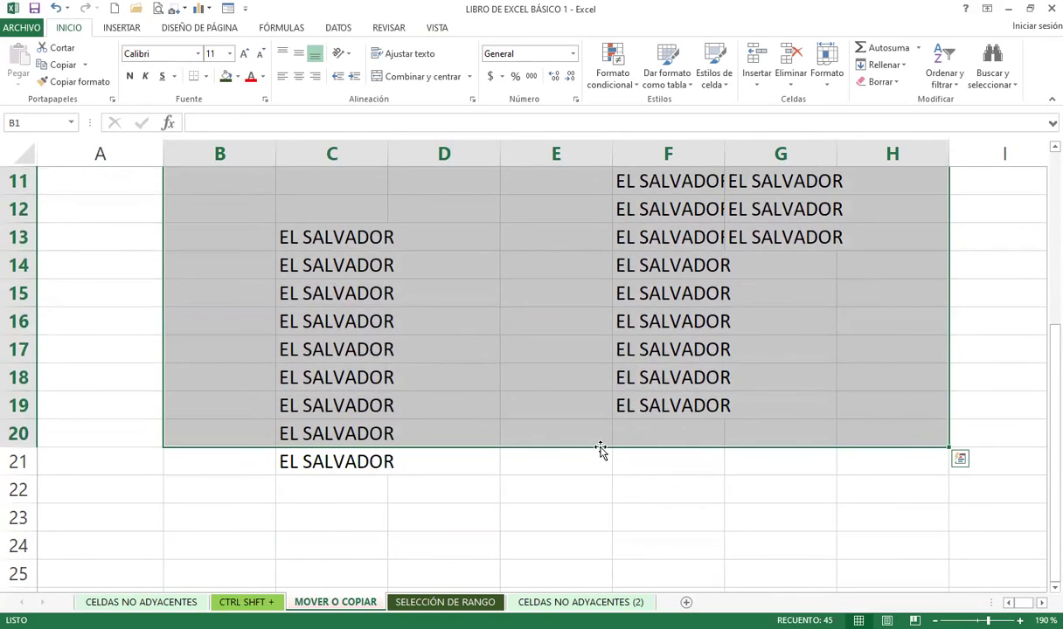
{"action": "left_click_drag", "start_coordinate": [602, 448], "coordinate": [610, 476]}
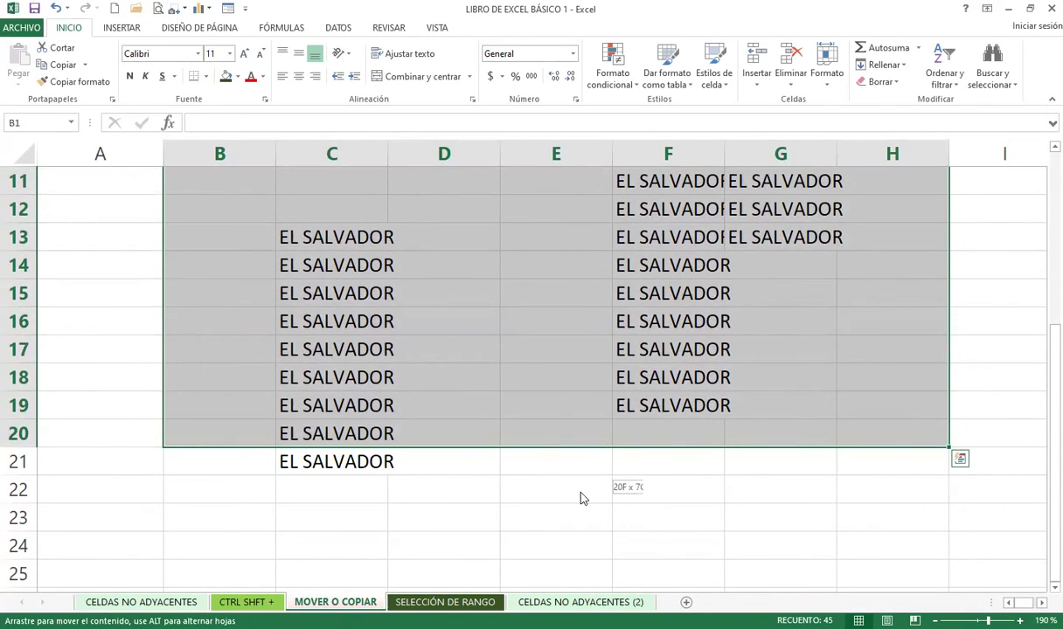
{"action": "left_click_drag", "start_coordinate": [499, 362], "coordinate": [513, 320]}
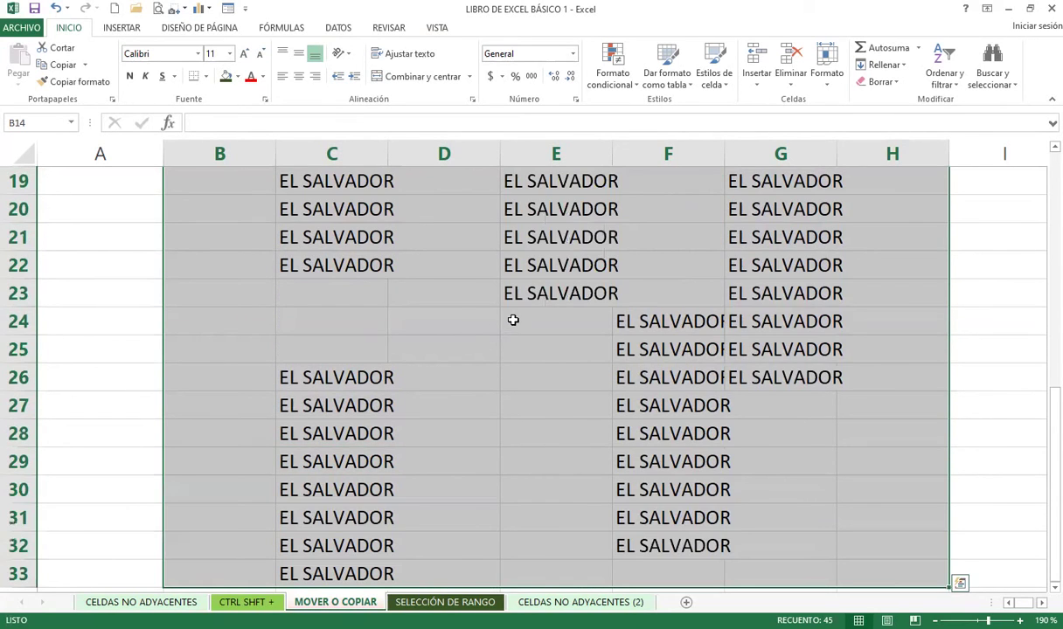
{"action": "scroll", "coordinate": [514, 318], "scroll_direction": "up", "scroll_amount": 4}
{"action": "scroll", "coordinate": [525, 337], "scroll_direction": "down", "scroll_amount": 3}
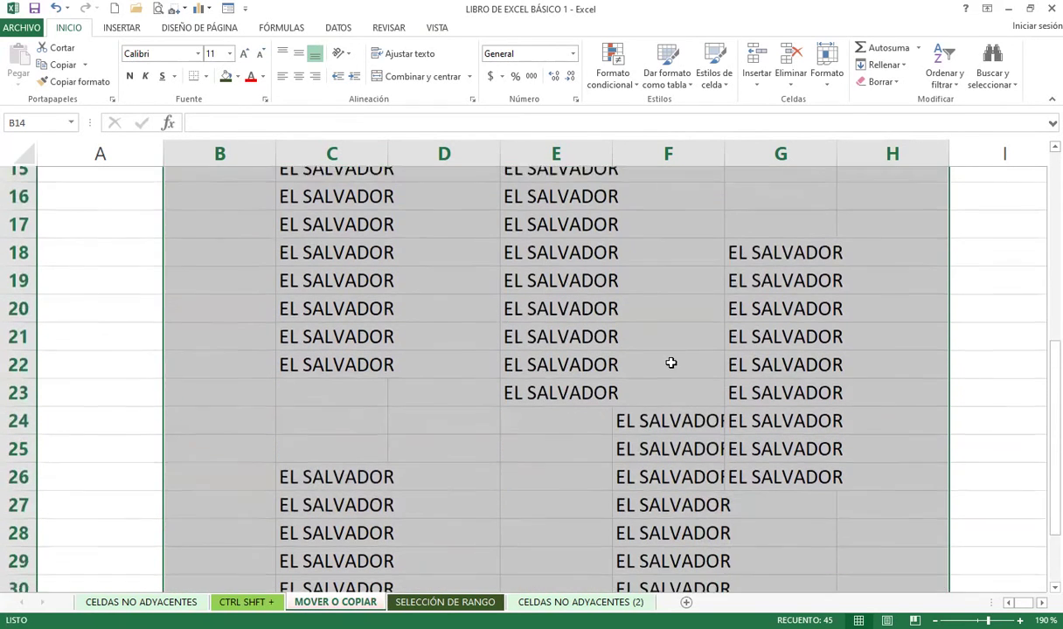
{"action": "left_click", "coordinate": [462, 372]}
{"action": "scroll", "coordinate": [315, 397], "scroll_direction": "up", "scroll_amount": 4}
{"action": "scroll", "coordinate": [325, 333], "scroll_direction": "down", "scroll_amount": 3}
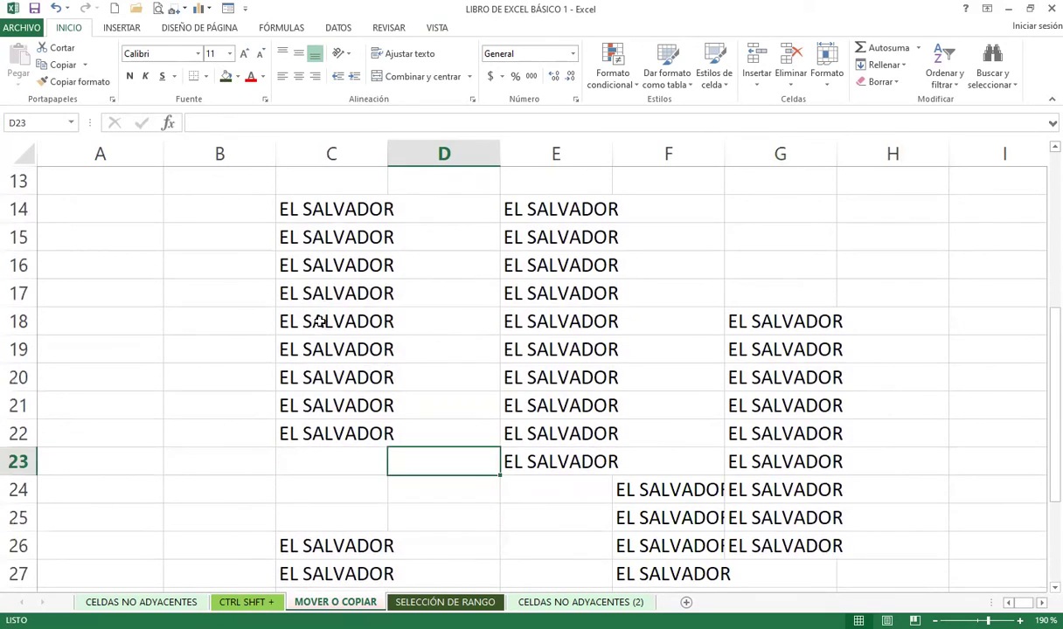
{"action": "left_click_drag", "start_coordinate": [316, 205], "coordinate": [327, 447]}
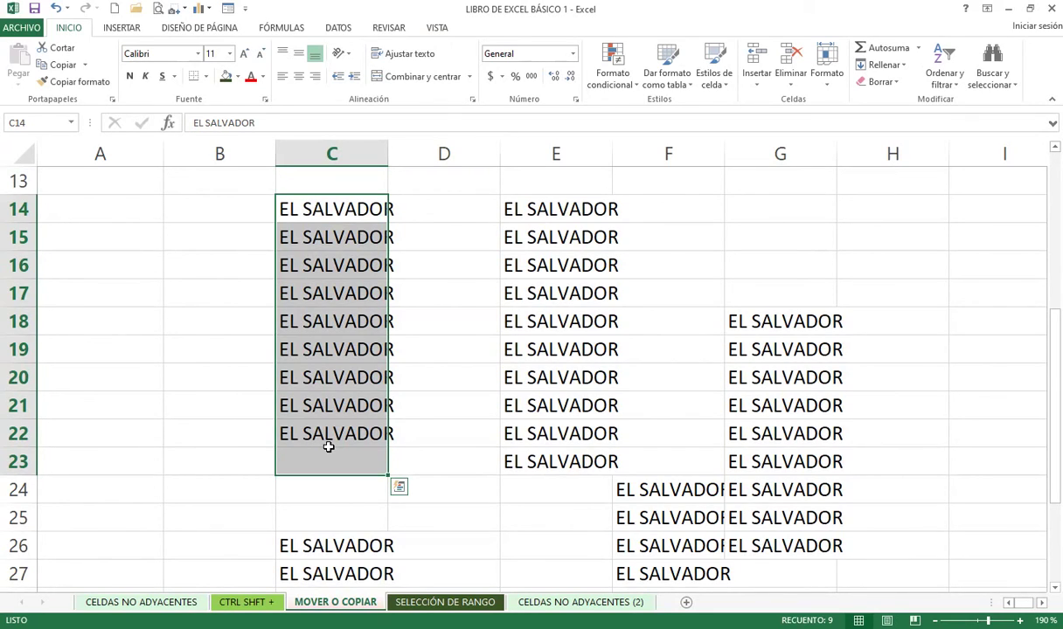
- Clear EL SALVADOR from C14, E23, C18 and C21
{"action": "key", "text": "BackSpace"}
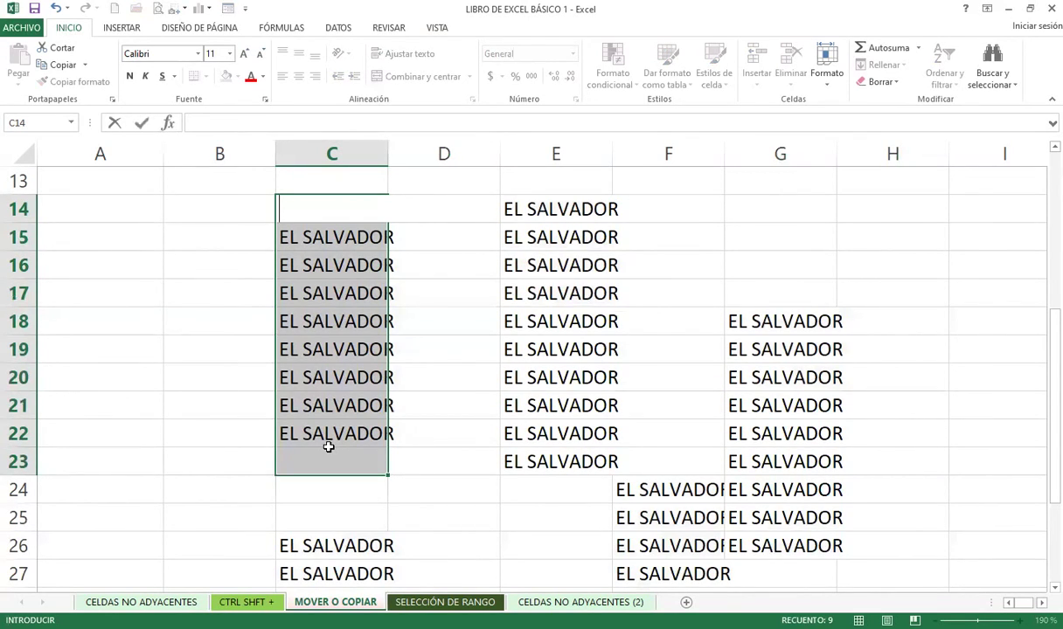
{"action": "left_click_drag", "start_coordinate": [504, 458], "coordinate": [558, 207]}
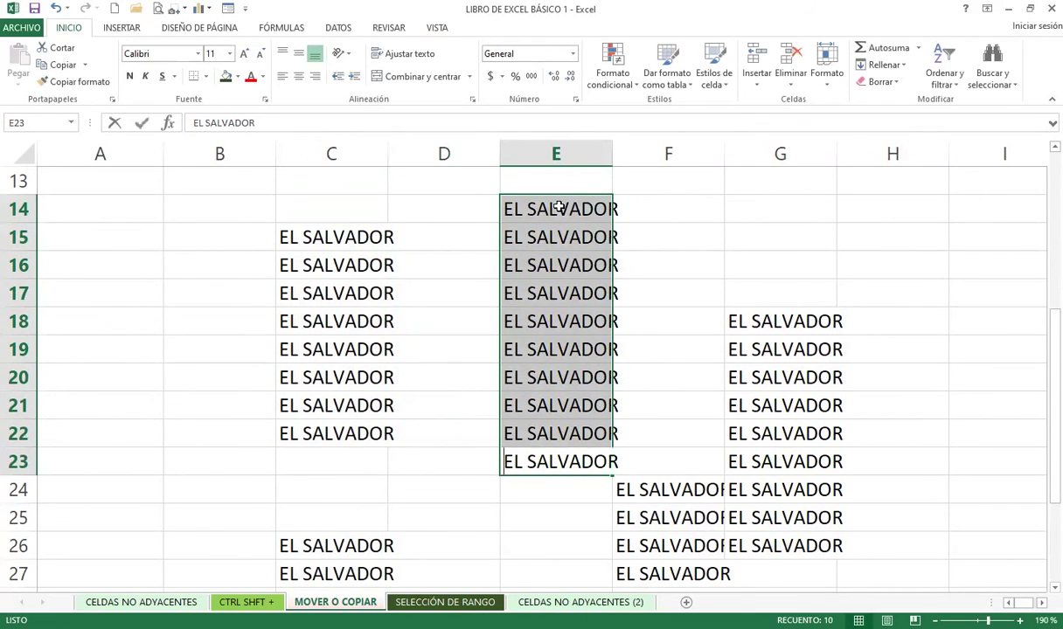
{"action": "key", "text": "BackSpace"}
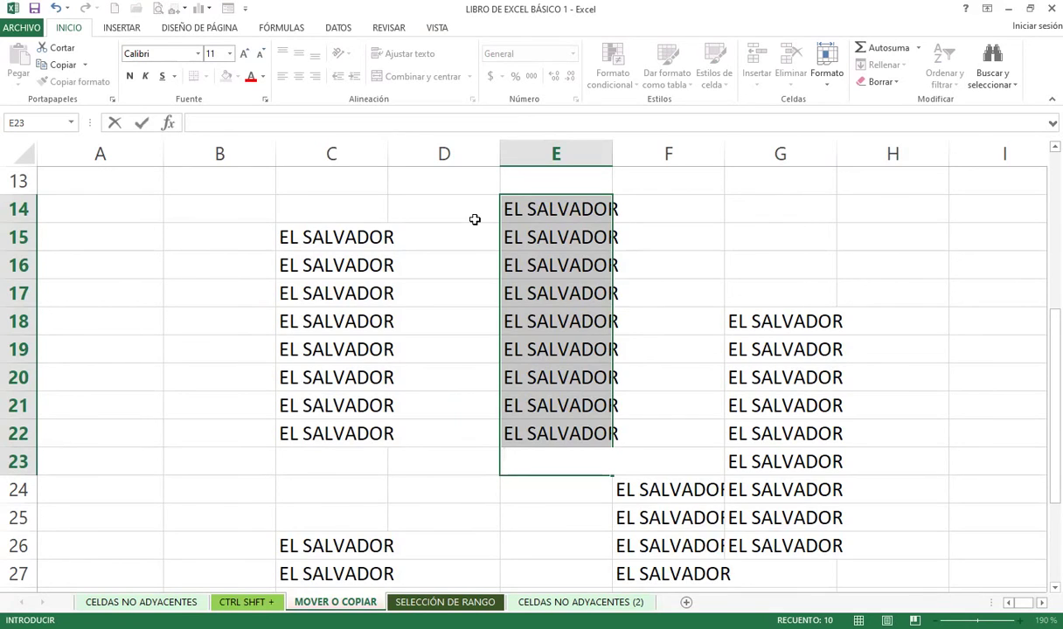
{"action": "left_click", "coordinate": [310, 320]}
{"action": "key", "text": "Delete"}
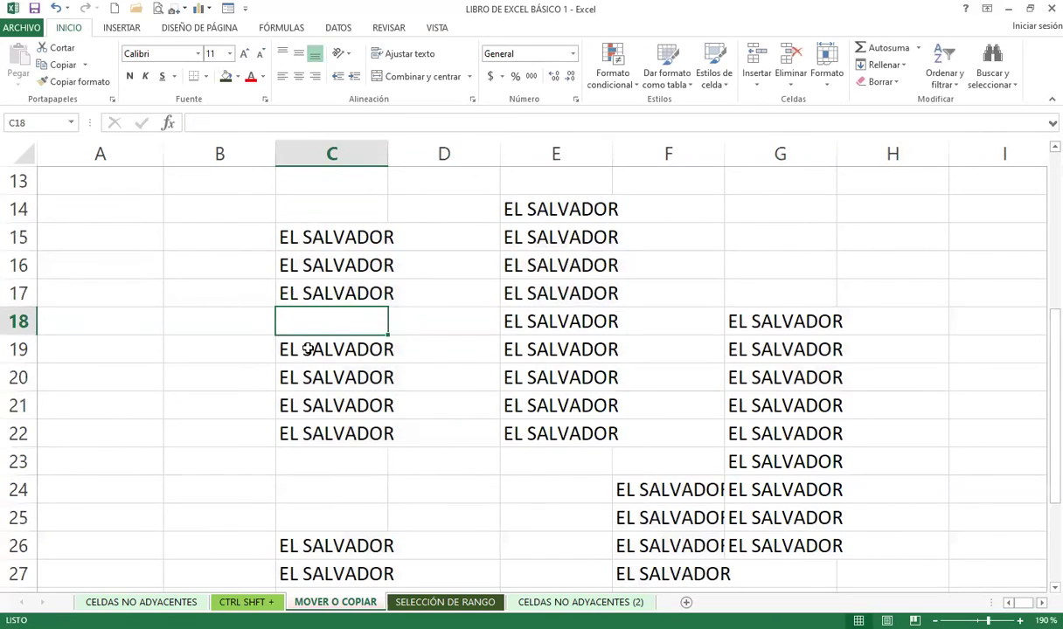
{"action": "left_click", "coordinate": [298, 418]}
{"action": "key", "text": "Delete"}
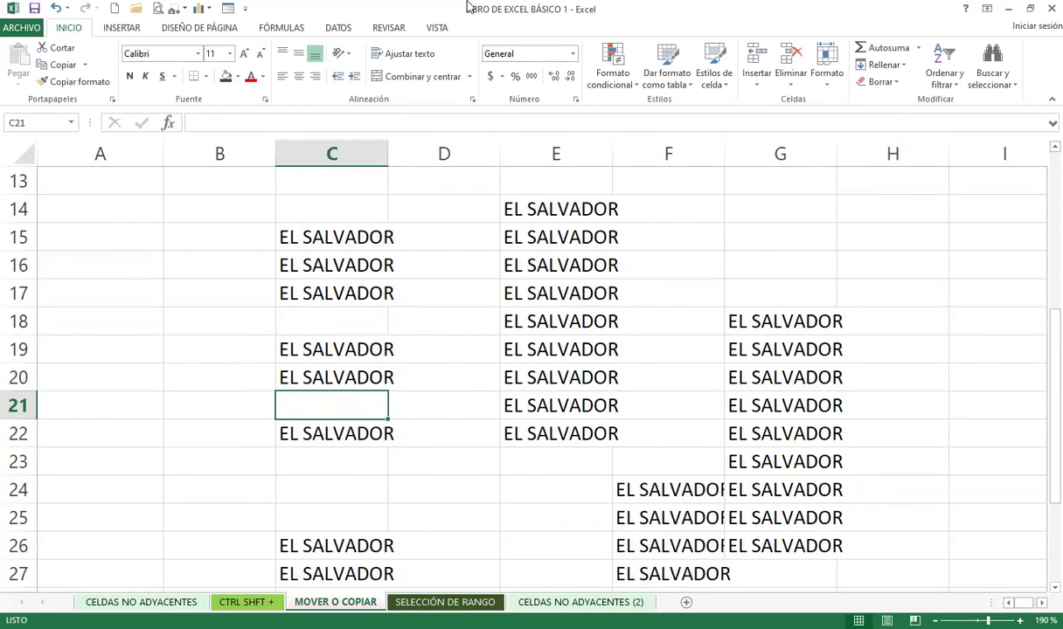
- Move the column E entries into D15:D23 and clear D23, D21, D18 and D16
{"action": "left_click_drag", "start_coordinate": [542, 213], "coordinate": [555, 434]}
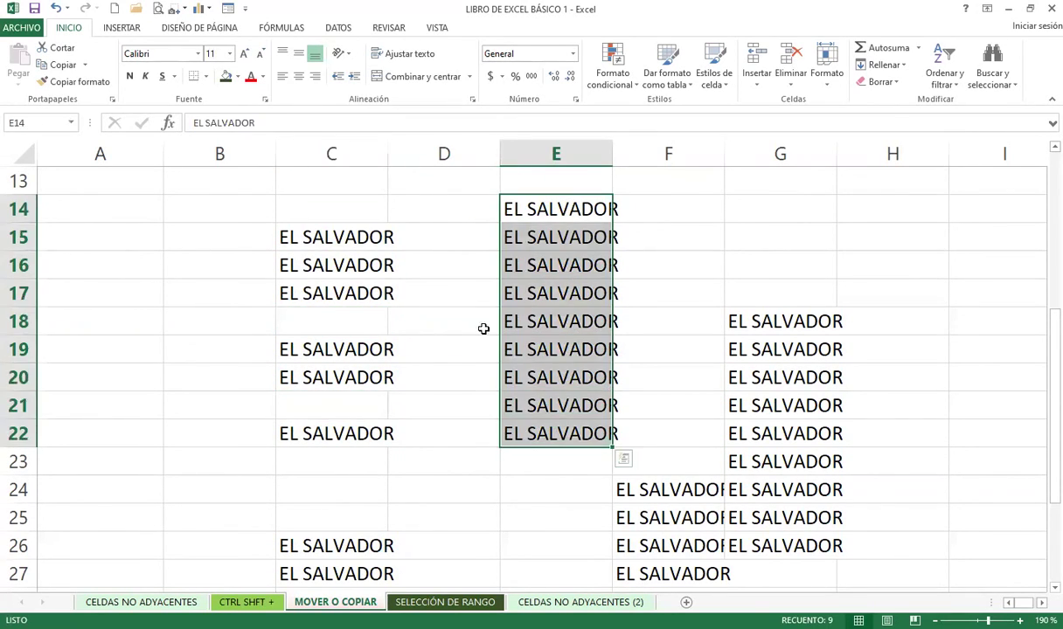
{"action": "left_click_drag", "start_coordinate": [500, 302], "coordinate": [435, 318]}
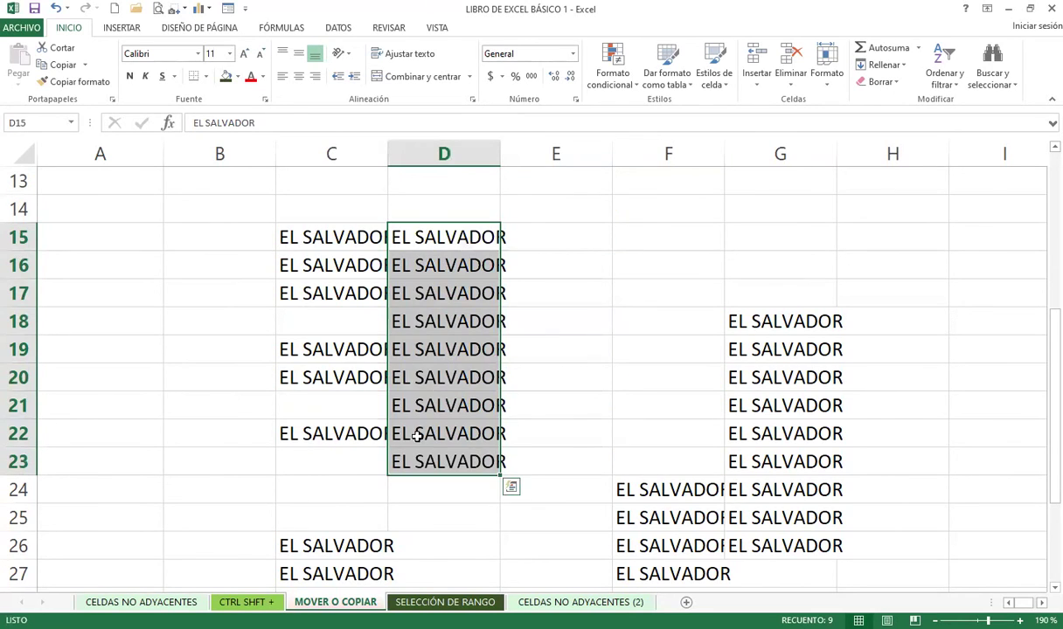
{"action": "left_click", "coordinate": [402, 454]}
{"action": "key", "text": "Delete"}
{"action": "left_click", "coordinate": [443, 405]}
{"action": "key", "text": "Delete"}
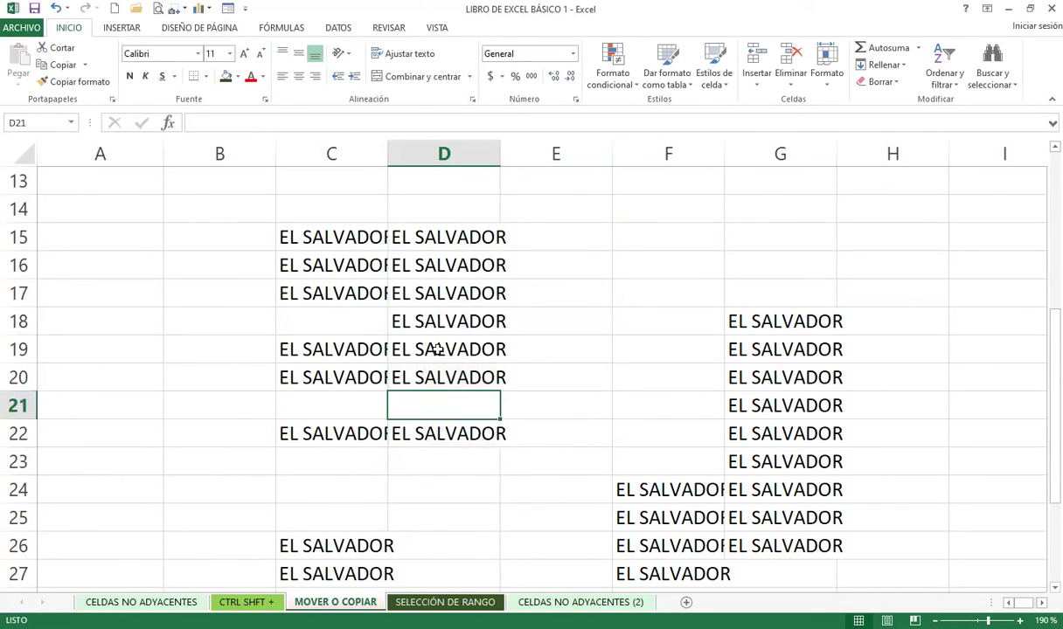
{"action": "left_click", "coordinate": [442, 320]}
{"action": "key", "text": "Delete"}
{"action": "left_click", "coordinate": [451, 264]}
{"action": "key", "text": "Delete"}
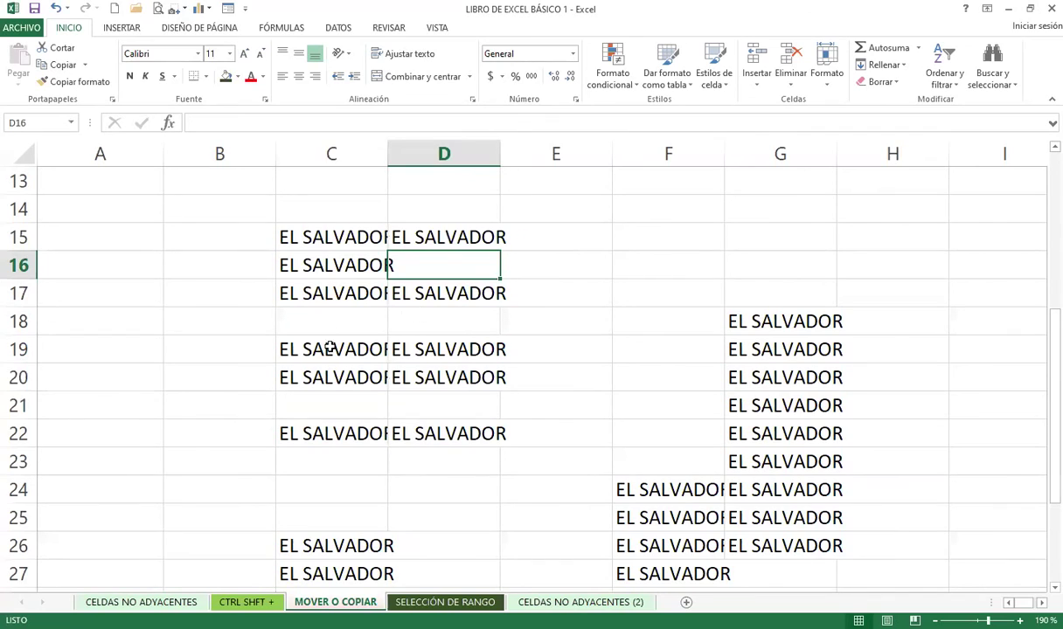
- Clear EL SALVADOR from C19 and C15
{"action": "left_click", "coordinate": [314, 346]}
{"action": "key", "text": "Delete"}
{"action": "left_click", "coordinate": [584, 320]}
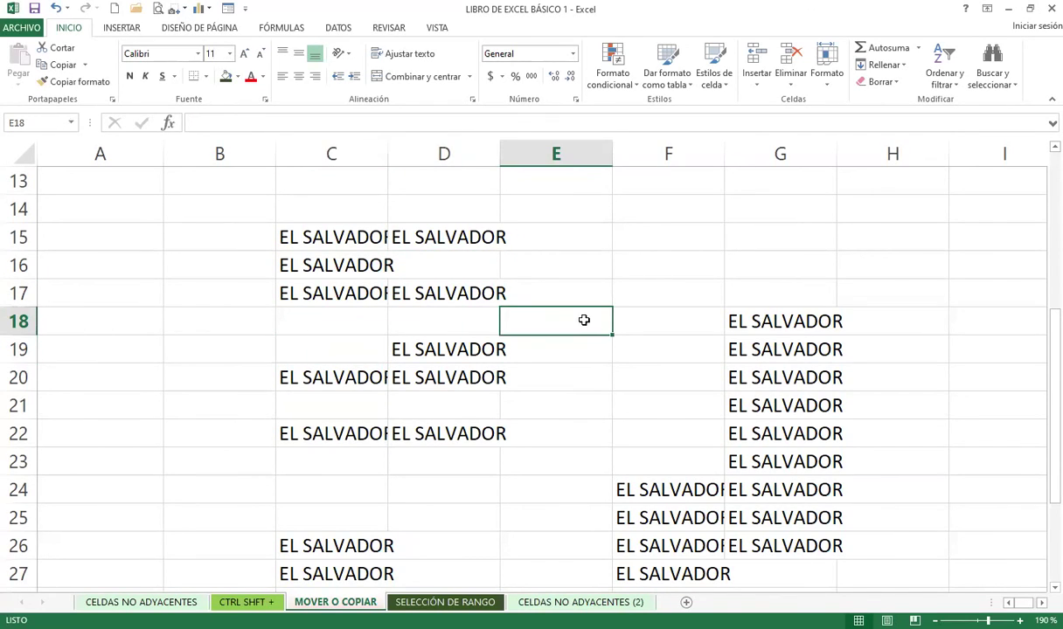
{"action": "left_click", "coordinate": [314, 239]}
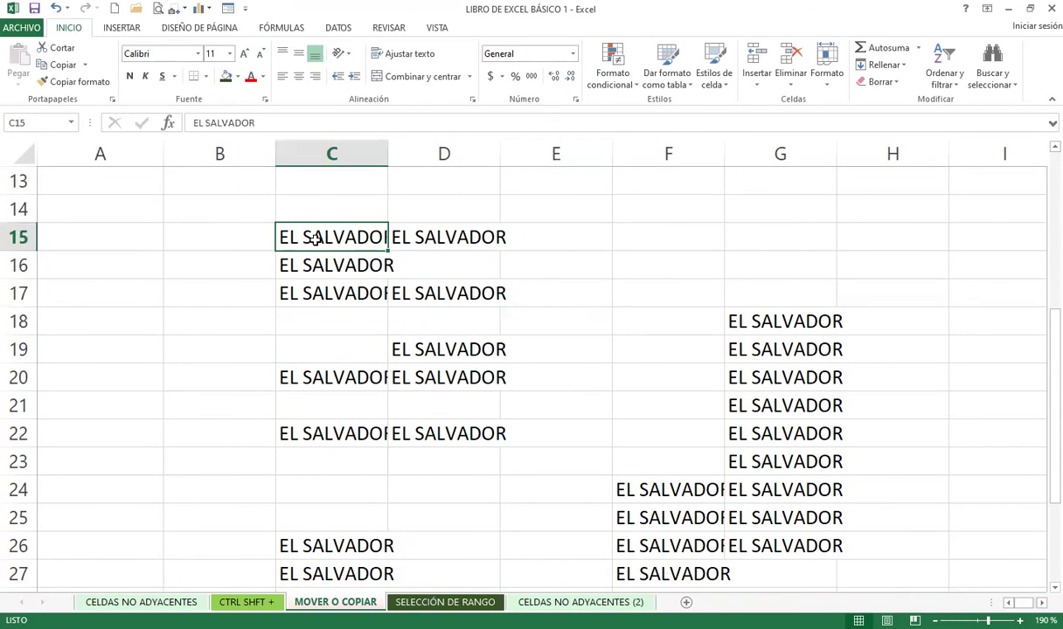
{"action": "key", "text": "Delete"}
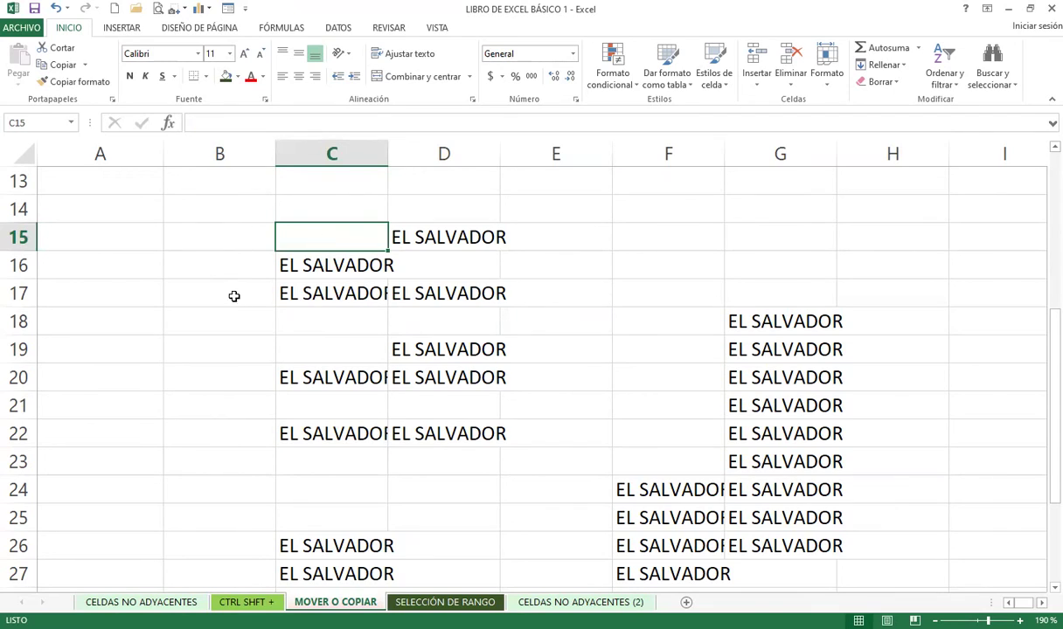
{"action": "left_click", "coordinate": [225, 293]}
{"action": "left_click", "coordinate": [437, 291]}
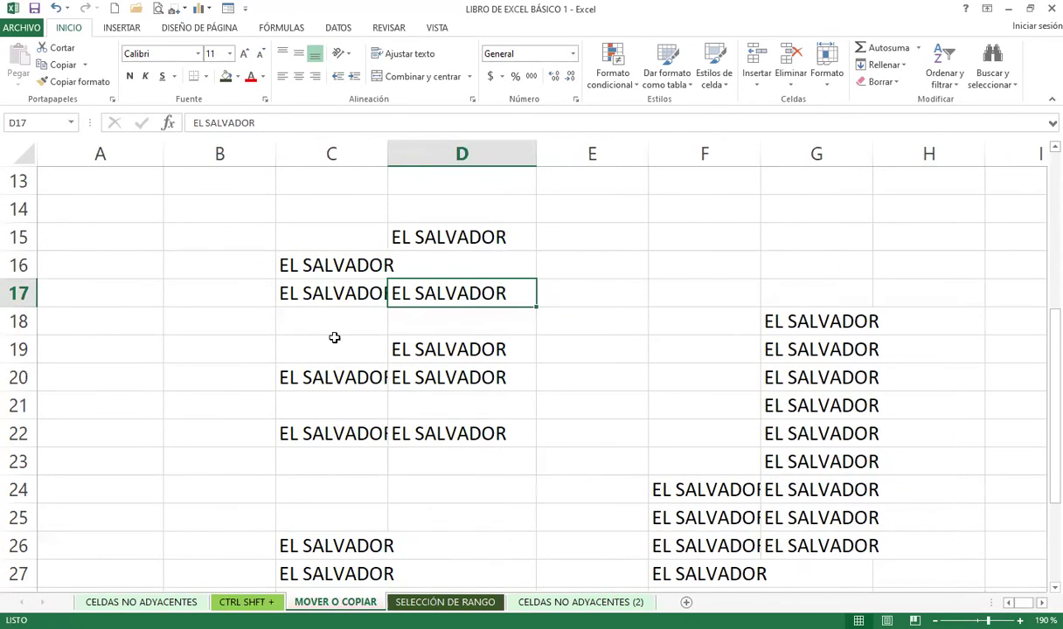
- Give columns C and D equal widths and select the C15:D22 block
{"action": "left_click", "coordinate": [460, 269]}
{"action": "left_click_drag", "start_coordinate": [385, 155], "coordinate": [407, 153]}
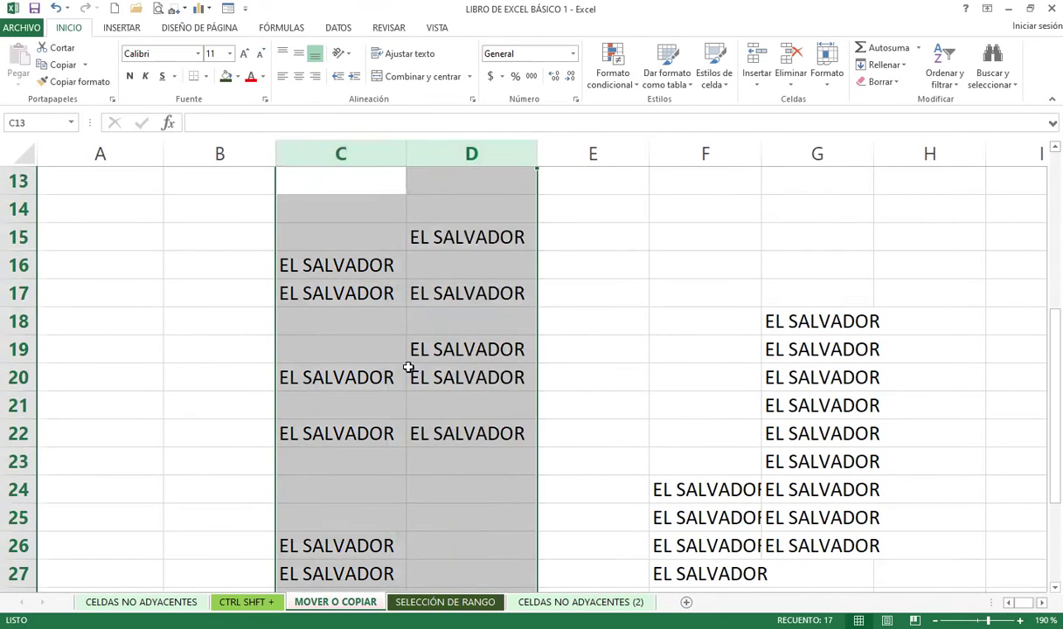
{"action": "left_click", "coordinate": [409, 369]}
{"action": "left_click", "coordinate": [347, 241]}
{"action": "left_click", "coordinate": [462, 269]}
{"action": "left_click", "coordinate": [345, 326]}
{"action": "left_click", "coordinate": [461, 323]}
{"action": "left_click", "coordinate": [366, 399]}
{"action": "left_click", "coordinate": [460, 394]}
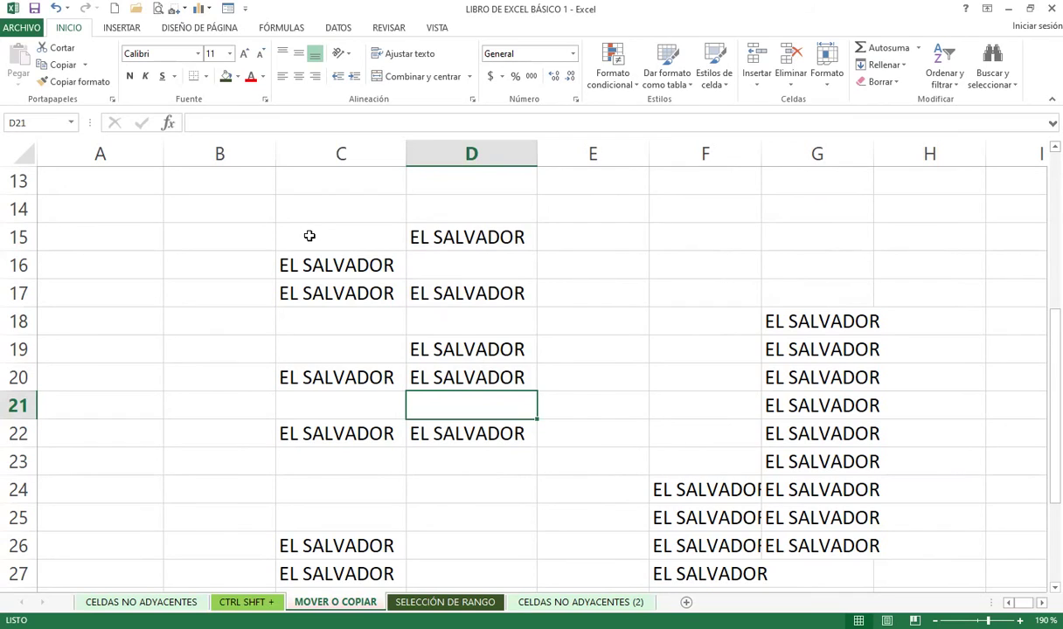
{"action": "left_click_drag", "start_coordinate": [299, 234], "coordinate": [456, 432]}
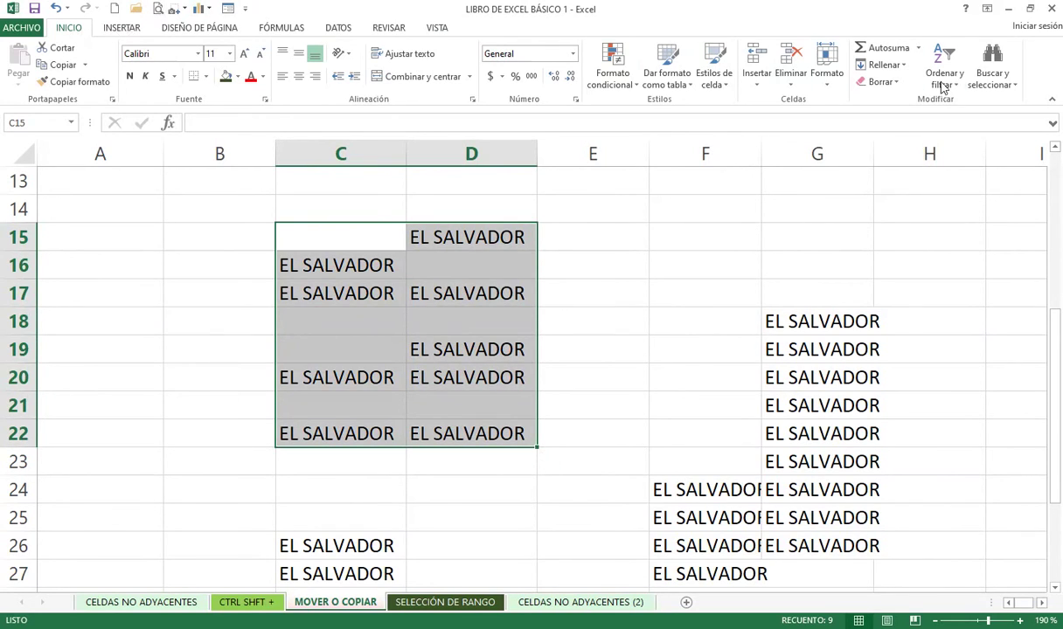
{"action": "left_click", "coordinate": [1007, 85]}
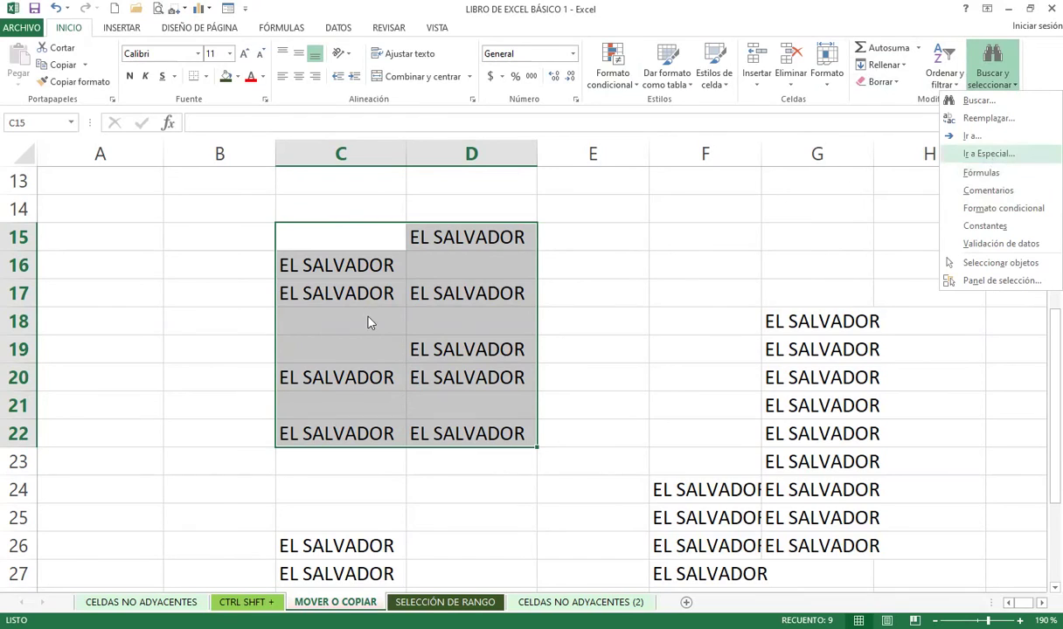
- Select only the blank cells in C15:D22 and fill all seven with VANESSA
{"action": "key", "text": "Return"}
{"action": "left_click_drag", "start_coordinate": [165, 385], "coordinate": [197, 123]}
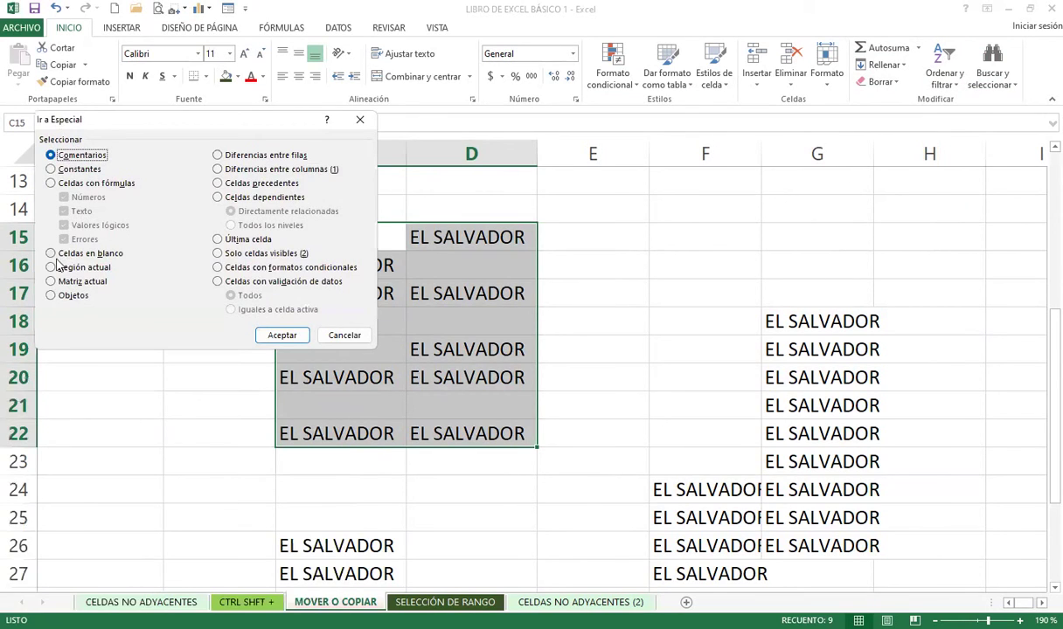
{"action": "left_click", "coordinate": [54, 255]}
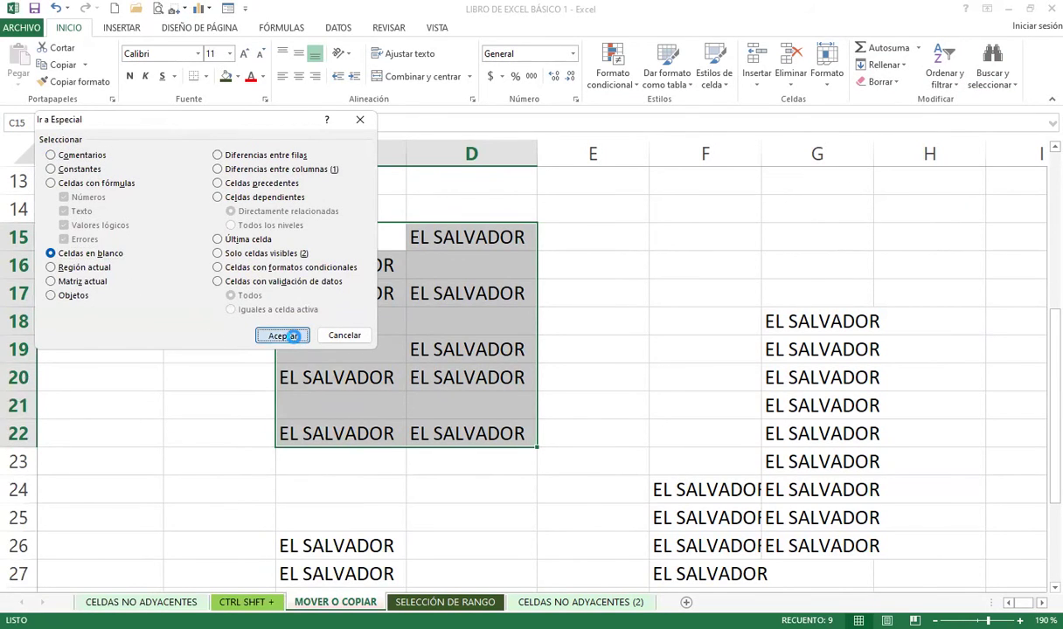
{"action": "left_click", "coordinate": [285, 336]}
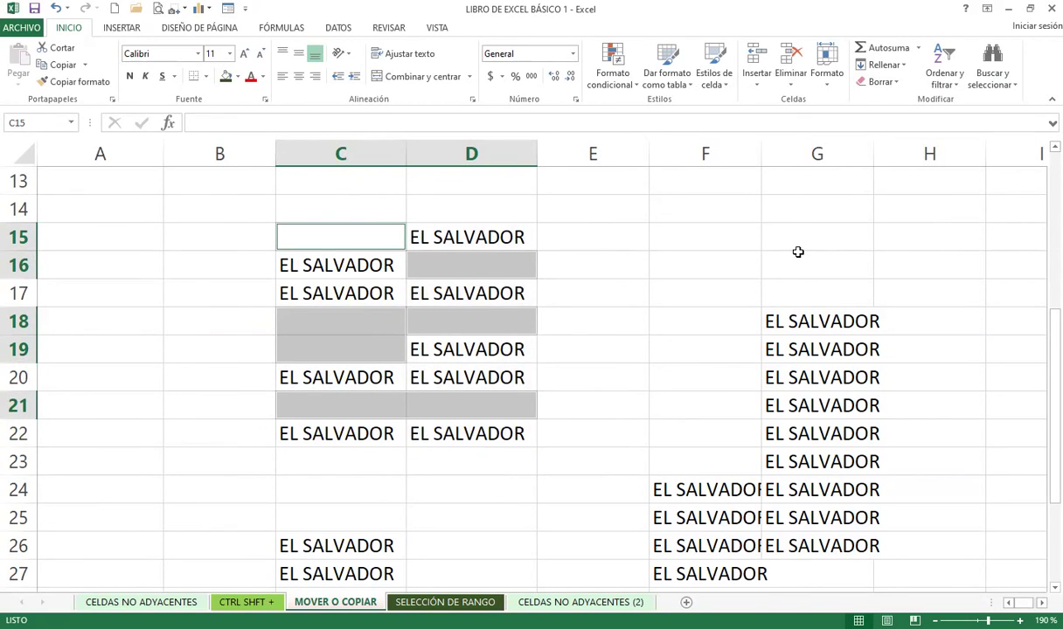
{"action": "type", "text": "VANESSA"}
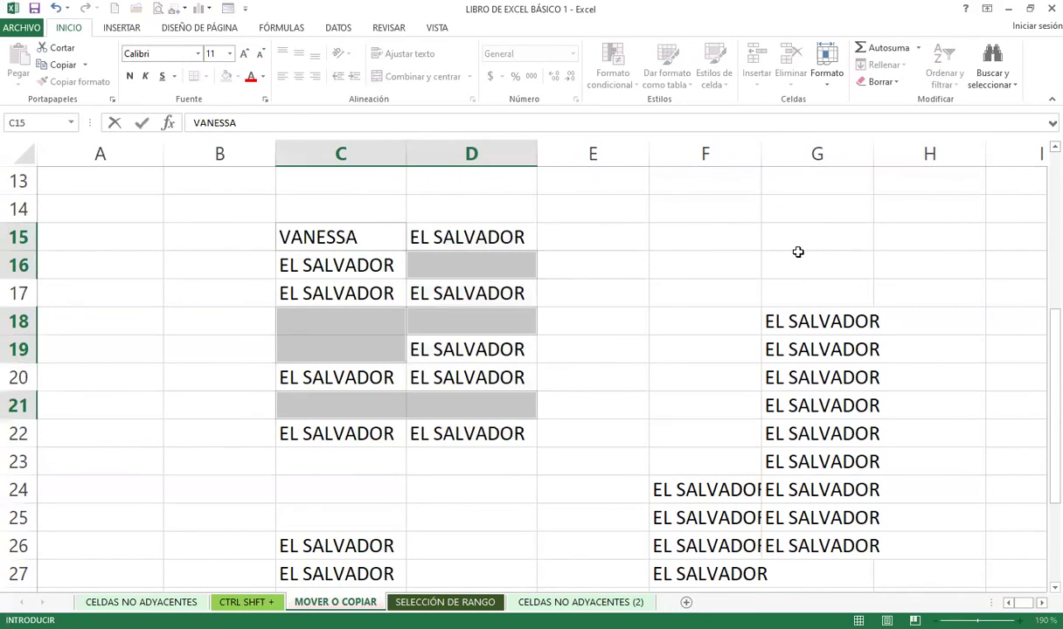
{"action": "key", "text": "ctrl+Return"}
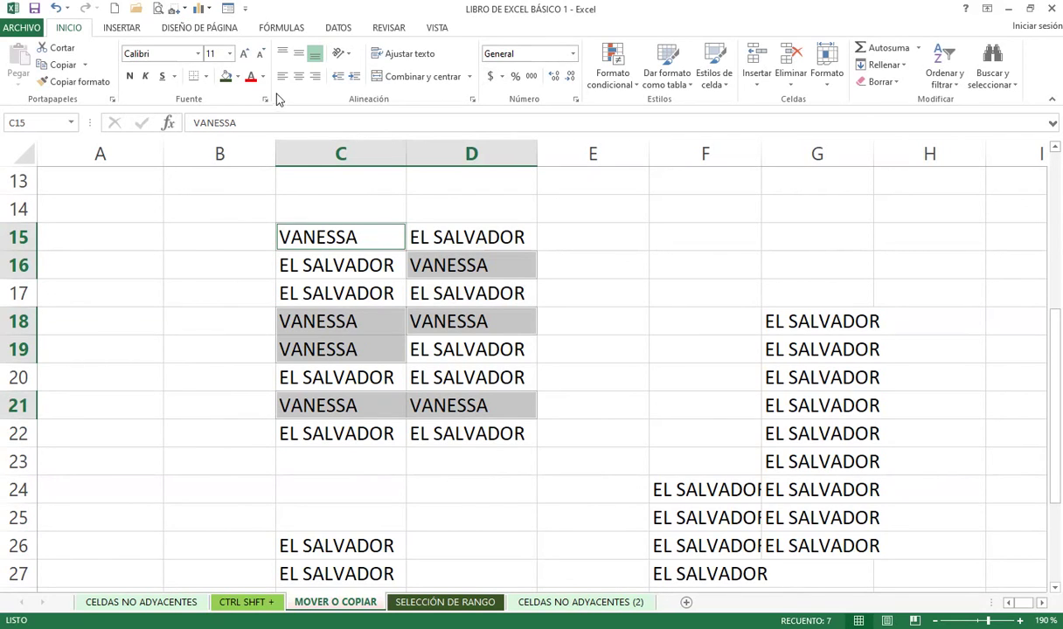
{"action": "left_click", "coordinate": [238, 77]}
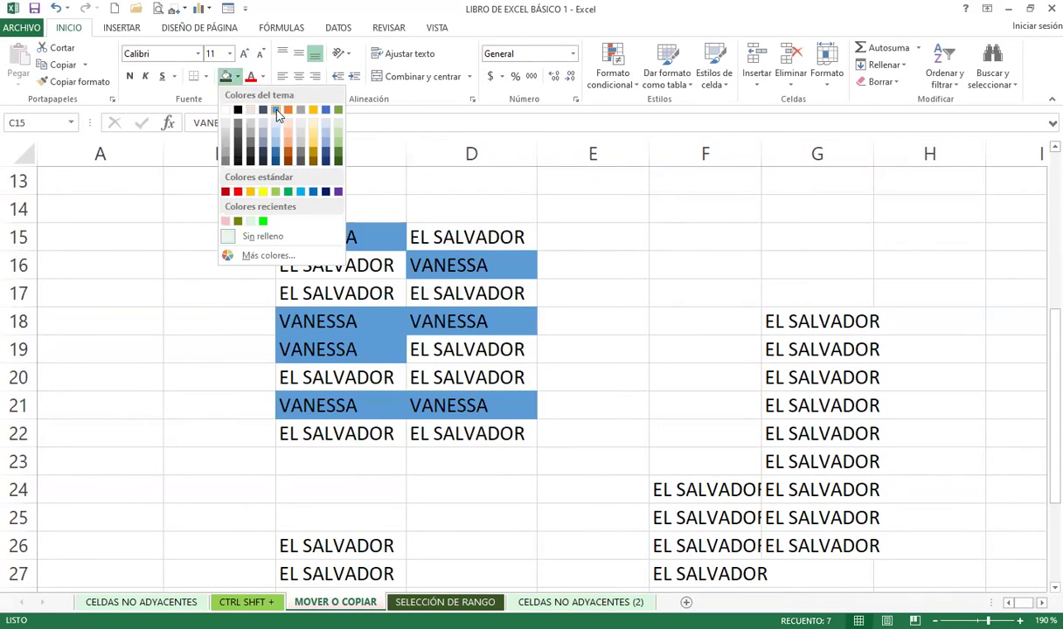
- Give the VANESSA cells a blue fill with bold, italic and underlined text
{"action": "left_click", "coordinate": [276, 111]}
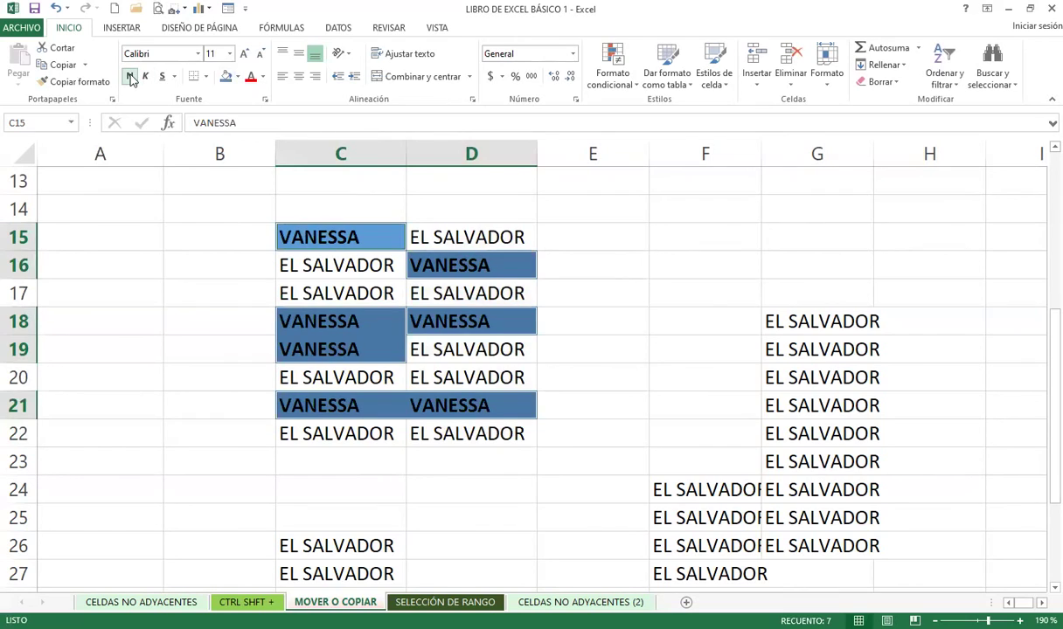
{"action": "left_click", "coordinate": [131, 77]}
{"action": "left_click", "coordinate": [145, 77]}
{"action": "left_click", "coordinate": [161, 77]}
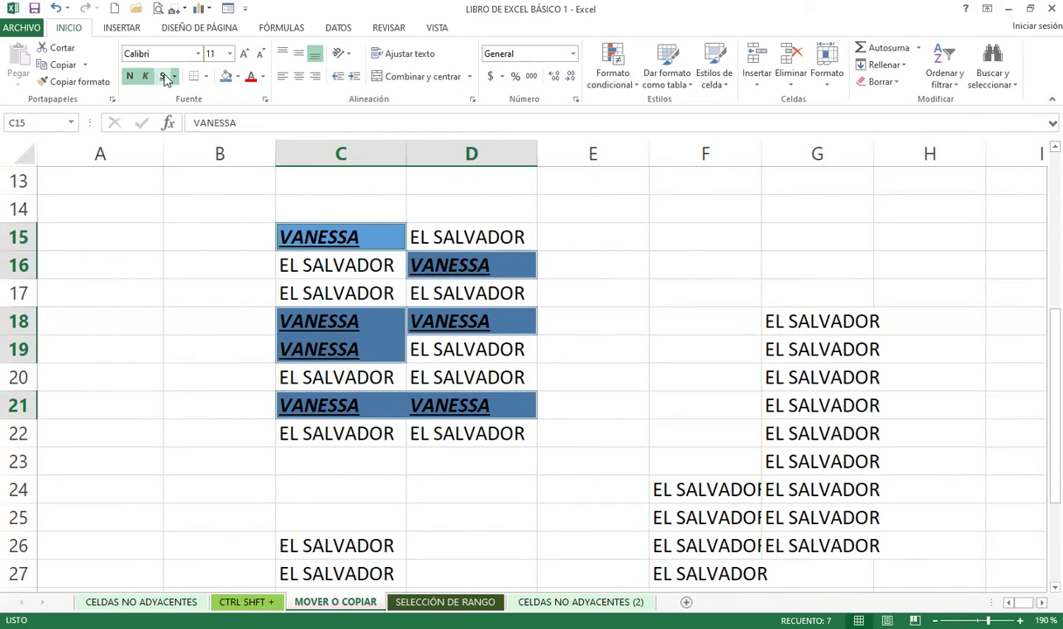
{"action": "left_click_drag", "start_coordinate": [654, 202], "coordinate": [672, 462]}
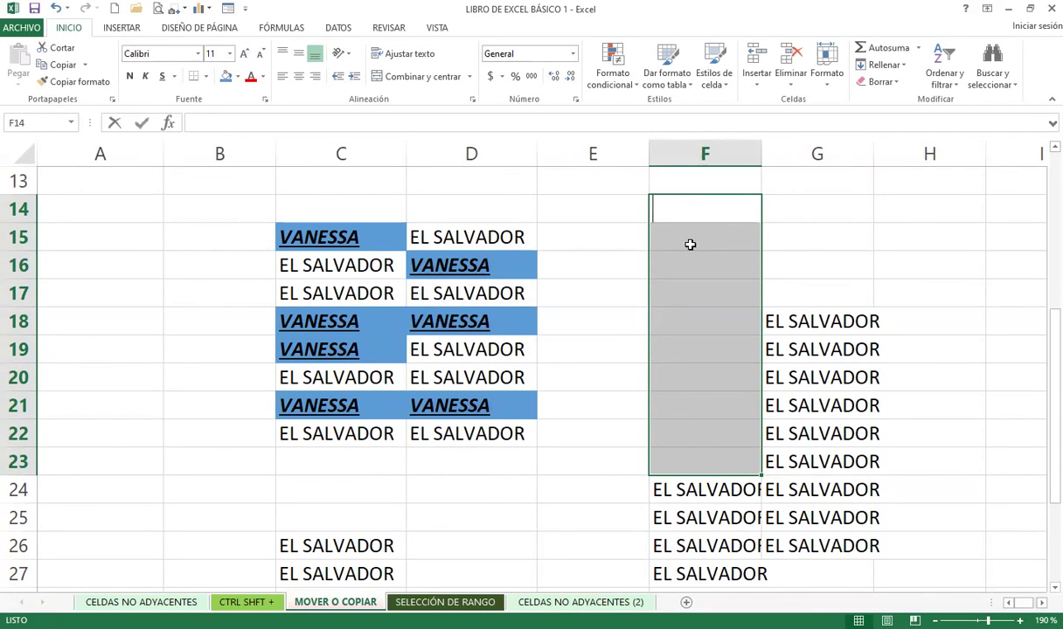
- Enter ASTRID into every cell from F14 to F23 at once
{"action": "type", "text": "ASTRID"}
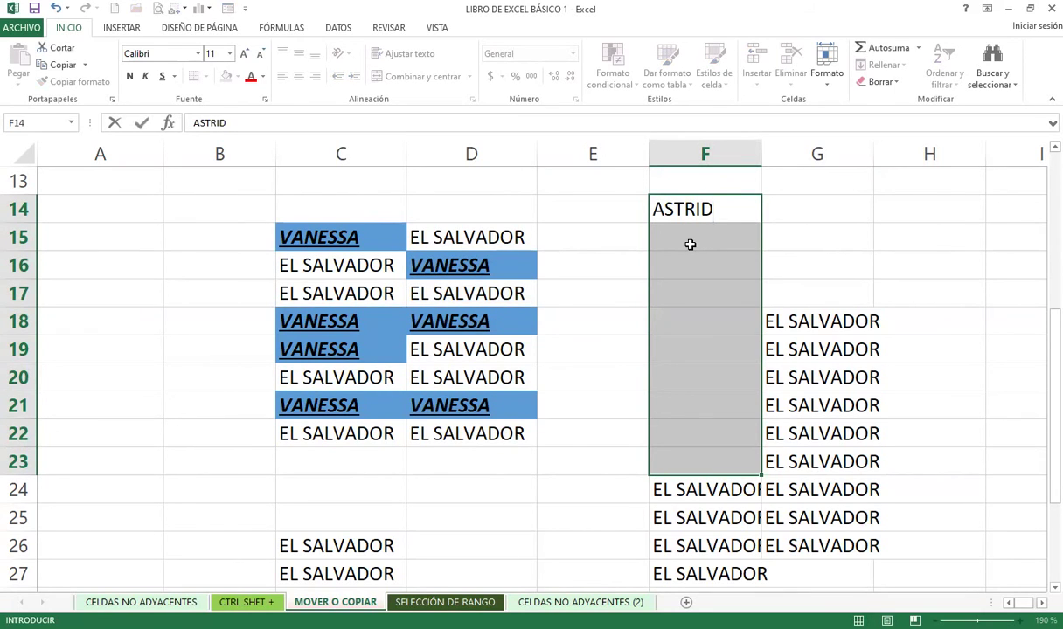
{"action": "key", "text": "ctrl+Return"}
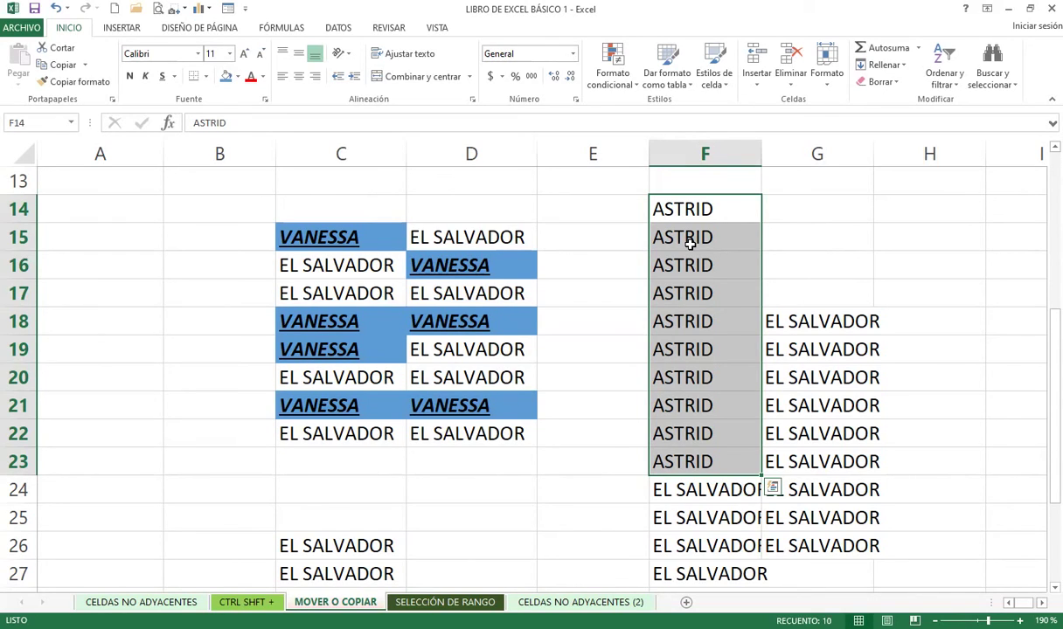
{"action": "left_click_drag", "start_coordinate": [349, 240], "coordinate": [470, 457]}
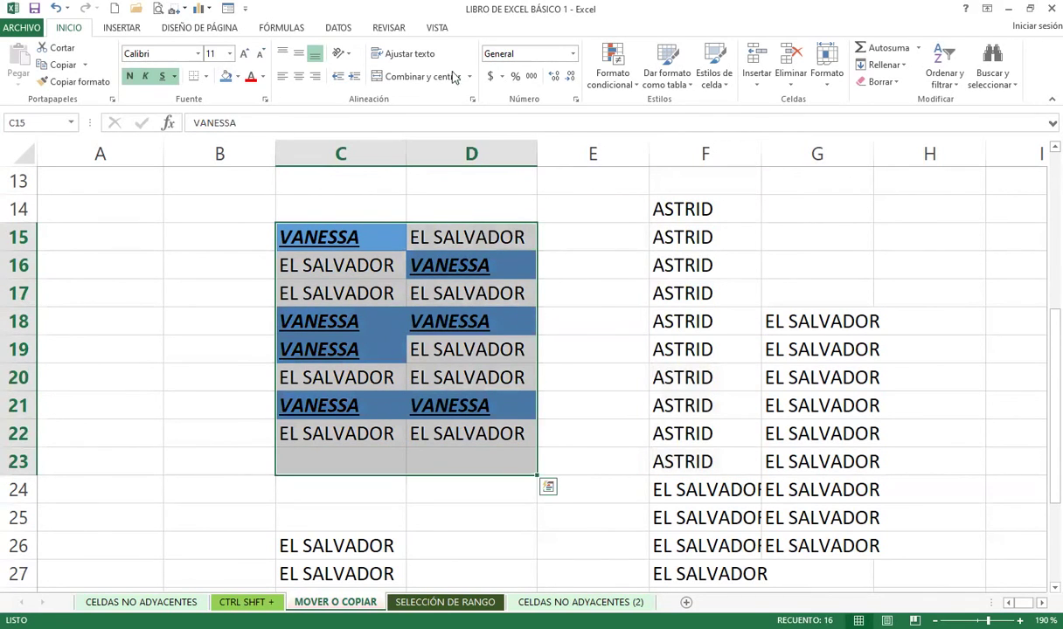
- Copy the C15:D23 VANESSA/EL SALVADOR block, paste it at A39, then cancel the copy border
{"action": "right_click", "coordinate": [421, 349]}
{"action": "left_click", "coordinate": [460, 83]}
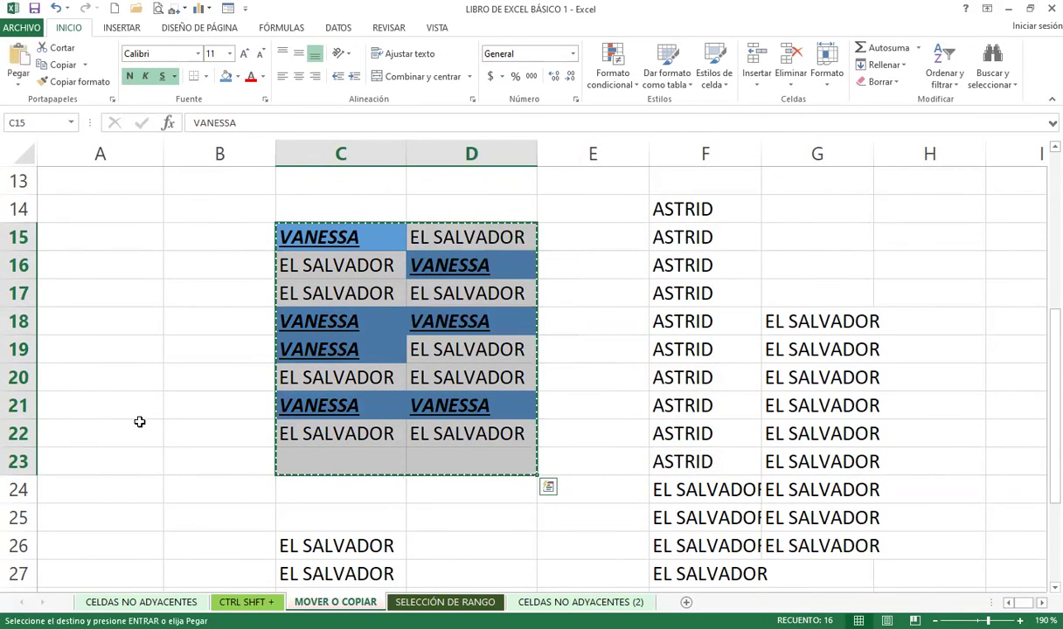
{"action": "scroll", "coordinate": [131, 460], "scroll_direction": "down", "scroll_amount": 8}
{"action": "left_click", "coordinate": [74, 181]}
{"action": "left_click", "coordinate": [79, 229]}
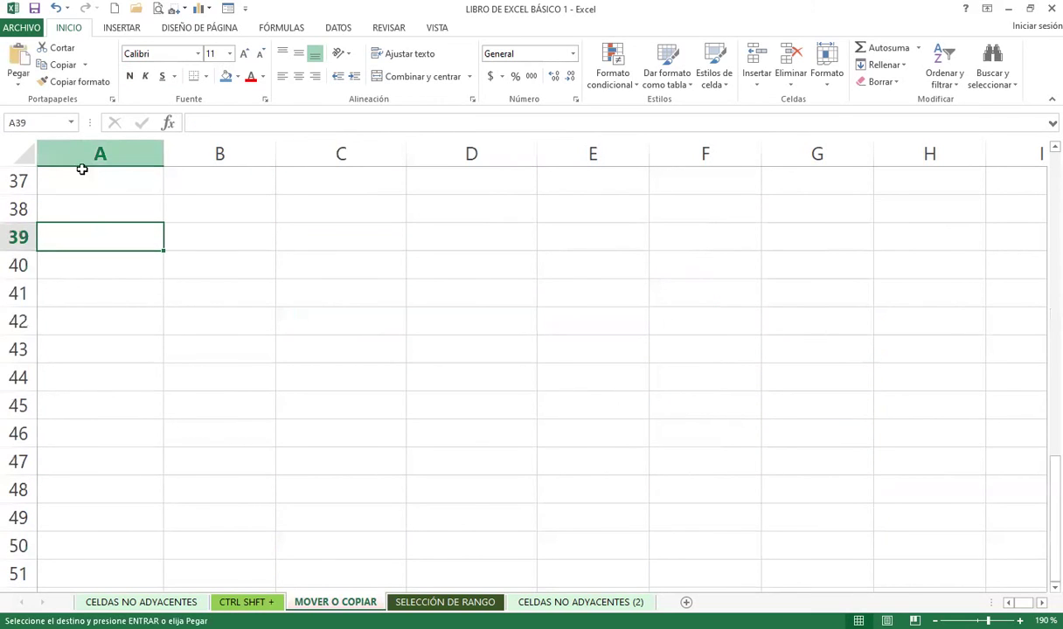
{"action": "right_click", "coordinate": [89, 238]}
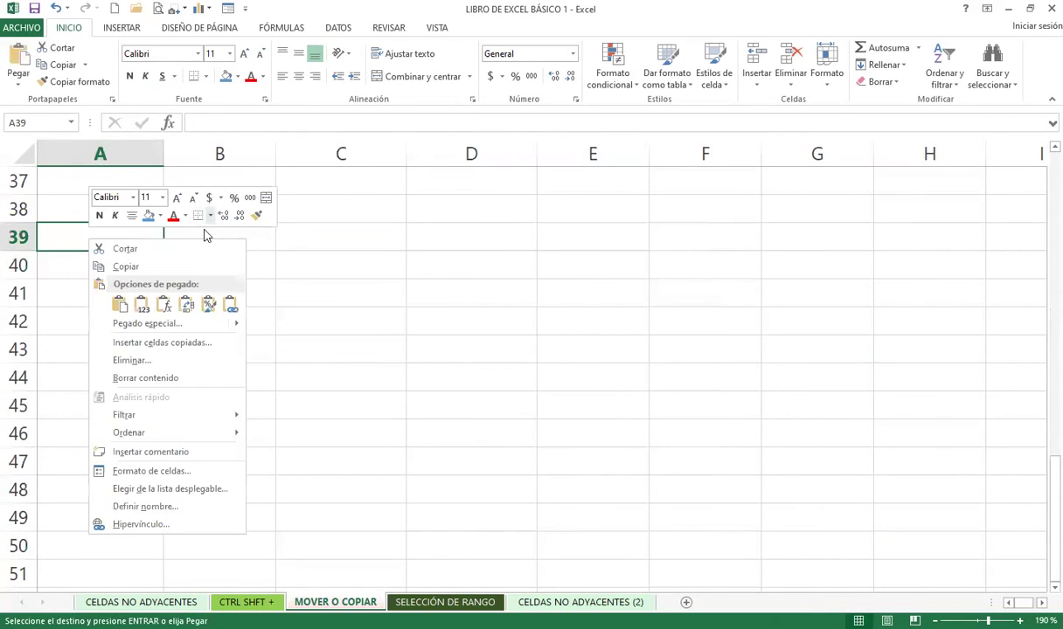
{"action": "left_click", "coordinate": [119, 306]}
{"action": "scroll", "coordinate": [518, 455], "scroll_direction": "up", "scroll_amount": 5}
{"action": "scroll", "coordinate": [524, 441], "scroll_direction": "up", "scroll_amount": 4}
{"action": "scroll", "coordinate": [543, 439], "scroll_direction": "up", "scroll_amount": 3}
{"action": "scroll", "coordinate": [691, 437], "scroll_direction": "down", "scroll_amount": 3}
{"action": "left_click", "coordinate": [667, 295]}
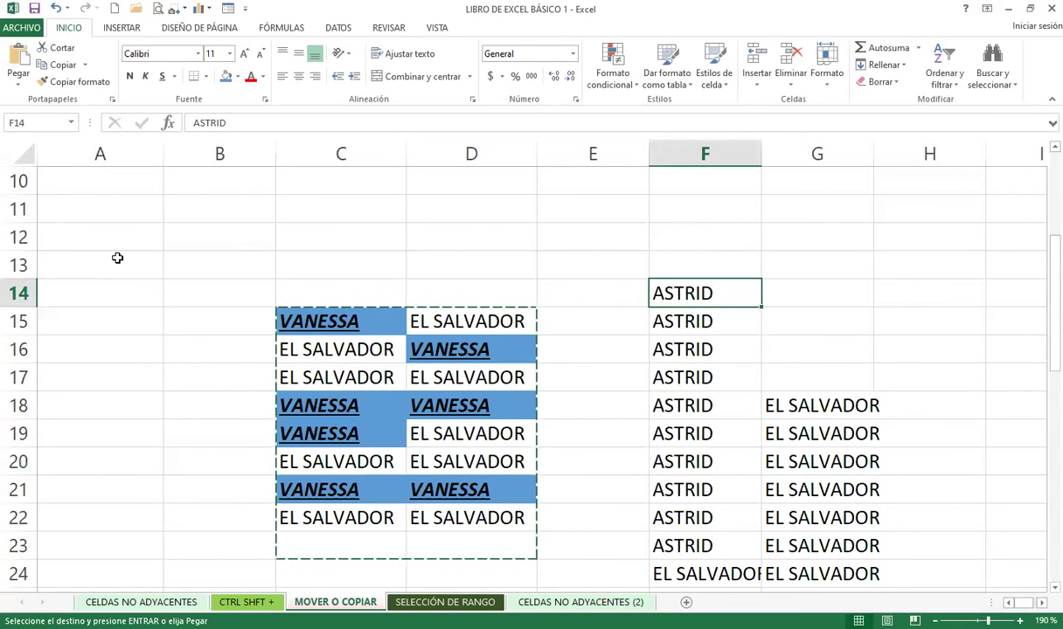
{"action": "key", "text": "Escape"}
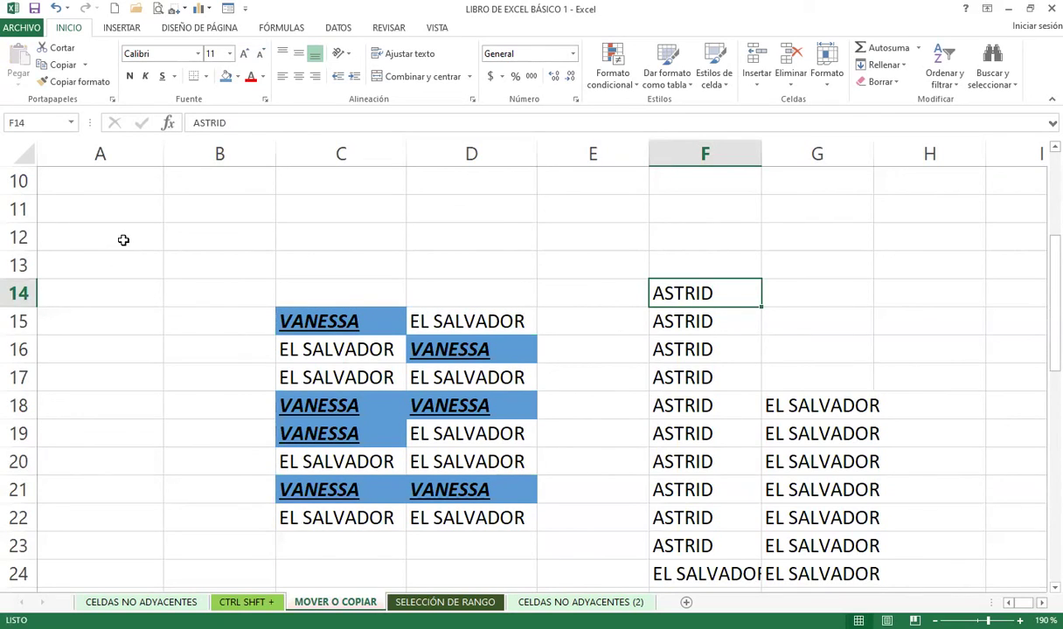
- Fill every cell from A12 to A23 with the word EXCEL
{"action": "left_click", "coordinate": [123, 238]}
{"action": "left_click_drag", "start_coordinate": [132, 260], "coordinate": [136, 553]}
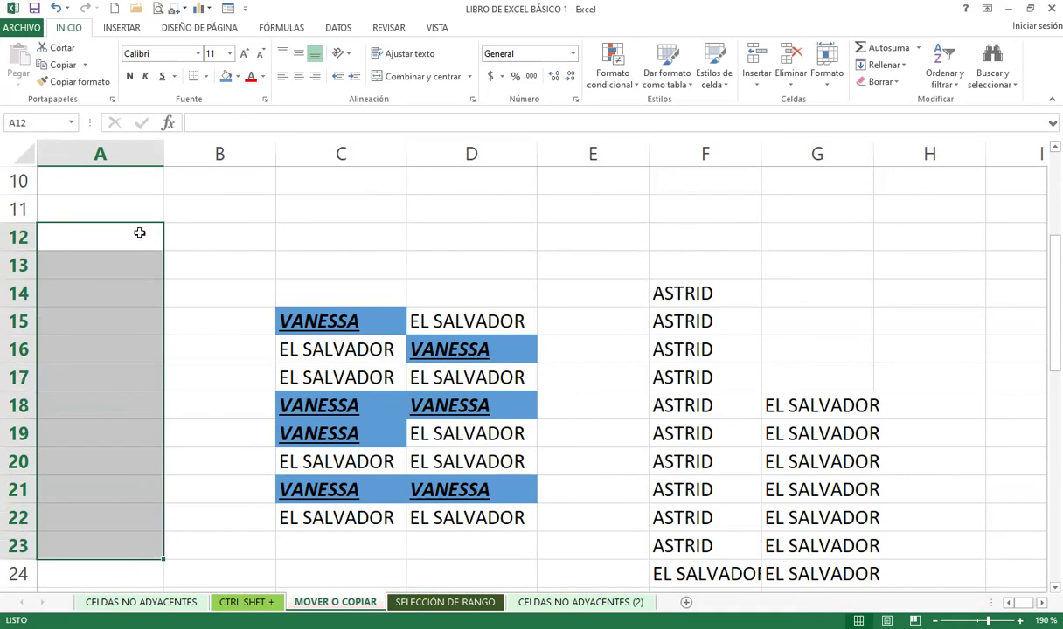
{"action": "type", "text": "ESCEL"}
{"action": "key", "text": "BackSpace"}
{"action": "key", "text": "BackSpace"}
{"action": "key", "text": "BackSpace"}
{"action": "key", "text": "BackSpace"}
{"action": "type", "text": "XCEL"}
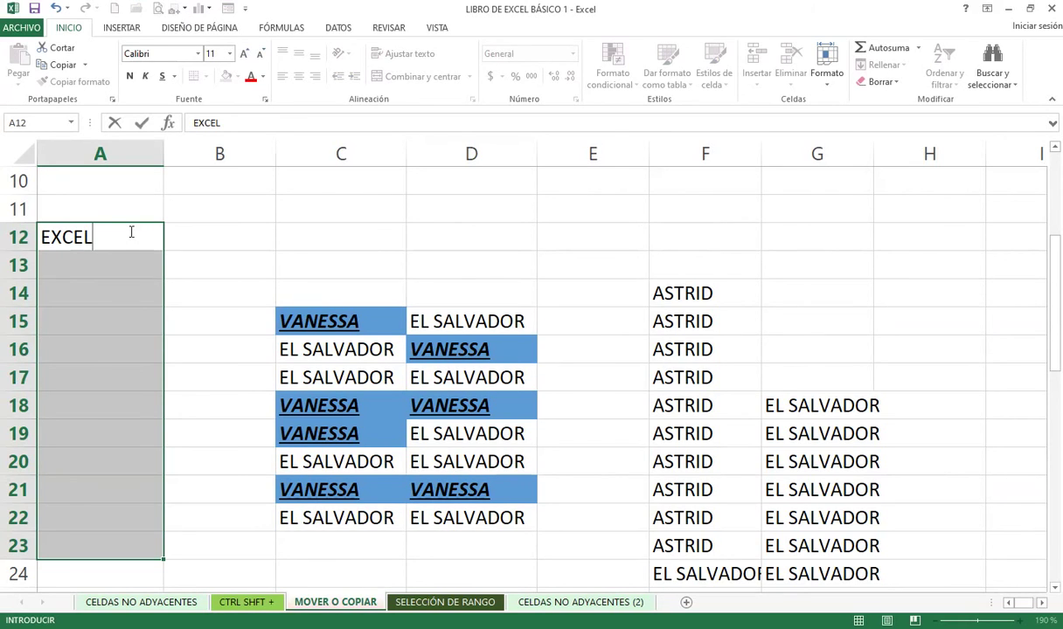
{"action": "key", "text": "ctrl+Return"}
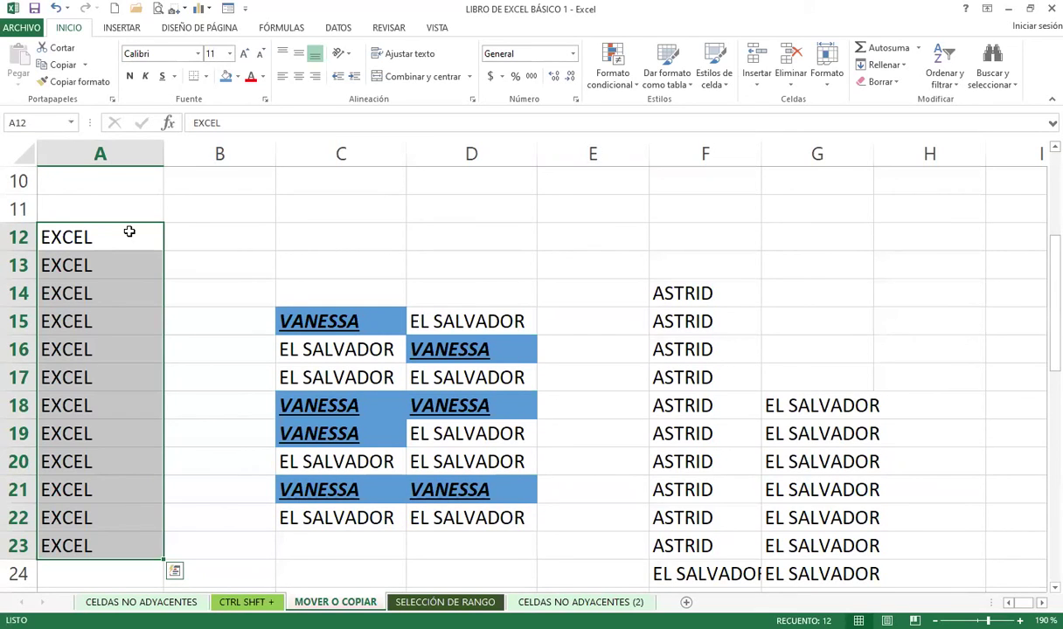
{"action": "scroll", "coordinate": [378, 418], "scroll_direction": "down", "scroll_amount": 7}
{"action": "scroll", "coordinate": [380, 350], "scroll_direction": "down", "scroll_amount": 7}
- Enter EXCEL into all cells of the C56:G65 block at once
{"action": "mouse_move", "coordinate": [380, 296]}
{"action": "left_mouse_down"}
{"action": "mouse_move", "coordinate": [813, 473]}
{"action": "mouse_move", "coordinate": [840, 550]}
{"action": "left_mouse_up"}
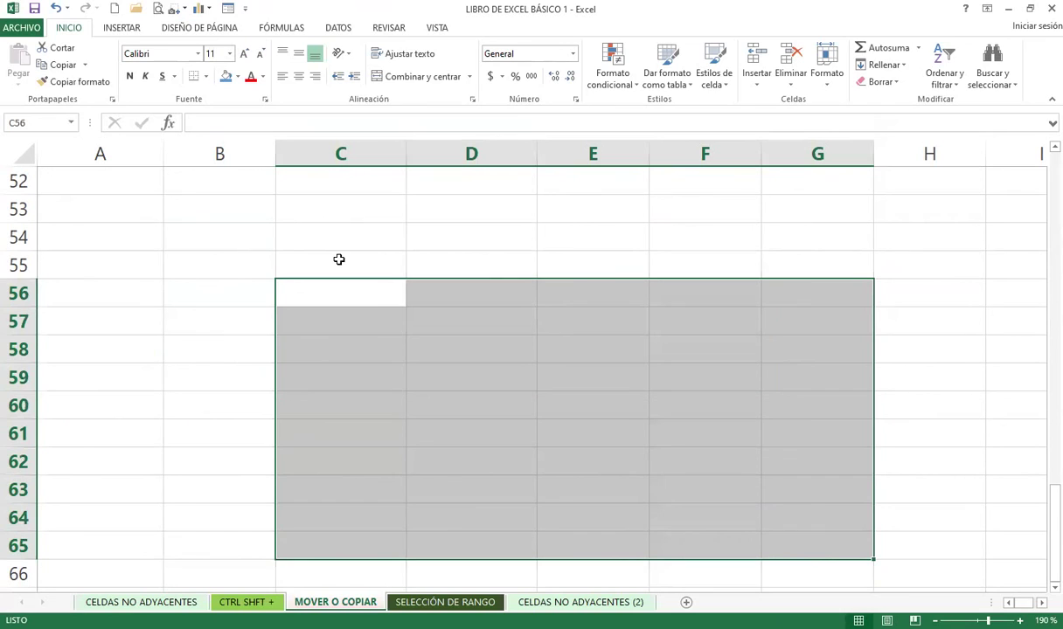
{"action": "type", "text": "EXCEL"}
{"action": "key", "text": "ctrl+Return"}
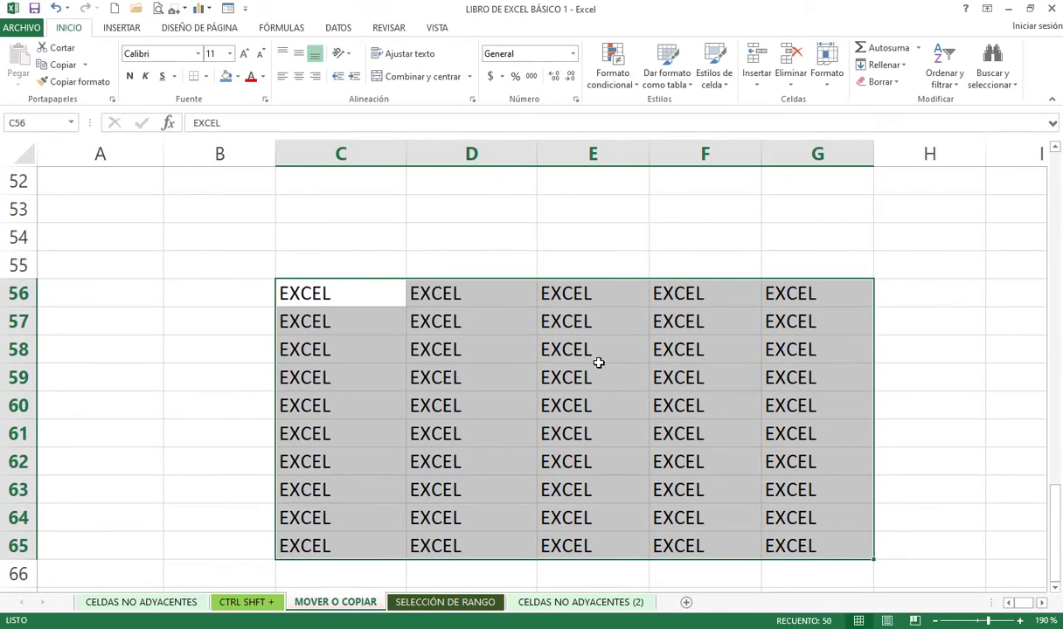
{"action": "scroll", "coordinate": [515, 395], "scroll_direction": "up", "scroll_amount": 12}
{"action": "scroll", "coordinate": [522, 402], "scroll_direction": "up", "scroll_amount": 5}
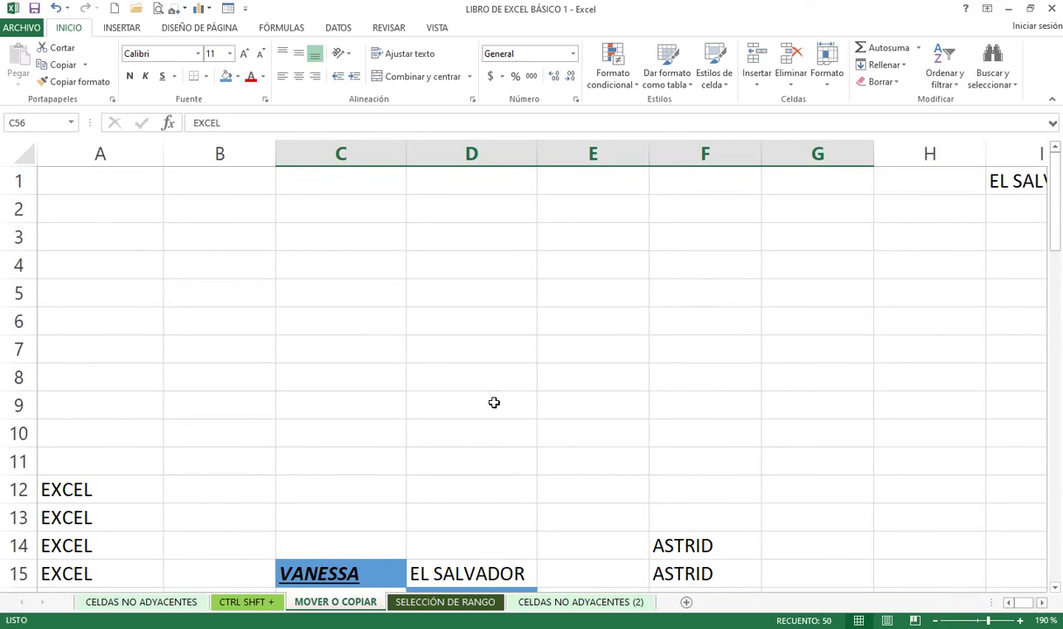
{"action": "scroll", "coordinate": [500, 393], "scroll_direction": "down", "scroll_amount": 3}
- Clear the ASTRID and EL SALVADOR entries from columns F:G
{"action": "scroll", "coordinate": [503, 393], "scroll_direction": "down", "scroll_amount": 3}
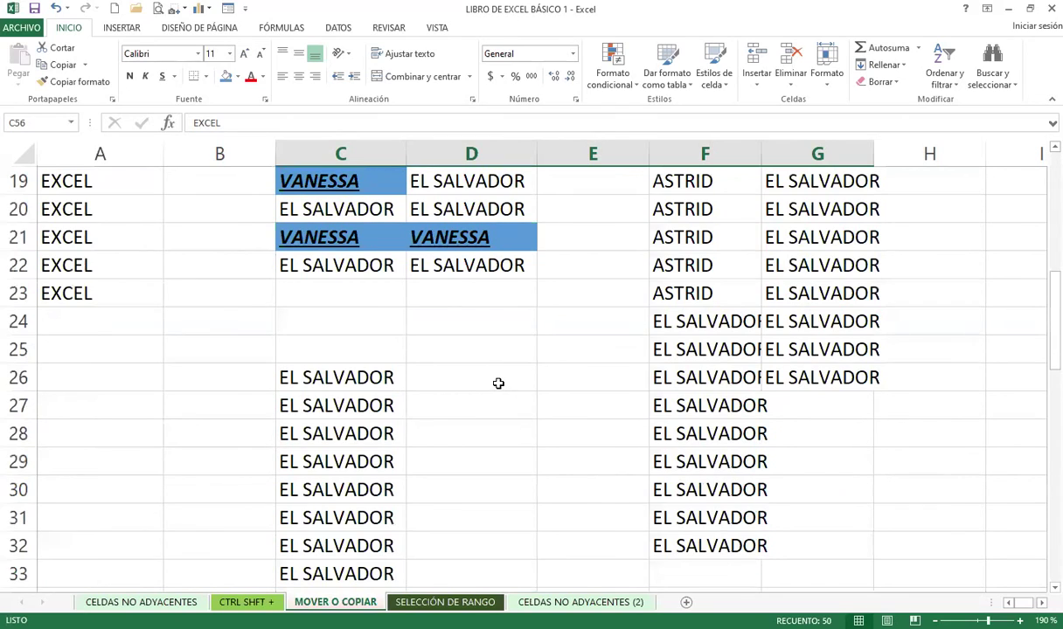
{"action": "scroll", "coordinate": [499, 383], "scroll_direction": "up", "scroll_amount": 3}
{"action": "scroll", "coordinate": [685, 240], "scroll_direction": "down", "scroll_amount": 2}
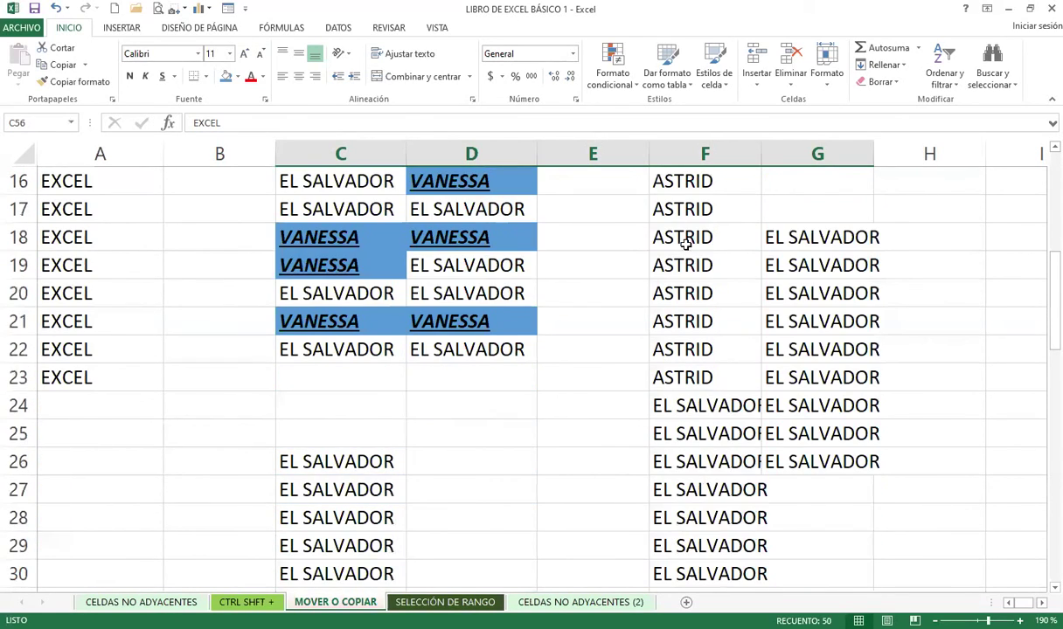
{"action": "scroll", "coordinate": [693, 254], "scroll_direction": "up", "scroll_amount": 1}
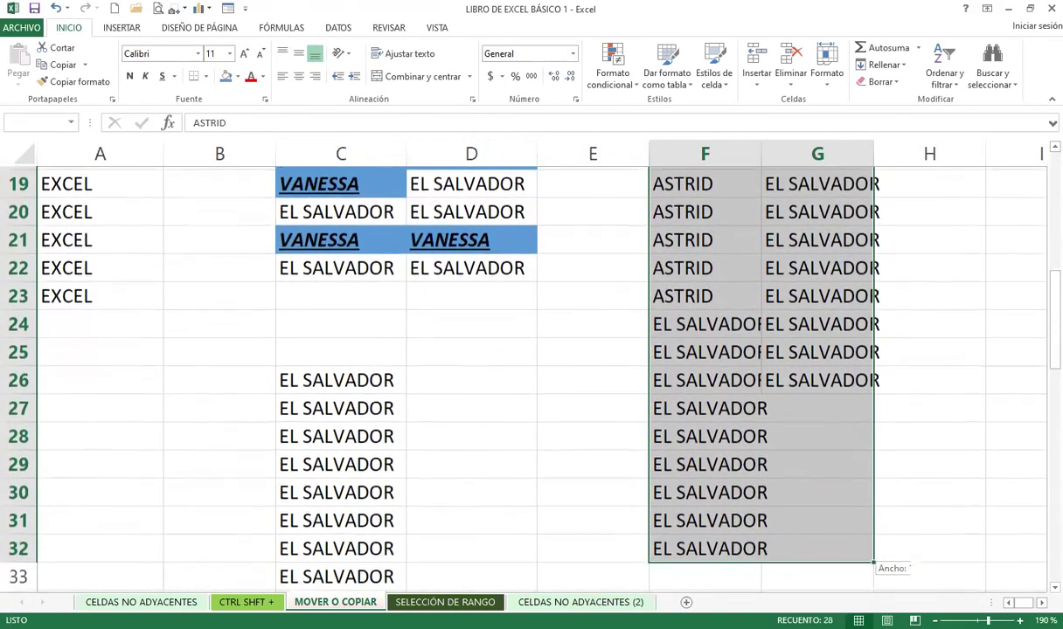
{"action": "left_click_drag", "start_coordinate": [875, 561], "coordinate": [812, 525]}
{"action": "scroll", "coordinate": [812, 524], "scroll_direction": "down", "scroll_amount": 3}
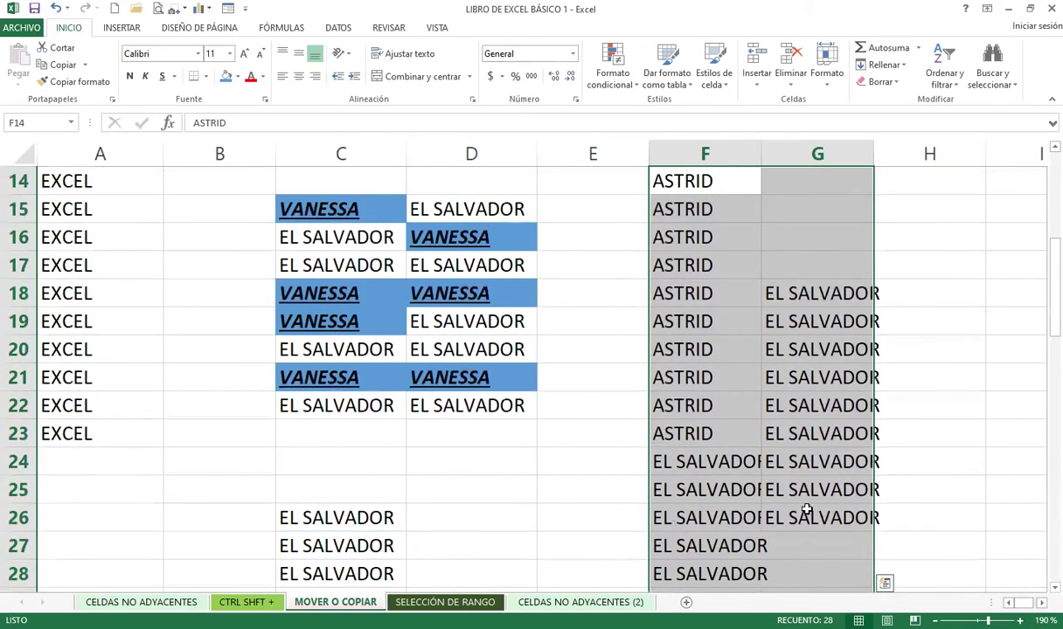
{"action": "scroll", "coordinate": [805, 512], "scroll_direction": "up", "scroll_amount": 2}
{"action": "key", "text": "BackSpace"}
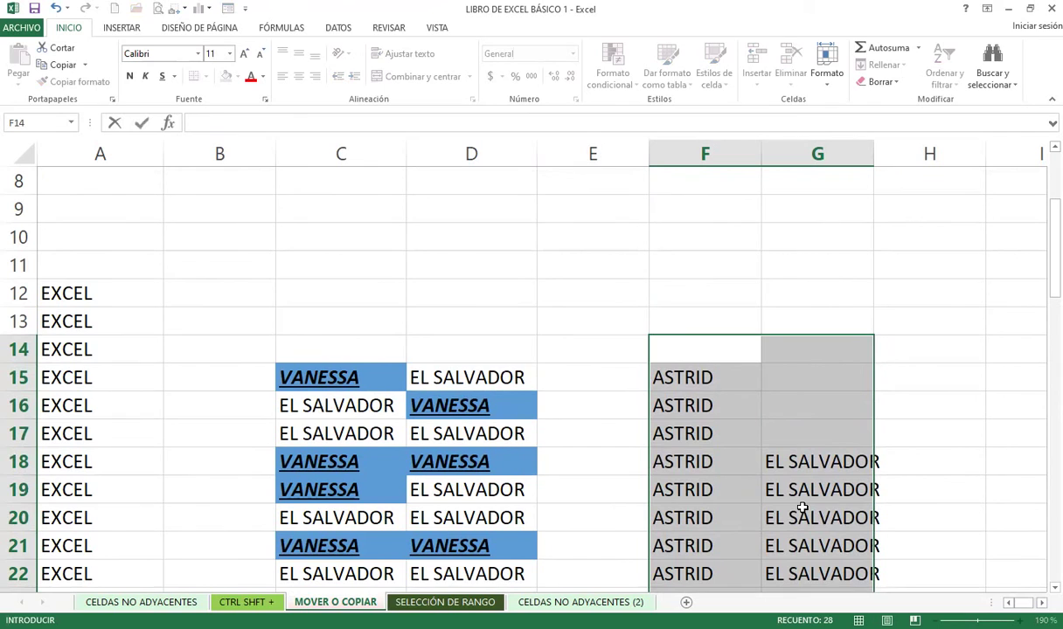
{"action": "left_click", "coordinate": [854, 514]}
{"action": "left_click_drag", "start_coordinate": [682, 377], "coordinate": [842, 563]}
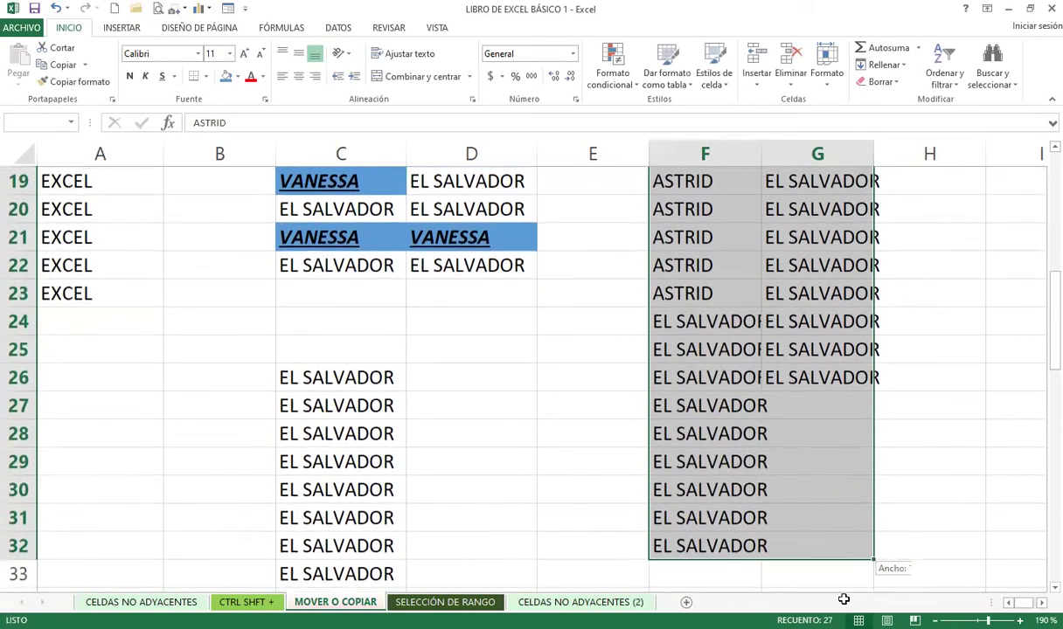
{"action": "scroll", "coordinate": [833, 546], "scroll_direction": "up", "scroll_amount": 3}
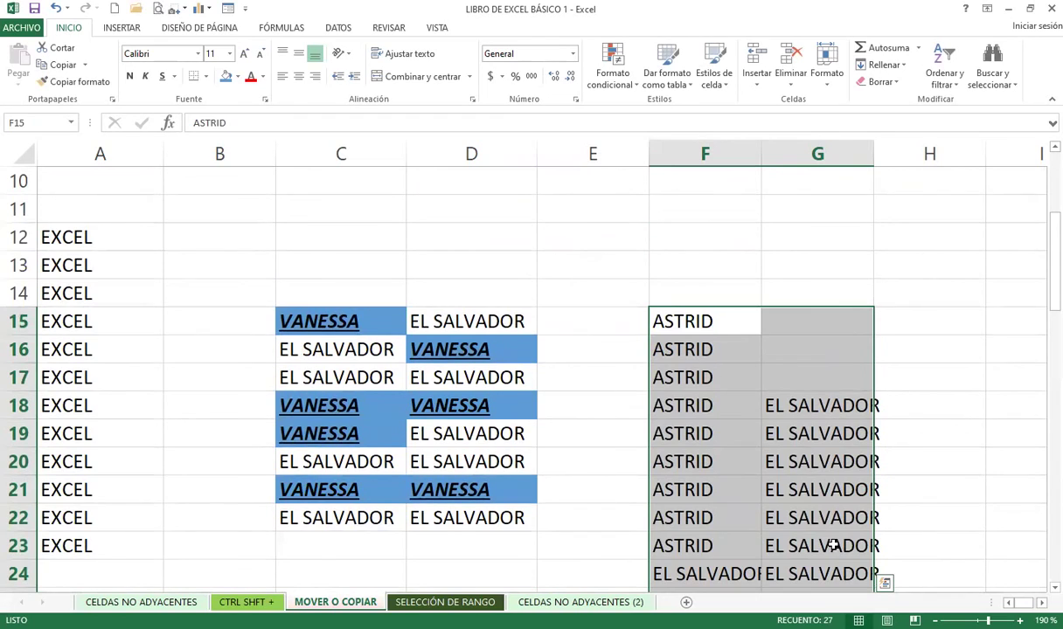
{"action": "key", "text": "Delete"}
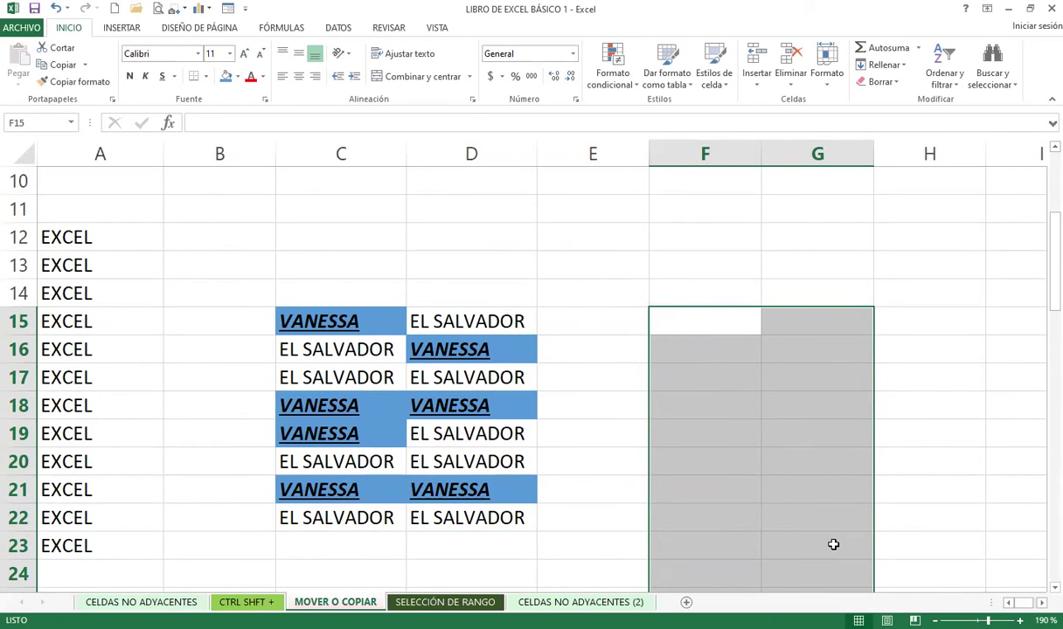
- Clear the EXCEL text from A12:A23
{"action": "left_click_drag", "start_coordinate": [58, 231], "coordinate": [79, 558]}
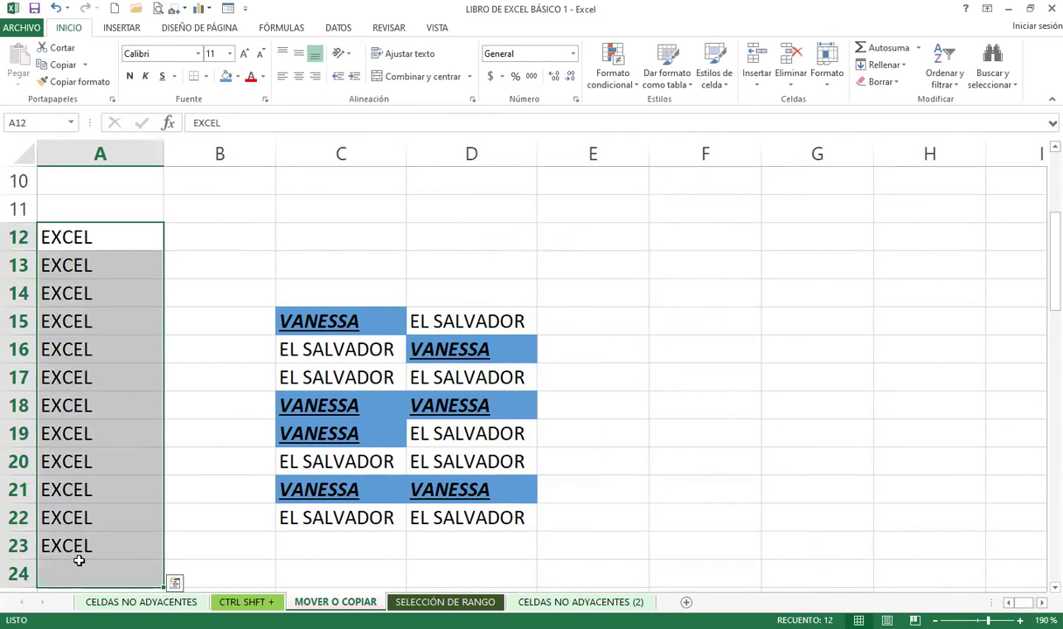
{"action": "key", "text": "Delete"}
{"action": "scroll", "coordinate": [228, 437], "scroll_direction": "down", "scroll_amount": 1}
{"action": "scroll", "coordinate": [223, 367], "scroll_direction": "down", "scroll_amount": 4}
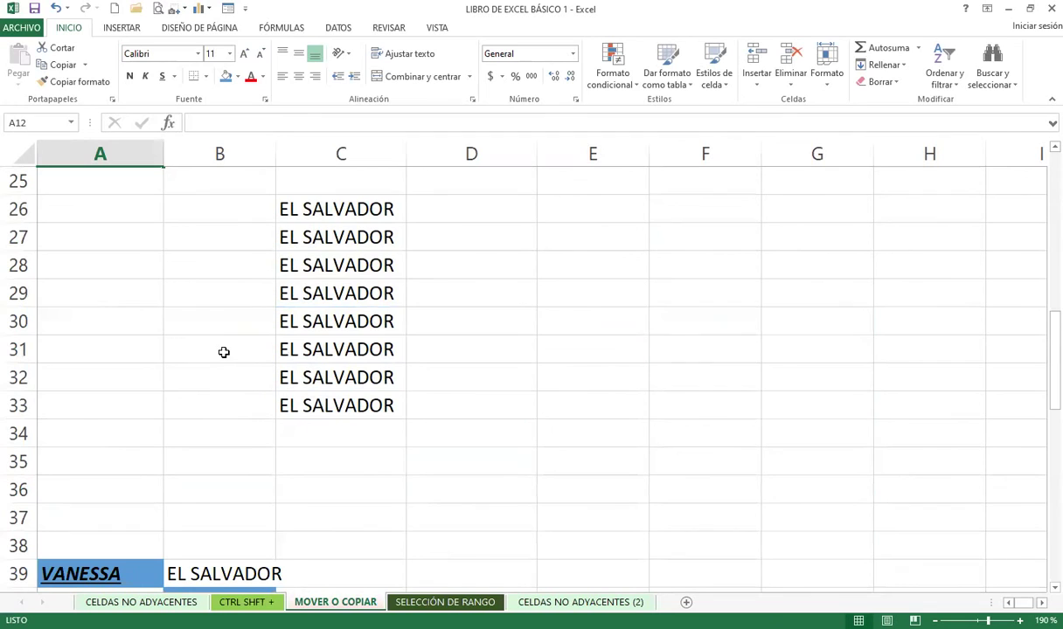
{"action": "left_click_drag", "start_coordinate": [73, 209], "coordinate": [547, 573]}
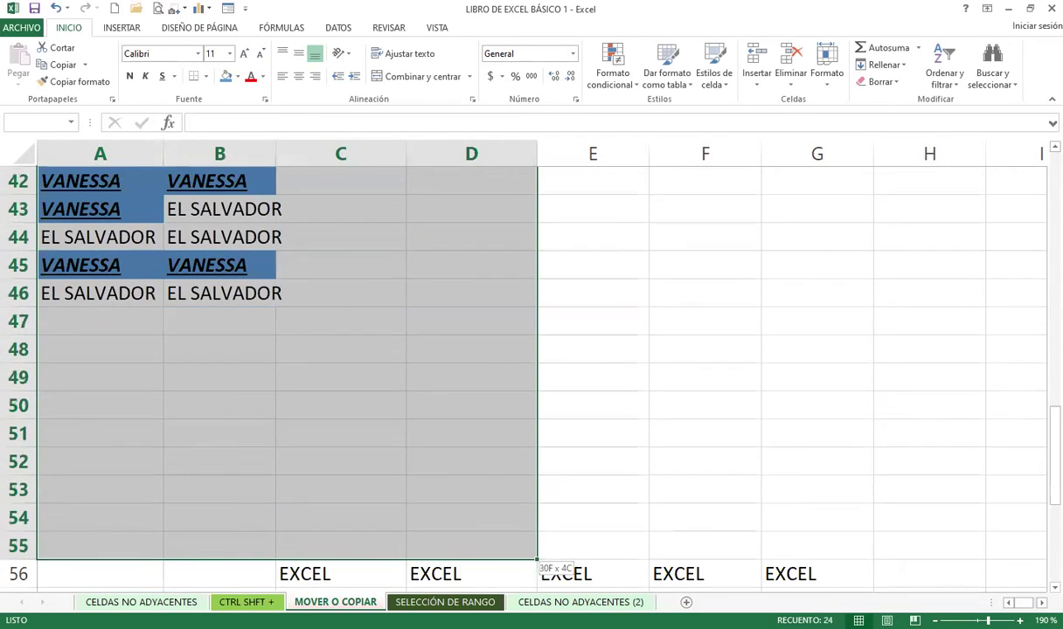
- Delete rows 2–12 and rows 28–38
{"action": "scroll", "coordinate": [503, 359], "scroll_direction": "up", "scroll_amount": 2}
{"action": "scroll", "coordinate": [504, 359], "scroll_direction": "up", "scroll_amount": 6}
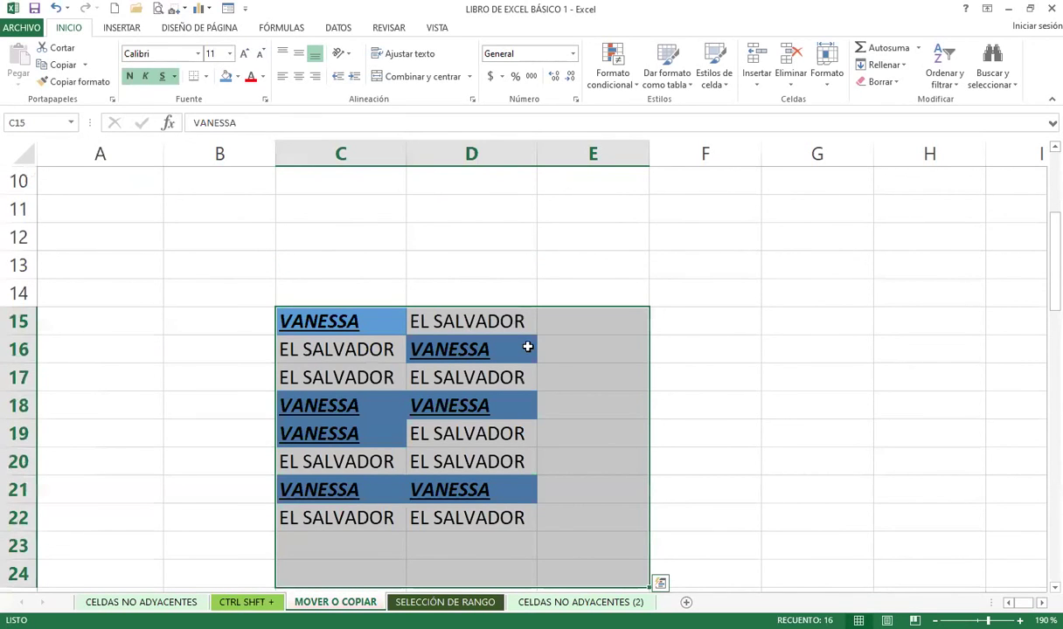
{"action": "scroll", "coordinate": [40, 282], "scroll_direction": "up", "scroll_amount": 2}
{"action": "scroll", "coordinate": [19, 237], "scroll_direction": "up", "scroll_amount": 1}
{"action": "mouse_move", "coordinate": [20, 236]}
{"action": "left_mouse_down"}
{"action": "mouse_move", "coordinate": [27, 232]}
{"action": "mouse_move", "coordinate": [26, 486]}
{"action": "left_mouse_up"}
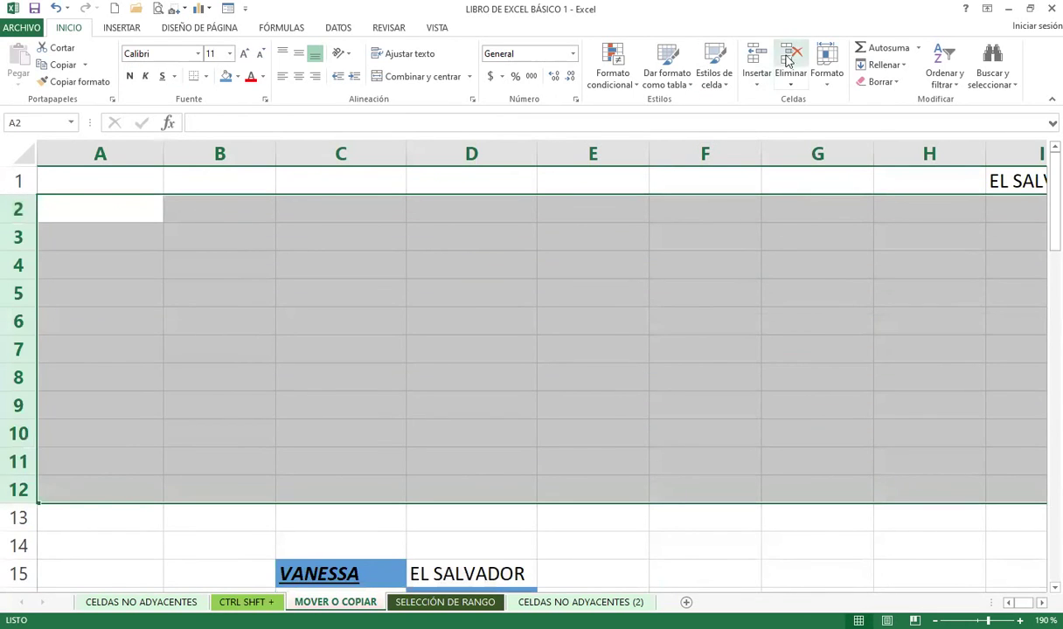
{"action": "left_click", "coordinate": [790, 60]}
{"action": "left_click", "coordinate": [699, 350]}
{"action": "scroll", "coordinate": [681, 380], "scroll_direction": "down", "scroll_amount": 4}
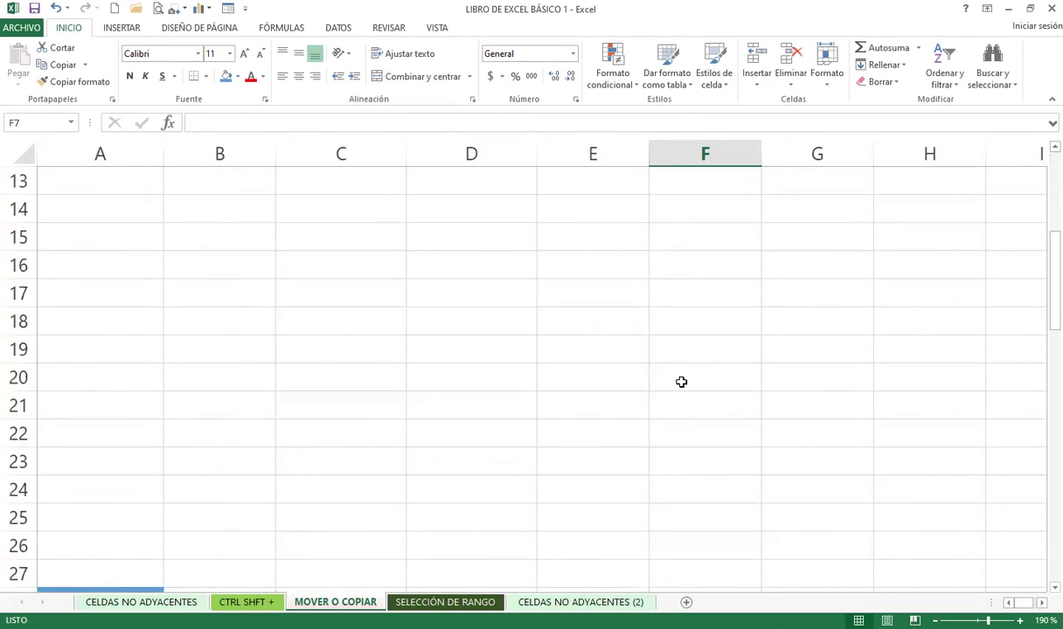
{"action": "scroll", "coordinate": [623, 404], "scroll_direction": "down", "scroll_amount": 5}
{"action": "scroll", "coordinate": [623, 404], "scroll_direction": "up", "scroll_amount": 2}
{"action": "left_click", "coordinate": [19, 349]}
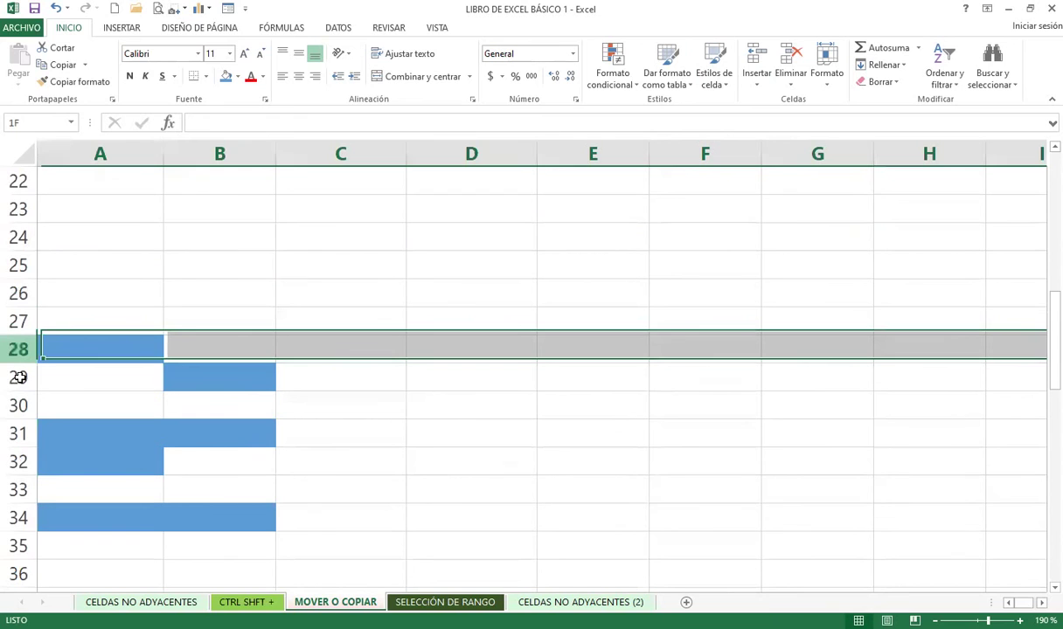
{"action": "left_click_drag", "start_coordinate": [20, 349], "coordinate": [19, 577]}
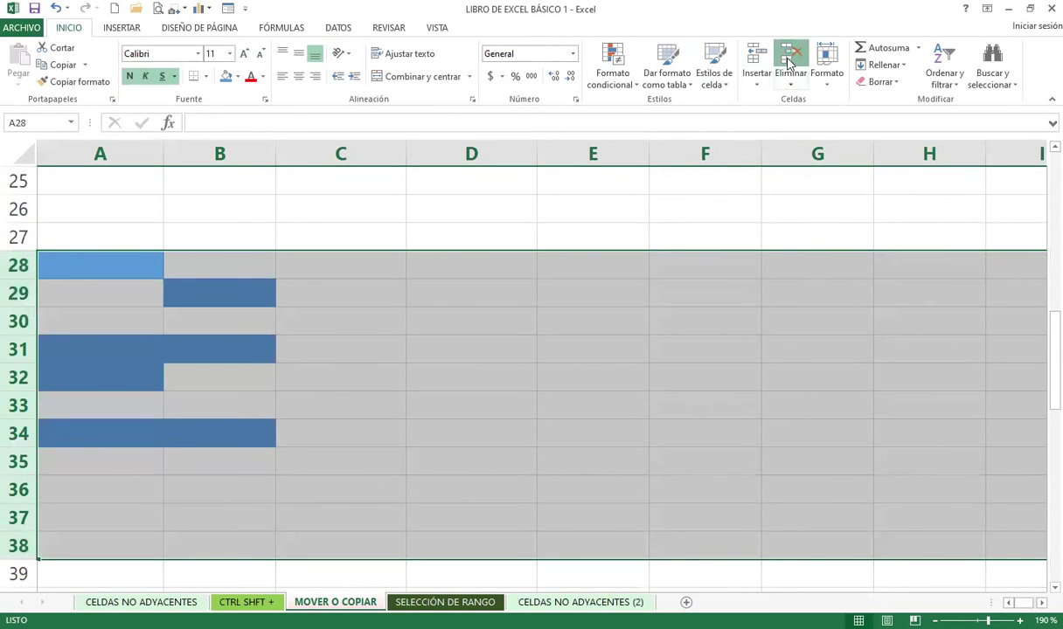
{"action": "left_click", "coordinate": [790, 61]}
- Clear the remaining EXCEL block in C34:G44
{"action": "scroll", "coordinate": [575, 320], "scroll_direction": "up", "scroll_amount": 2}
{"action": "scroll", "coordinate": [575, 320], "scroll_direction": "down", "scroll_amount": 4}
{"action": "mouse_move", "coordinate": [350, 265]}
{"action": "left_mouse_down"}
{"action": "mouse_move", "coordinate": [749, 509]}
{"action": "mouse_move", "coordinate": [765, 537]}
{"action": "left_mouse_up"}
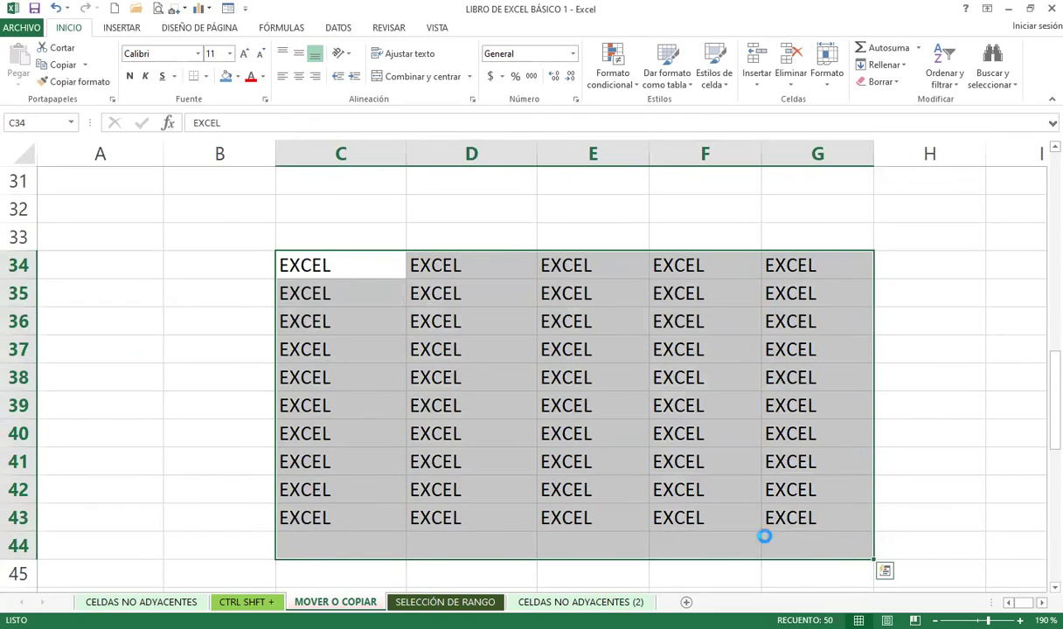
{"action": "key", "text": "Delete"}
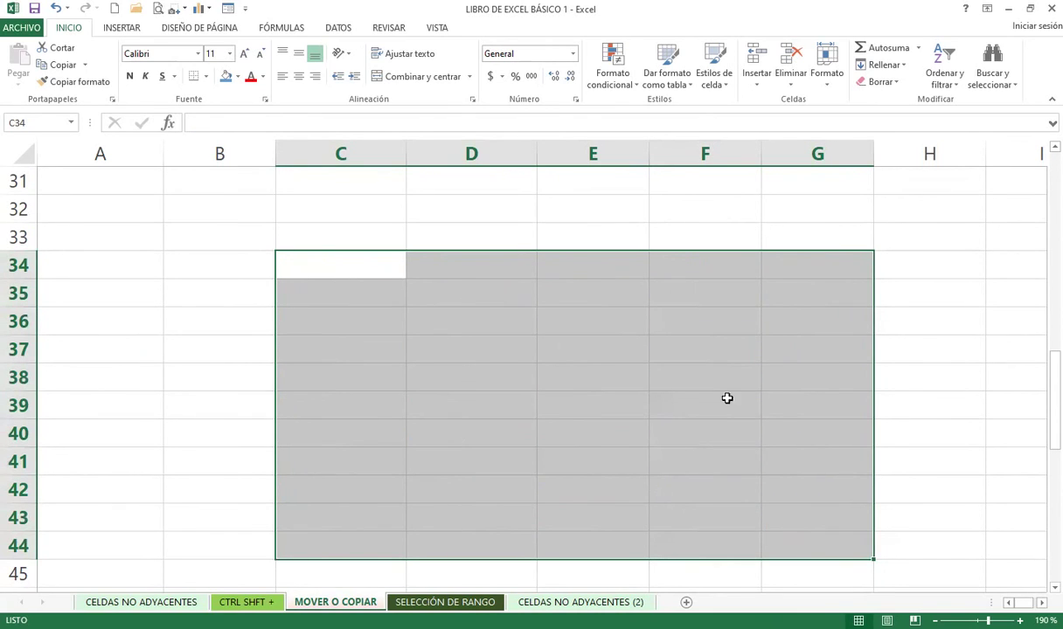
{"action": "scroll", "coordinate": [590, 361], "scroll_direction": "up", "scroll_amount": 4}
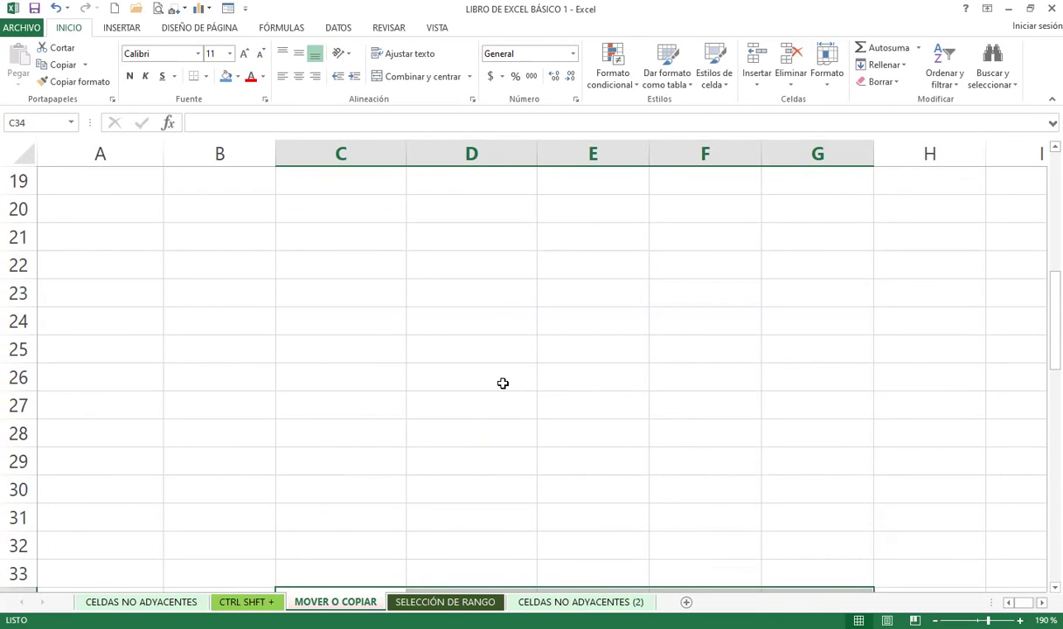
{"action": "scroll", "coordinate": [489, 350], "scroll_direction": "up", "scroll_amount": 3}
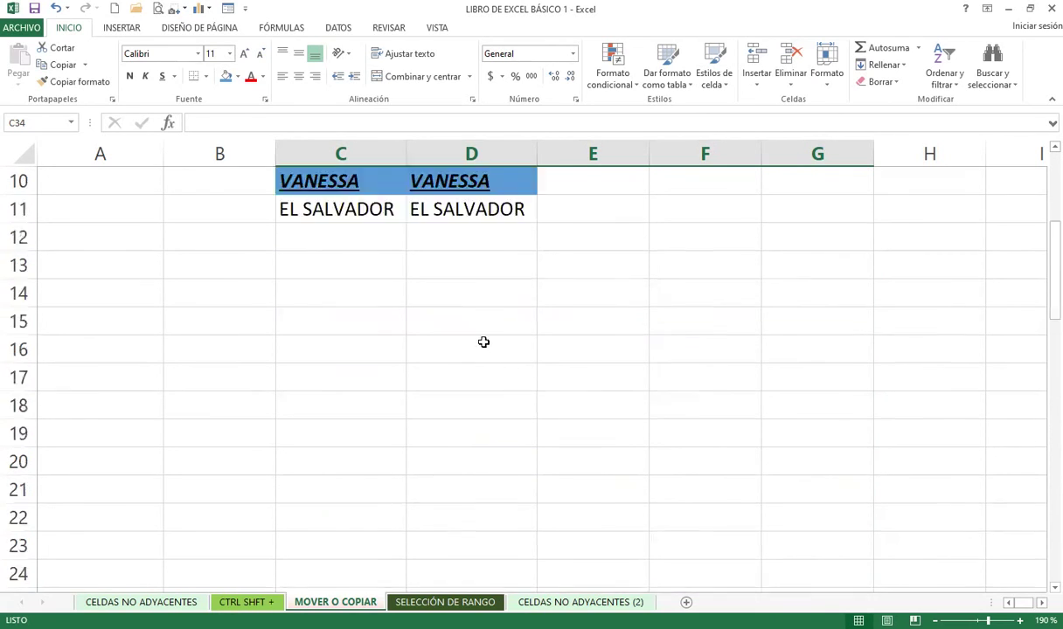
- Copy the VANESSA/EL SALVADOR block from C4:D11 into F4:G11 with a Ctrl-drag
{"action": "scroll", "coordinate": [503, 343], "scroll_direction": "up", "scroll_amount": 3}
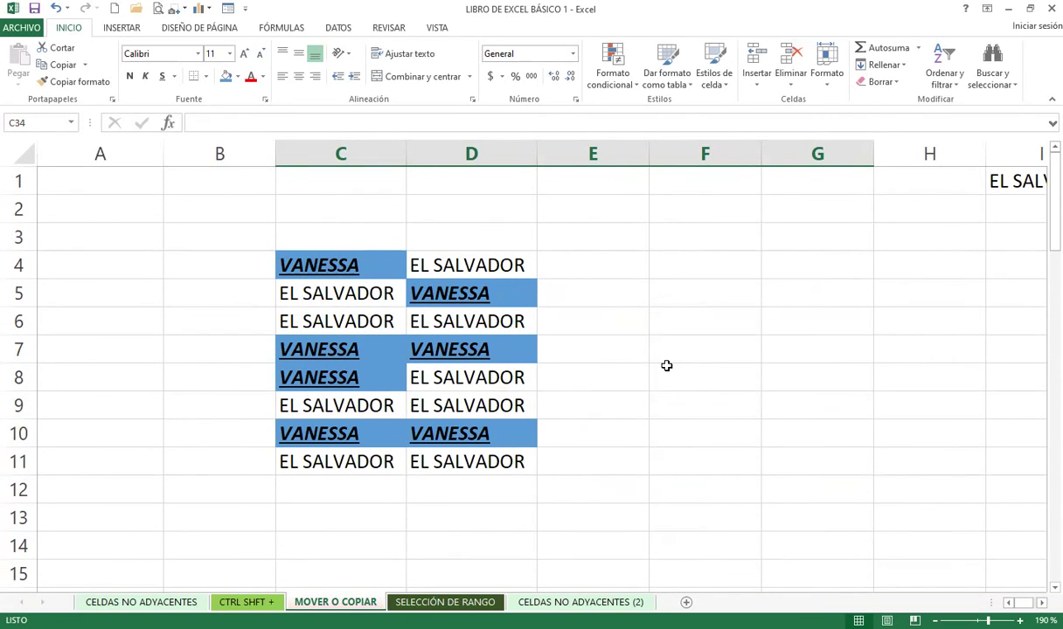
{"action": "mouse_move", "coordinate": [315, 262]}
{"action": "left_mouse_down"}
{"action": "mouse_move", "coordinate": [462, 437]}
{"action": "mouse_move", "coordinate": [462, 461]}
{"action": "left_mouse_up"}
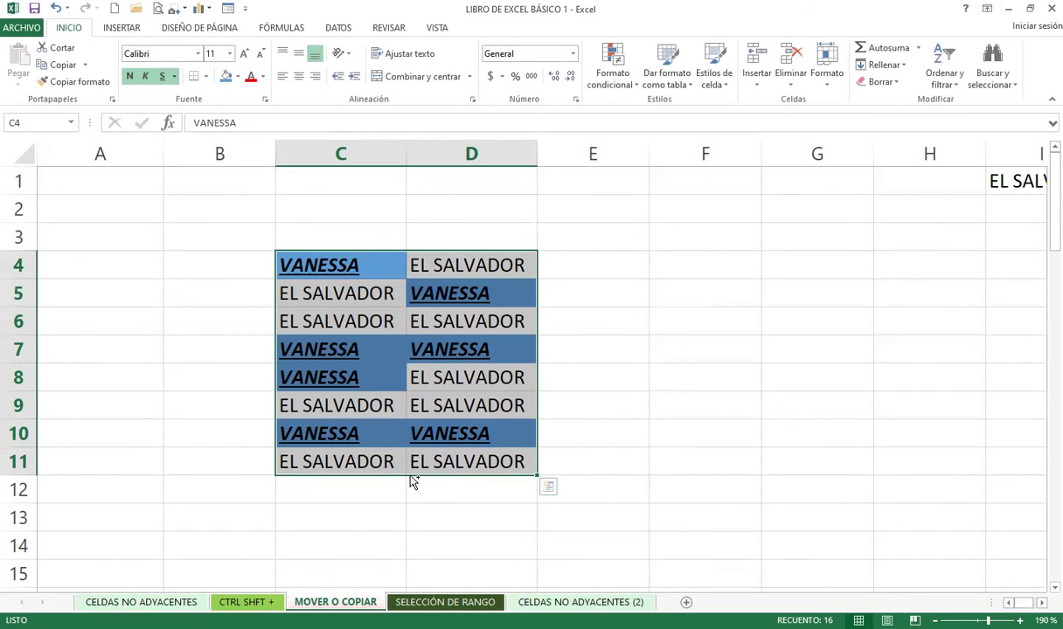
{"action": "left_click_drag", "start_coordinate": [414, 476], "coordinate": [820, 463]}
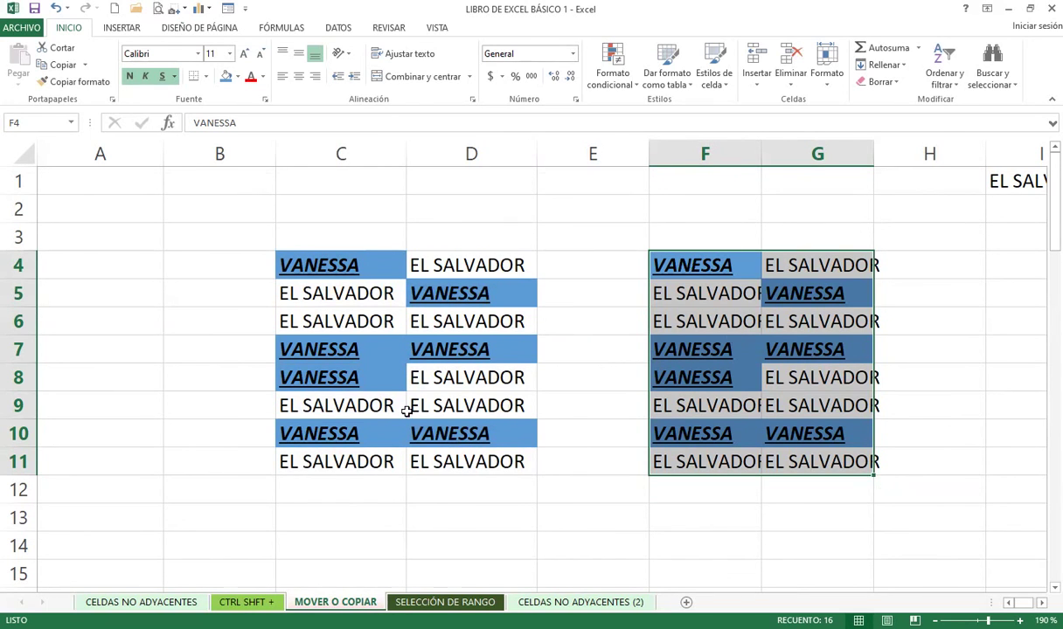
{"action": "scroll", "coordinate": [358, 408], "scroll_direction": "down", "scroll_amount": 1}
{"action": "scroll", "coordinate": [282, 368], "scroll_direction": "down", "scroll_amount": 2}
{"action": "left_click", "coordinate": [283, 367]}
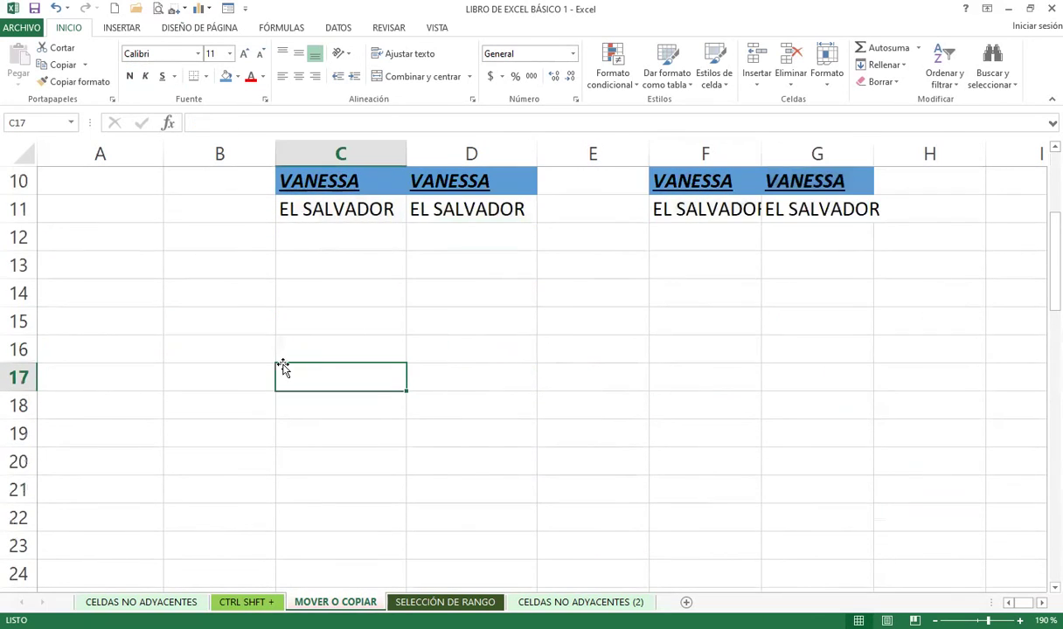
- Insert the teal computer desk photo found by a Bing search for COMPUTADORA
{"action": "left_click", "coordinate": [123, 28]}
{"action": "left_click", "coordinate": [145, 61]}
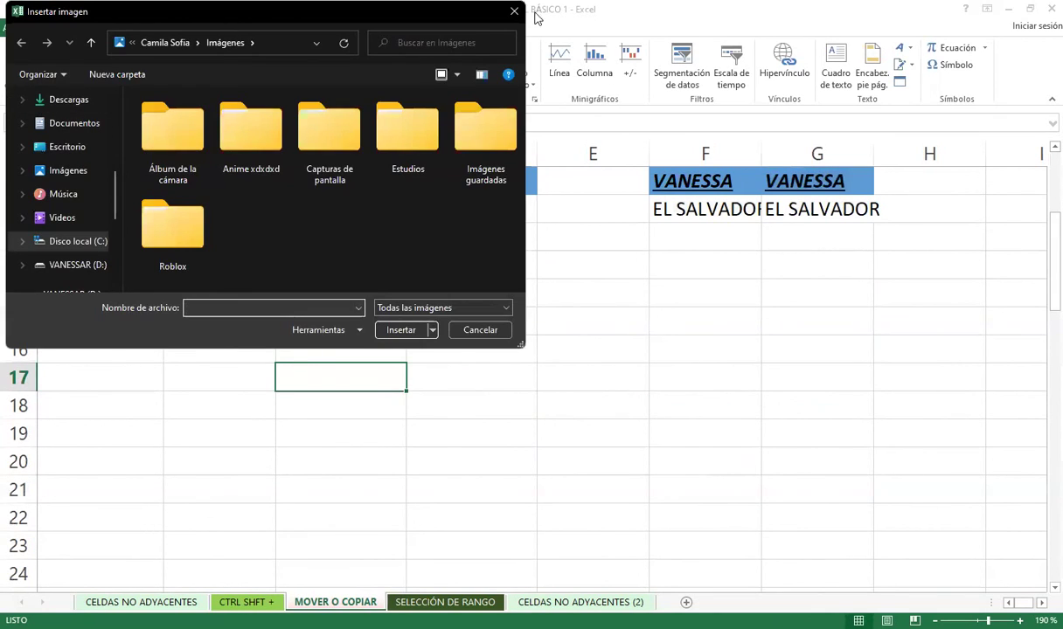
{"action": "key", "text": "Escape"}
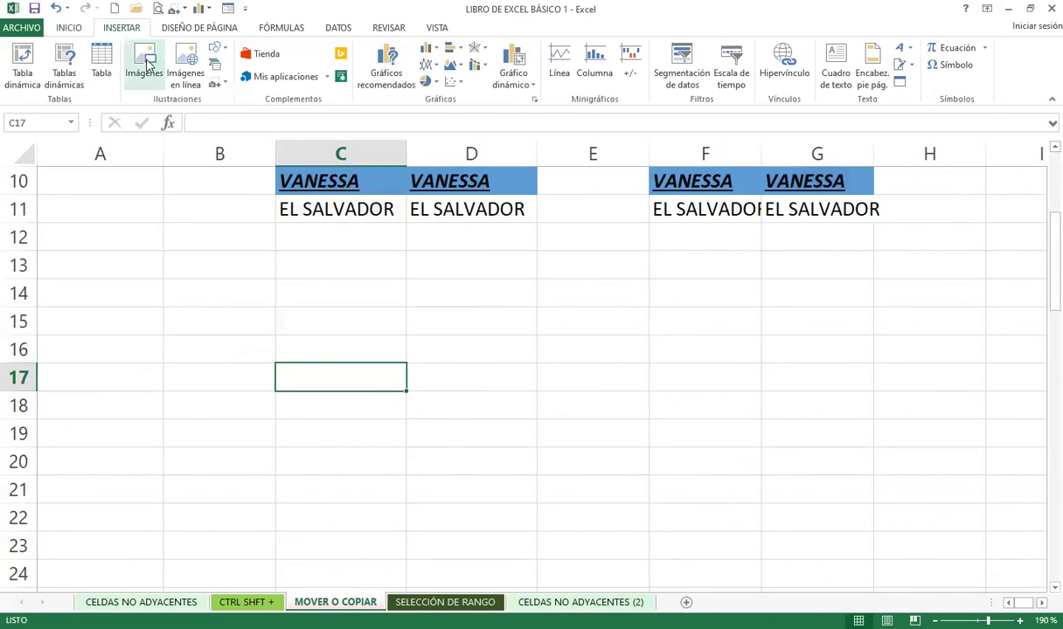
{"action": "left_click", "coordinate": [184, 52]}
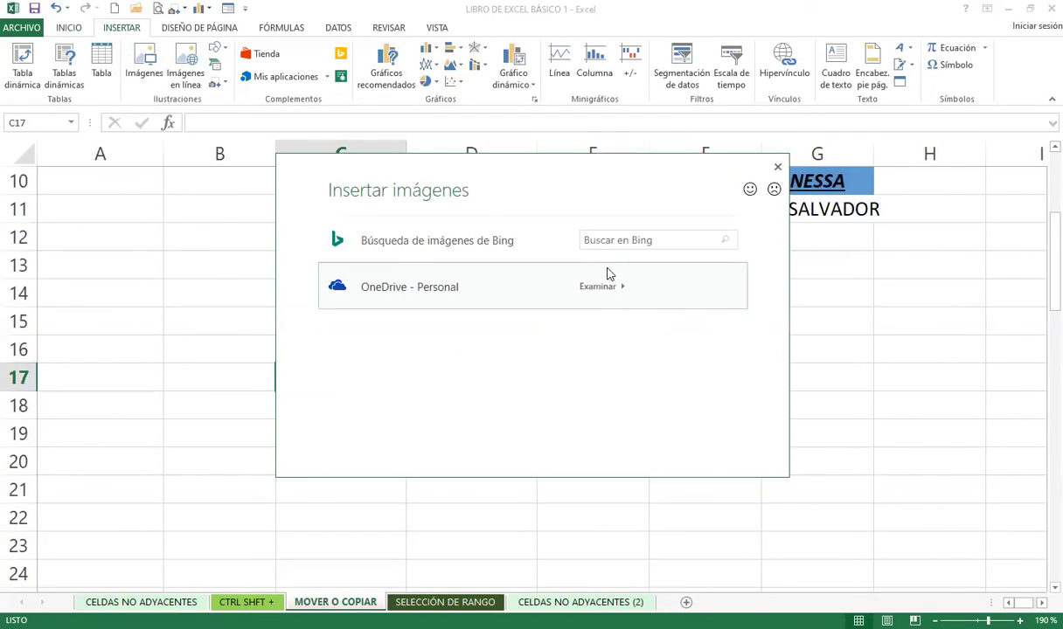
{"action": "left_click", "coordinate": [608, 244]}
{"action": "type", "text": "COMPUTADORA"}
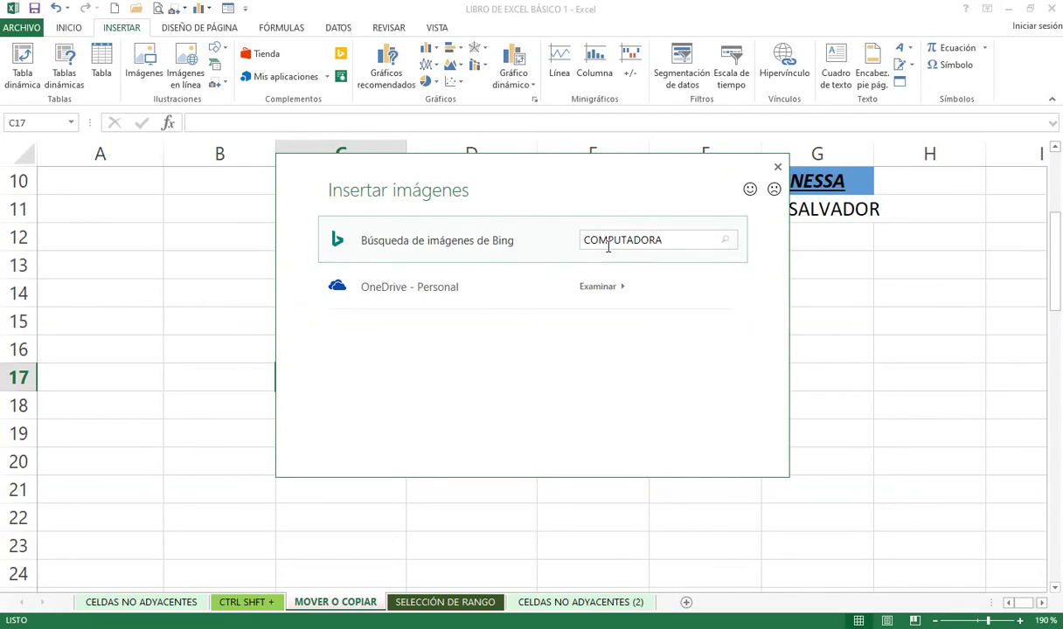
{"action": "key", "text": "Return"}
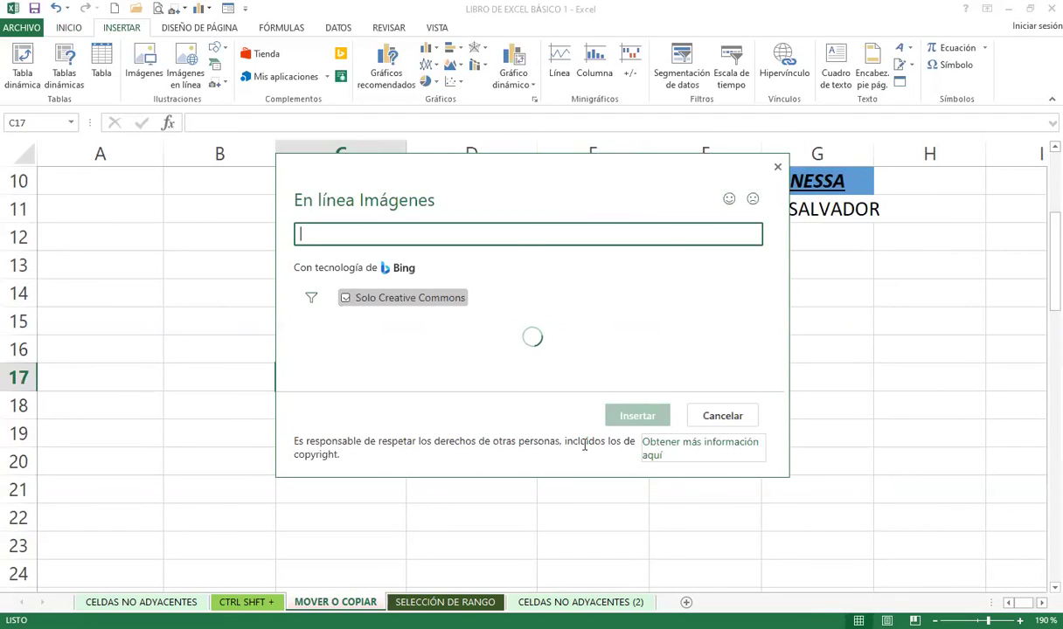
{"action": "scroll", "coordinate": [535, 371], "scroll_direction": "down", "scroll_amount": 3}
{"action": "scroll", "coordinate": [535, 371], "scroll_direction": "down", "scroll_amount": 1}
{"action": "left_click", "coordinate": [494, 330]}
{"action": "left_click", "coordinate": [619, 418]}
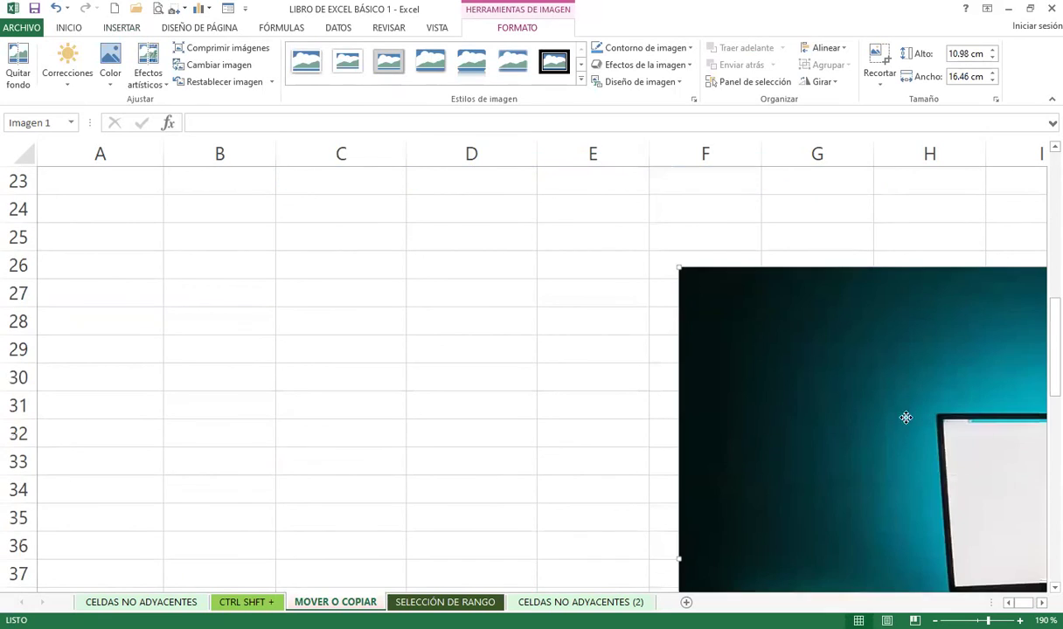
- Shrink the computer photo to 1.61 × 2.41 cm and place it near C29
{"action": "scroll", "coordinate": [297, 387], "scroll_direction": "down", "scroll_amount": 2}
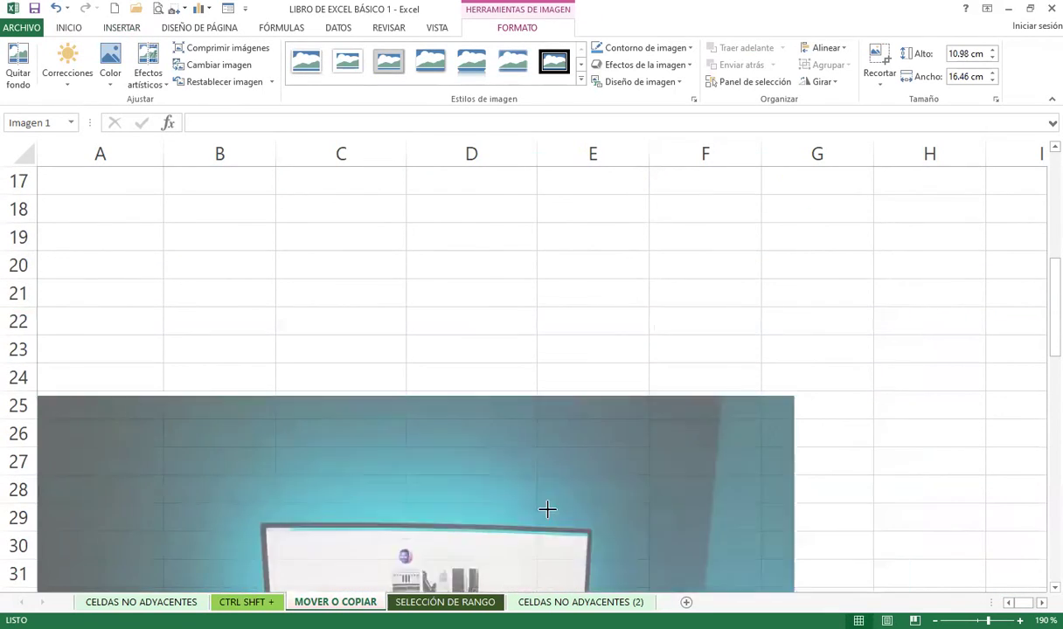
{"action": "left_click_drag", "start_coordinate": [912, 320], "coordinate": [247, 578]}
{"action": "scroll", "coordinate": [335, 438], "scroll_direction": "down", "scroll_amount": 2}
{"action": "left_click_drag", "start_coordinate": [336, 438], "coordinate": [695, 222]}
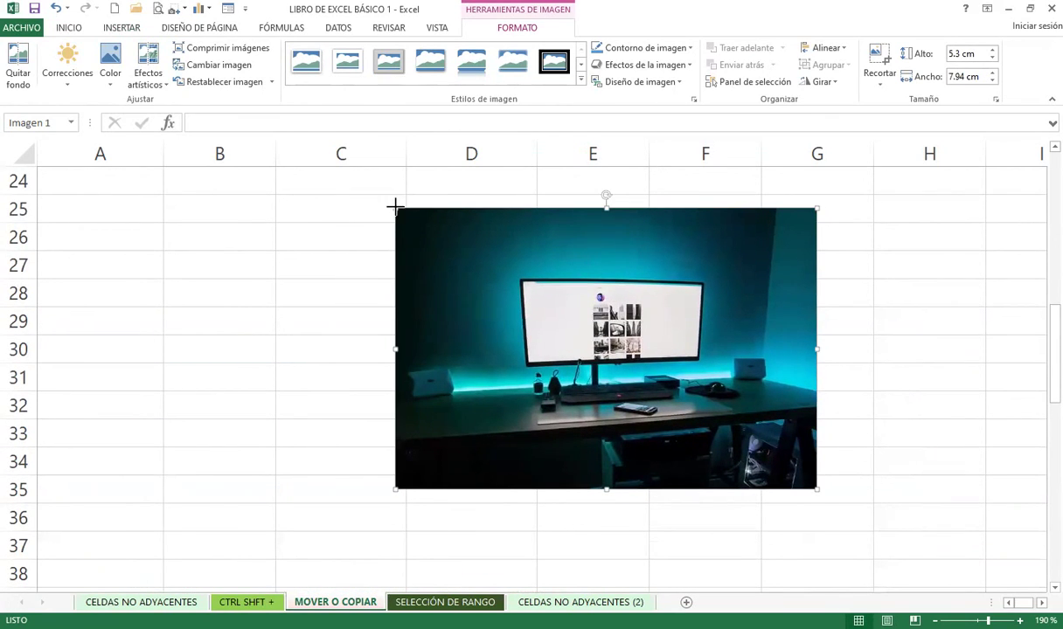
{"action": "left_click_drag", "start_coordinate": [398, 208], "coordinate": [690, 405]}
{"action": "mouse_move", "coordinate": [750, 448]}
{"action": "left_mouse_down"}
{"action": "mouse_move", "coordinate": [336, 348]}
{"action": "mouse_move", "coordinate": [221, 289]}
{"action": "left_mouse_up"}
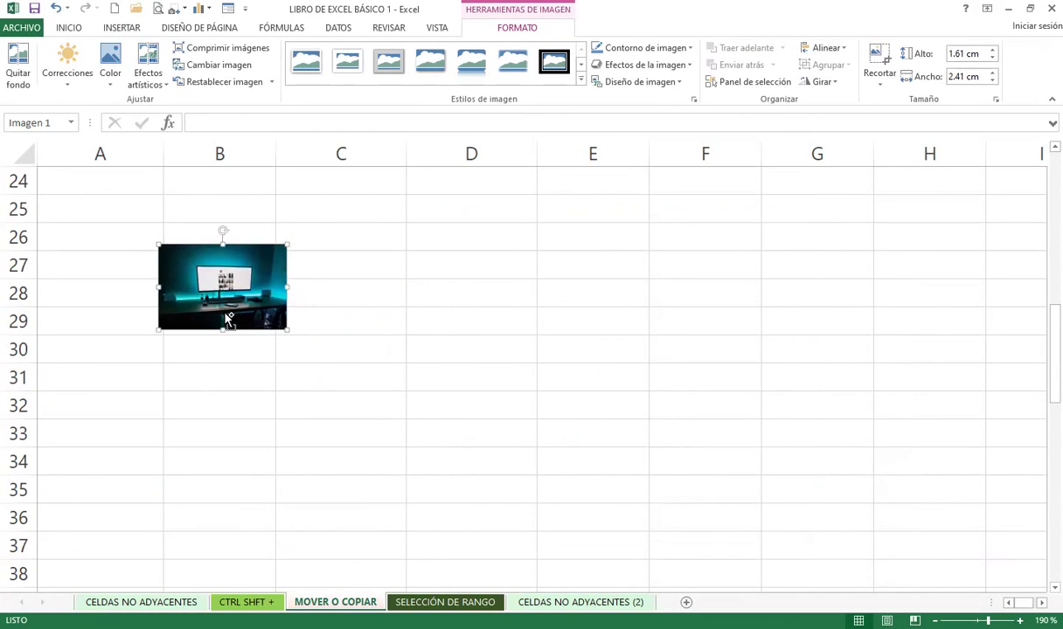
- Duplicate the small photo and spread the copies apart
{"action": "key", "text": "ctrl+c"}
{"action": "key", "text": "ctrl+v"}
{"action": "key", "text": "ctrl+v"}
{"action": "left_click_drag", "start_coordinate": [252, 325], "coordinate": [411, 252]}
{"action": "left_click_drag", "start_coordinate": [187, 278], "coordinate": [351, 363]}
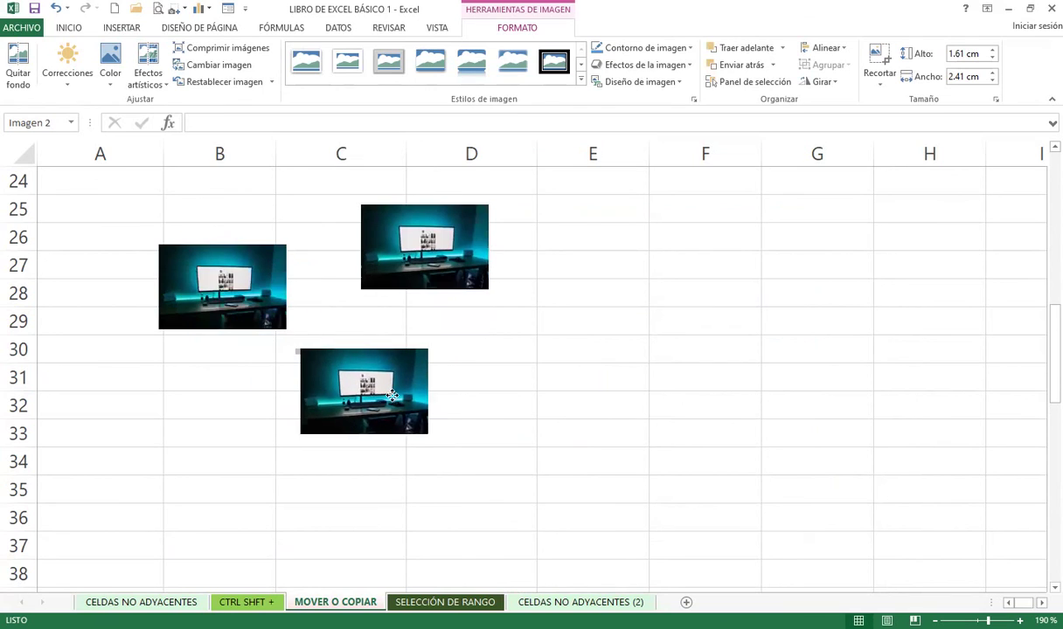
- Arrange the three photos in a diagonal staircase from B26 down to D32
{"action": "left_click", "coordinate": [253, 302]}
{"action": "left_click_drag", "start_coordinate": [252, 302], "coordinate": [250, 293]}
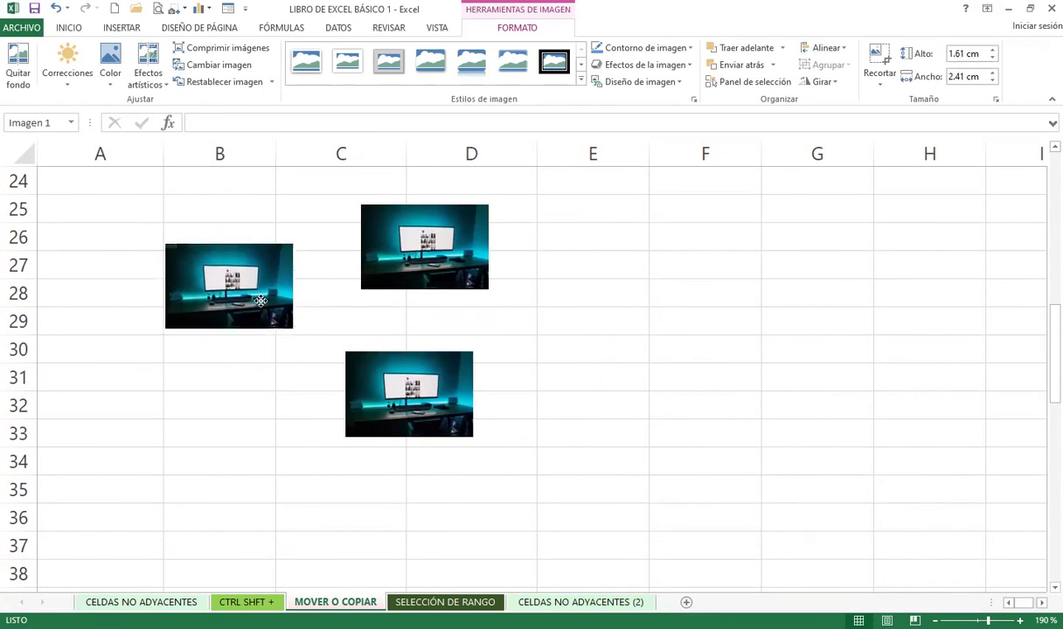
{"action": "left_click_drag", "start_coordinate": [394, 268], "coordinate": [372, 257]}
{"action": "mouse_move", "coordinate": [393, 382]}
{"action": "left_mouse_down"}
{"action": "mouse_move", "coordinate": [372, 354]}
{"action": "mouse_move", "coordinate": [393, 349]}
{"action": "left_mouse_up"}
{"action": "mouse_move", "coordinate": [237, 303]}
{"action": "left_mouse_down"}
{"action": "mouse_move", "coordinate": [256, 313]}
{"action": "mouse_move", "coordinate": [227, 288]}
{"action": "left_mouse_up"}
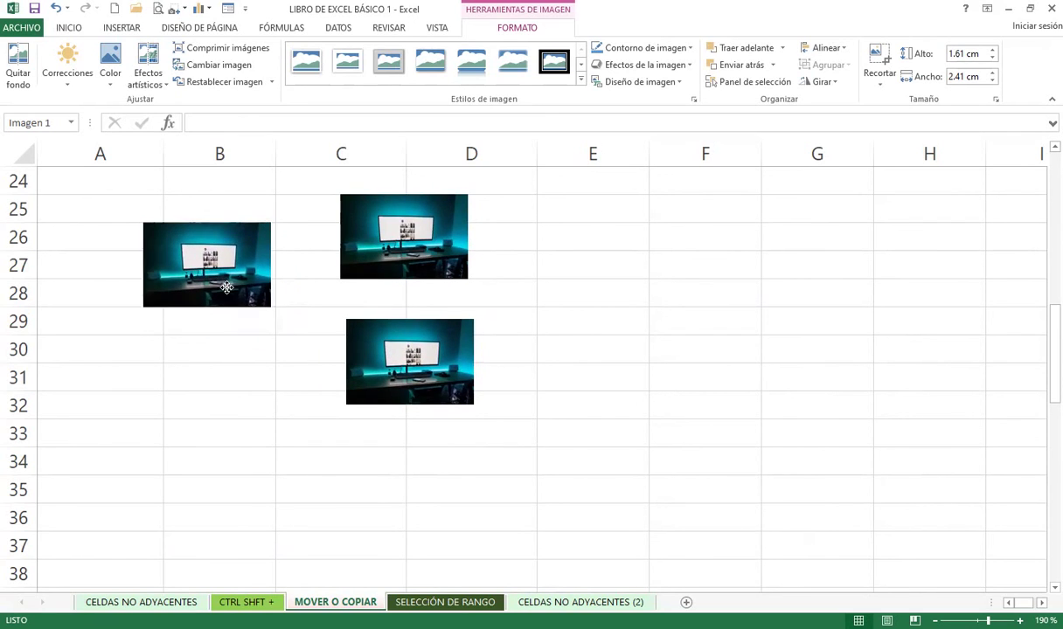
{"action": "left_click_drag", "start_coordinate": [372, 348], "coordinate": [650, 333]}
{"action": "left_click_drag", "start_coordinate": [428, 243], "coordinate": [391, 328]}
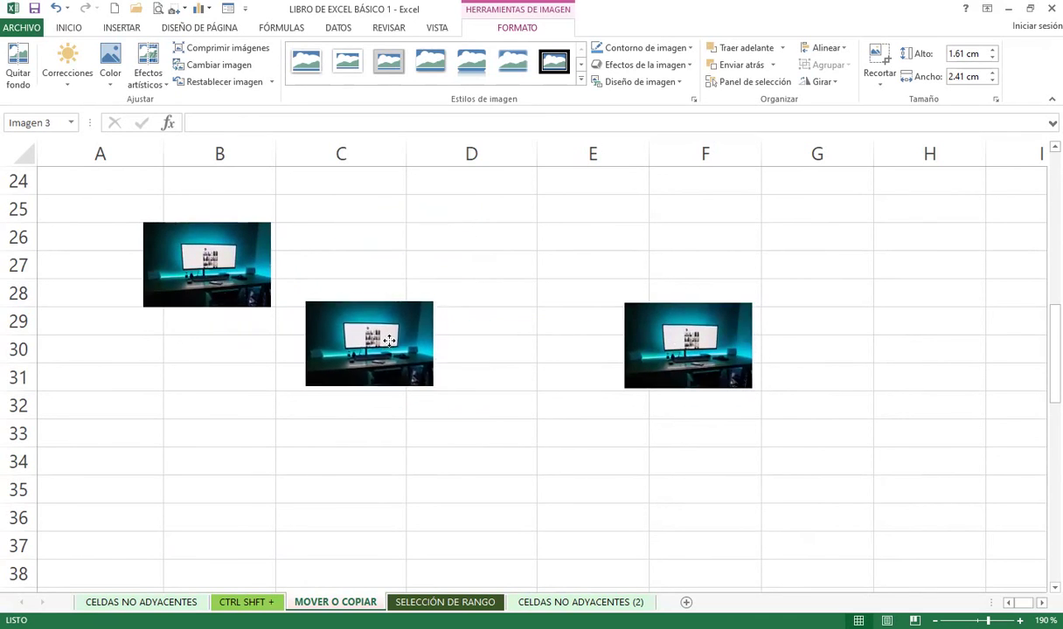
{"action": "left_click_drag", "start_coordinate": [652, 321], "coordinate": [433, 364]}
{"action": "left_click_drag", "start_coordinate": [238, 304], "coordinate": [244, 303]}
{"action": "left_click_drag", "start_coordinate": [534, 376], "coordinate": [532, 375]}
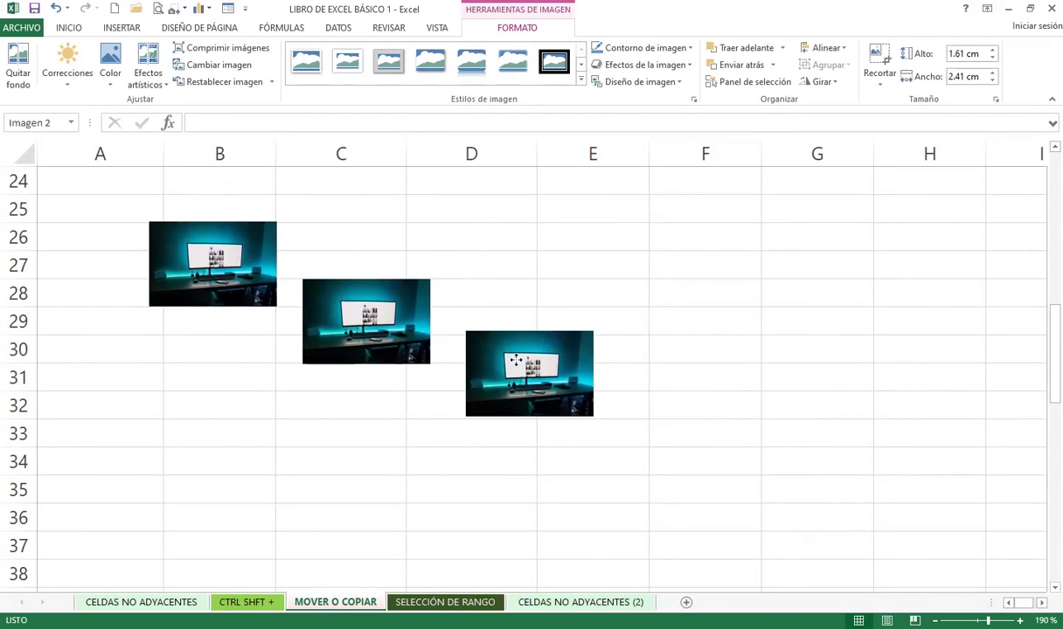
{"action": "left_click", "coordinate": [719, 315]}
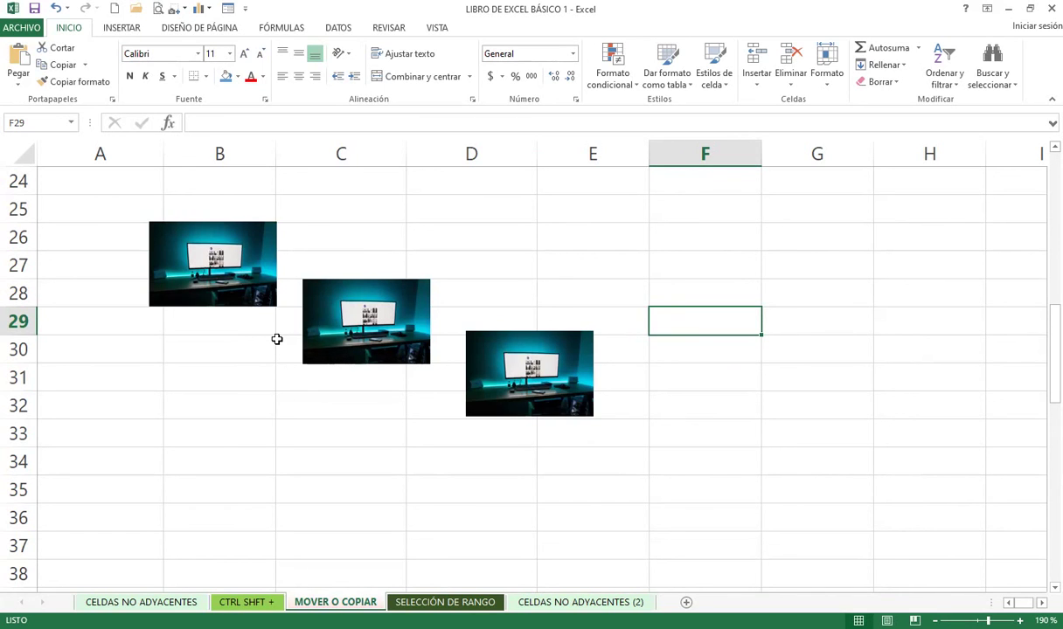
- Undo an accidental enlargement of the first computer picture, then select all three pictures
{"action": "left_click", "coordinate": [193, 229]}
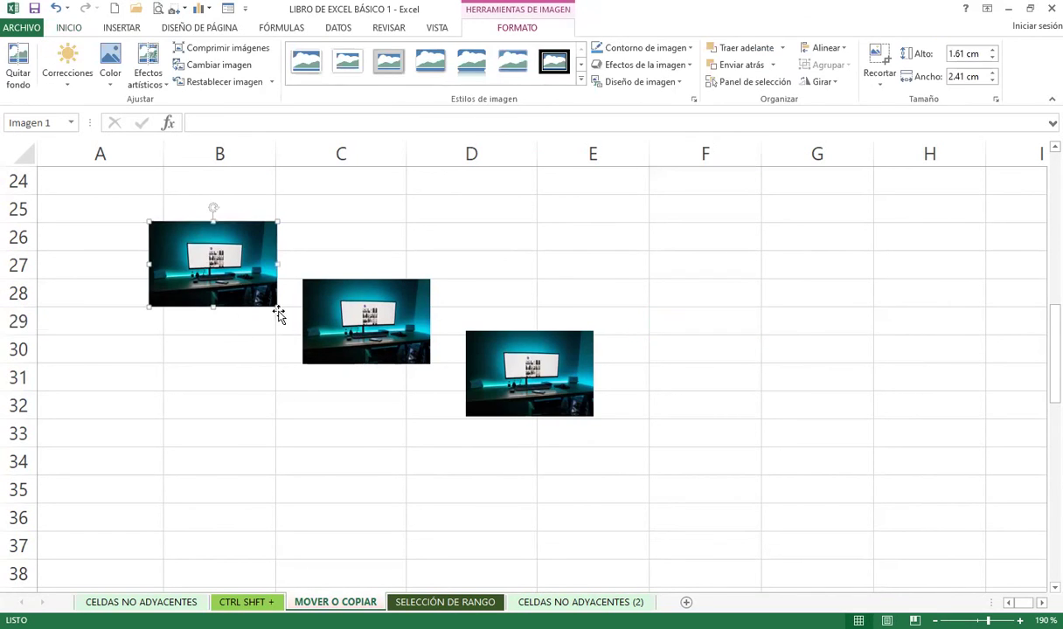
{"action": "left_click_drag", "start_coordinate": [276, 308], "coordinate": [734, 464]}
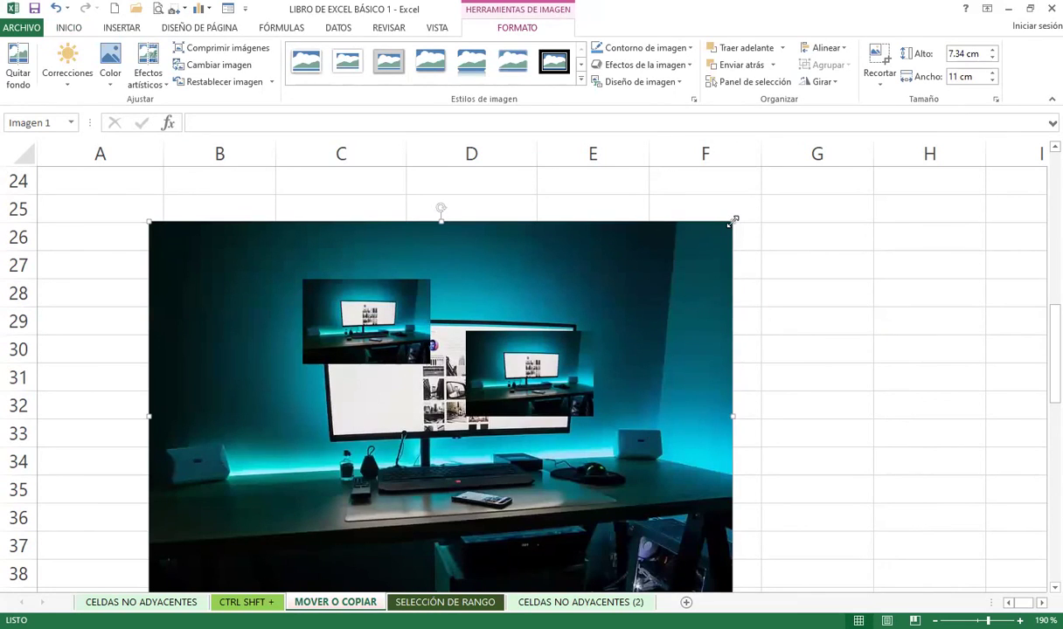
{"action": "key", "text": "ctrl+z"}
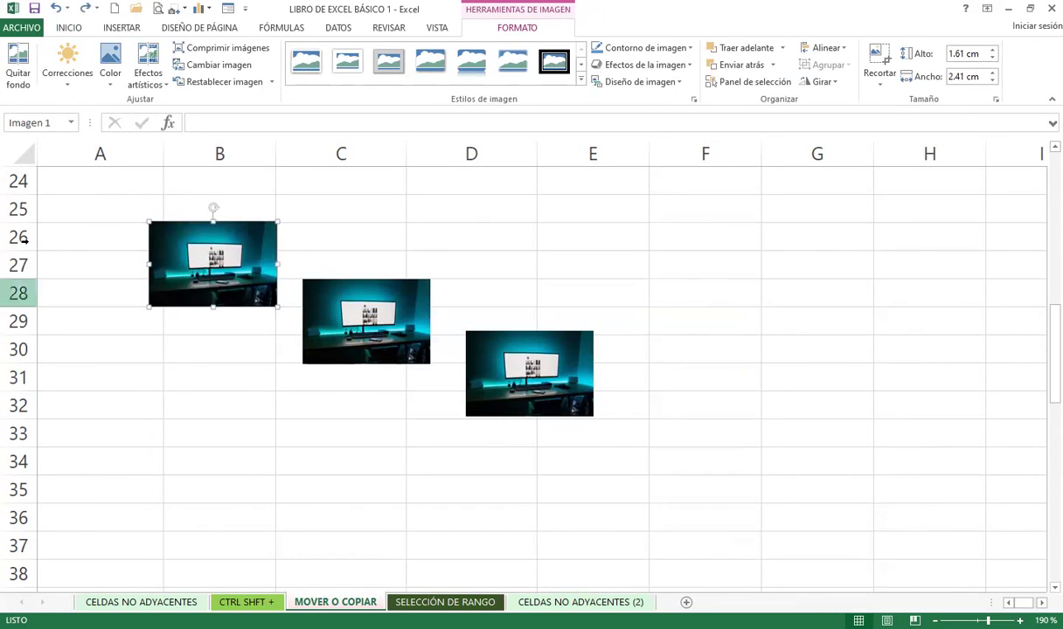
{"action": "left_click", "coordinate": [225, 367]}
{"action": "left_click", "coordinate": [195, 284]}
{"action": "left_click", "coordinate": [374, 359], "text": "ctrl"}
{"action": "left_click", "coordinate": [522, 394], "text": "ctrl"}
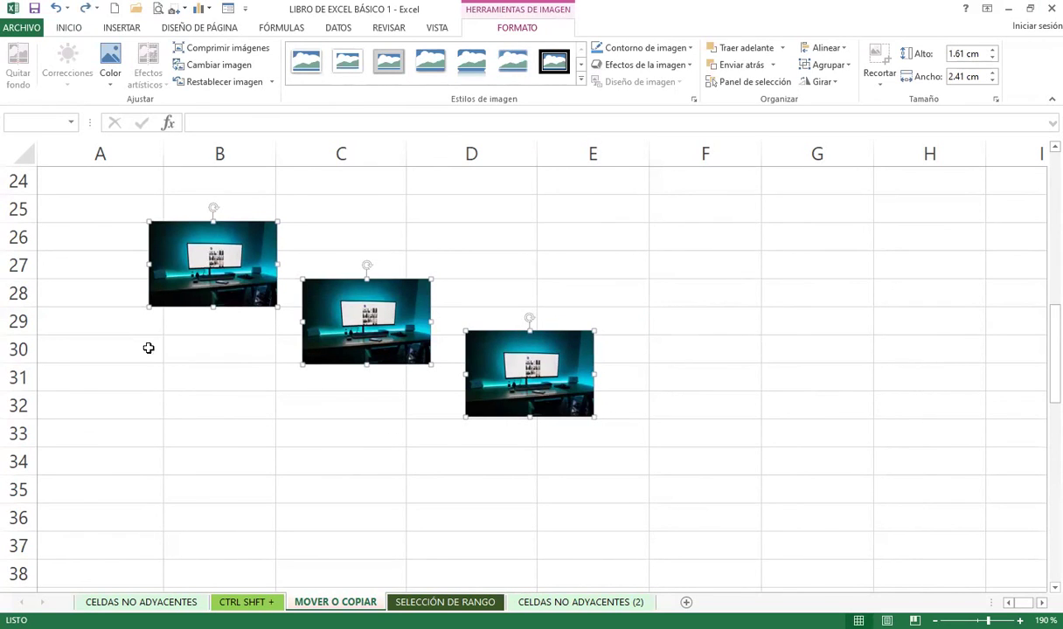
- Collapse and restore the ribbon to adjust the view of the sheet
{"action": "scroll", "coordinate": [330, 380], "scroll_direction": "down", "scroll_amount": 1}
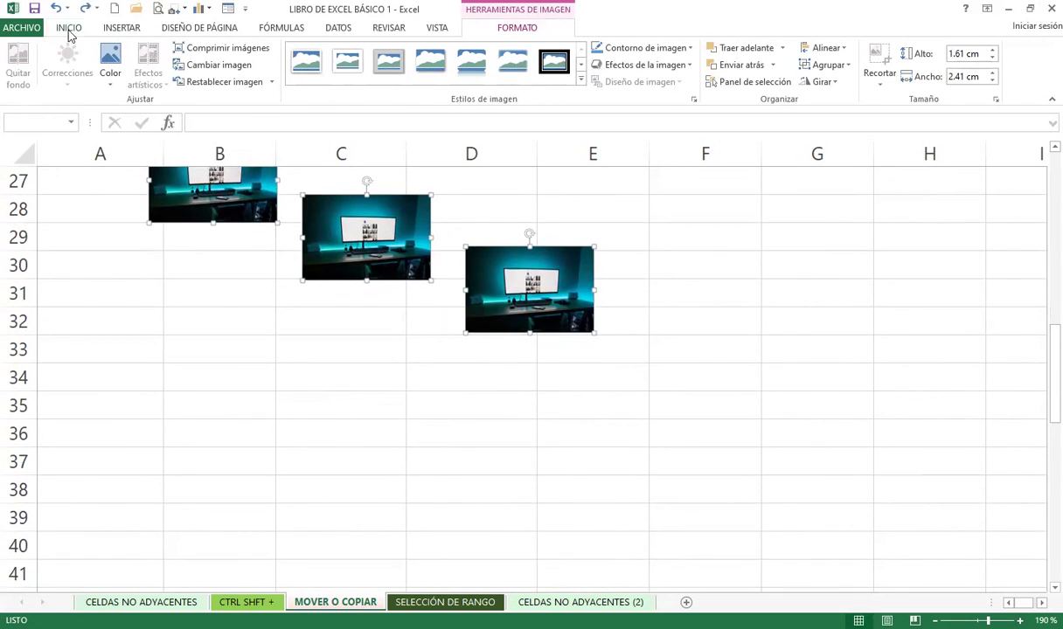
{"action": "double_click", "coordinate": [70, 28]}
{"action": "key", "text": "ctrl+F1"}
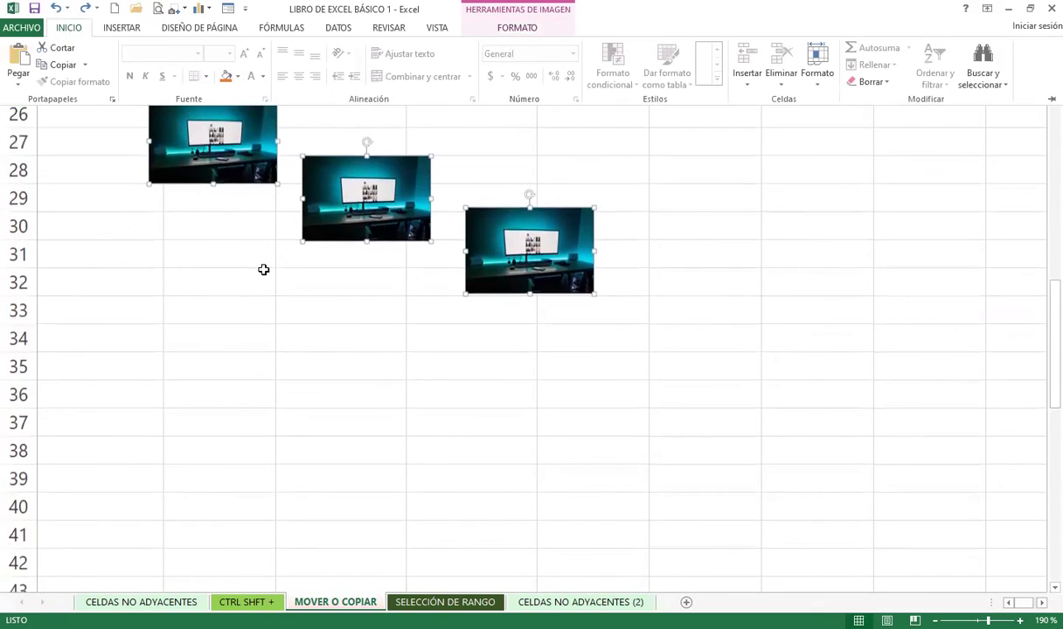
{"action": "scroll", "coordinate": [142, 204], "scroll_direction": "up", "scroll_amount": 1}
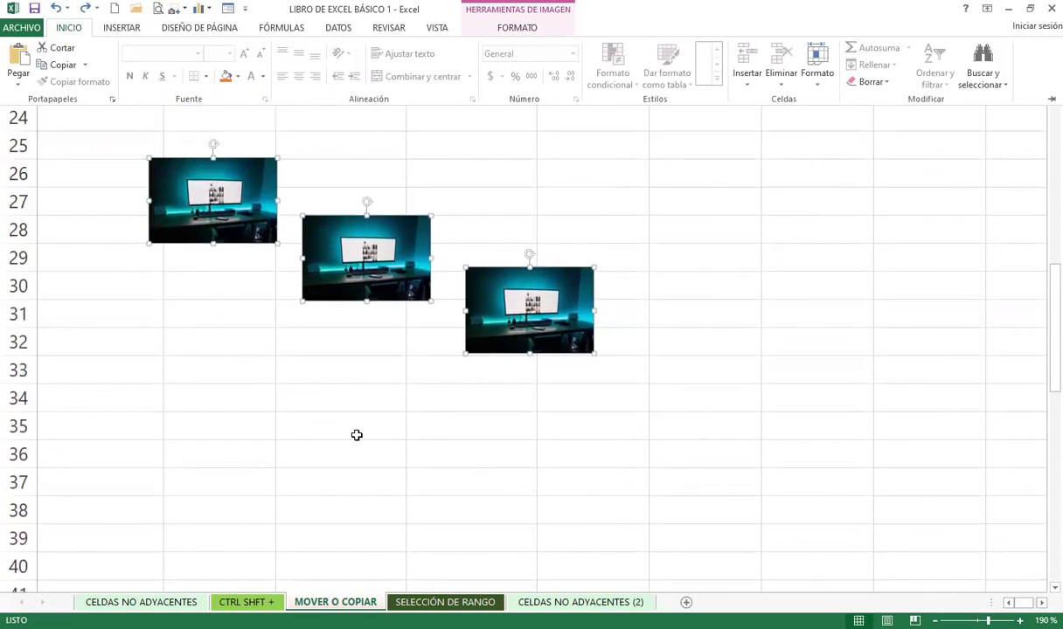
{"action": "left_click", "coordinate": [356, 432]}
- Copy the three selected computer pictures down as a second staggered row below the originals
{"action": "left_click", "coordinate": [211, 229]}
{"action": "left_click", "coordinate": [335, 276], "text": "ctrl"}
{"action": "left_click", "coordinate": [541, 340], "text": "ctrl"}
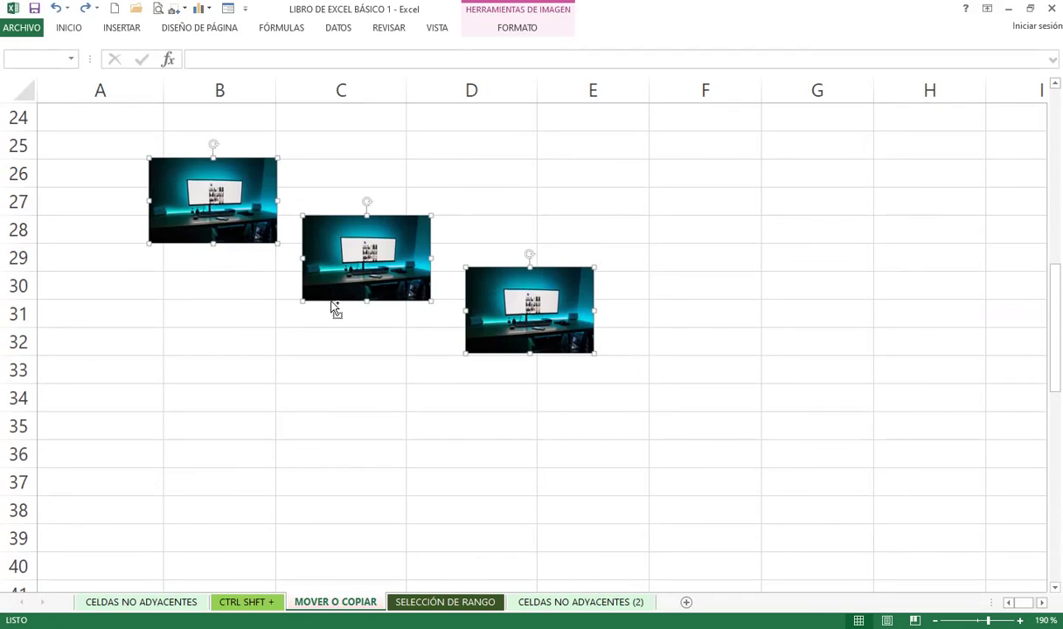
{"action": "left_click_drag", "start_coordinate": [332, 299], "coordinate": [310, 481]}
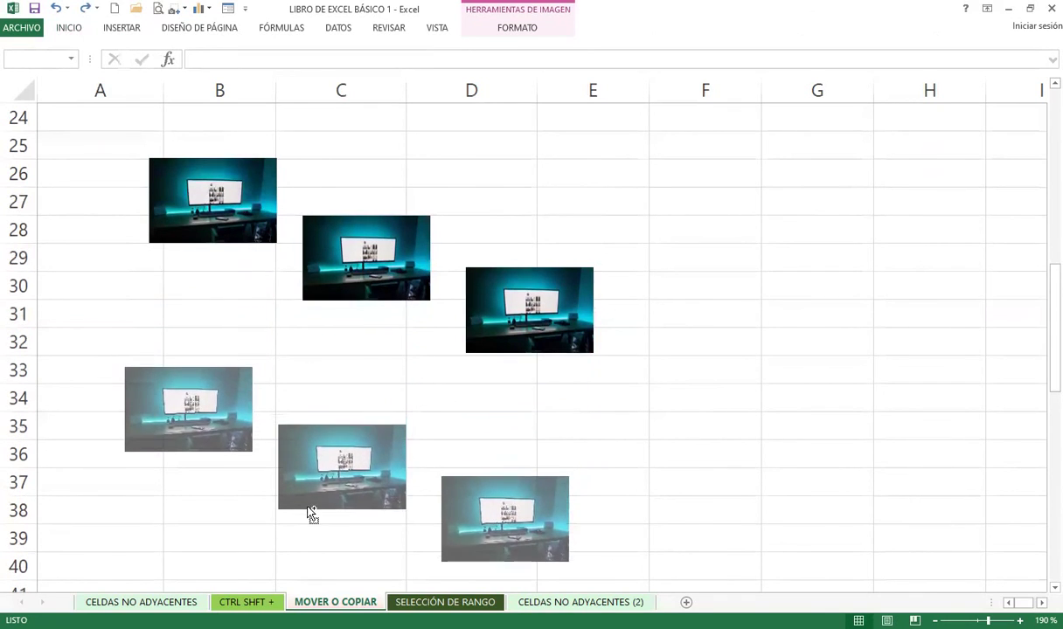
{"action": "left_click_drag", "start_coordinate": [312, 486], "coordinate": [309, 518]}
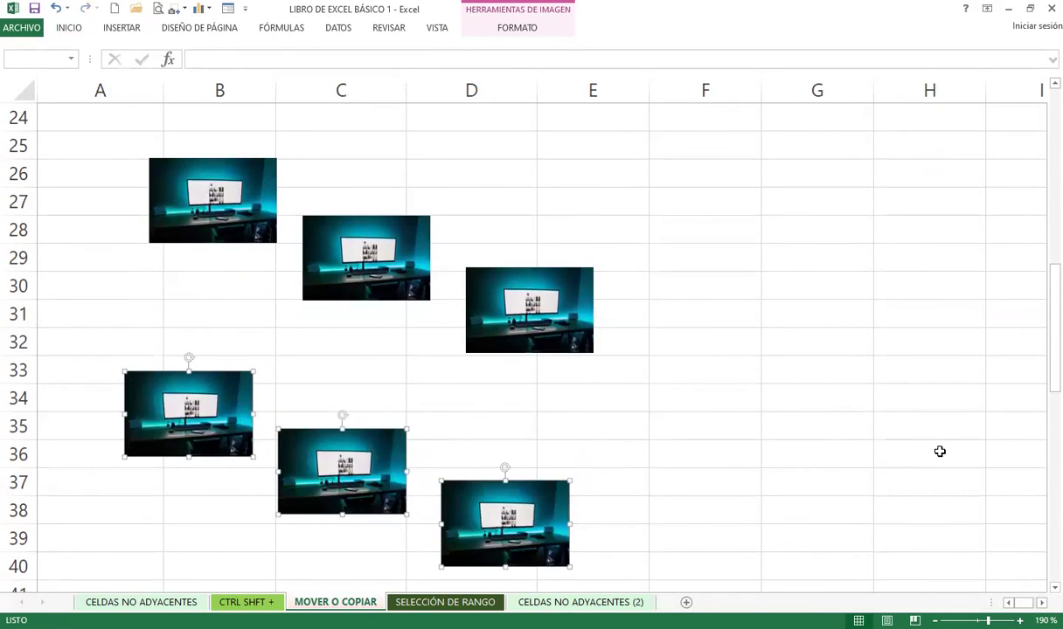
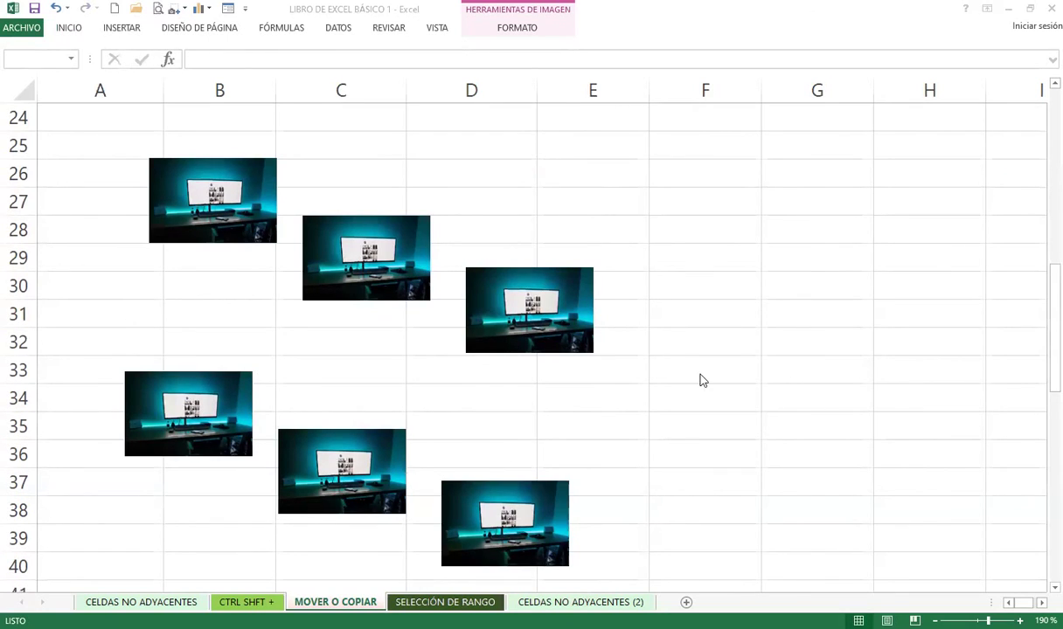
- Copy the three lower monitor photos up and to the right into columns E–H
{"action": "left_click", "coordinate": [158, 433]}
{"action": "mouse_move", "coordinate": [318, 513]}
{"action": "left_mouse_down"}
{"action": "mouse_move", "coordinate": [388, 491]}
{"action": "mouse_move", "coordinate": [318, 464]}
{"action": "mouse_move", "coordinate": [786, 334]}
{"action": "mouse_move", "coordinate": [711, 251]}
{"action": "left_mouse_up"}
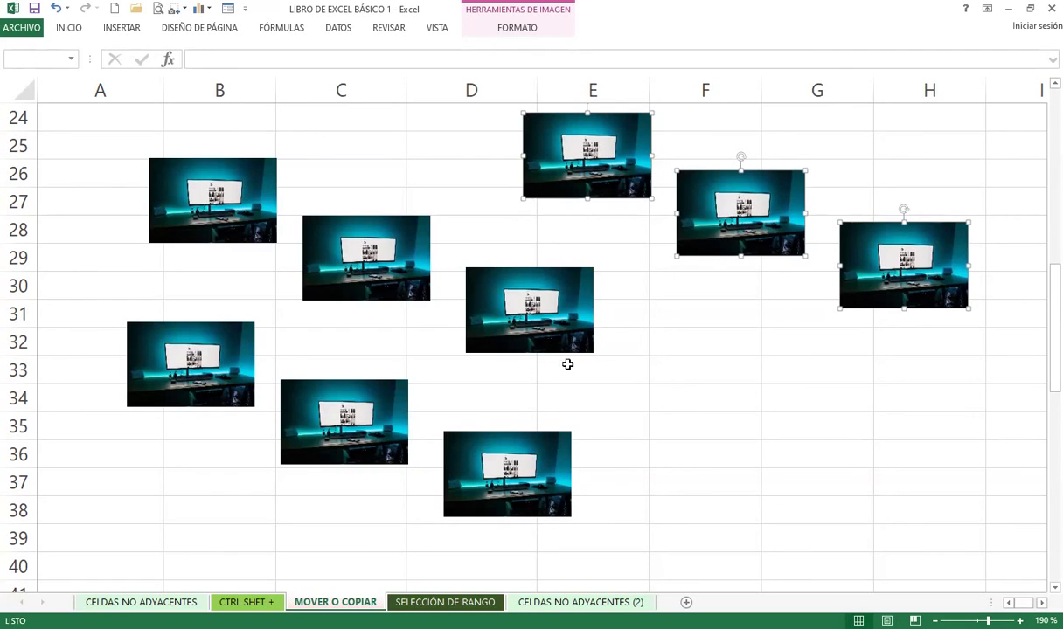
- Copy the three lower-left monitor photos down and to the right, around rows 33–39
{"action": "left_click", "coordinate": [205, 359]}
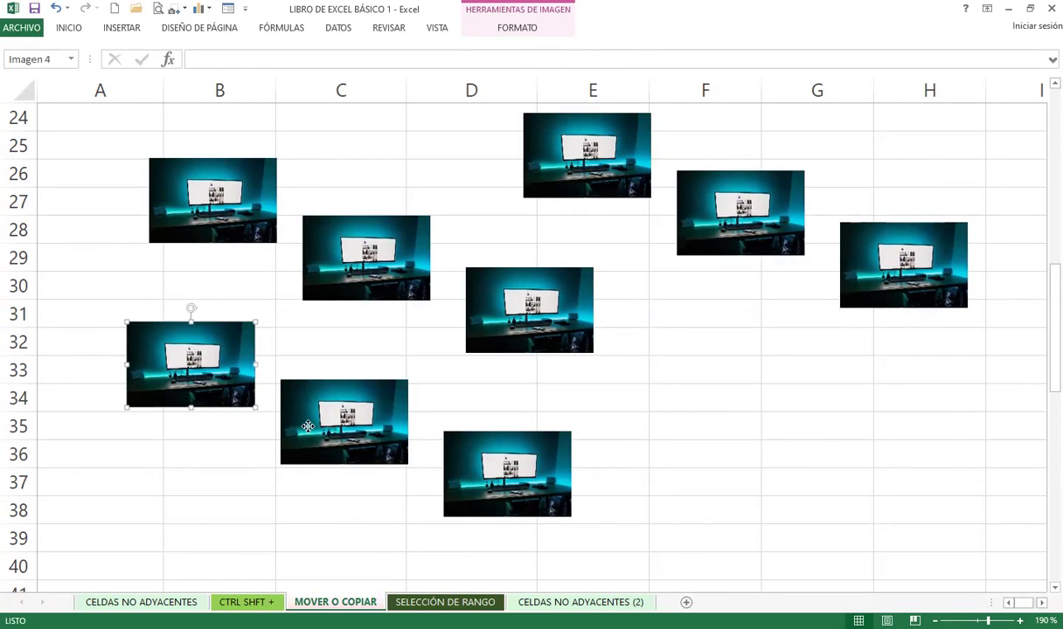
{"action": "left_click", "coordinate": [290, 405], "text": "ctrl"}
{"action": "left_click", "coordinate": [454, 481], "text": "ctrl"}
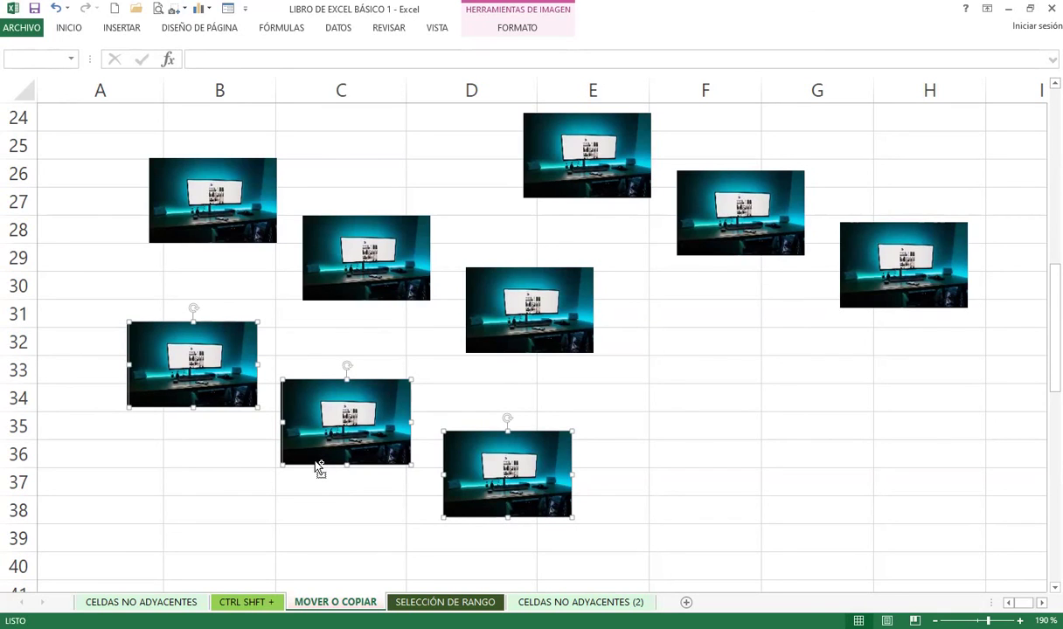
{"action": "left_click_drag", "start_coordinate": [319, 470], "coordinate": [796, 502]}
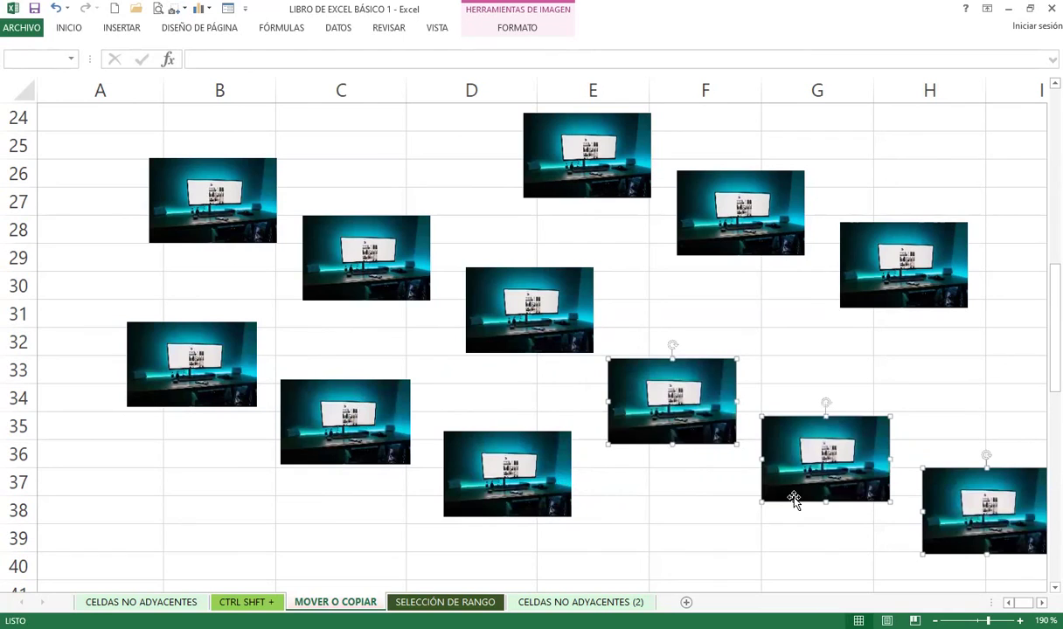
- Select the VANESSA/EL SALVADOR block in C4:D11
{"action": "scroll", "coordinate": [297, 291], "scroll_direction": "up", "scroll_amount": 5}
{"action": "scroll", "coordinate": [297, 290], "scroll_direction": "up", "scroll_amount": 3}
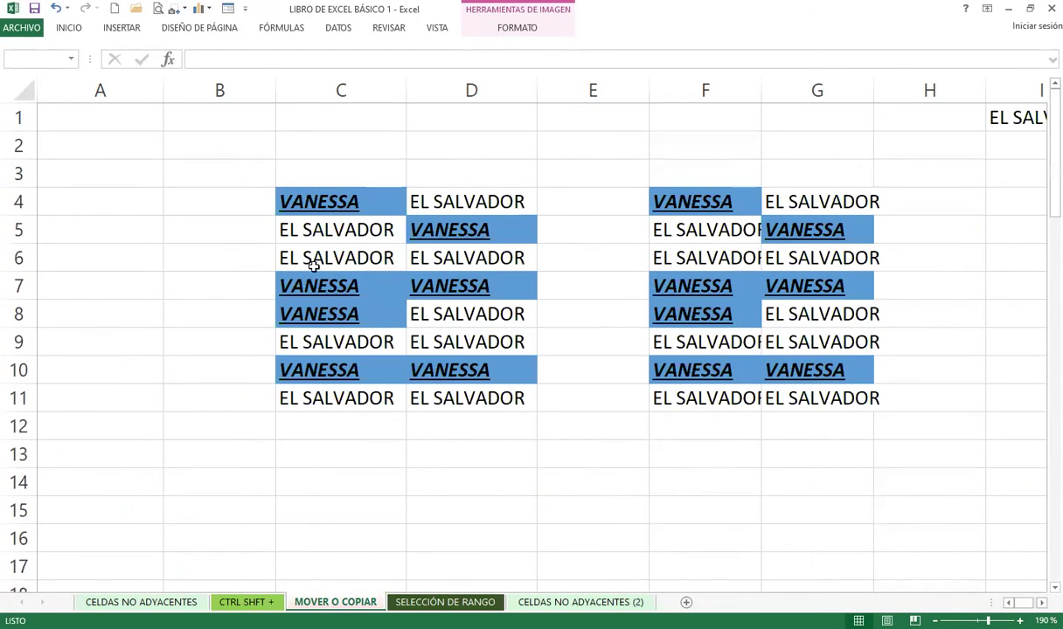
{"action": "left_click_drag", "start_coordinate": [288, 202], "coordinate": [510, 400]}
{"action": "key", "text": "ctrl+c"}
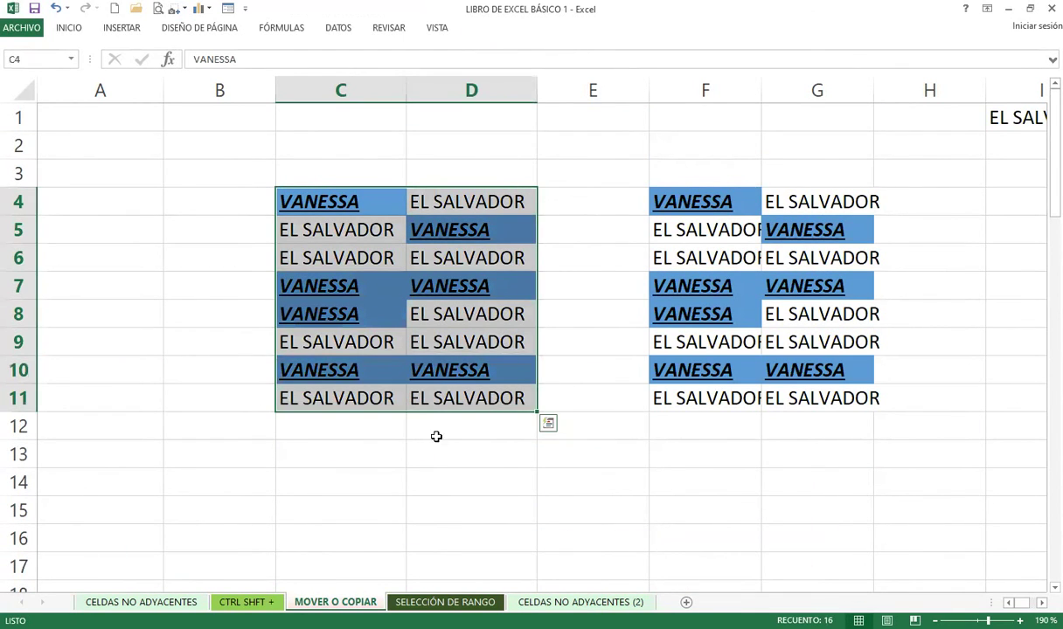
- Copy the C4:D11 VANESSA/EL SALVADOR block into E12:F19
{"action": "mouse_move", "coordinate": [369, 418]}
{"action": "left_mouse_down"}
{"action": "mouse_move", "coordinate": [371, 446]}
{"action": "mouse_move", "coordinate": [604, 559]}
{"action": "left_mouse_up"}
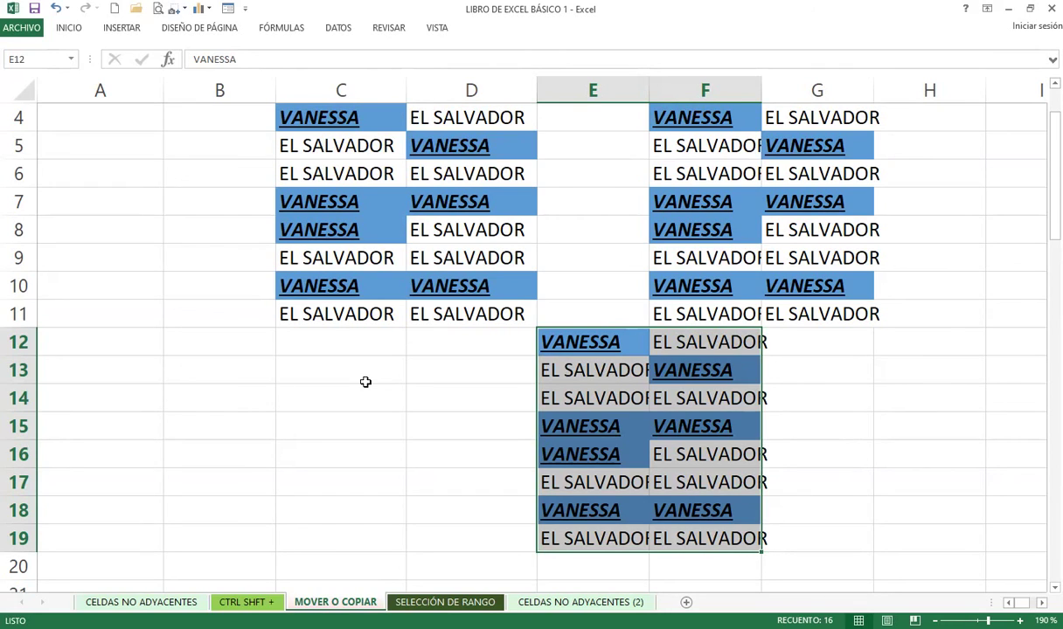
{"action": "key", "text": "ctrl+v"}
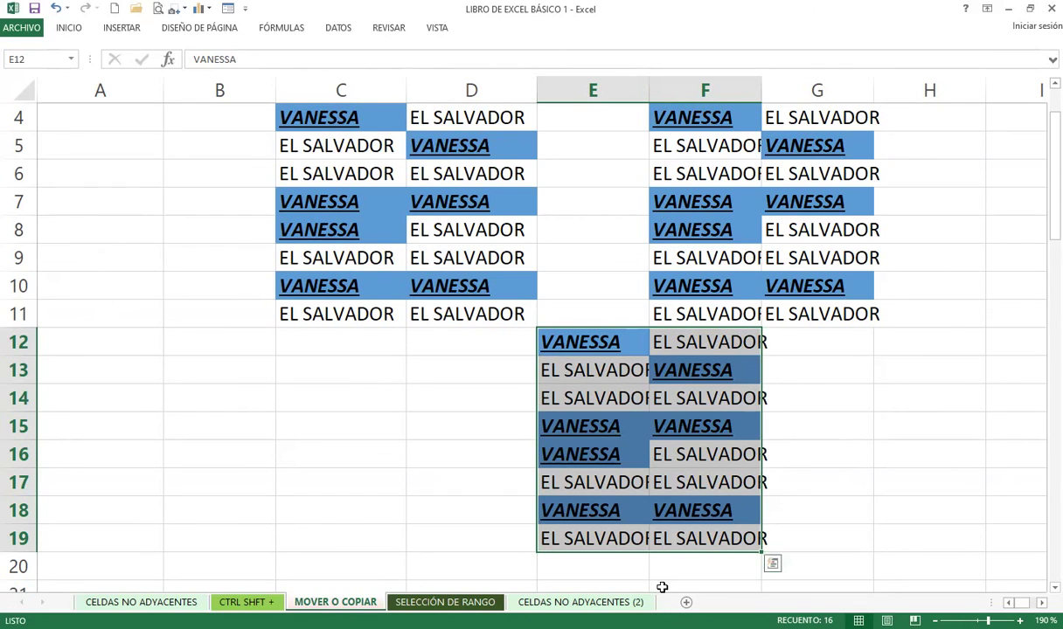